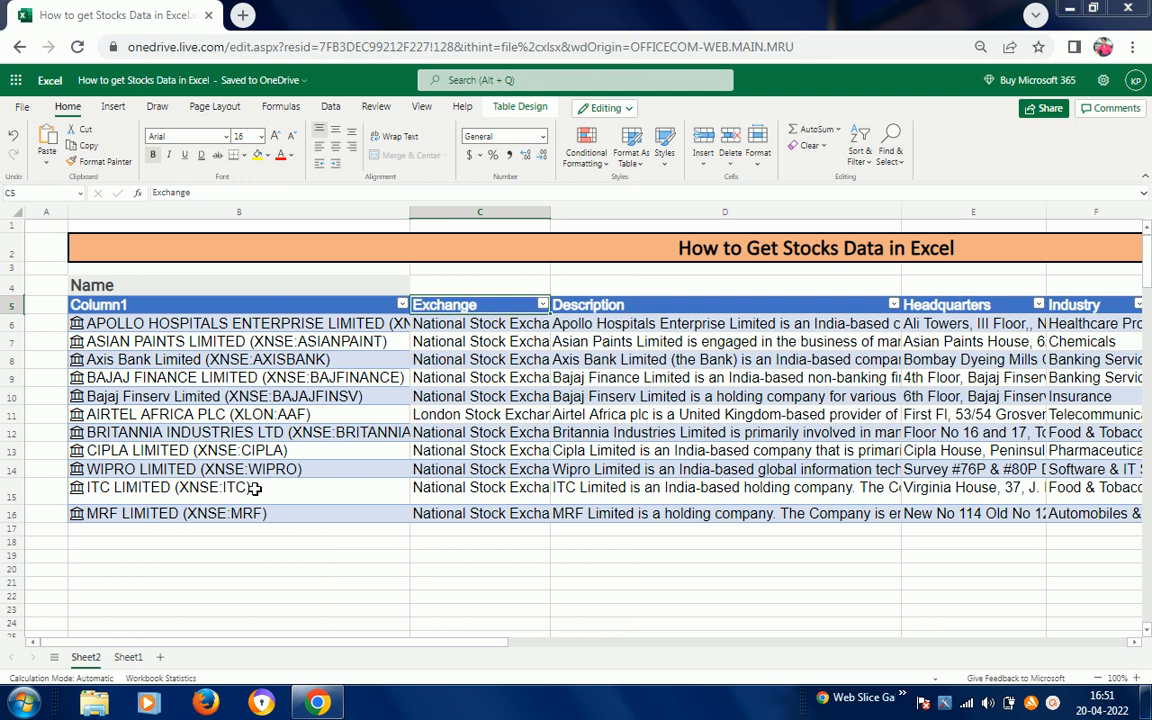
Step: Examine the exchange, description, headquarters and industry data for the first stock, Apollo Hospitals, in the Sheet2 table
{"action": "left_click", "coordinate": [186, 324]}
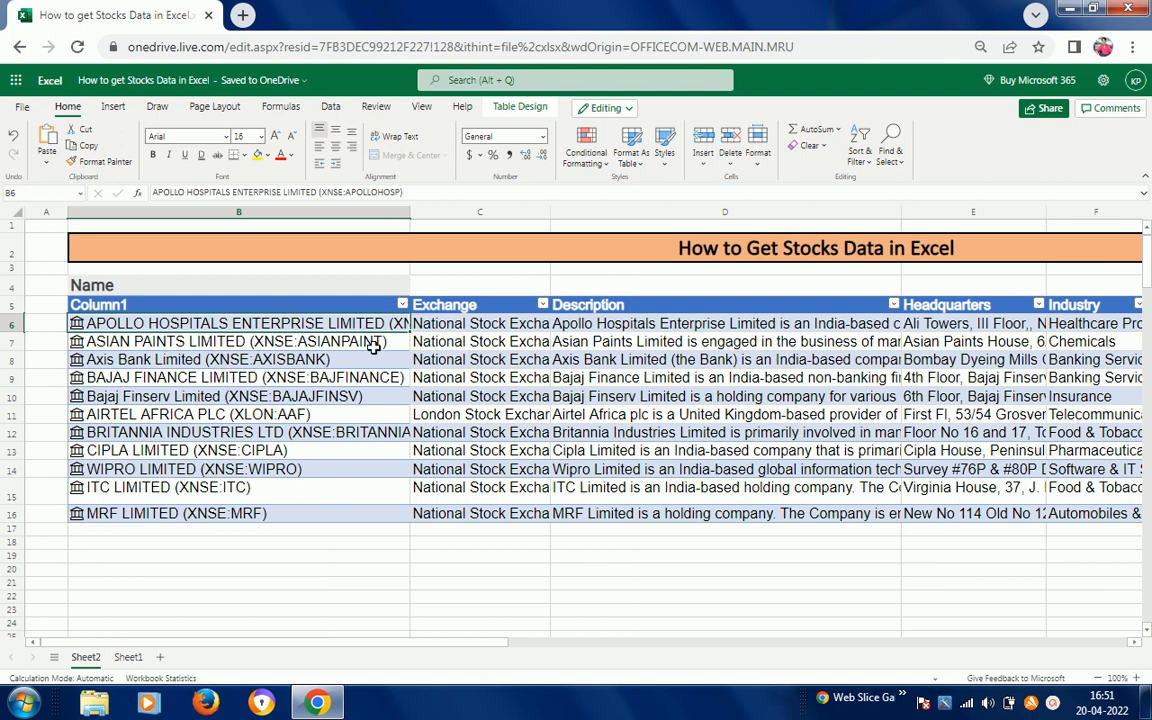
{"action": "left_click", "coordinate": [476, 324]}
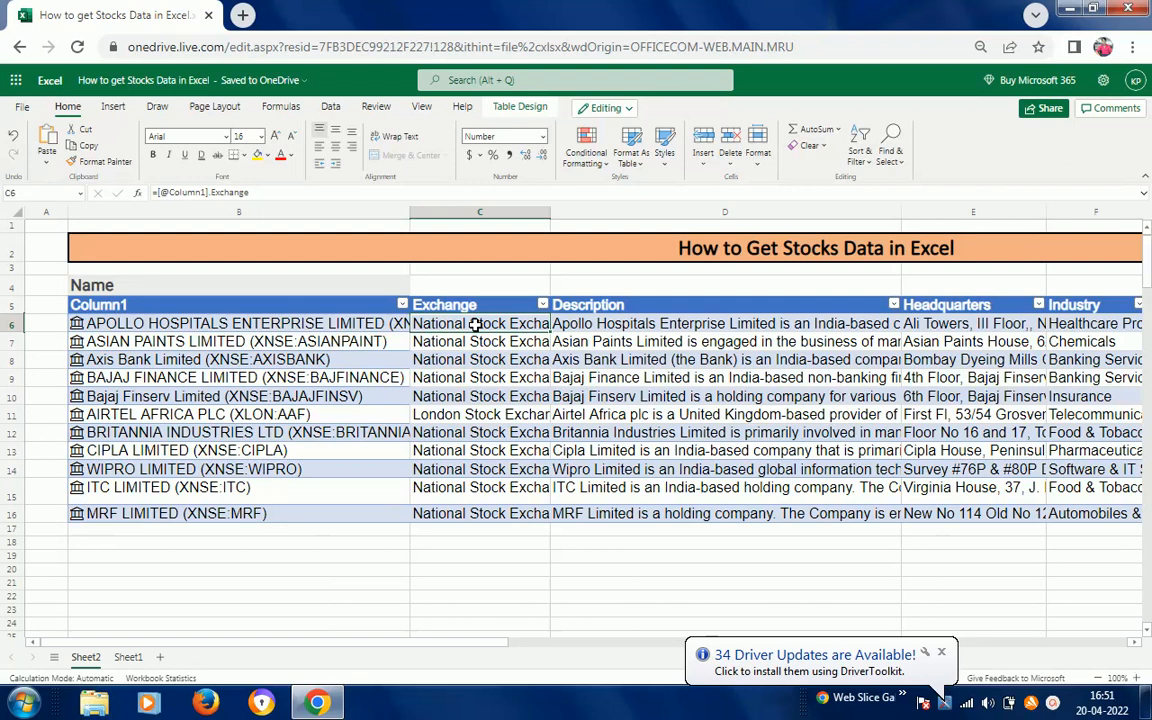
{"action": "left_click", "coordinate": [213, 323]}
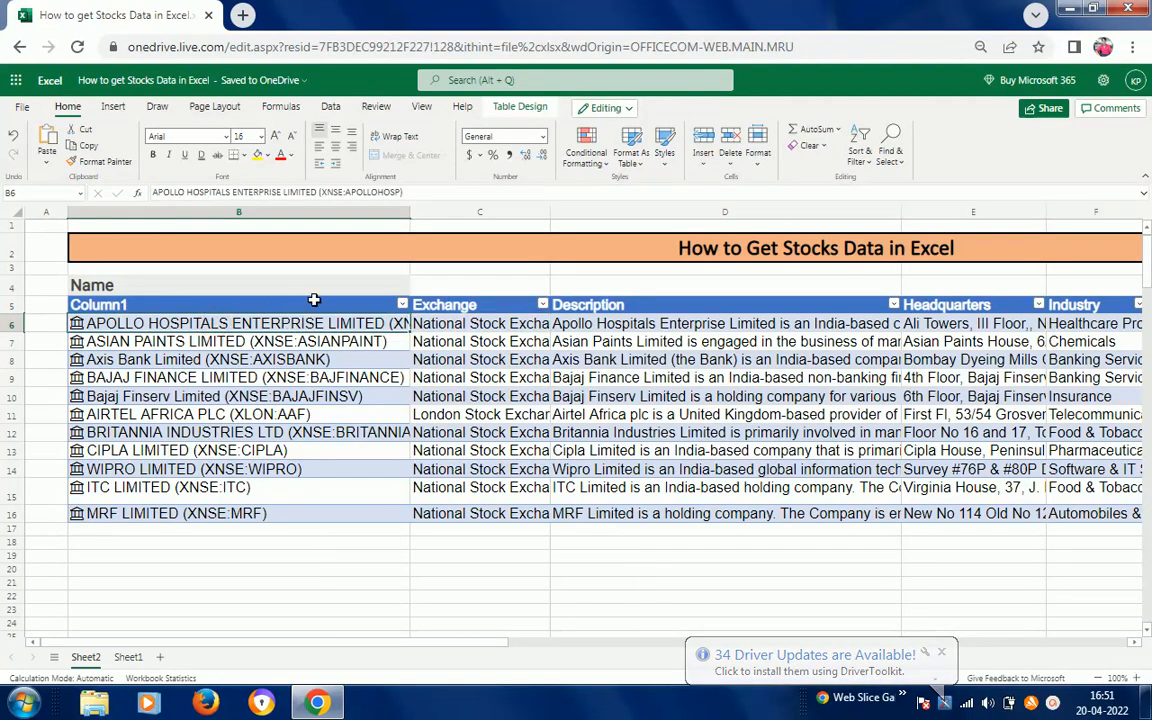
{"action": "left_click", "coordinate": [313, 300]}
{"action": "key", "text": "Right"}
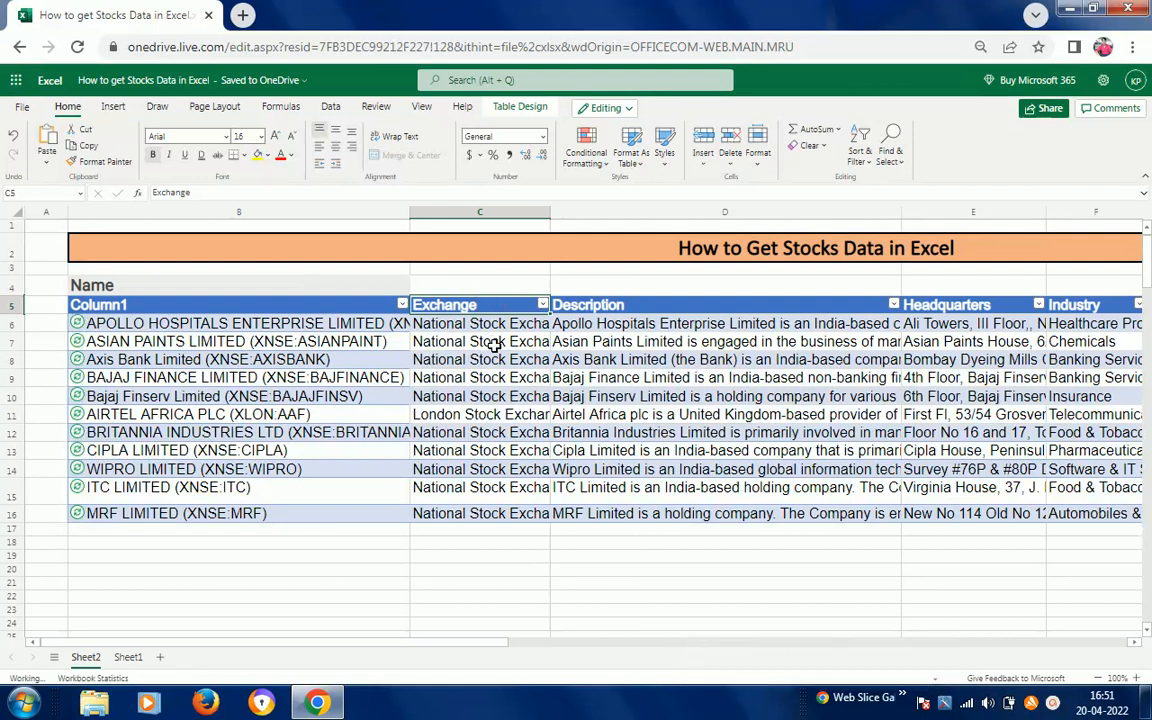
{"action": "left_click", "coordinate": [660, 305]}
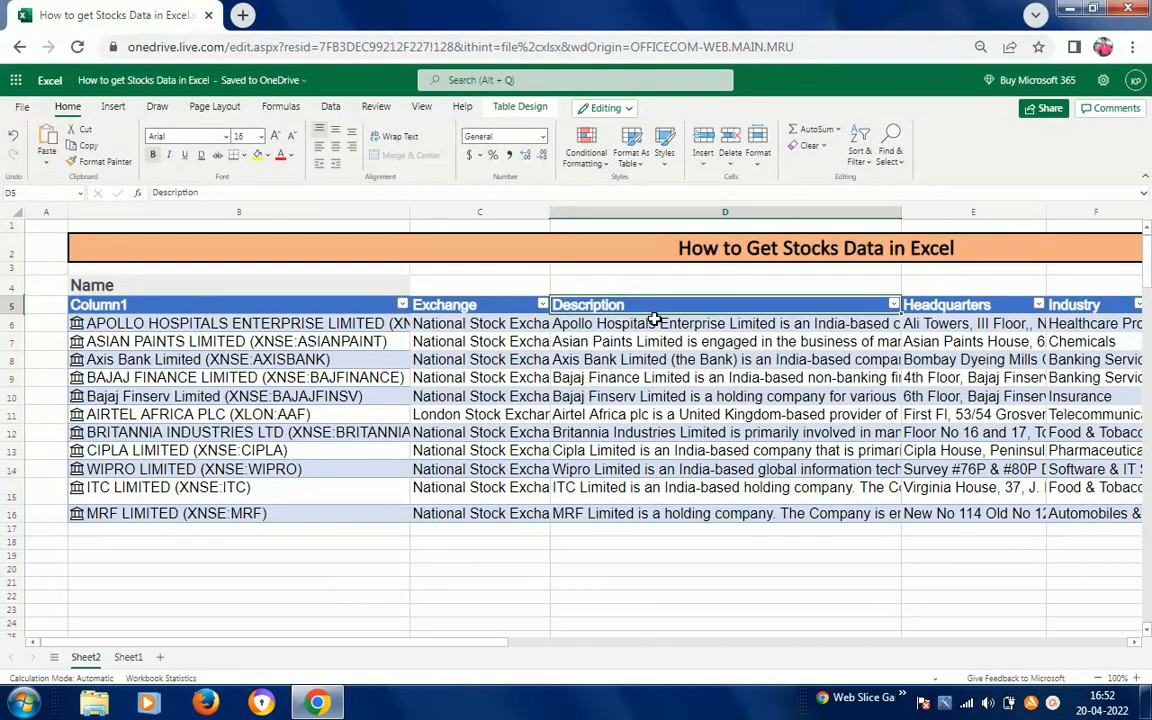
{"action": "key", "text": "Down"}
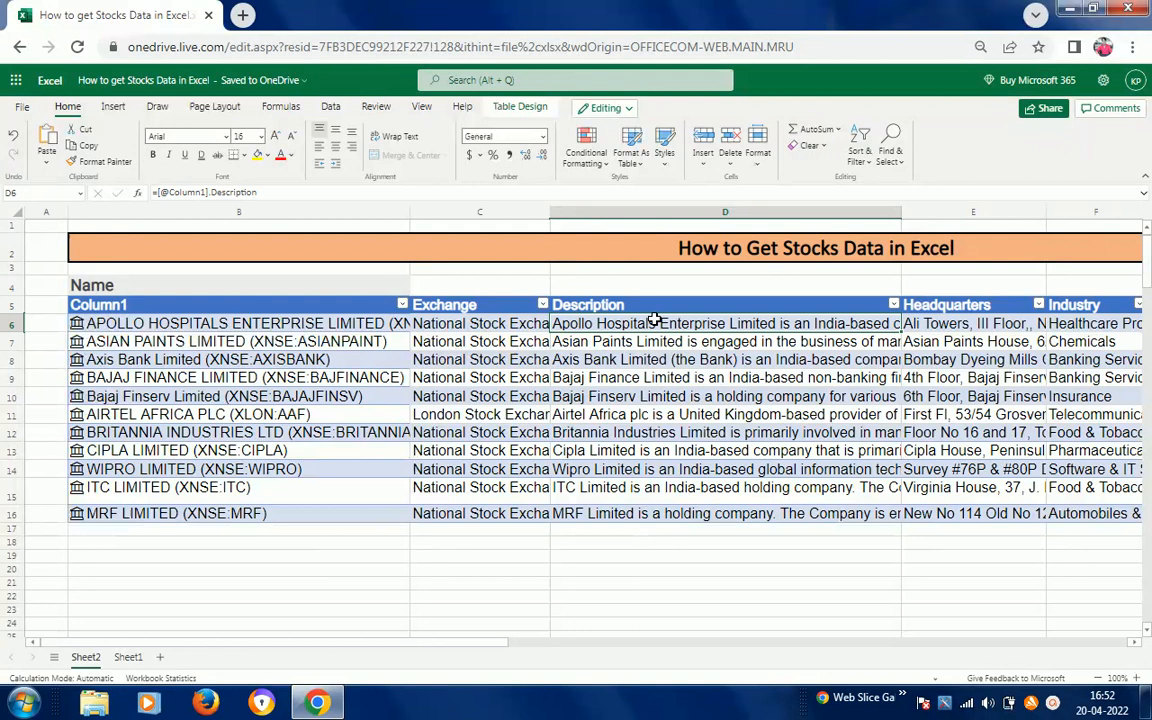
{"action": "key", "text": "Right"}
{"action": "key", "text": "Right"}
{"action": "key", "text": "Left"}
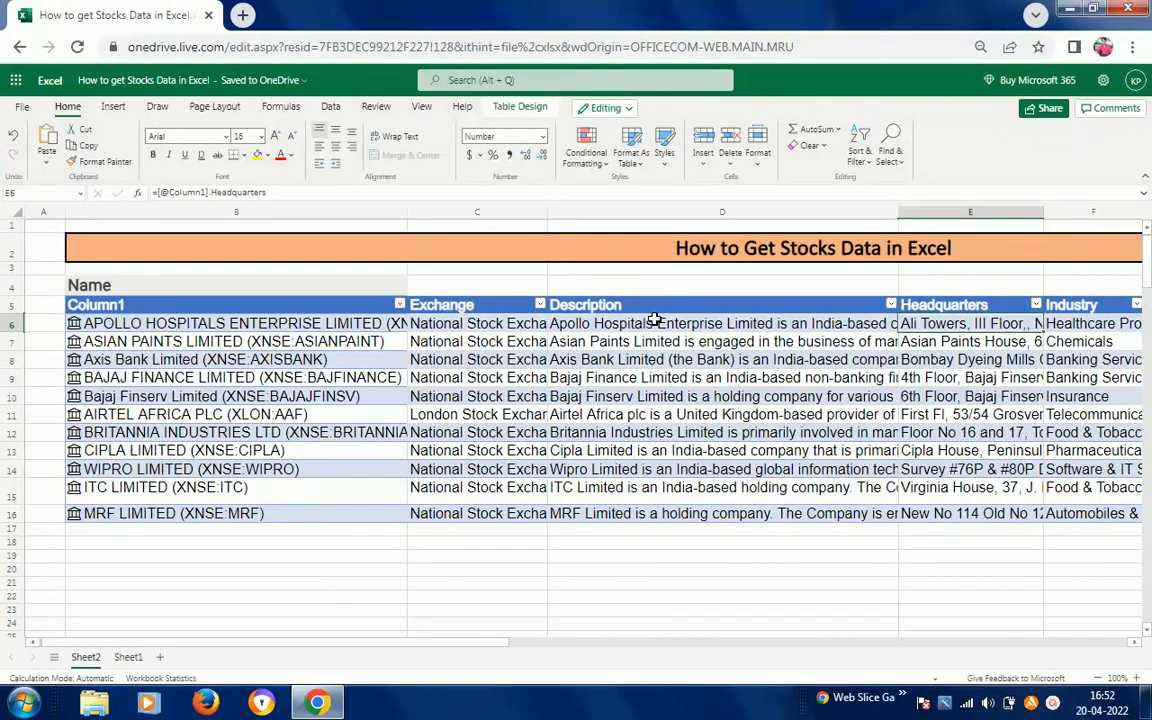
{"action": "key", "text": "Right"}
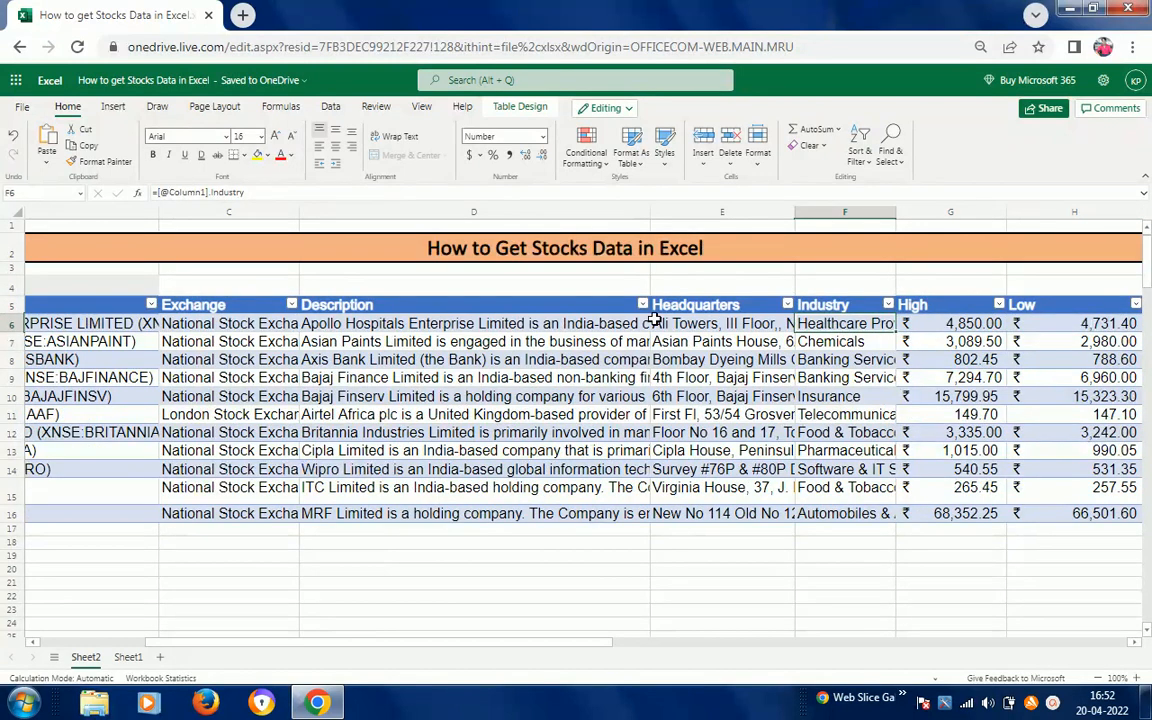
Step: Keep the current Windows color scheme, choosing the option to be asked again if the computer continues to perform slowly
{"action": "key", "text": "ctrl+Left"}
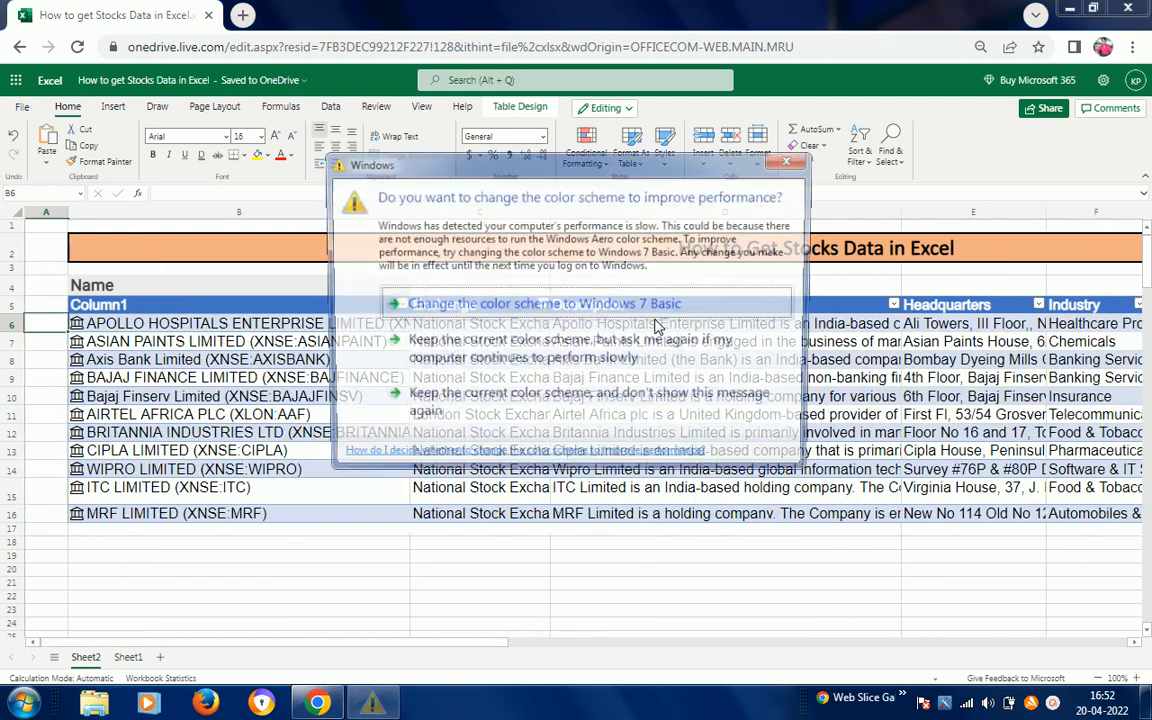
{"action": "left_click", "coordinate": [617, 358]}
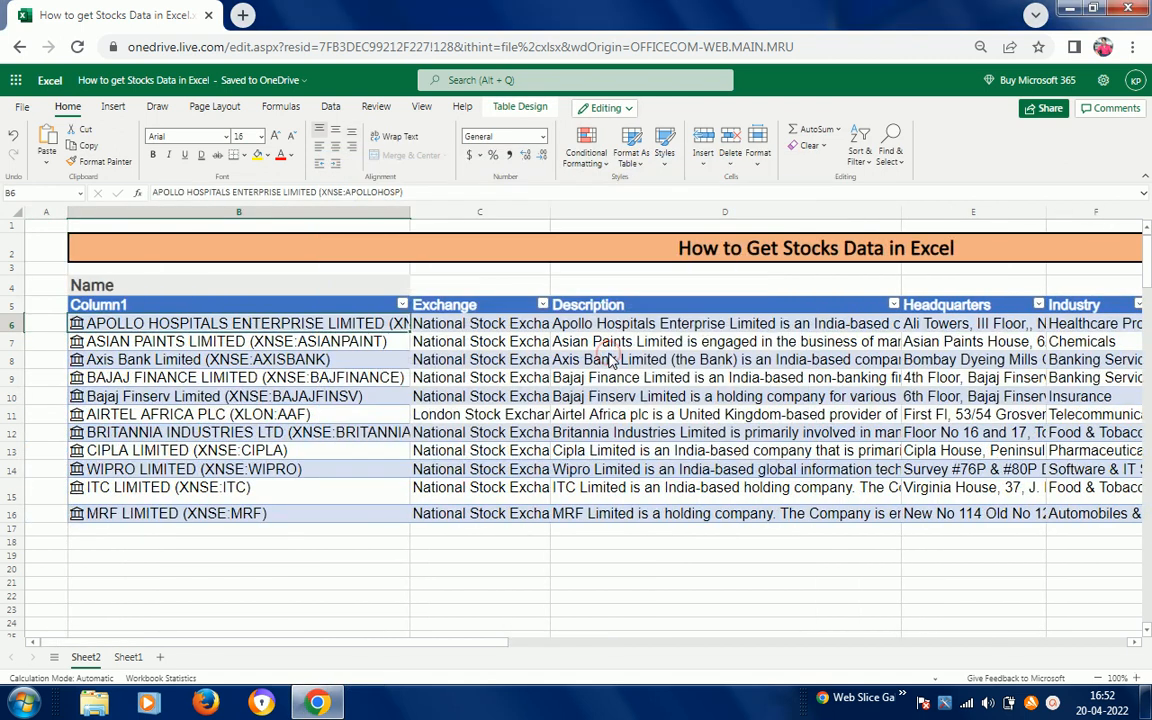
Step: Check the industry entries of the first three stocks against their company names in the table
{"action": "key", "text": "Right"}
{"action": "key", "text": "Right"}
{"action": "key", "text": "Right"}
{"action": "key", "text": "Right"}
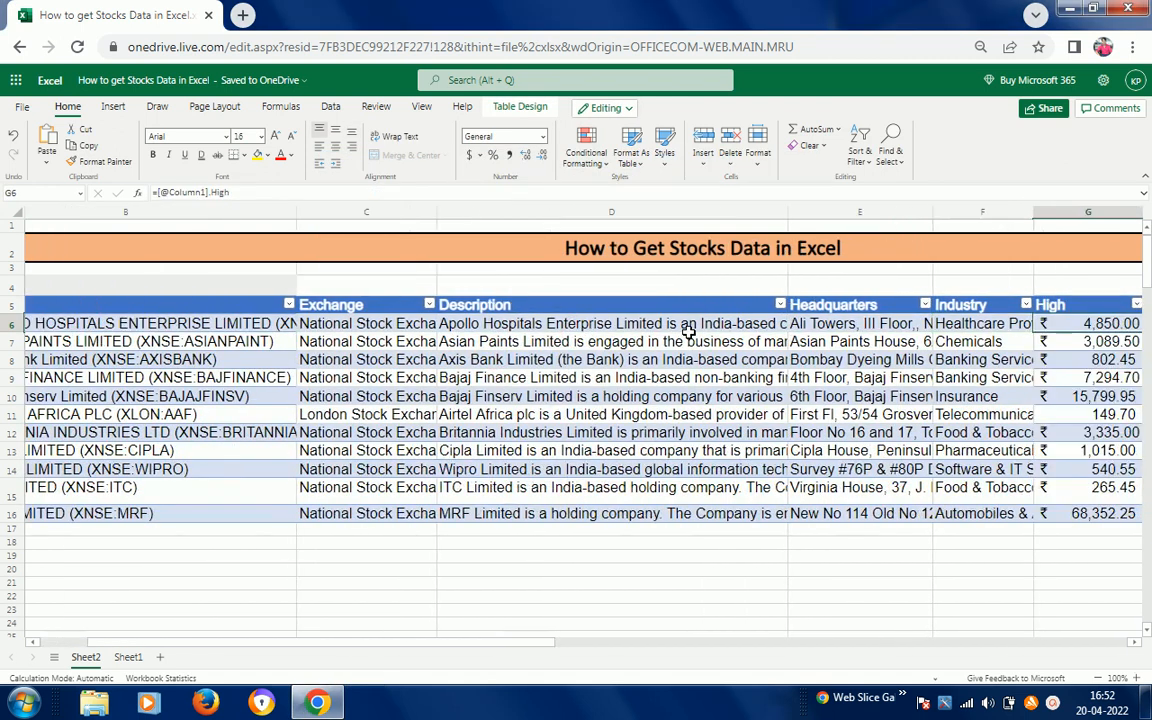
{"action": "key", "text": "Down"}
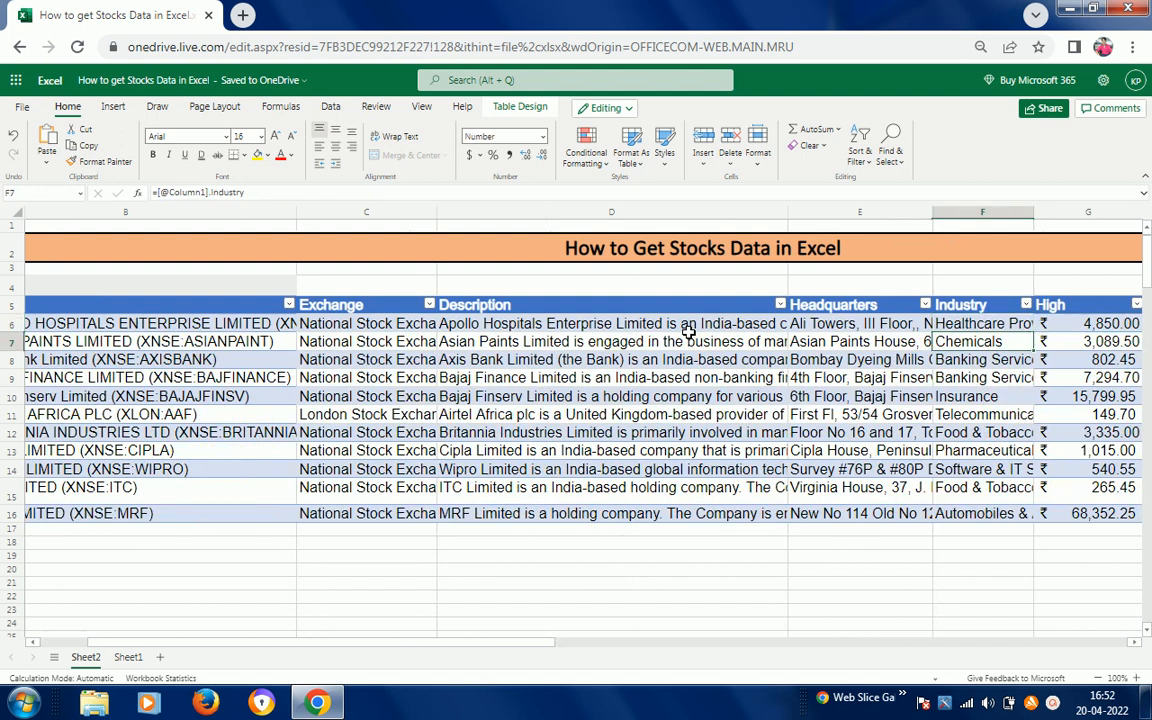
{"action": "key", "text": "Down"}
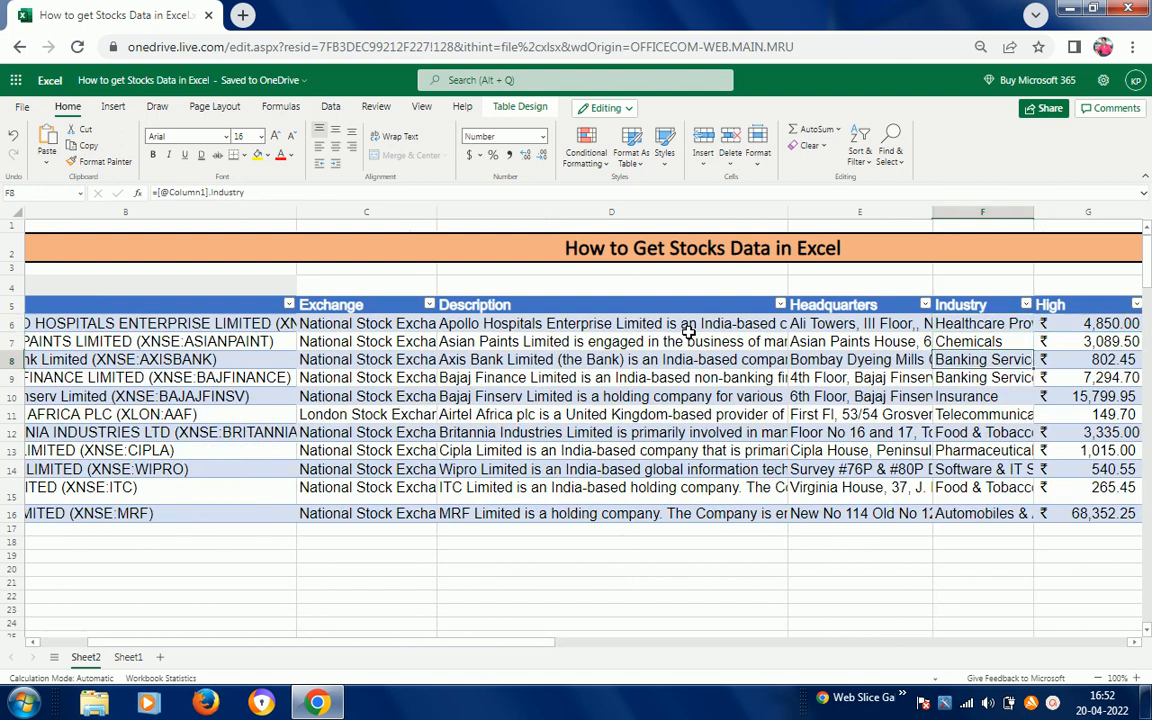
{"action": "key", "text": "Left"}
{"action": "key", "text": "Left"}
{"action": "key", "text": "Left"}
{"action": "key", "text": "Left"}
{"action": "key", "text": "Left"}
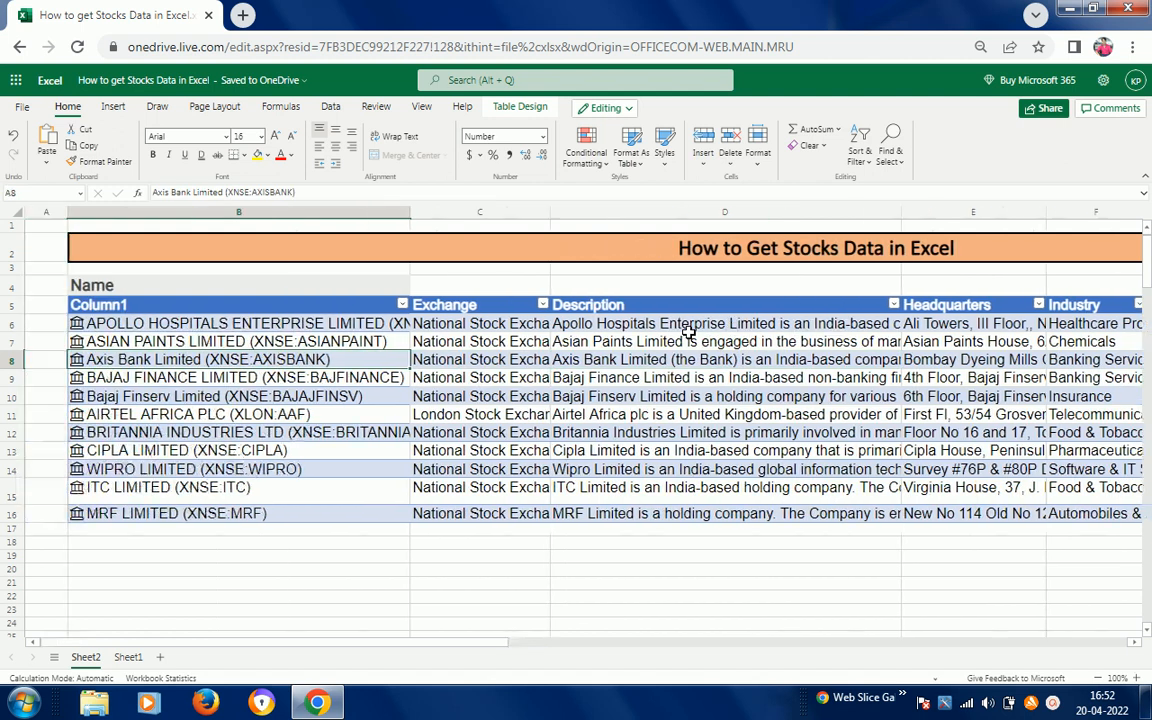
{"action": "key", "text": "Right"}
{"action": "key", "text": "Down"}
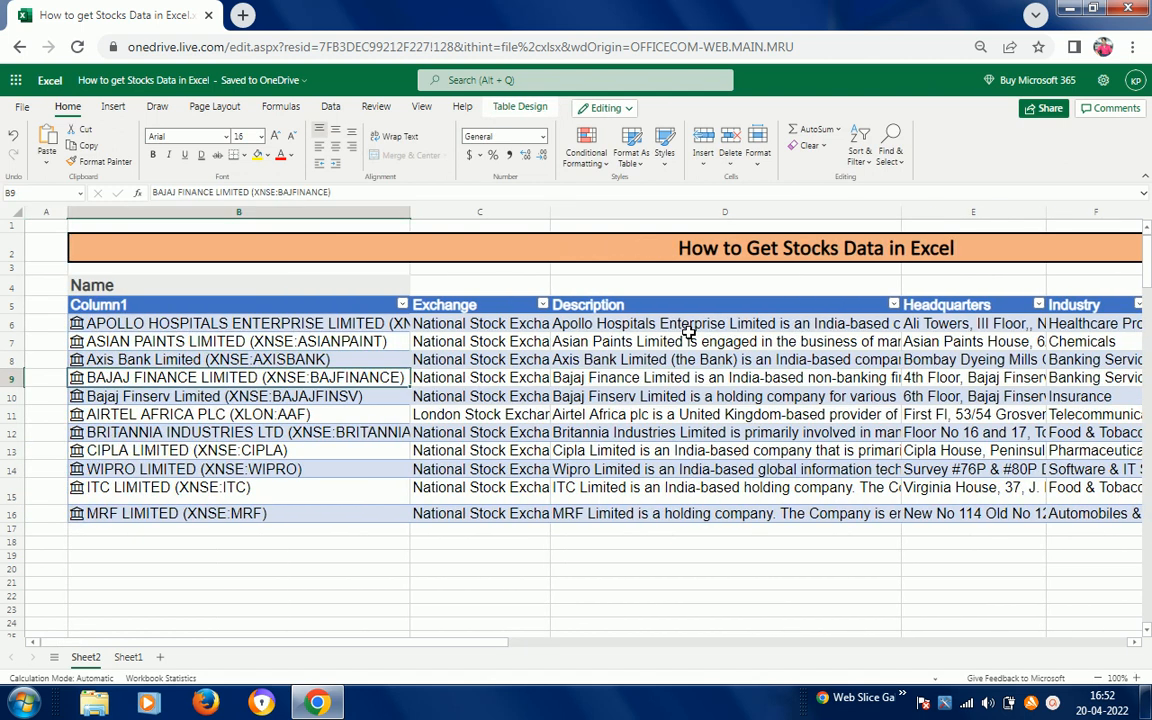
Step: Examine the High, Low and Market cap columns for the first few stocks in the table
{"action": "key", "text": "Right"}
{"action": "key", "text": "Right"}
{"action": "key", "text": "Right"}
{"action": "key", "text": "Right"}
{"action": "key", "text": "Right"}
{"action": "key", "text": "Right"}
{"action": "key", "text": "Right"}
{"action": "key", "text": "Left"}
{"action": "key", "text": "Left"}
{"action": "key", "text": "Left"}
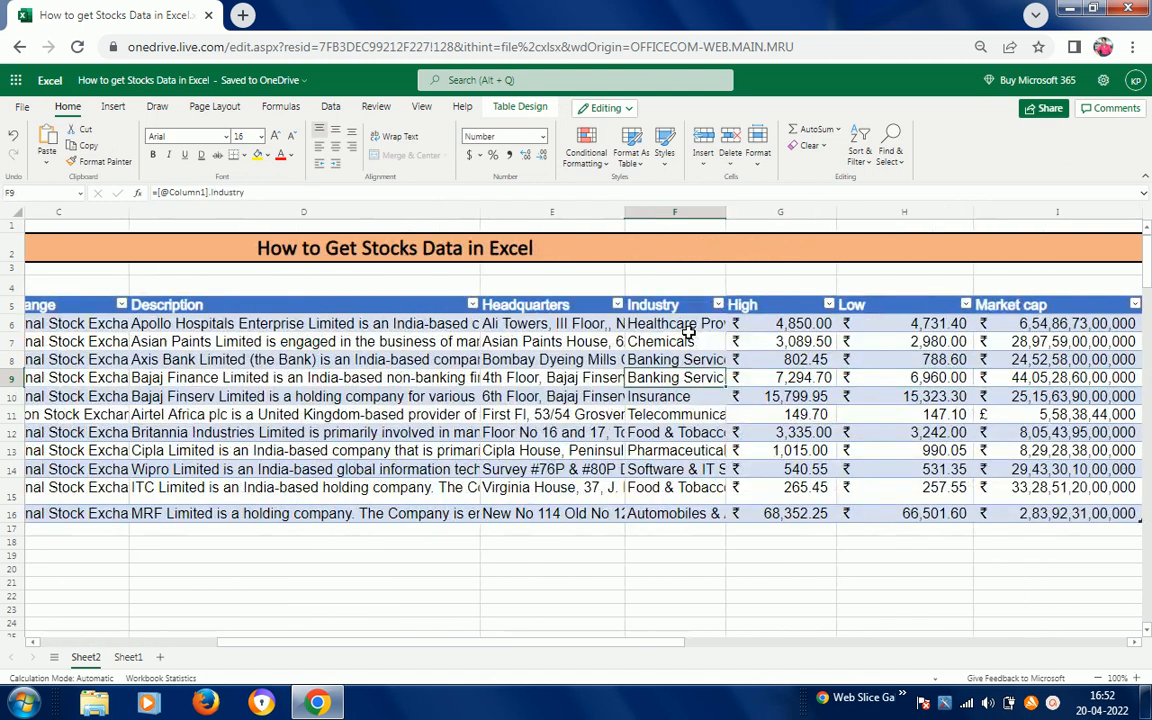
{"action": "key", "text": "Up"}
{"action": "key", "text": "Up"}
{"action": "key", "text": "Right"}
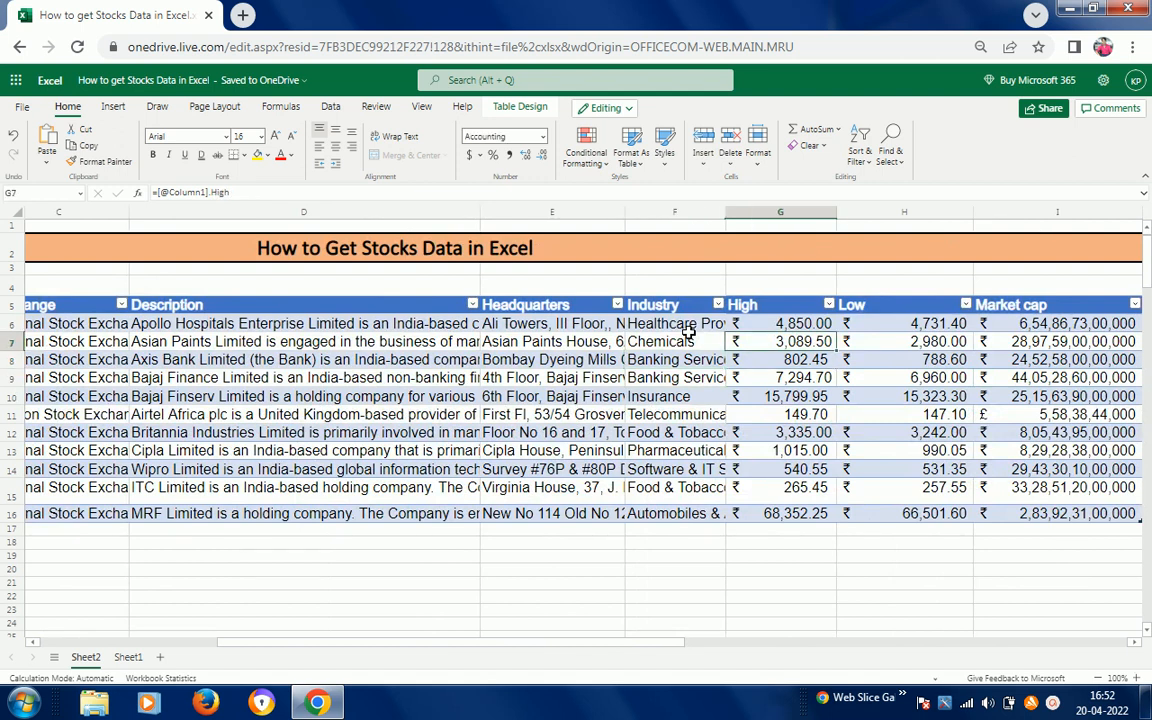
{"action": "key", "text": "Up"}
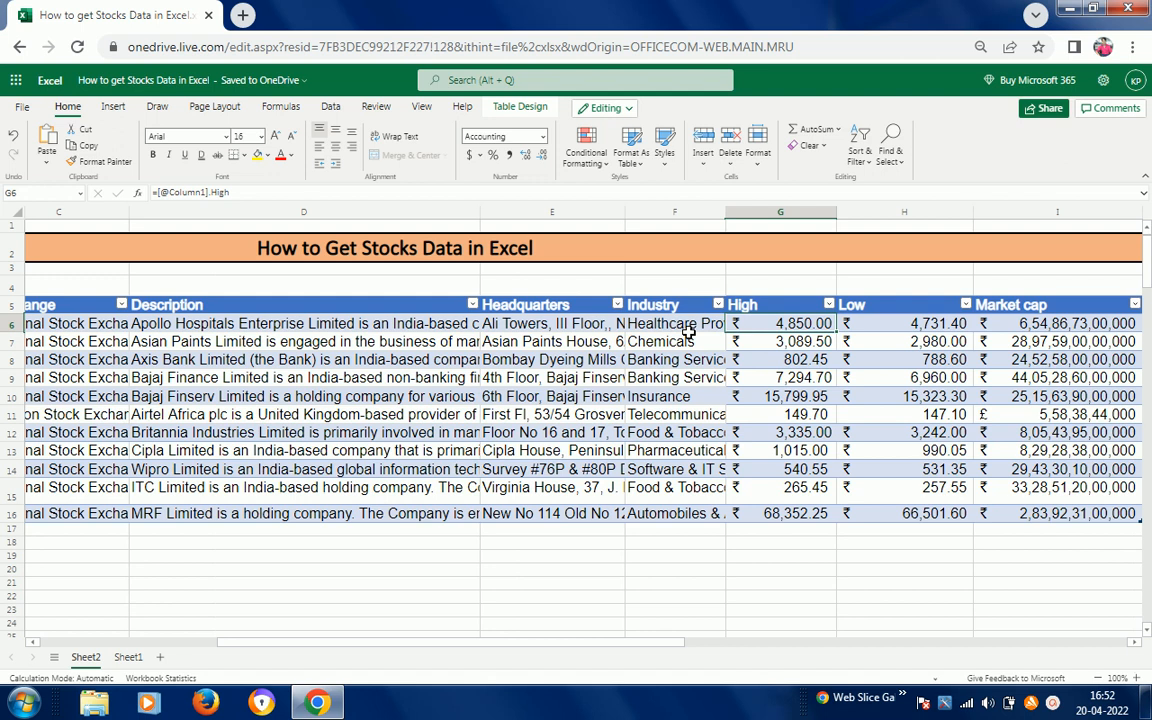
{"action": "key", "text": "Right"}
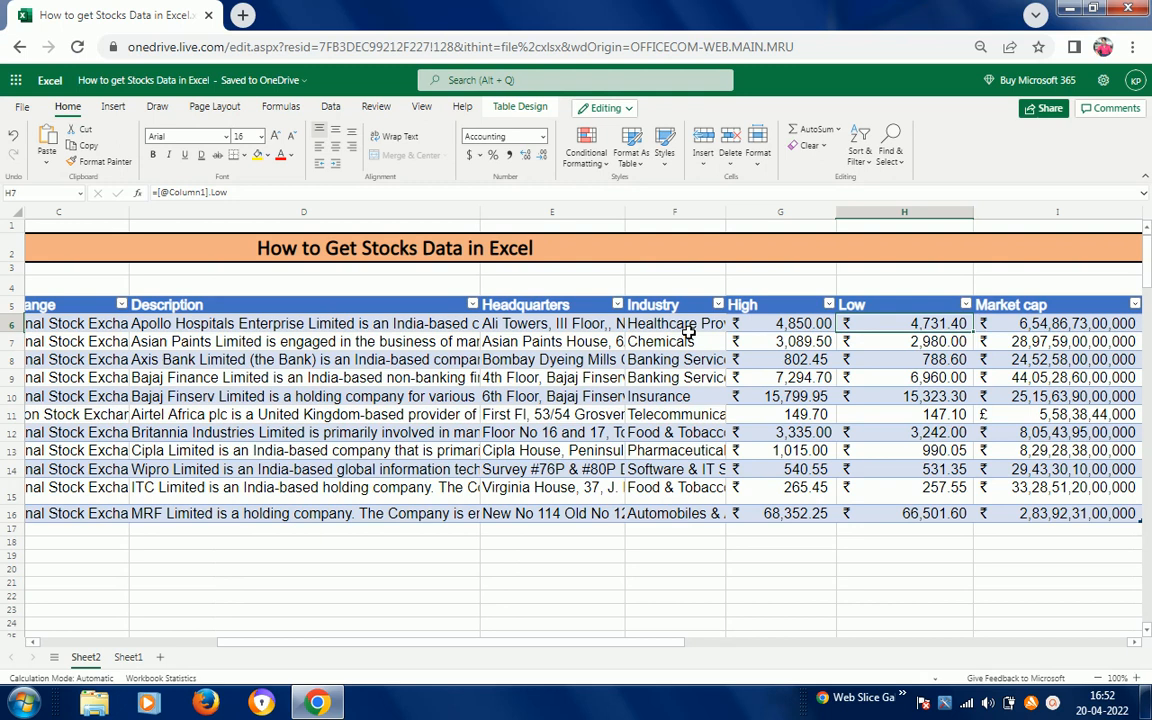
{"action": "key", "text": "Right"}
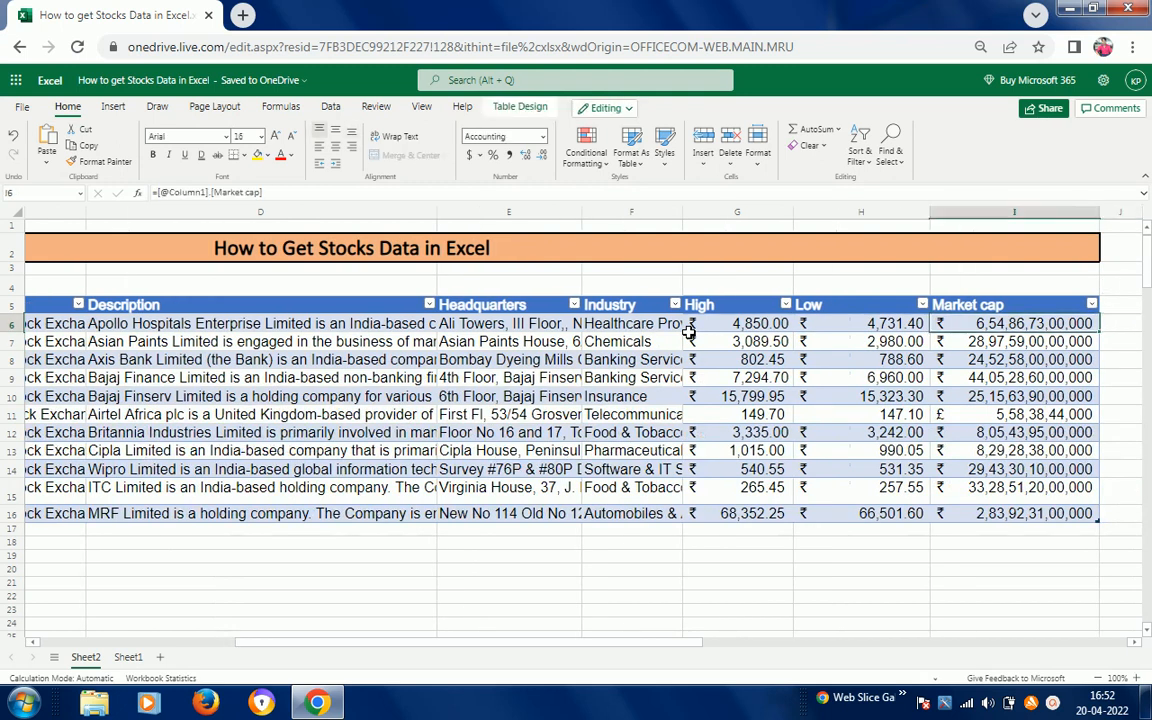
{"action": "key", "text": "Down"}
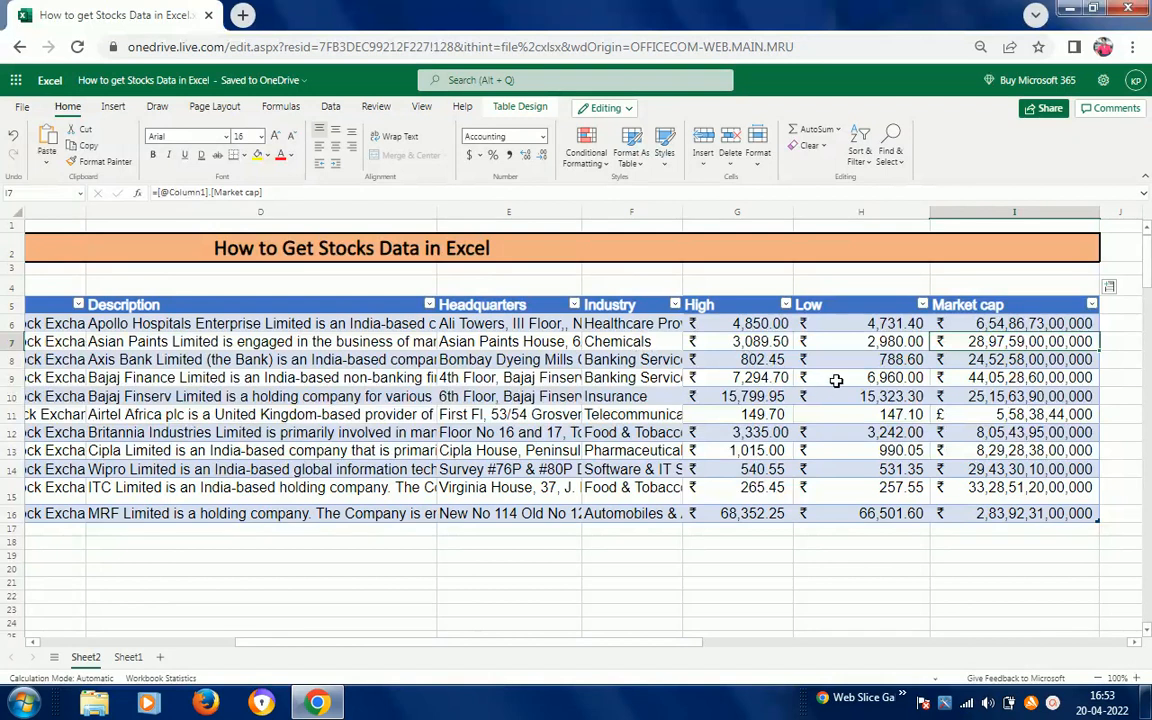
Step: Review the whole Apollo Hospitals row from company name through Market cap and back
{"action": "left_click", "coordinate": [1040, 330]}
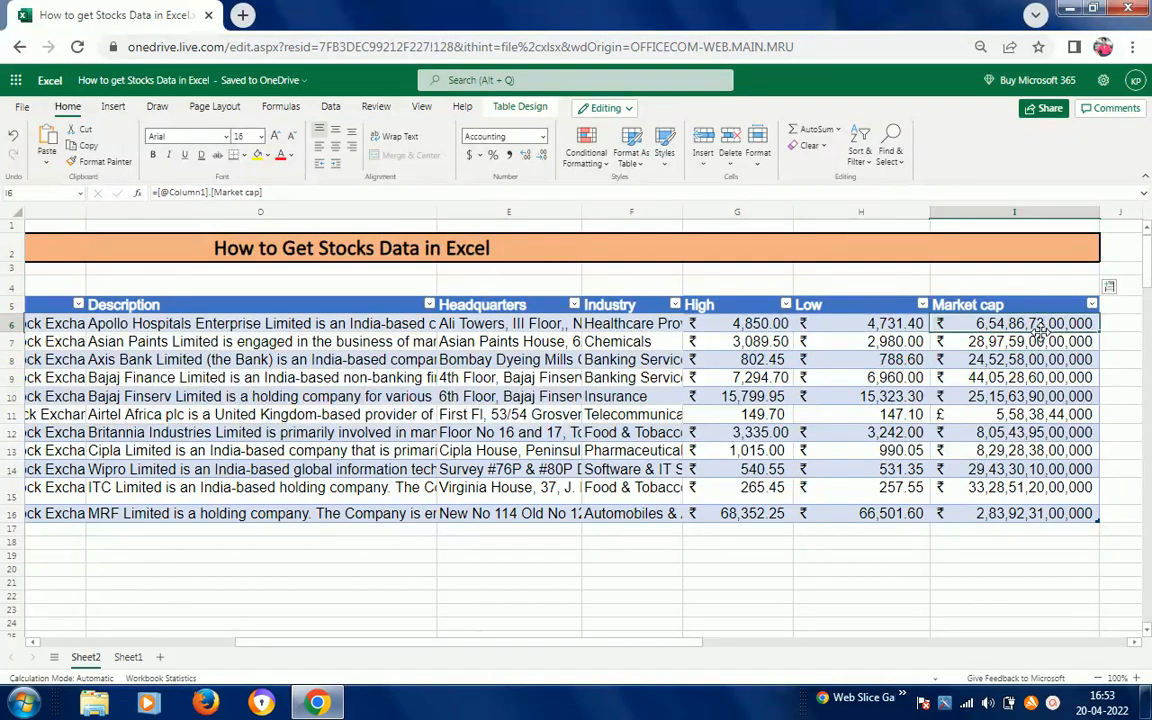
{"action": "key", "text": "Left"}
{"action": "key", "text": "Left"}
{"action": "key", "text": "Home"}
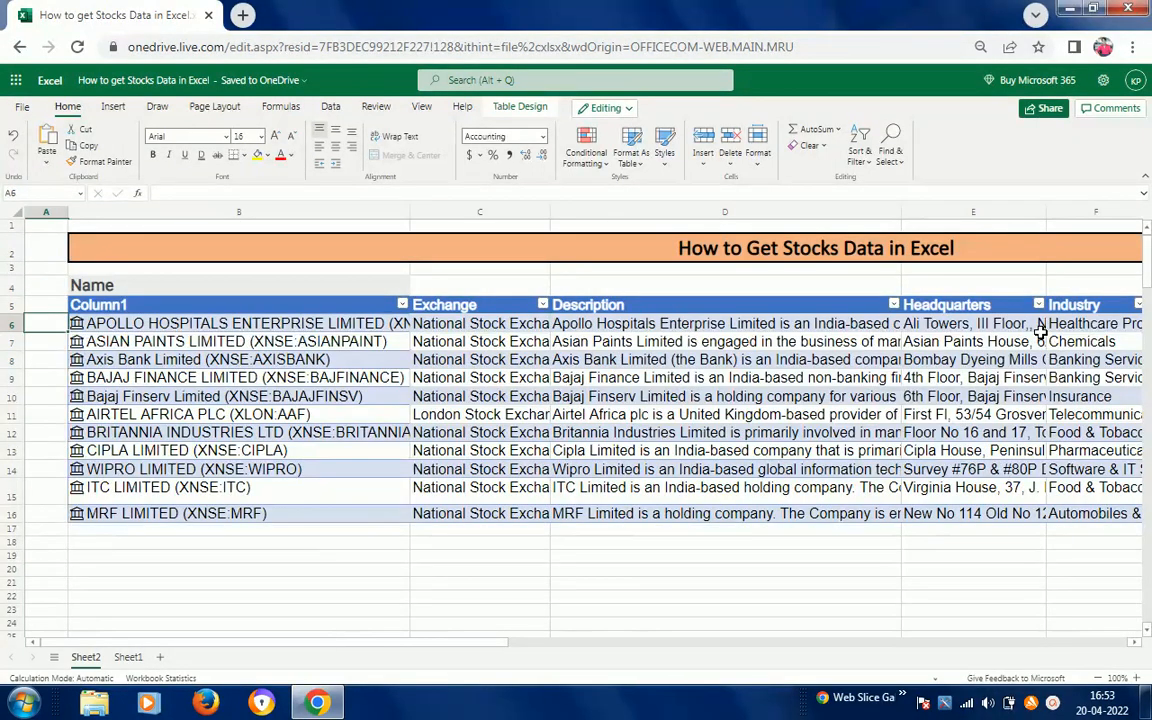
{"action": "key", "text": "Right"}
{"action": "key", "text": "Right"}
{"action": "key", "text": "Right"}
{"action": "key", "text": "Right"}
{"action": "key", "text": "Right"}
{"action": "key", "text": "Right"}
{"action": "key", "text": "Right"}
{"action": "key", "text": "Right"}
{"action": "key", "text": "Right"}
{"action": "key", "text": "Right"}
{"action": "key", "text": "Right"}
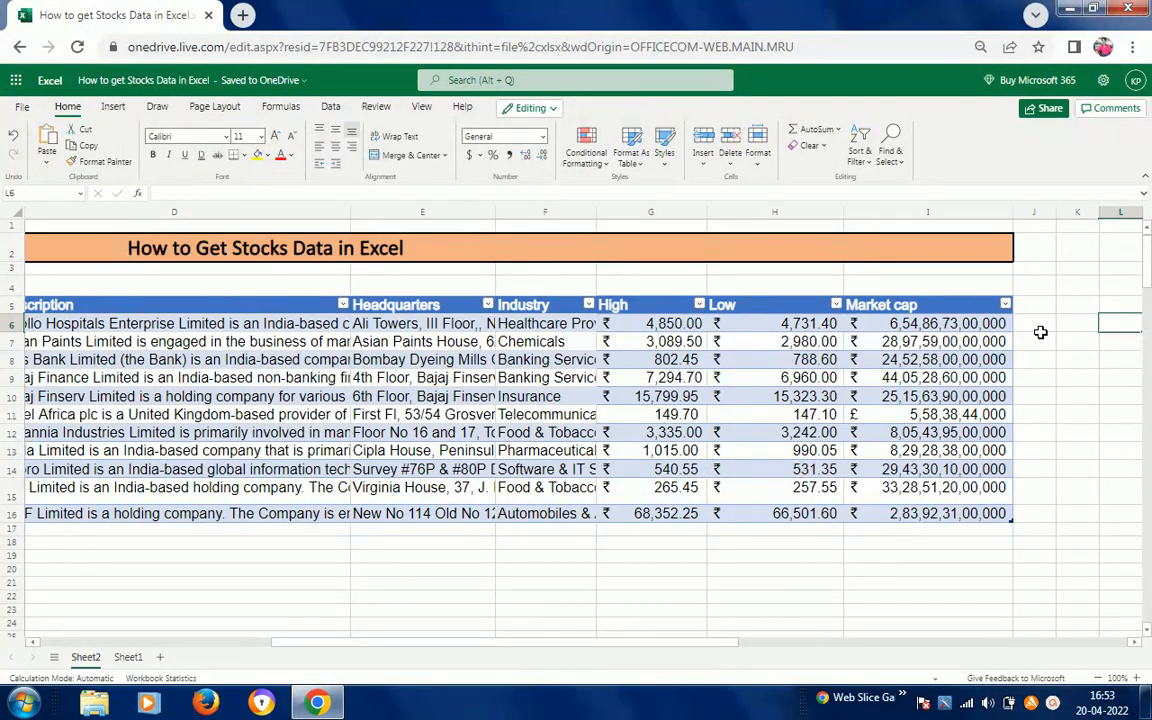
{"action": "key", "text": "Left"}
{"action": "key", "text": "Left"}
{"action": "key", "text": "Left"}
{"action": "key", "text": "Left"}
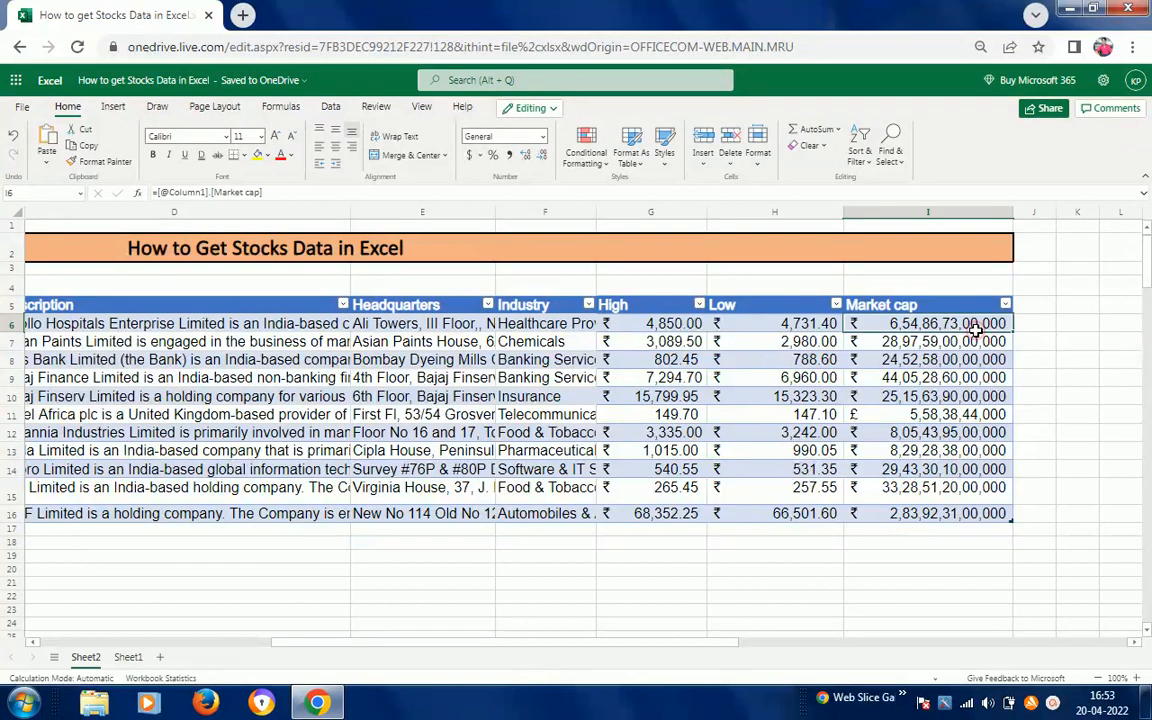
{"action": "key", "text": "Left"}
{"action": "key", "text": "Left"}
{"action": "key", "text": "Left"}
{"action": "key", "text": "Left"}
{"action": "key", "text": "Left"}
{"action": "key", "text": "Left"}
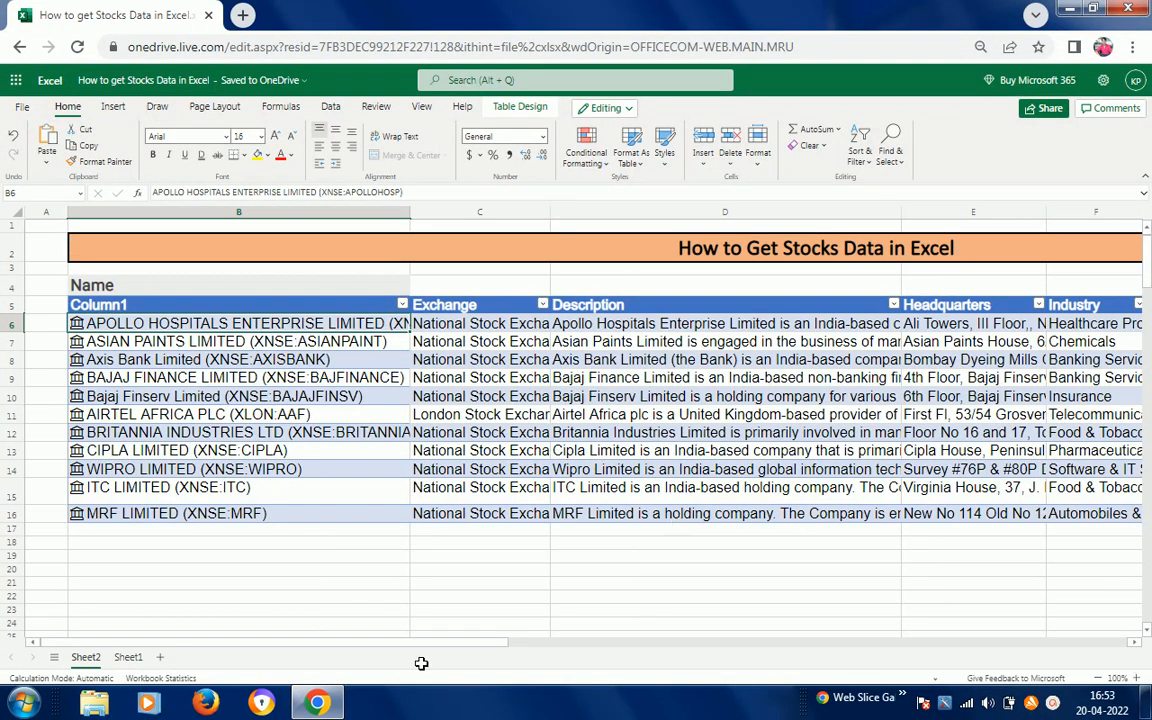
Step: On Sheet1, shorten the company name Bharti Airtel in cell B9 to Airtel
{"action": "left_click", "coordinate": [128, 659]}
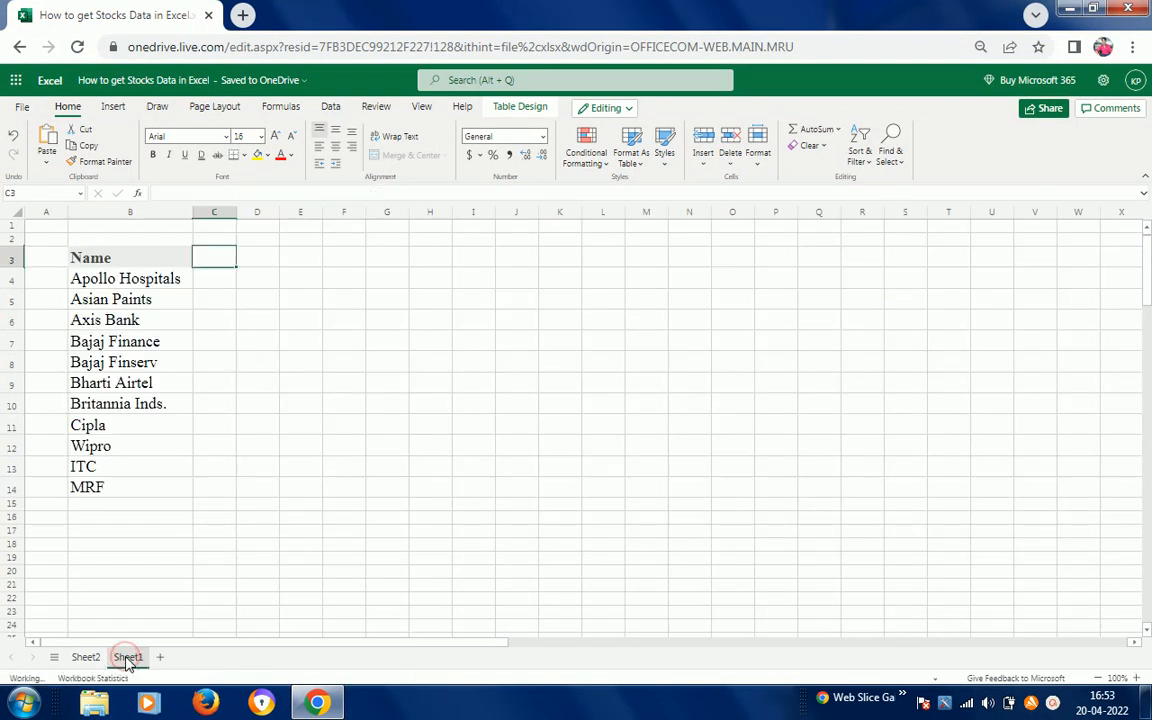
{"action": "left_click", "coordinate": [127, 280]}
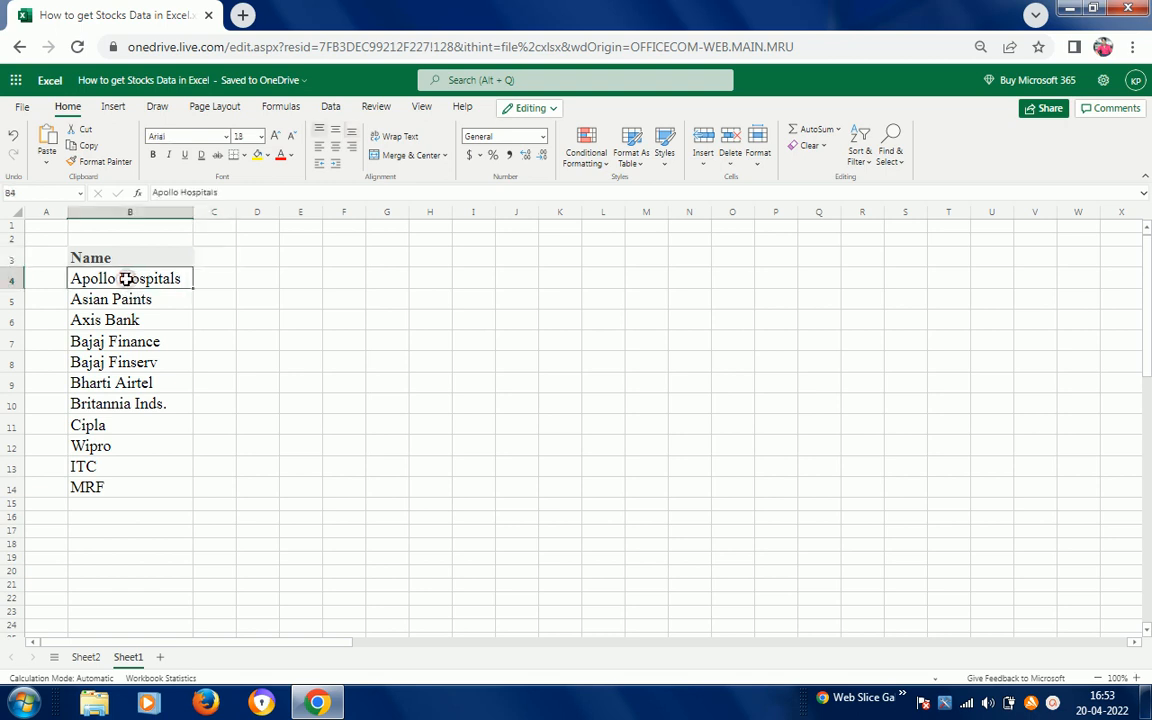
{"action": "left_click", "coordinate": [112, 383]}
{"action": "double_click", "coordinate": [117, 384]}
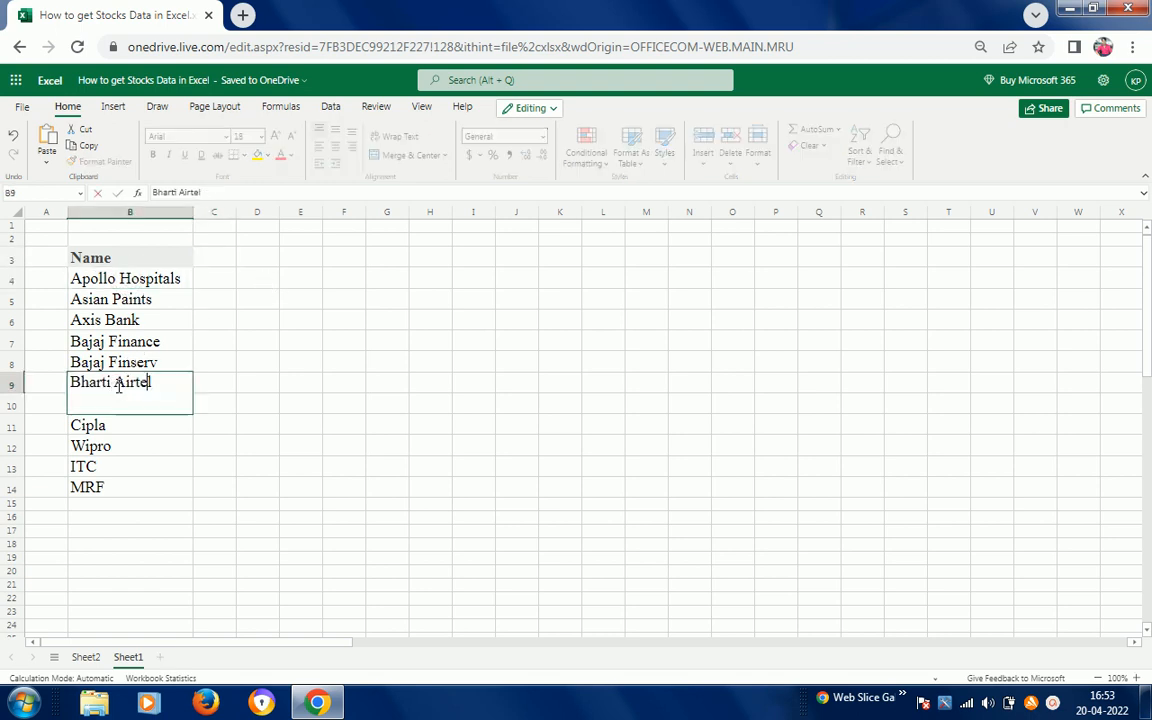
{"action": "double_click", "coordinate": [117, 384]}
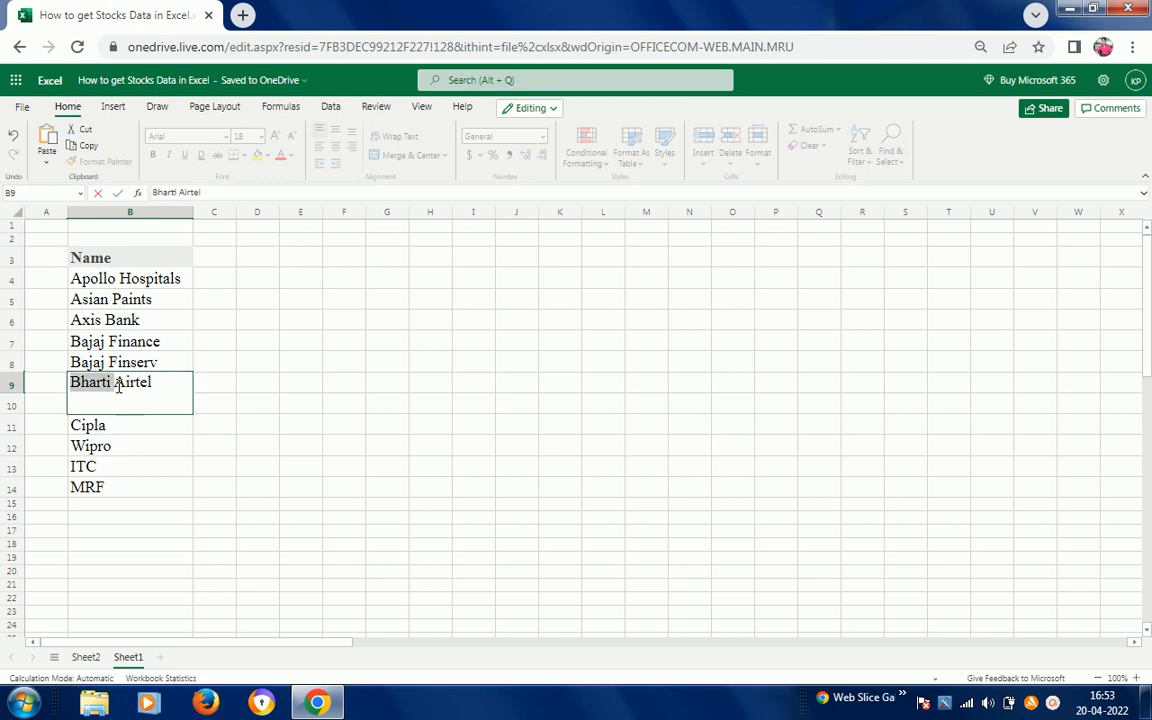
{"action": "key", "text": "BackSpace"}
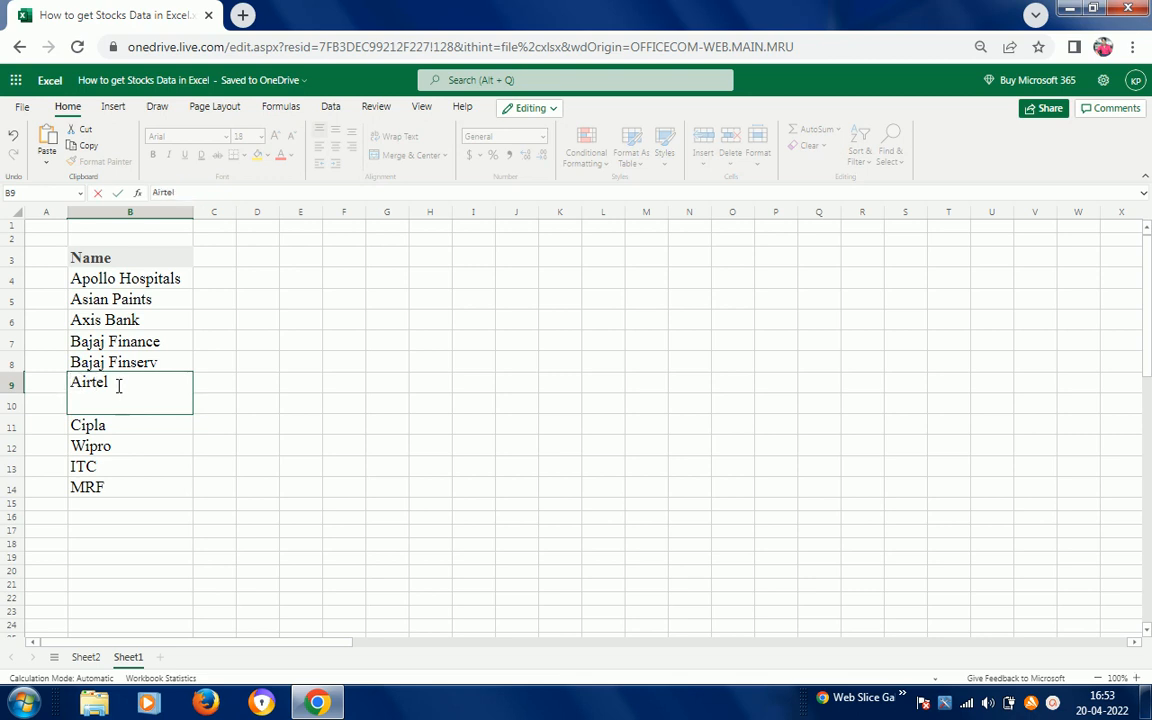
{"action": "key", "text": "ctrl+Return"}
Step: Review the list of company names in B4:B14 on Sheet1 by highlighting the range
{"action": "key", "text": "Up"}
{"action": "key", "text": "Up"}
{"action": "key", "text": "Up"}
{"action": "key", "text": "Up"}
{"action": "key", "text": "Up"}
{"action": "key", "text": "Up"}
{"action": "key", "text": "Up"}
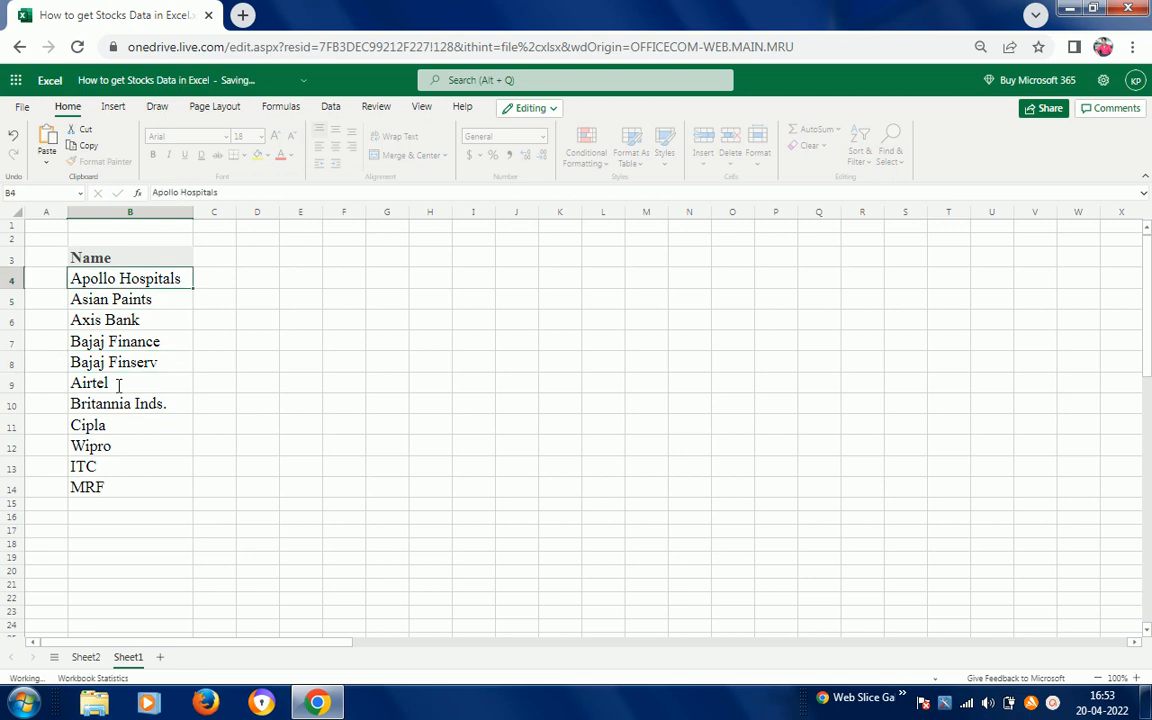
{"action": "key", "text": "Down"}
{"action": "key", "text": "Down"}
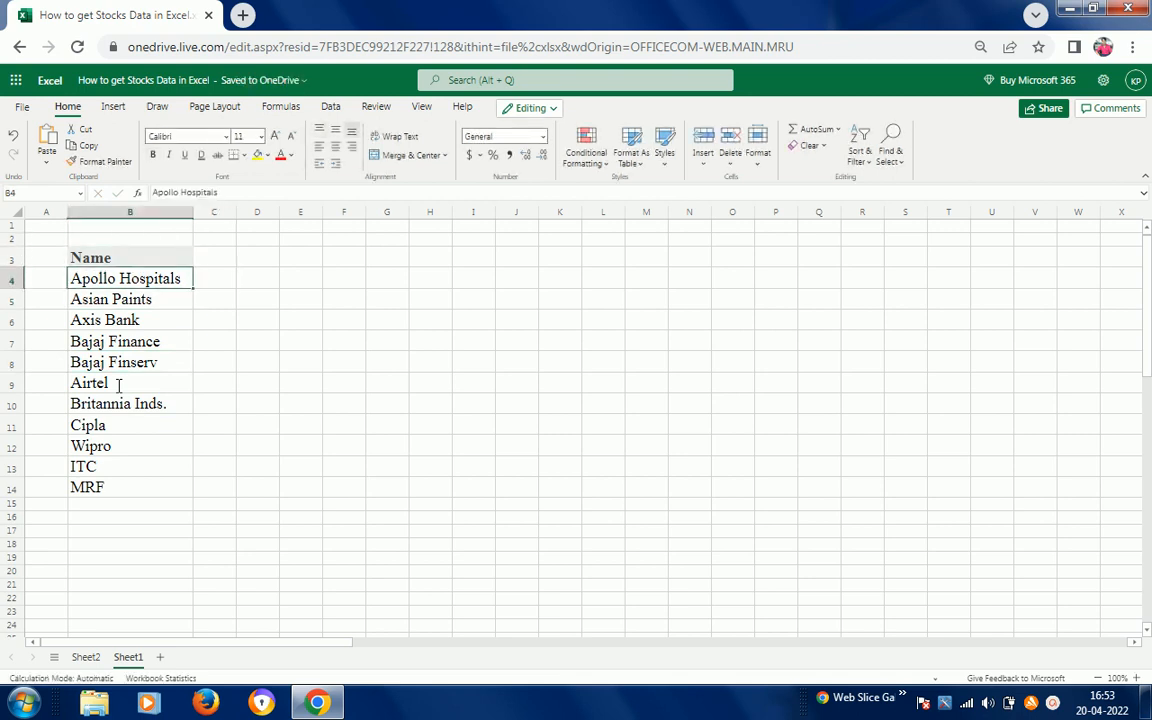
{"action": "key", "text": "ctrl+shift+Down"}
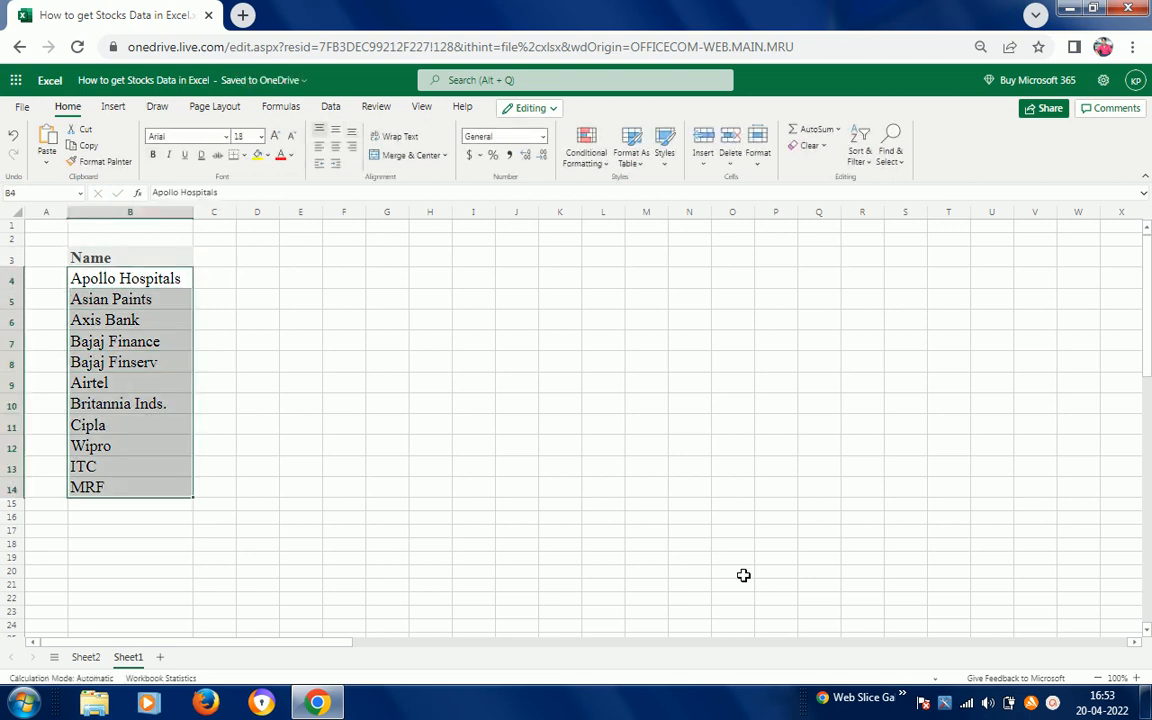
{"action": "left_click", "coordinate": [212, 280]}
{"action": "key", "text": "Up"}
{"action": "key", "text": "Up"}
{"action": "key", "text": "Up"}
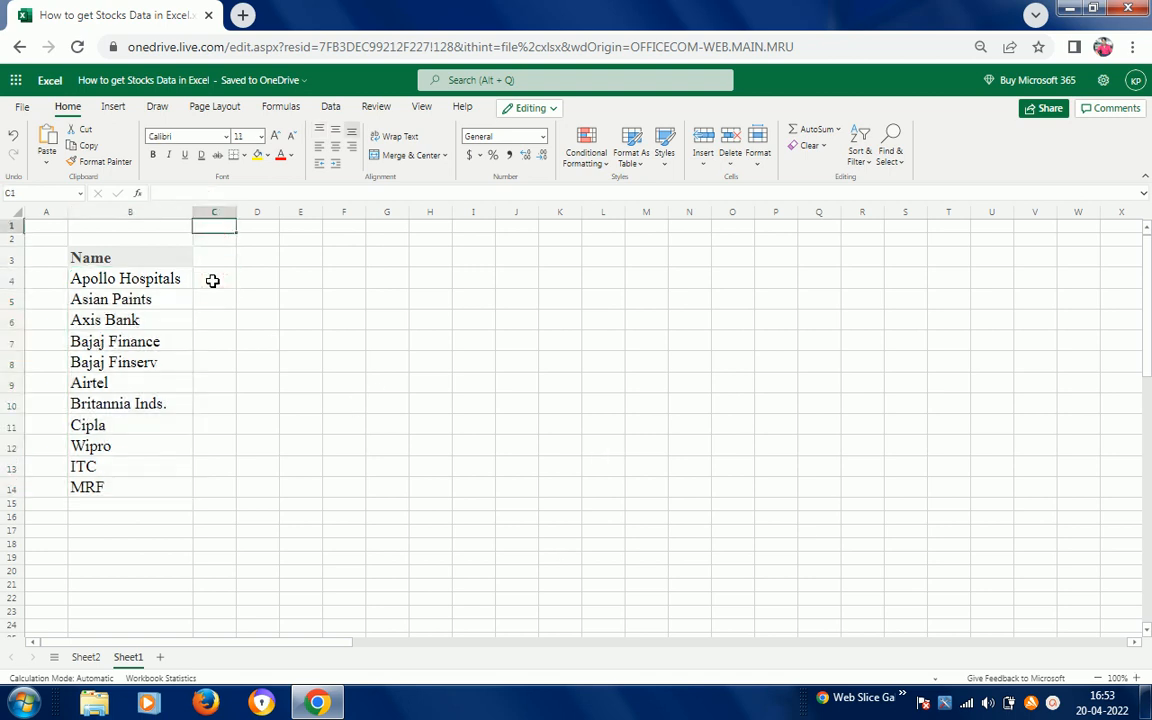
Step: Convert Apollo Hospitals in cell B4 to the Stocks data type and autofit column B, keeping the current Windows color scheme
{"action": "key", "text": "Down"}
{"action": "key", "text": "Down"}
{"action": "key", "text": "Down"}
{"action": "key", "text": "Left"}
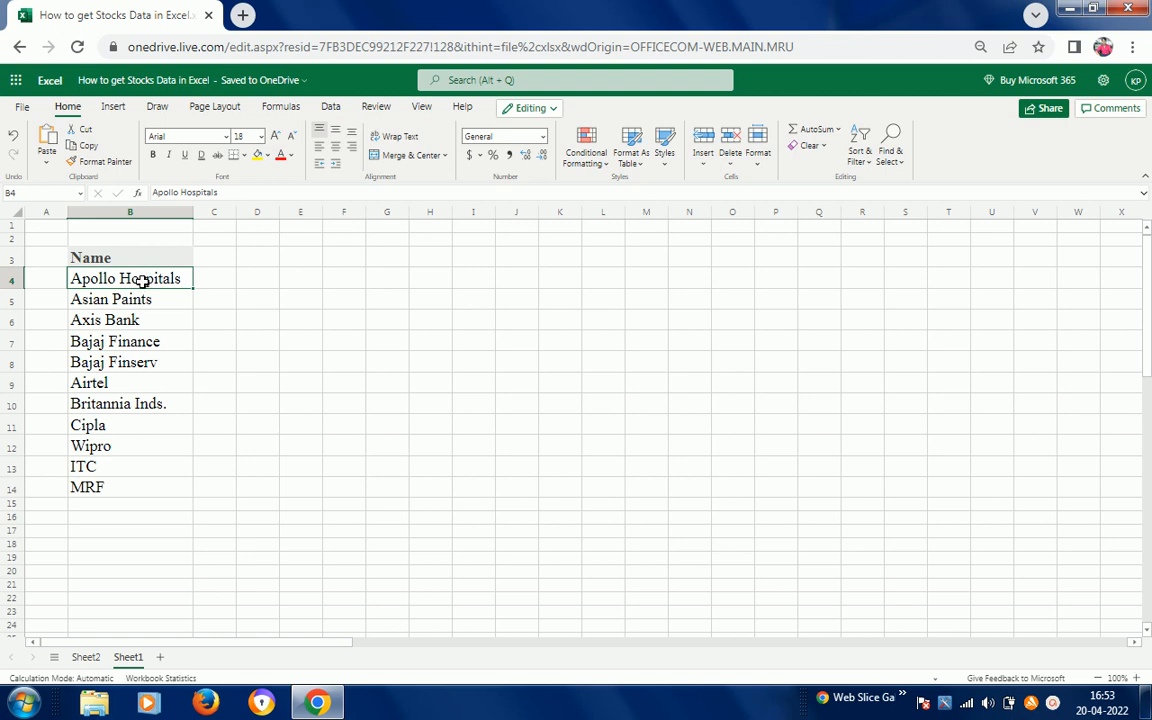
{"action": "left_click", "coordinate": [334, 110]}
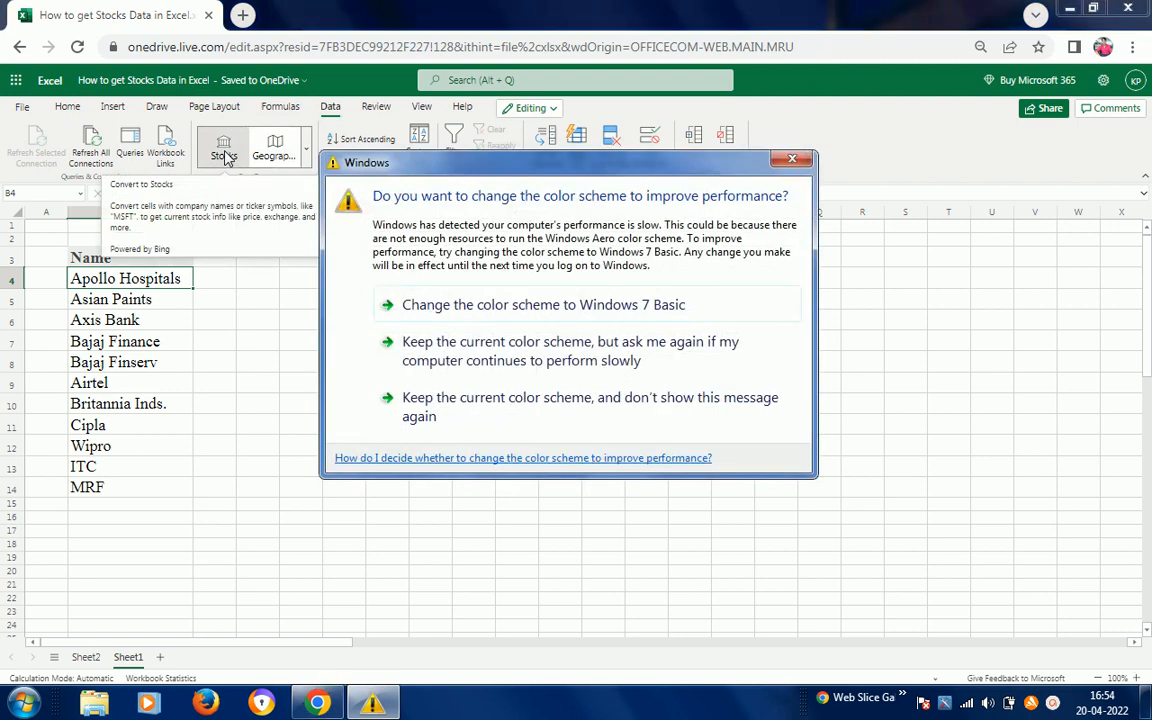
{"action": "left_click", "coordinate": [522, 352]}
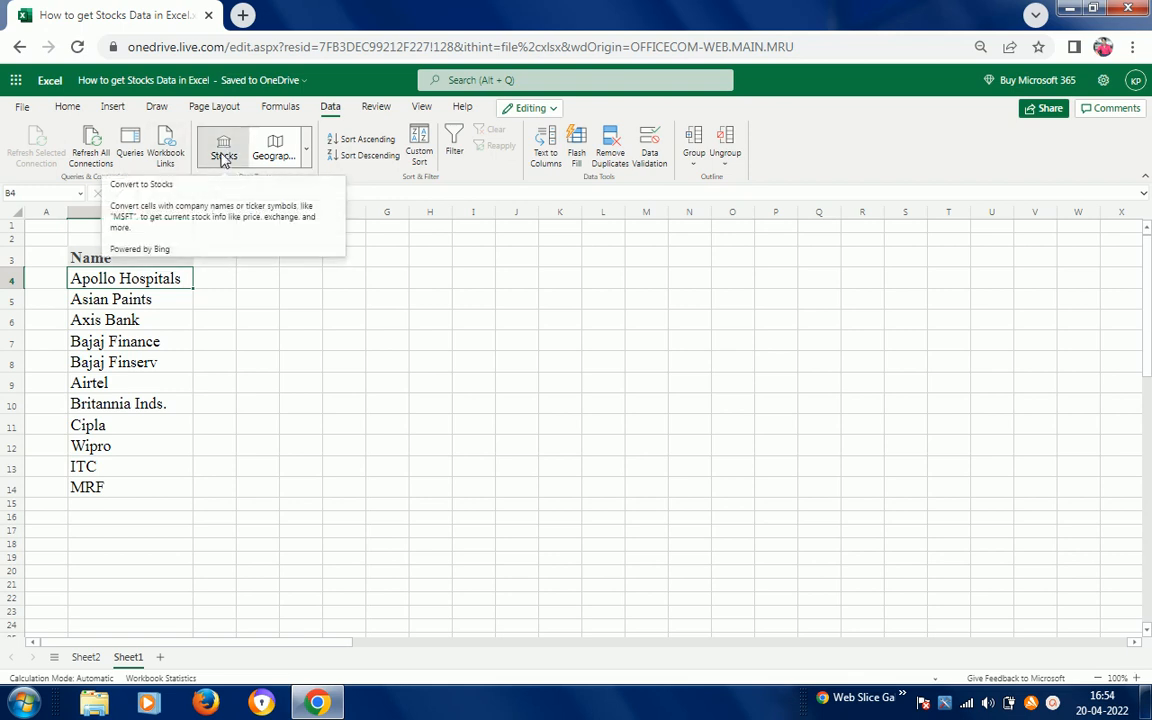
{"action": "left_click", "coordinate": [224, 158]}
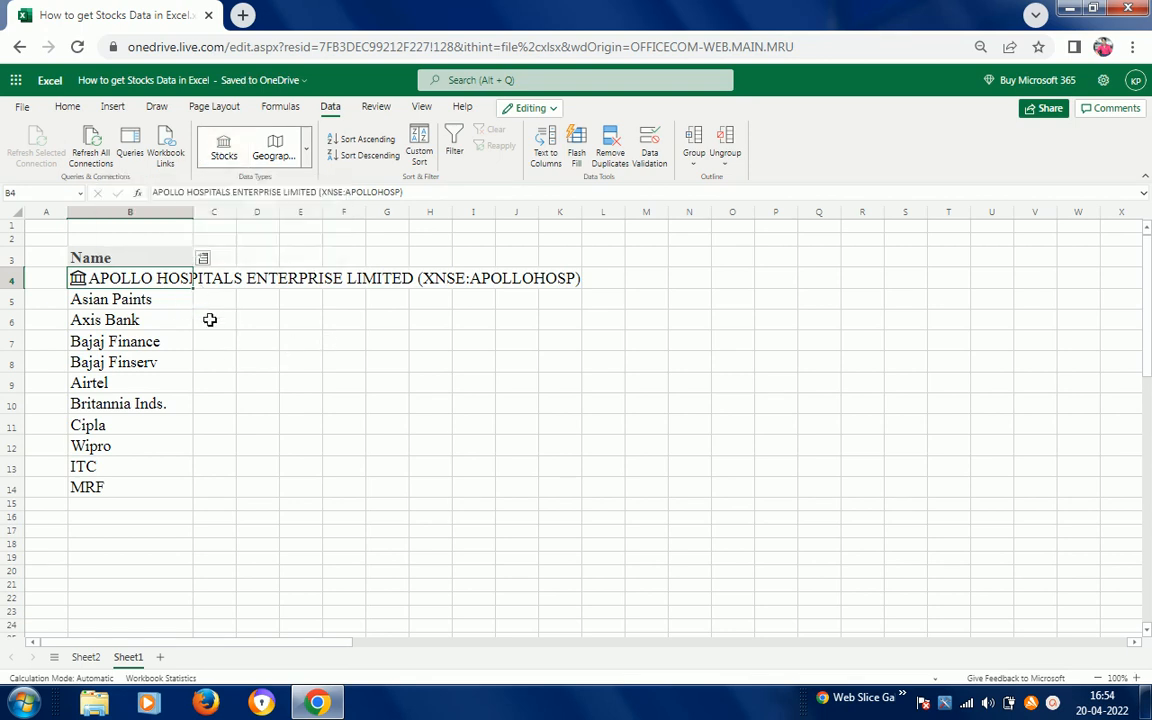
{"action": "double_click", "coordinate": [193, 212]}
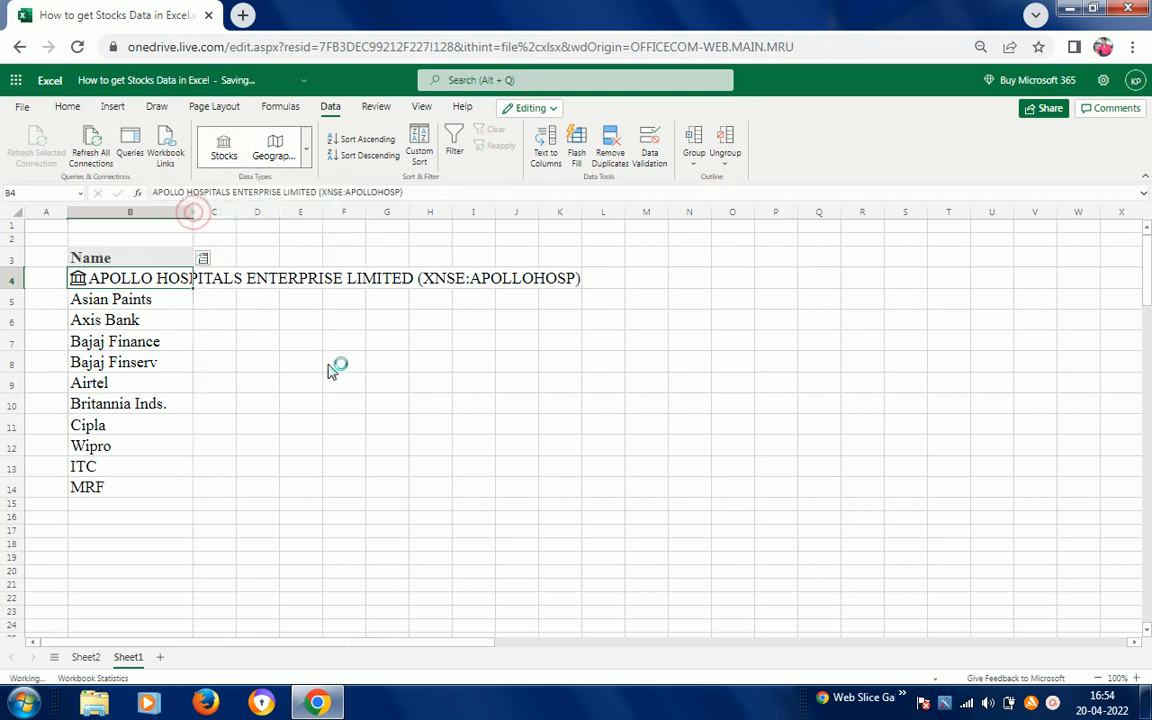
{"action": "left_click", "coordinate": [275, 298]}
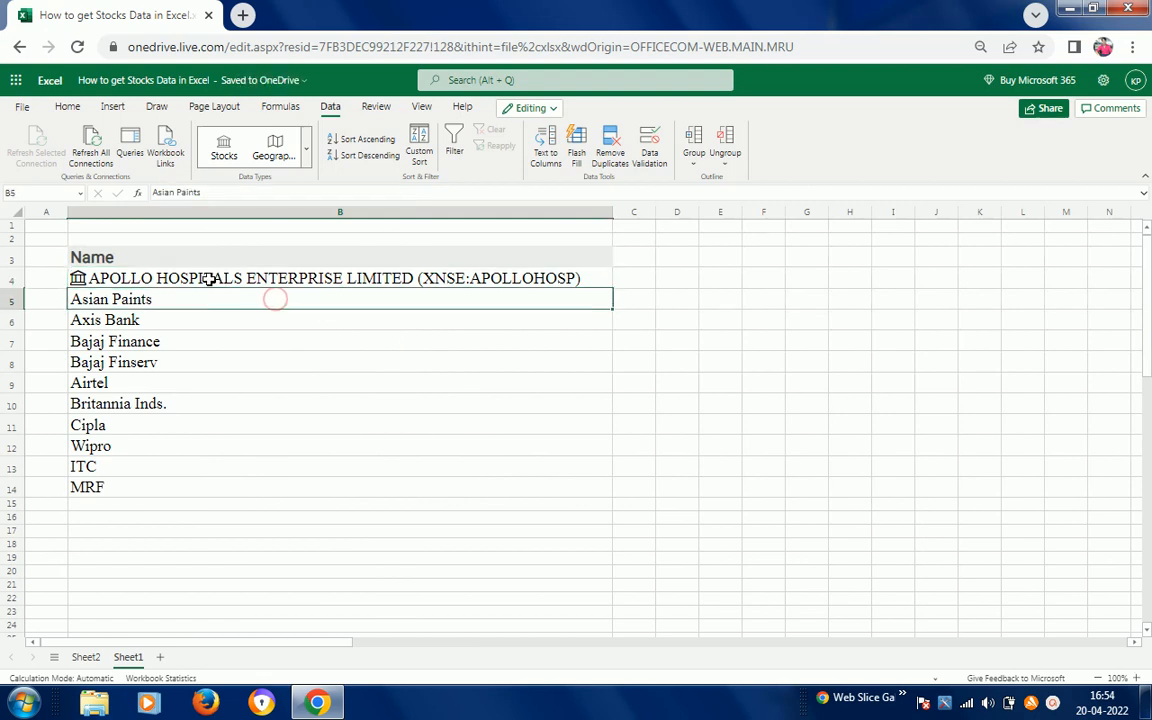
Step: Browse the data fields available for the Apollo Hospitals stock in B4 and extract Industry into C4
{"action": "left_click", "coordinate": [285, 281]}
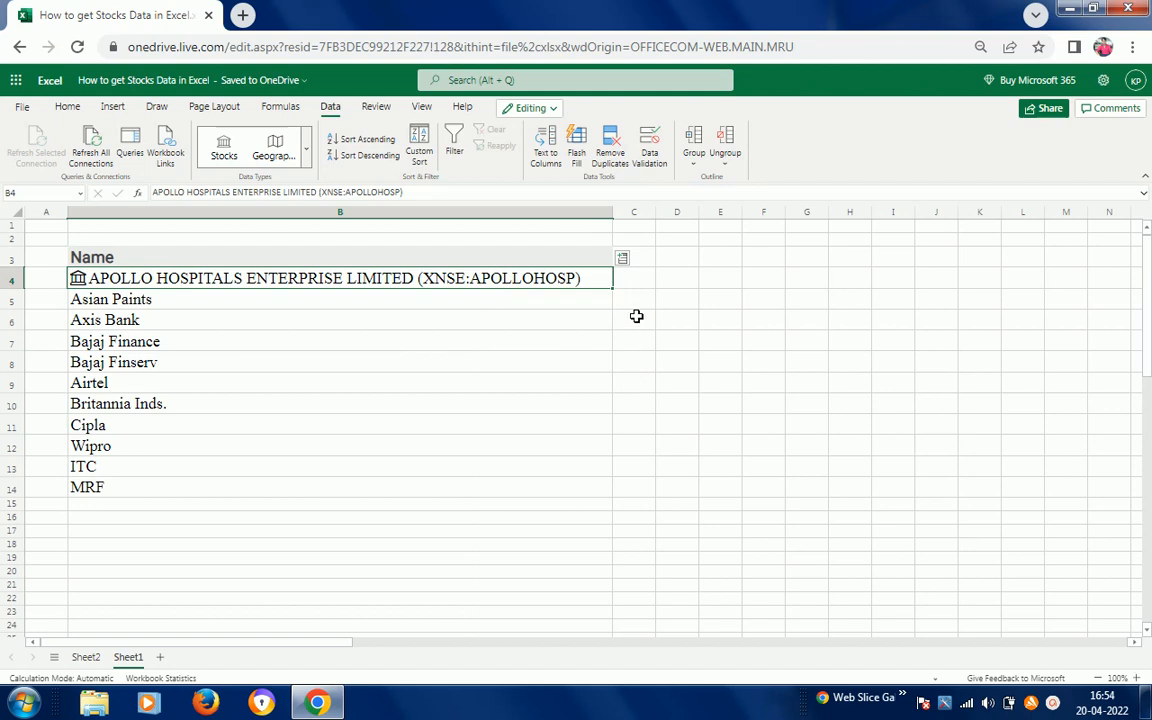
{"action": "left_click", "coordinate": [622, 260]}
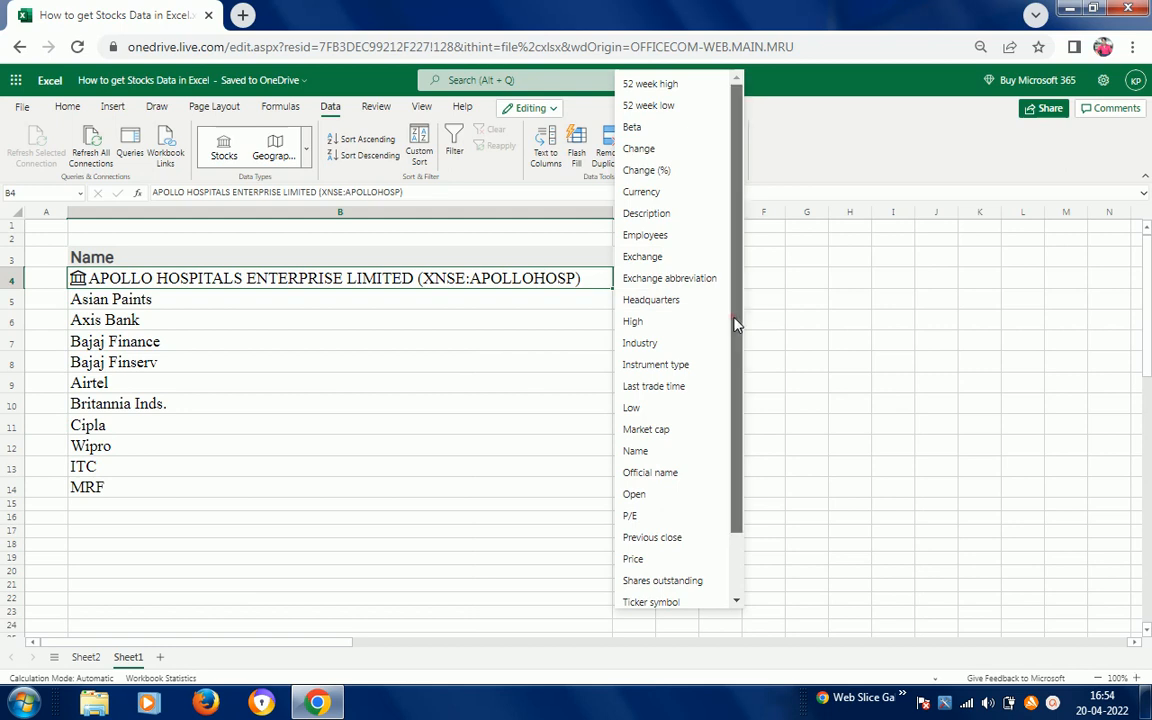
{"action": "left_click_drag", "start_coordinate": [736, 257], "coordinate": [737, 461]}
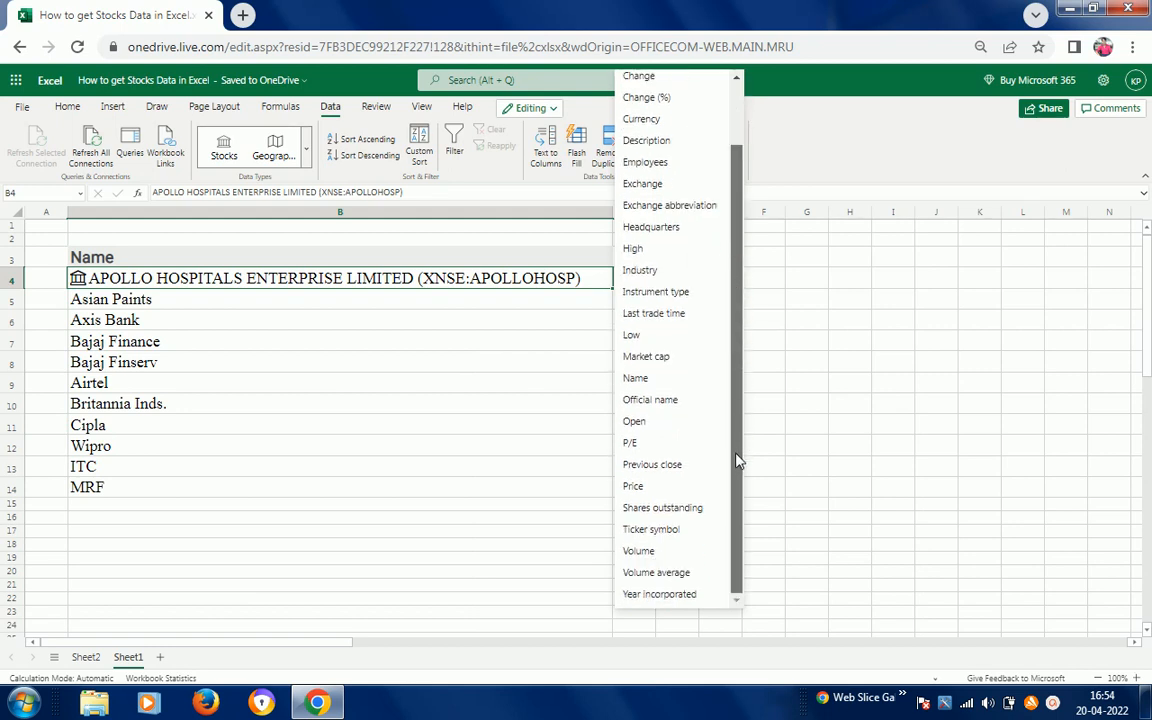
{"action": "left_click_drag", "start_coordinate": [743, 380], "coordinate": [743, 318]}
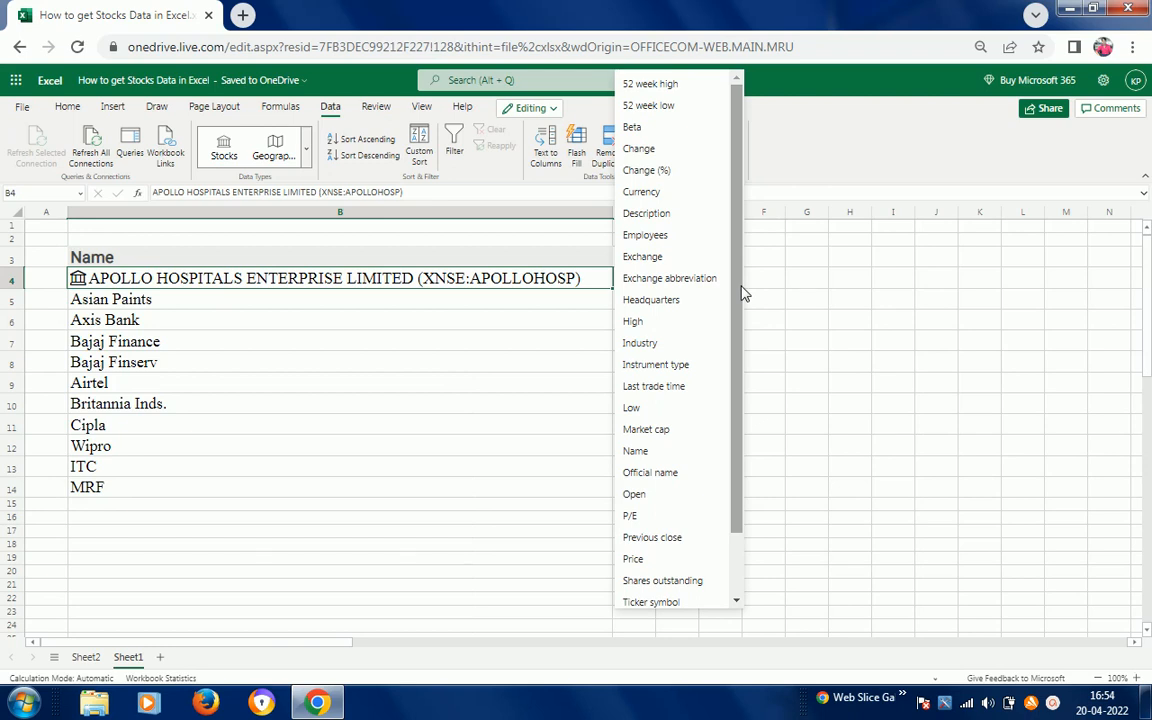
{"action": "left_click", "coordinate": [672, 343]}
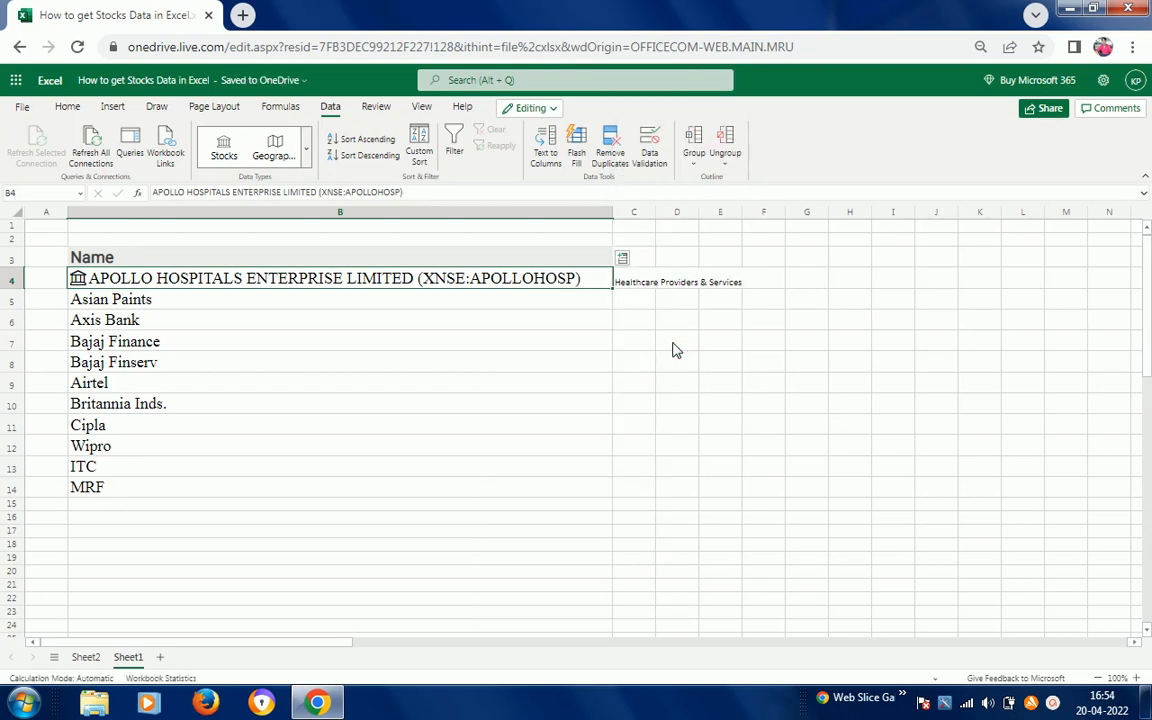
{"action": "left_click", "coordinate": [641, 281]}
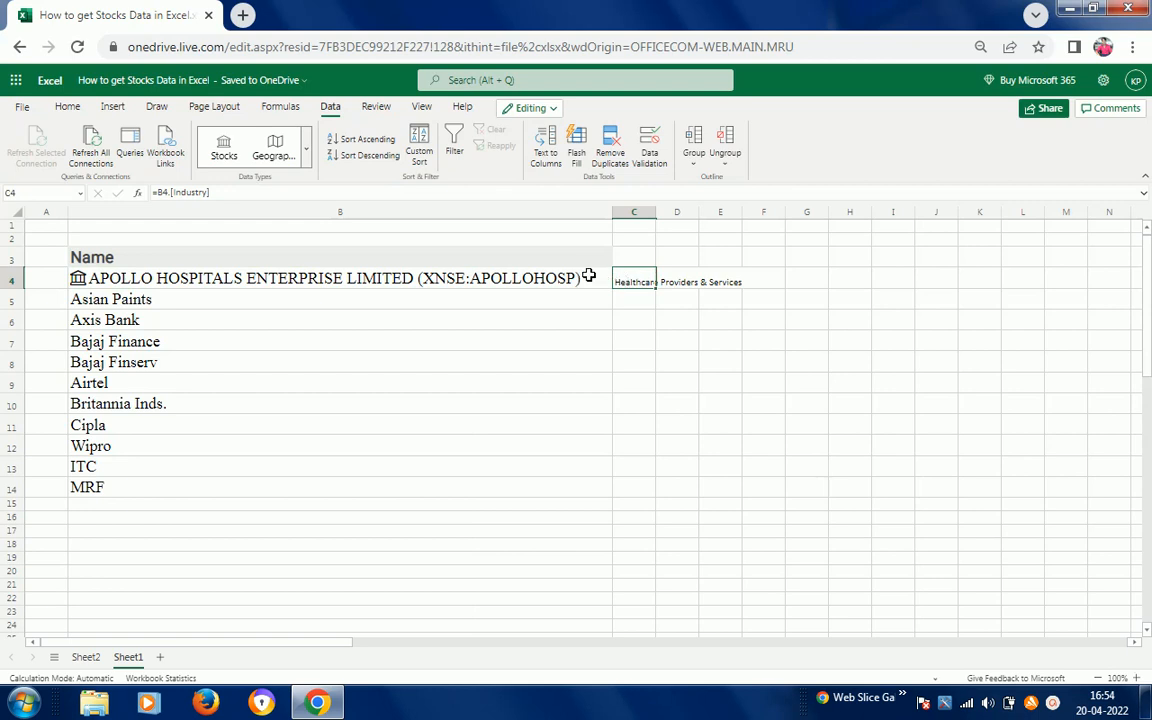
Step: Extract the Headquarters and Market cap fields of the Apollo Hospitals stock into D4 and E4
{"action": "left_click", "coordinate": [589, 276]}
{"action": "left_click", "coordinate": [620, 259]}
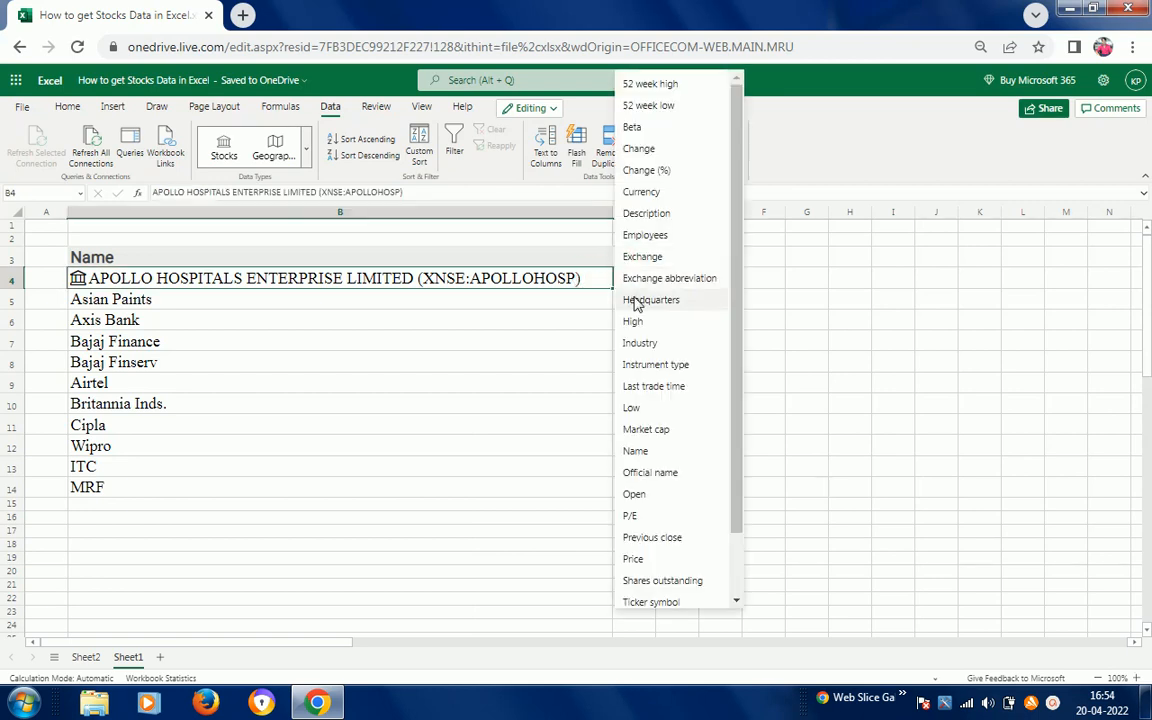
{"action": "left_click", "coordinate": [634, 299]}
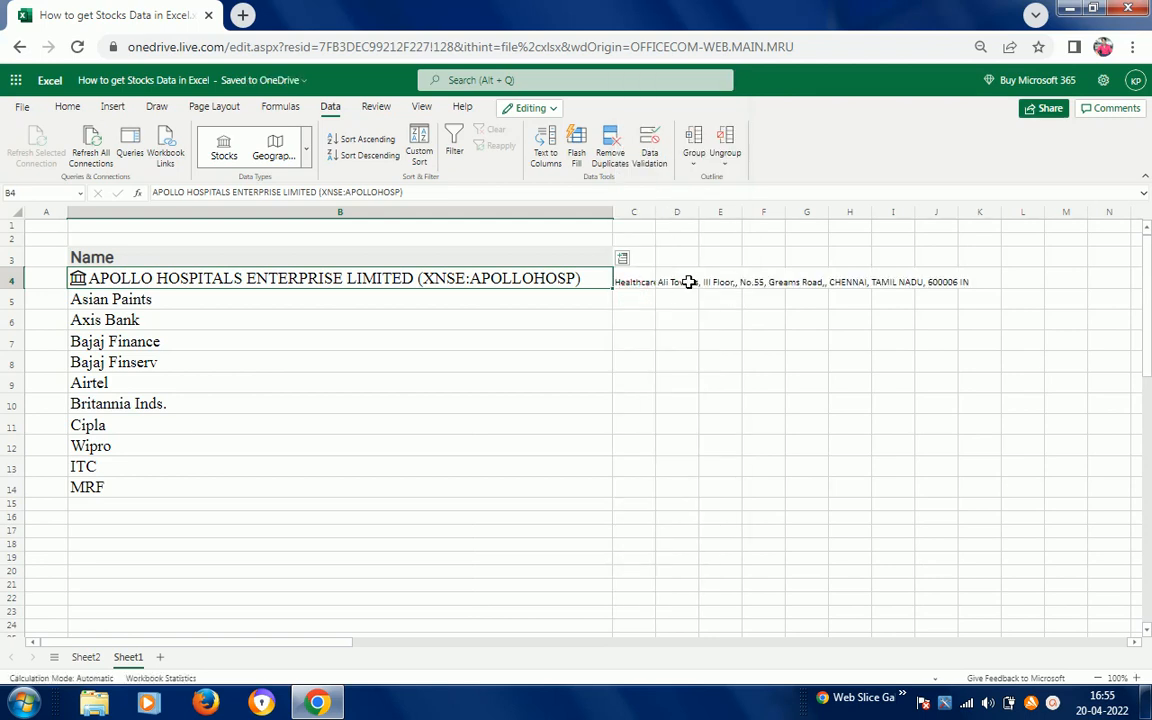
{"action": "left_click", "coordinate": [622, 259]}
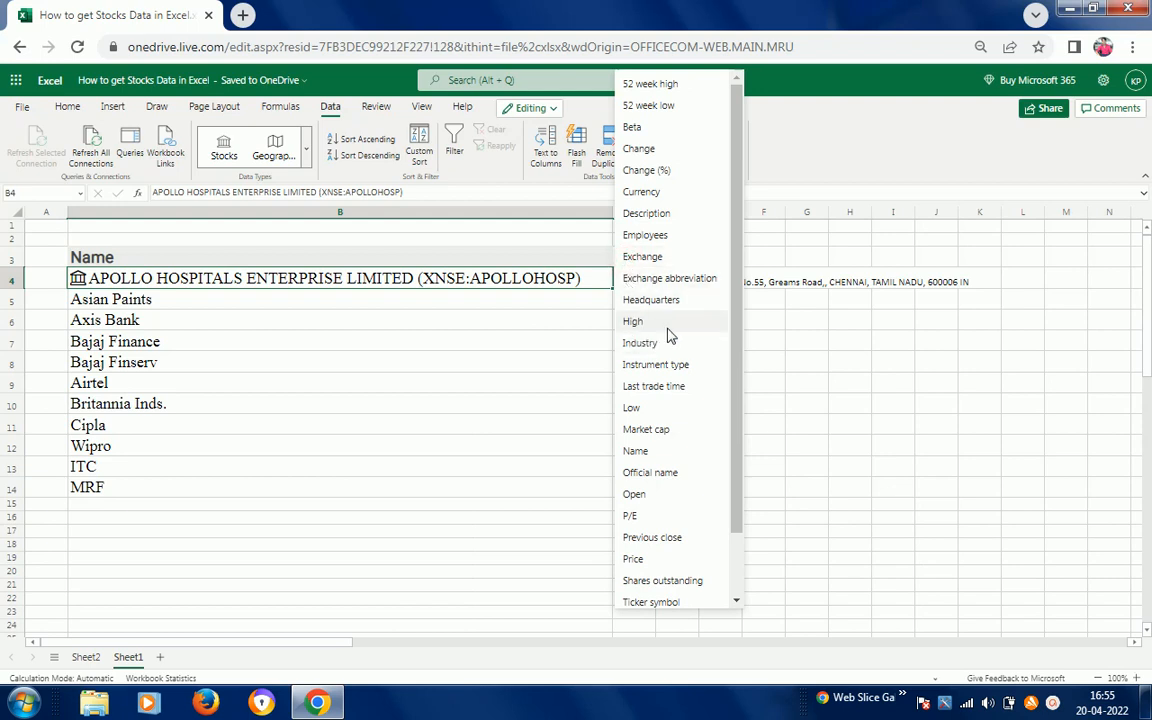
{"action": "left_click", "coordinate": [647, 430]}
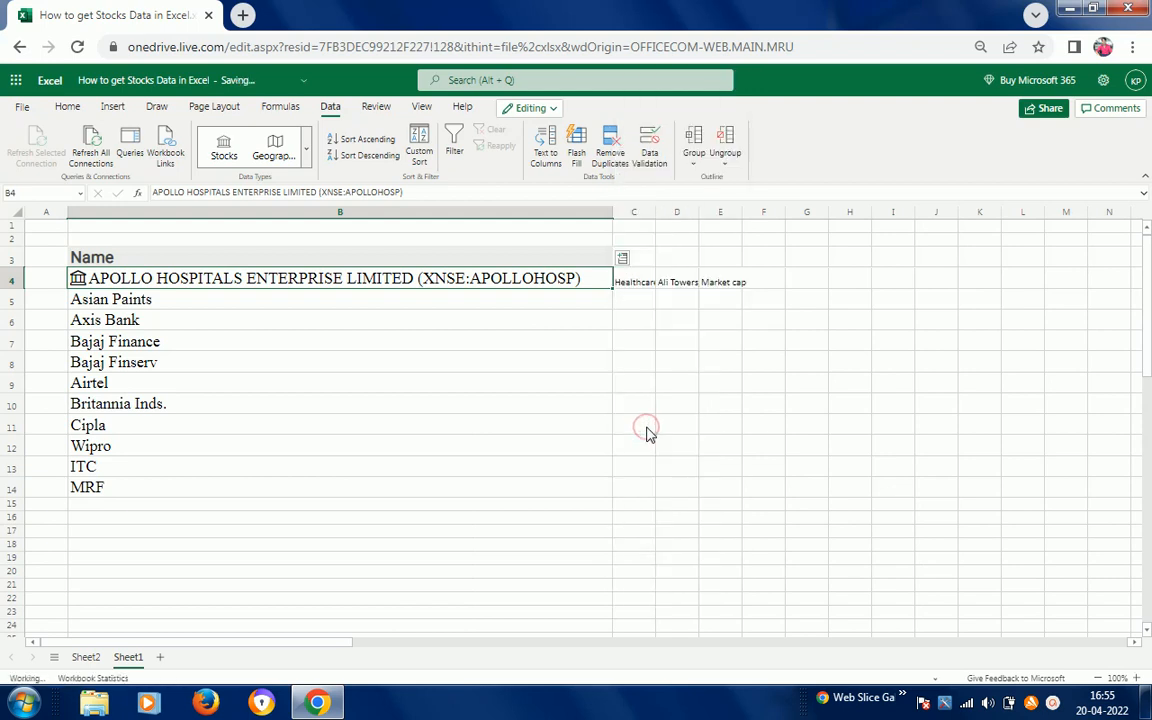
Step: Extract the Name and Ticker symbol fields of the Apollo Hospitals stock into F4 and G4
{"action": "left_click", "coordinate": [623, 260]}
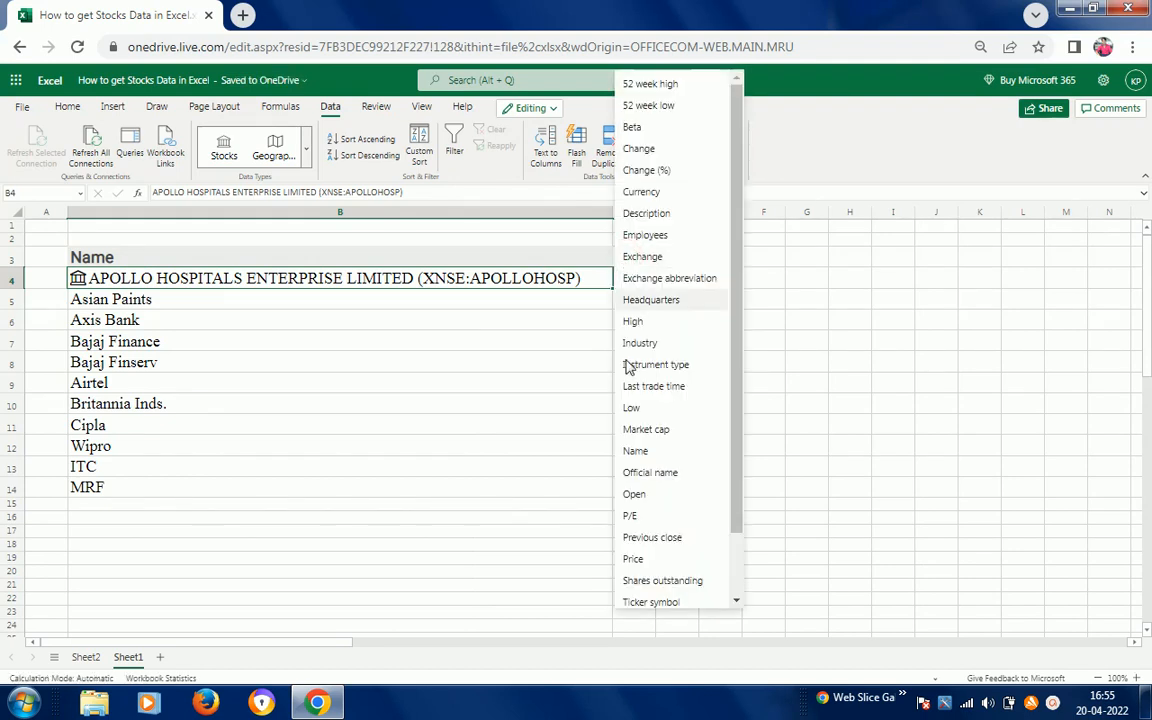
{"action": "left_click", "coordinate": [636, 452]}
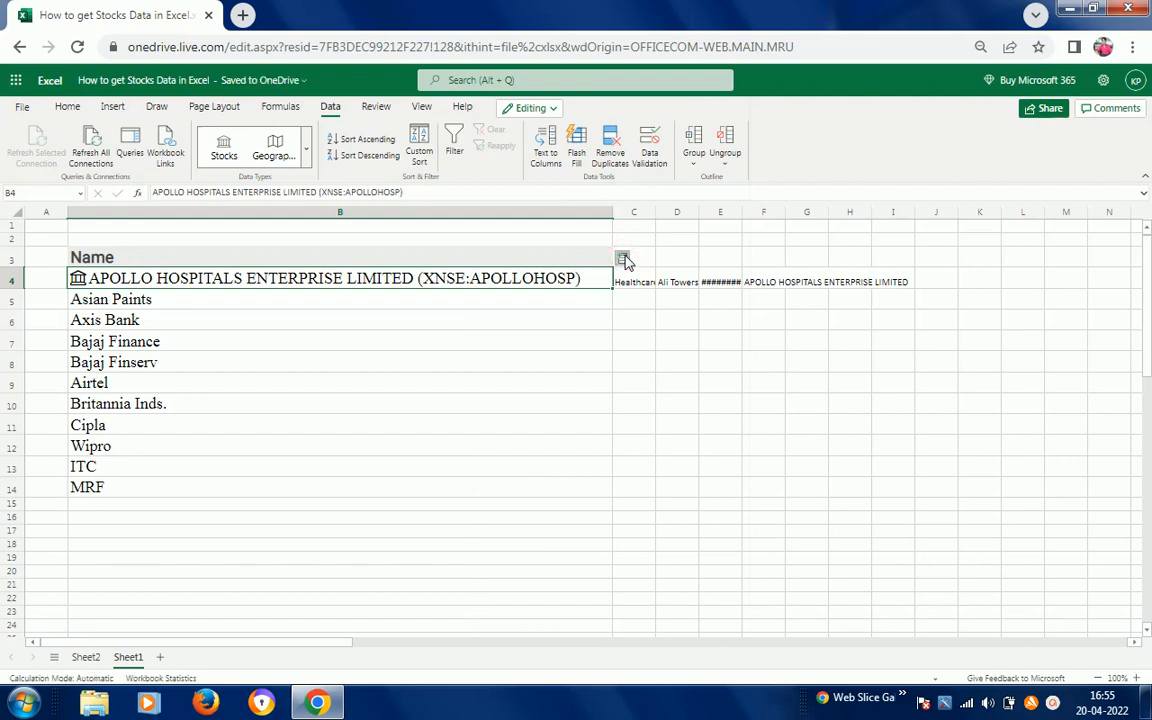
{"action": "left_click", "coordinate": [622, 259]}
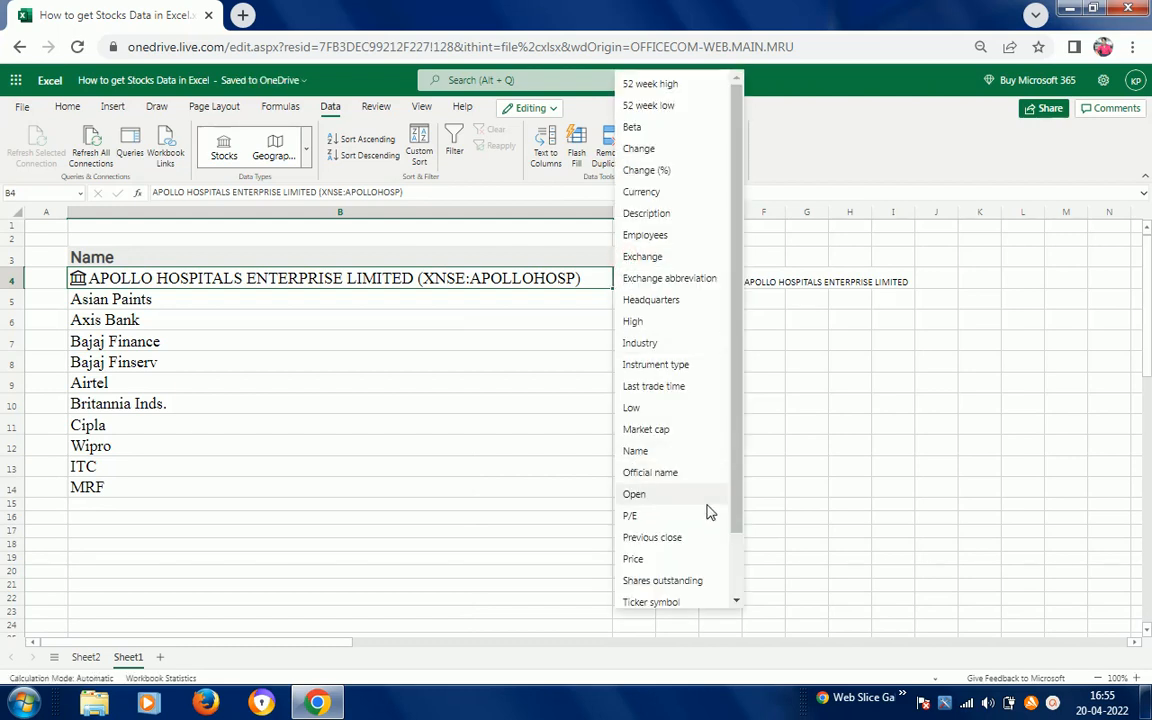
{"action": "left_click", "coordinate": [662, 600]}
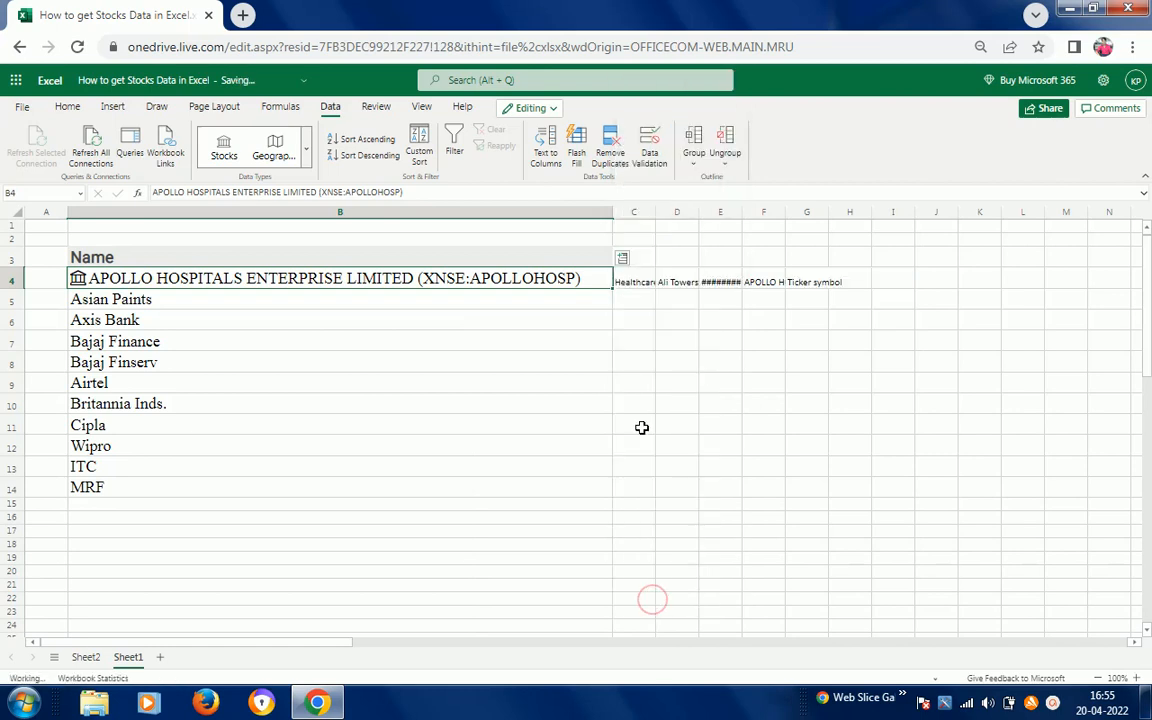
Step: Try the 52 week high field for the Apollo Hospitals stock, and extract Exchange into H4 instead
{"action": "left_click", "coordinate": [623, 260]}
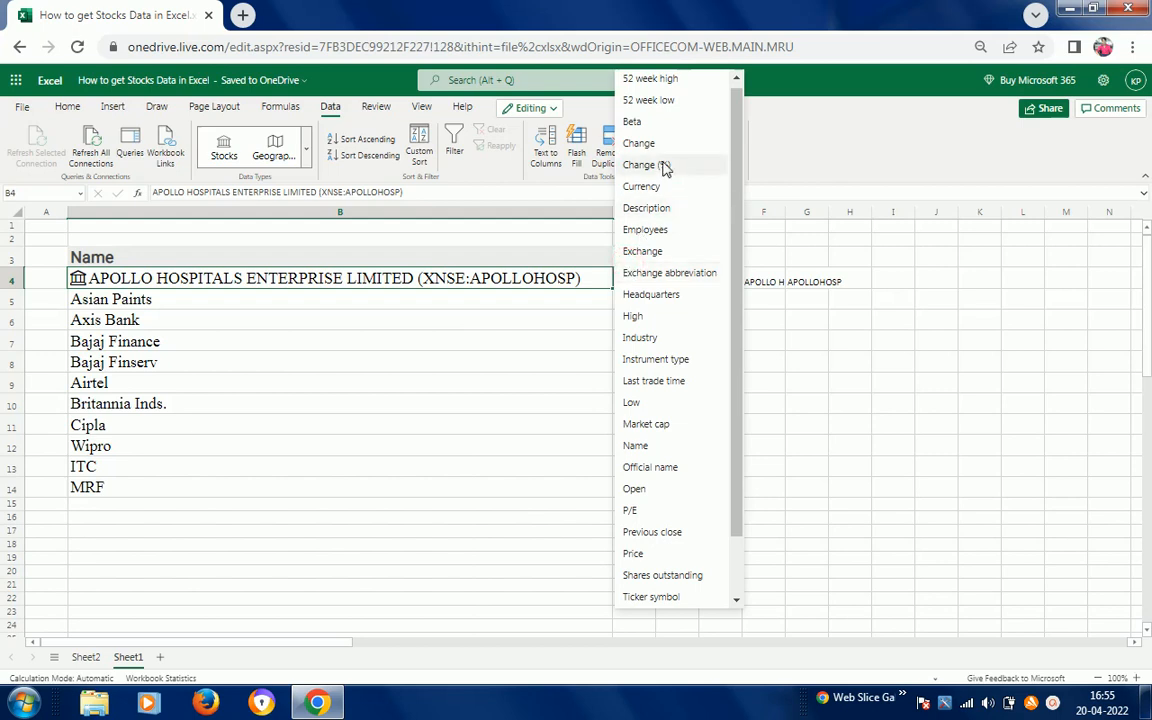
{"action": "left_click", "coordinate": [662, 80]}
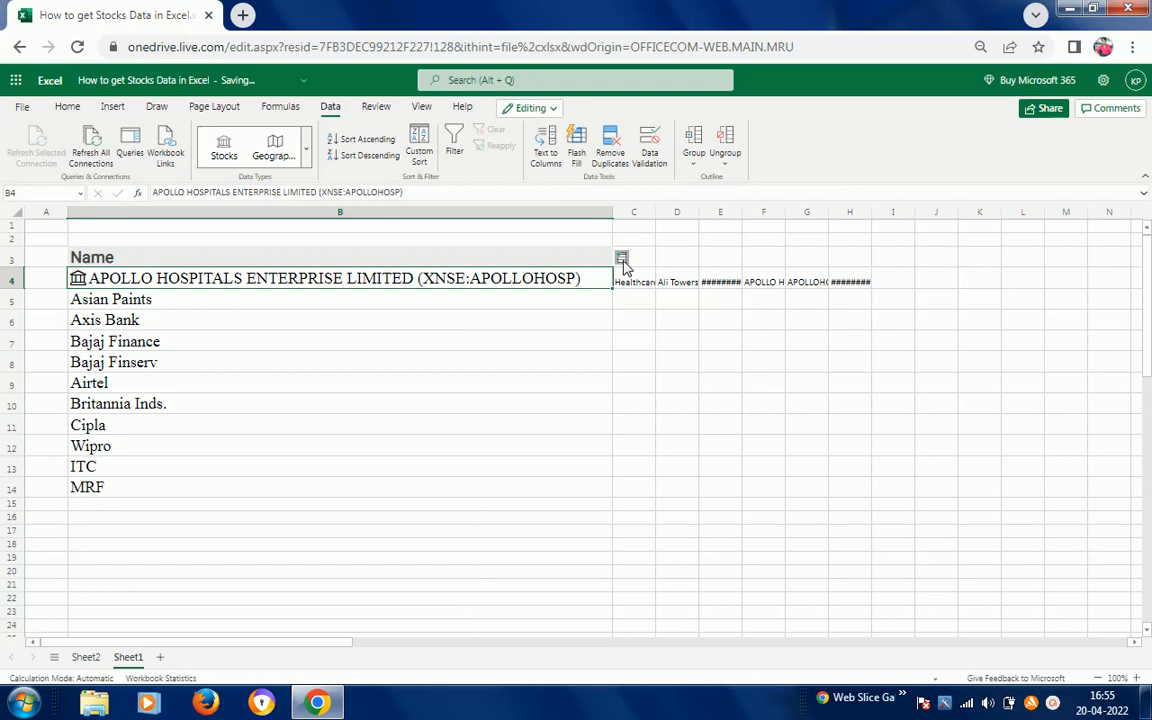
{"action": "left_click", "coordinate": [623, 262]}
{"action": "left_click", "coordinate": [662, 252]}
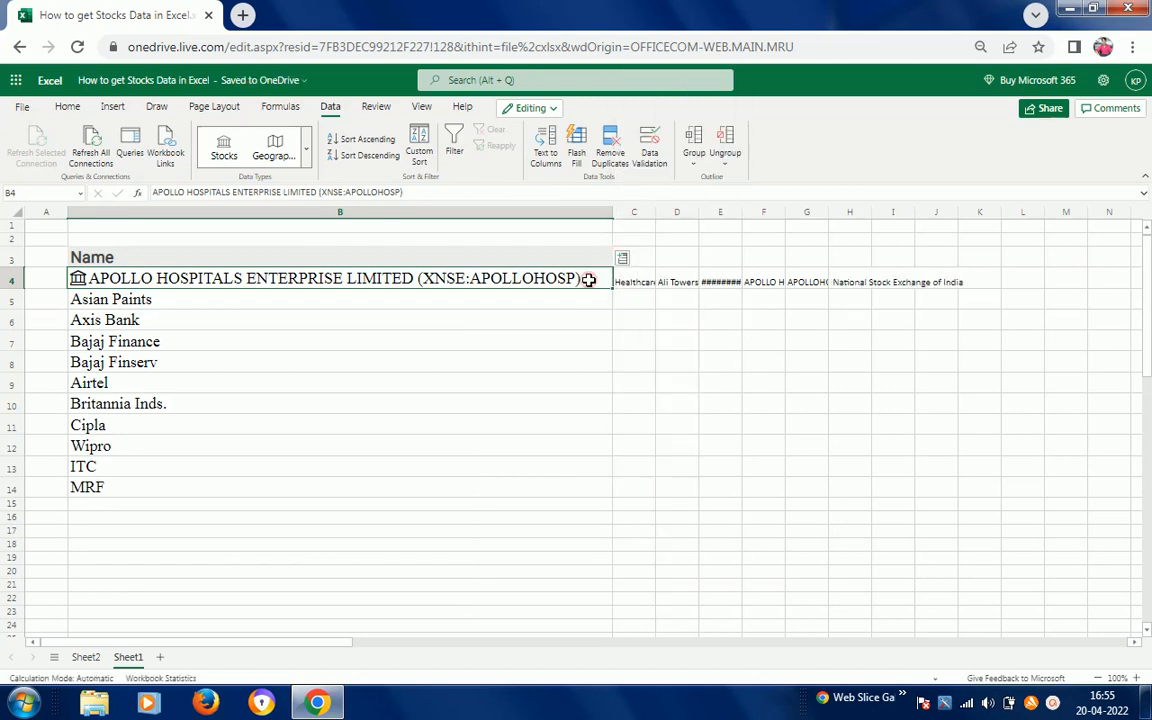
Step: Set the font size of the extracted stock fields in C4:J4 to 16 and autofit column C
{"action": "key", "text": "Right"}
{"action": "key", "text": "Left"}
{"action": "key", "text": "Right"}
{"action": "key", "text": "shift+Right"}
{"action": "key", "text": "shift+Right"}
{"action": "key", "text": "shift+Right"}
{"action": "key", "text": "shift+Right"}
{"action": "key", "text": "shift+Right"}
{"action": "key", "text": "shift+Right"}
{"action": "key", "text": "shift+Right"}
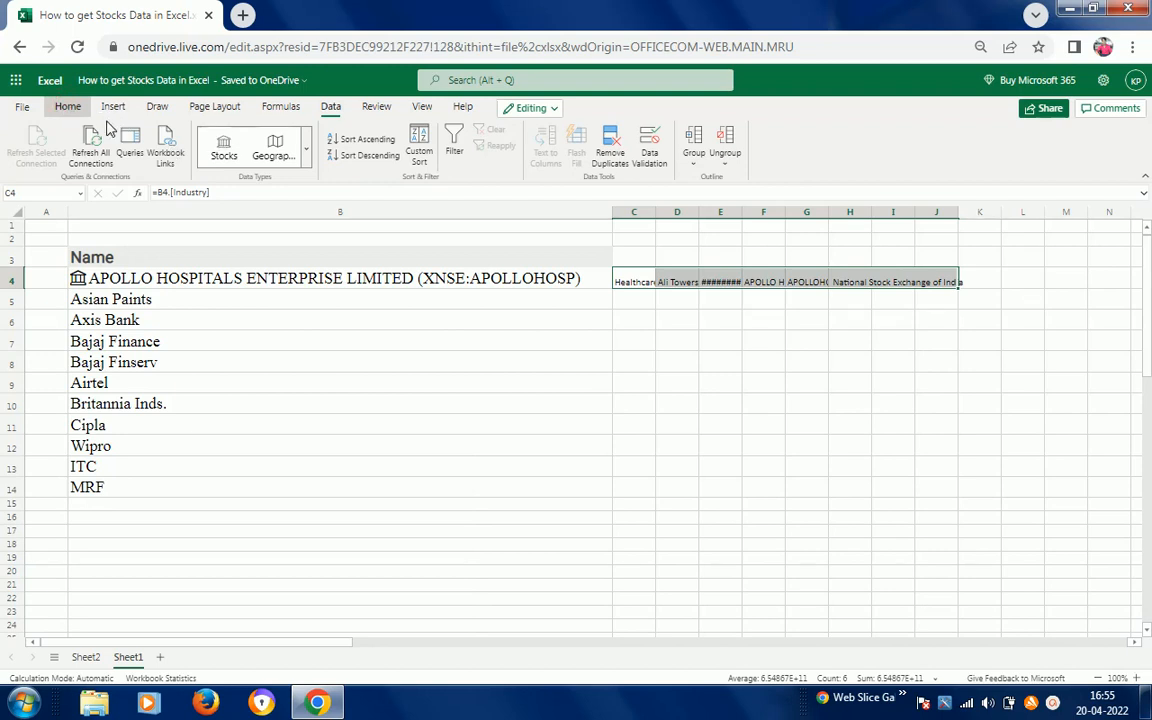
{"action": "left_click", "coordinate": [68, 107]}
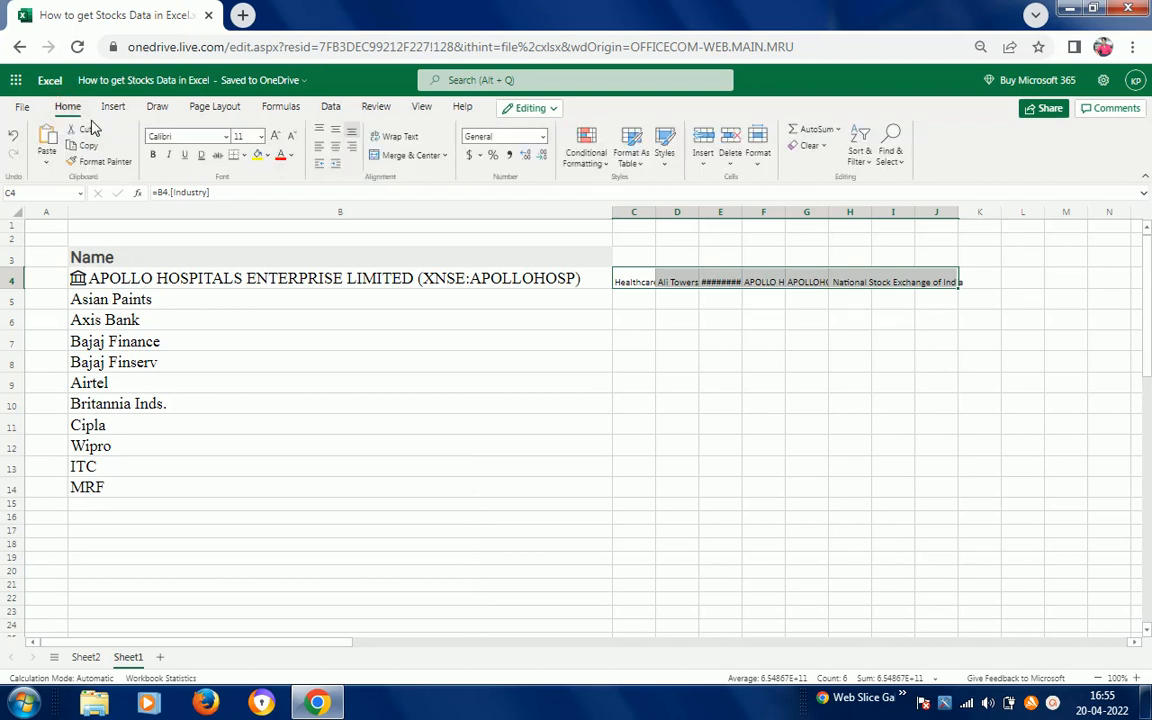
{"action": "left_click", "coordinate": [261, 137]}
{"action": "left_click", "coordinate": [248, 268]}
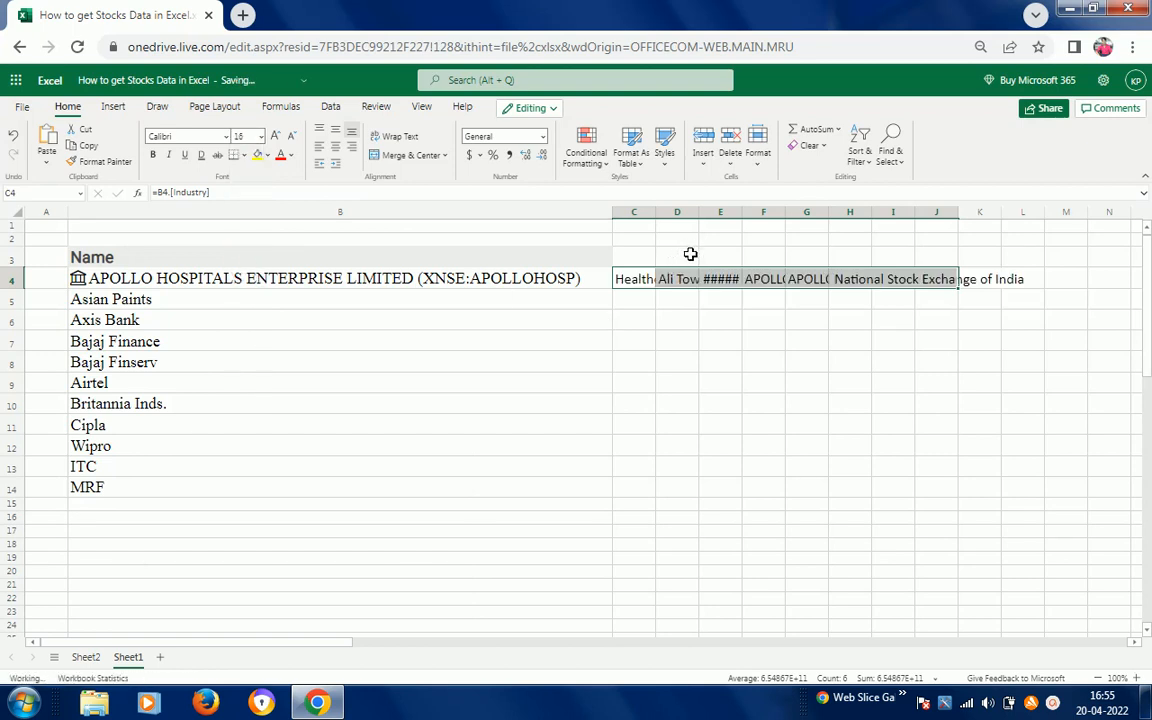
{"action": "left_click", "coordinate": [654, 214]}
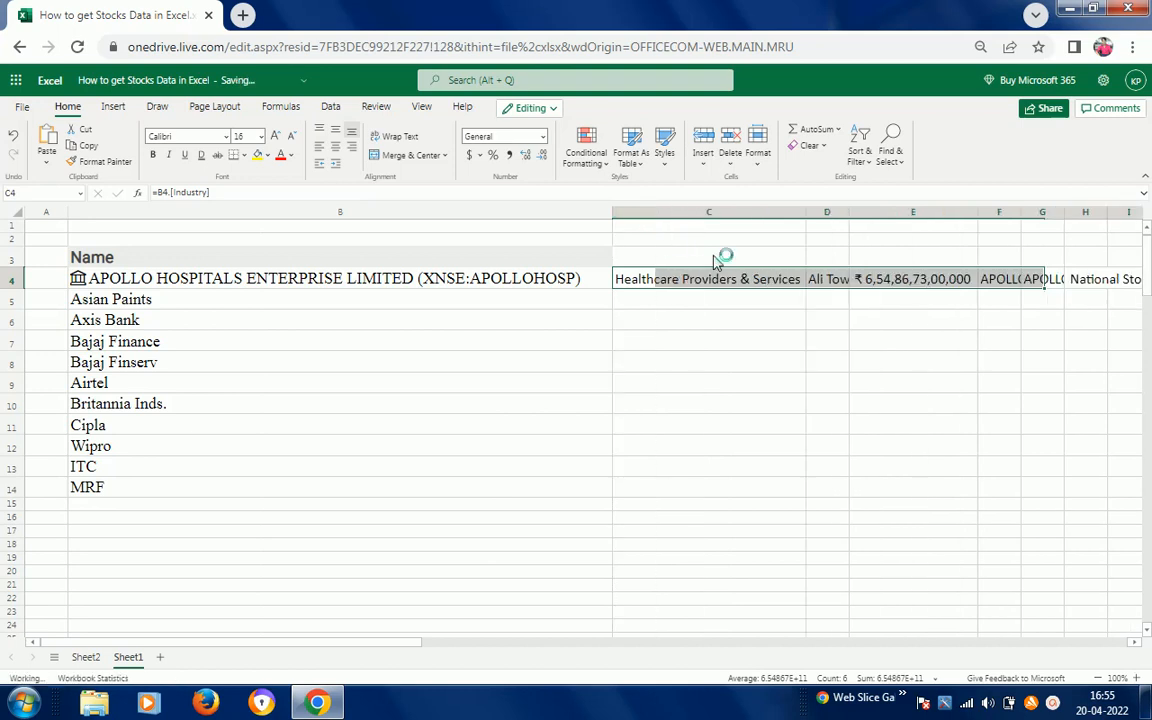
{"action": "left_click", "coordinate": [715, 319]}
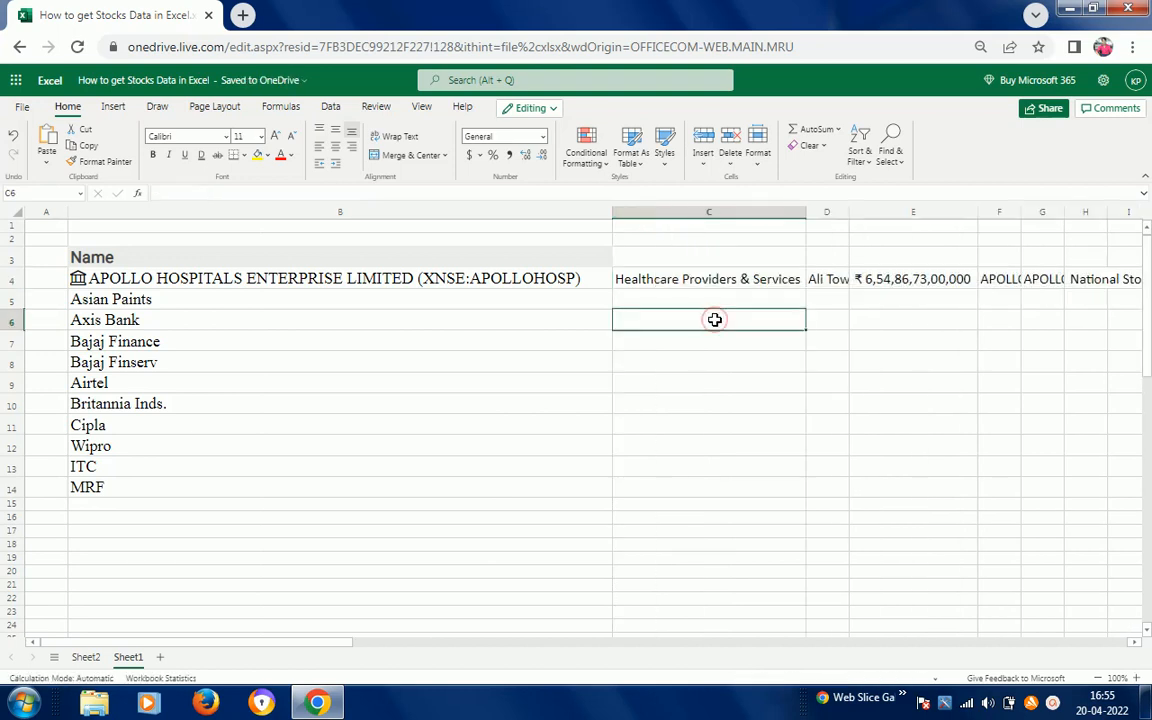
Step: Review the Apollo Hospitals stock entry in B4 and the Industry formula beside it in C4
{"action": "key", "text": "Up"}
{"action": "key", "text": "Up"}
{"action": "key", "text": "Left"}
{"action": "key", "text": "Left"}
{"action": "key", "text": "Right"}
{"action": "key", "text": "Right"}
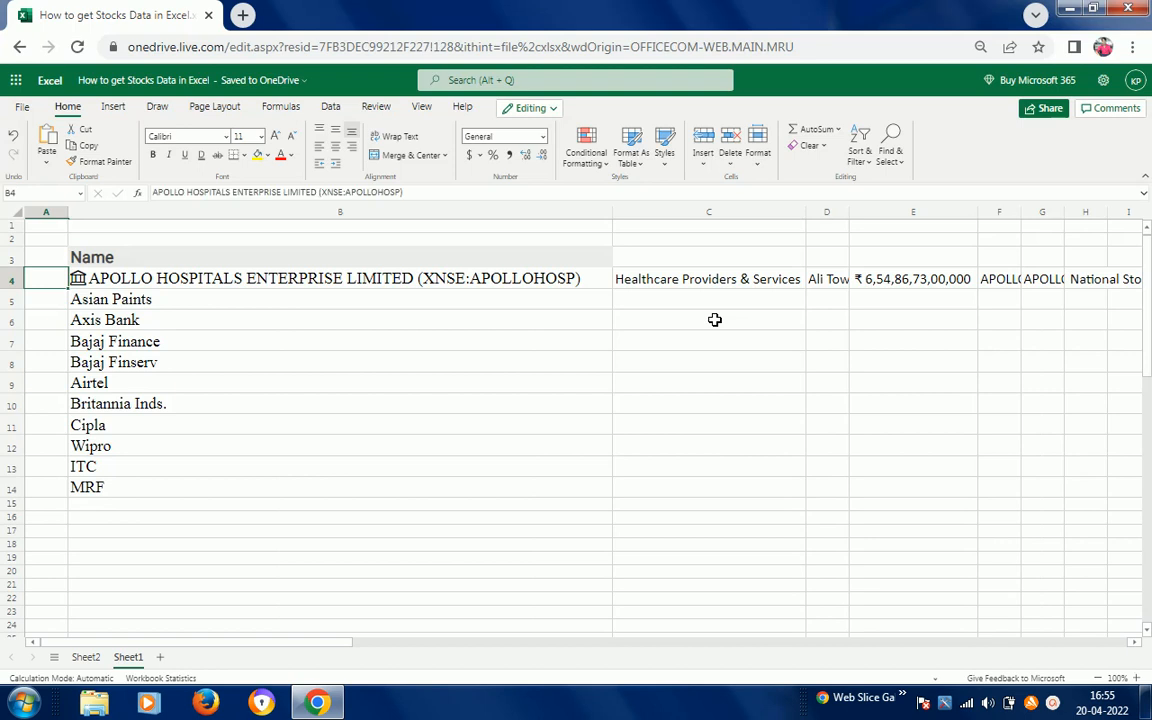
{"action": "key", "text": "Right"}
{"action": "key", "text": "Left"}
{"action": "key", "text": "Right"}
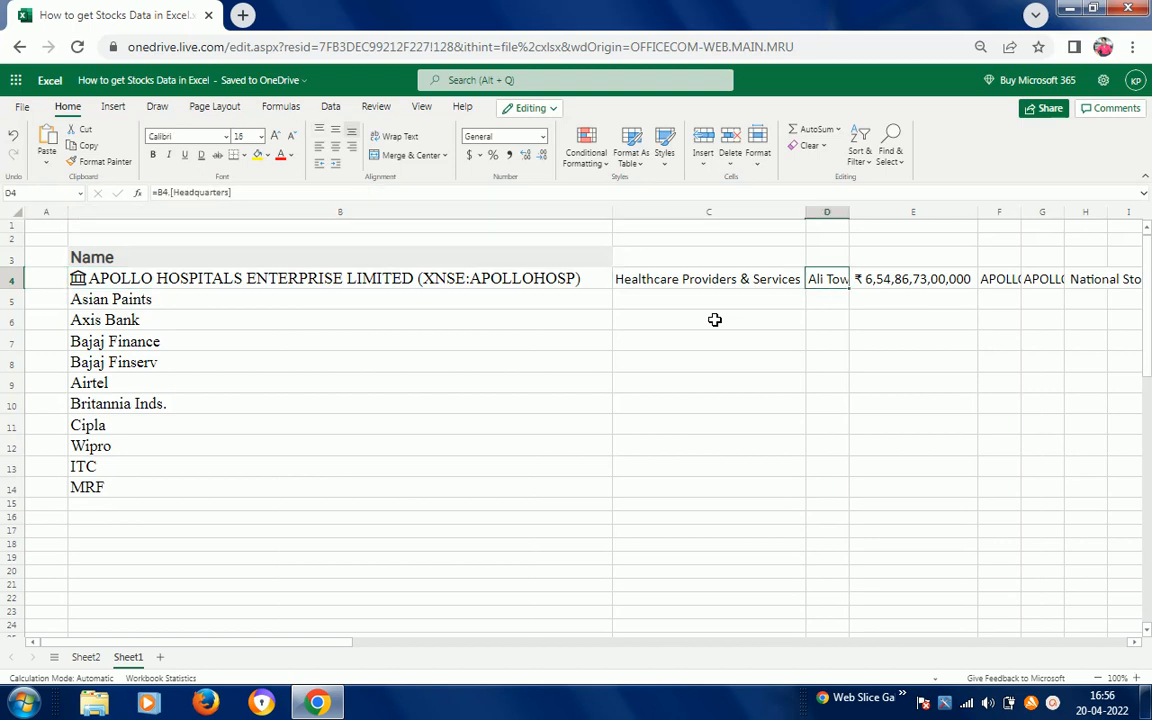
{"action": "key", "text": "Left"}
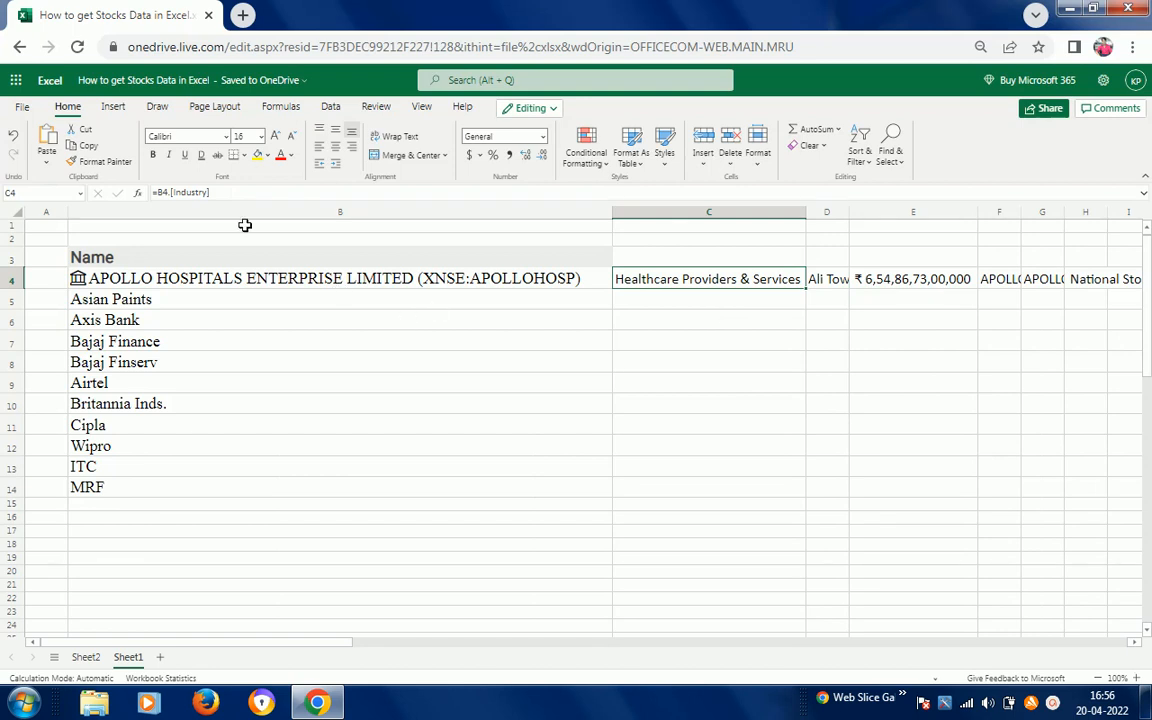
Step: Examine the formulas behind Headquarters, Market cap, Name, Ticker symbol and Exchange in D4:H4
{"action": "left_click", "coordinate": [828, 279]}
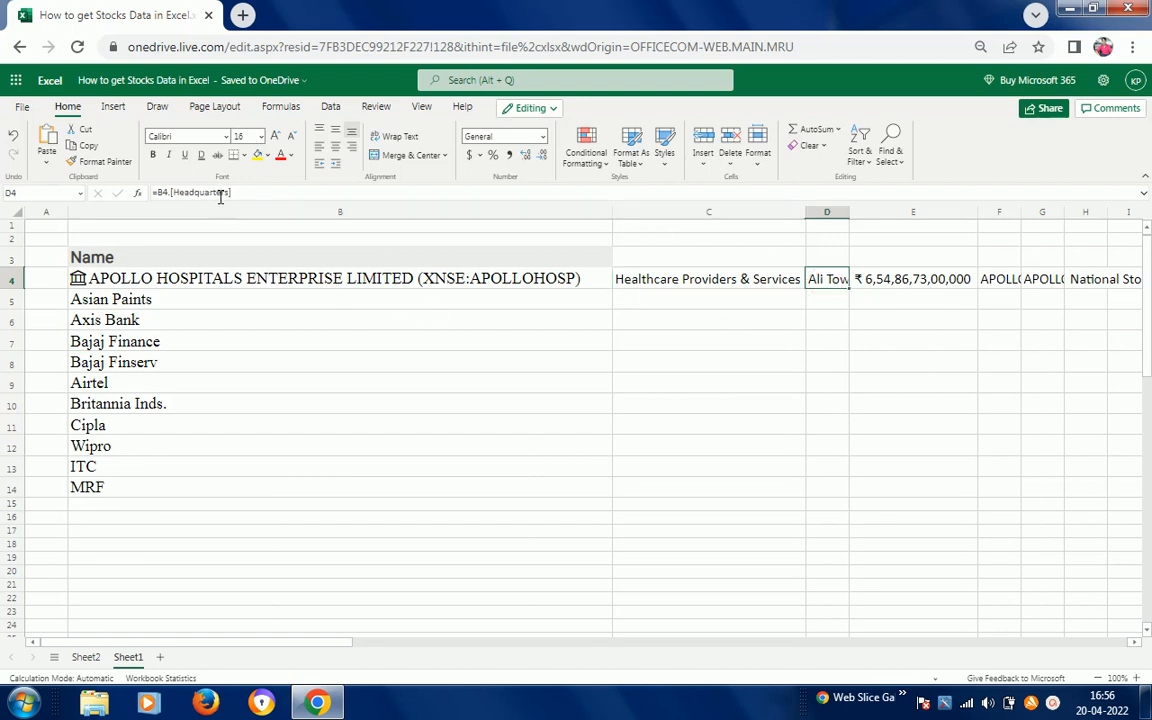
{"action": "left_click", "coordinate": [900, 283]}
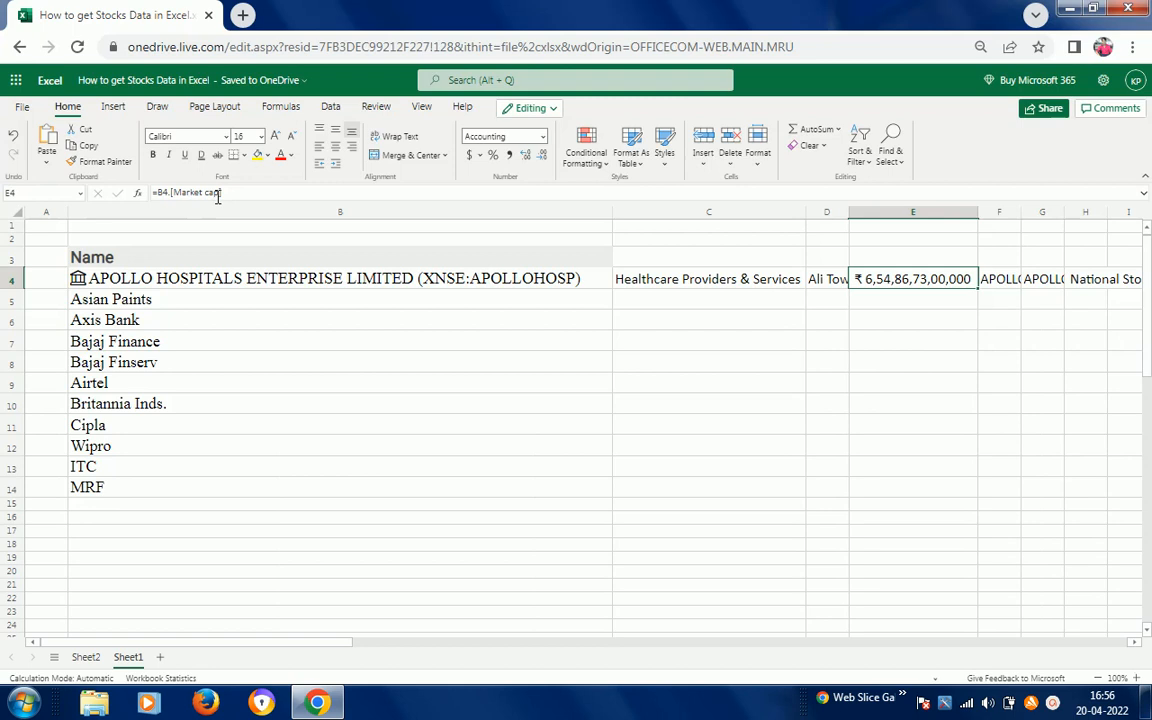
{"action": "left_click", "coordinate": [1000, 279]}
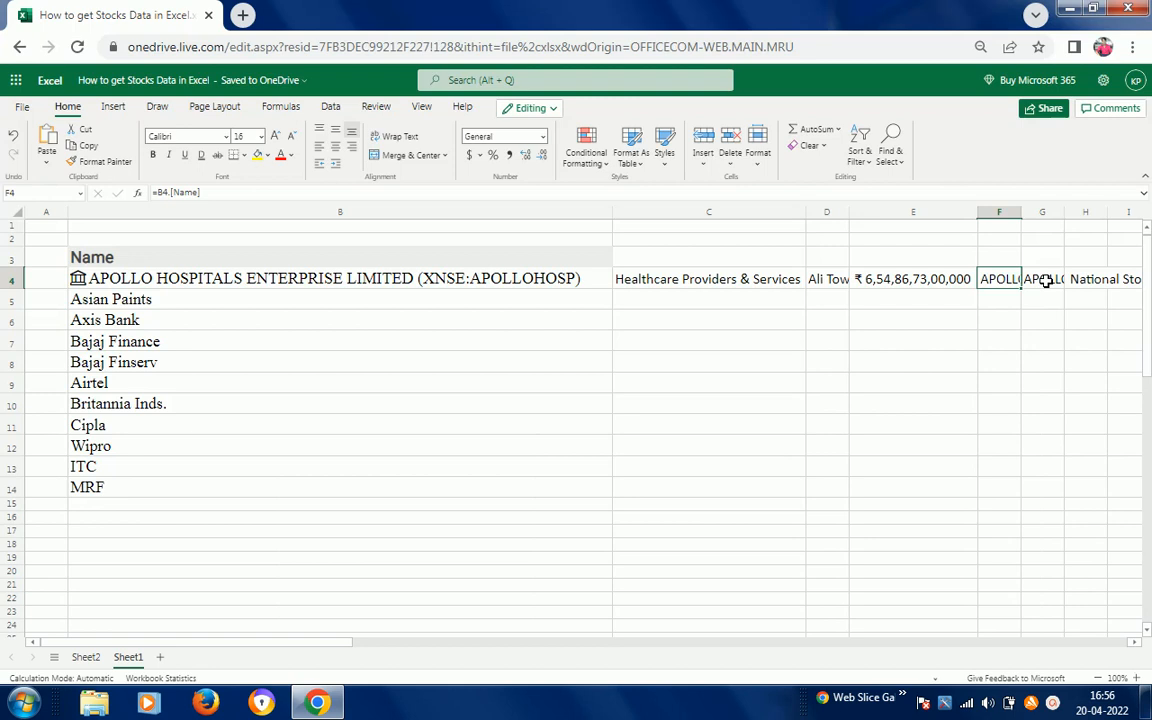
{"action": "left_click", "coordinate": [1045, 281]}
{"action": "key", "text": "Right"}
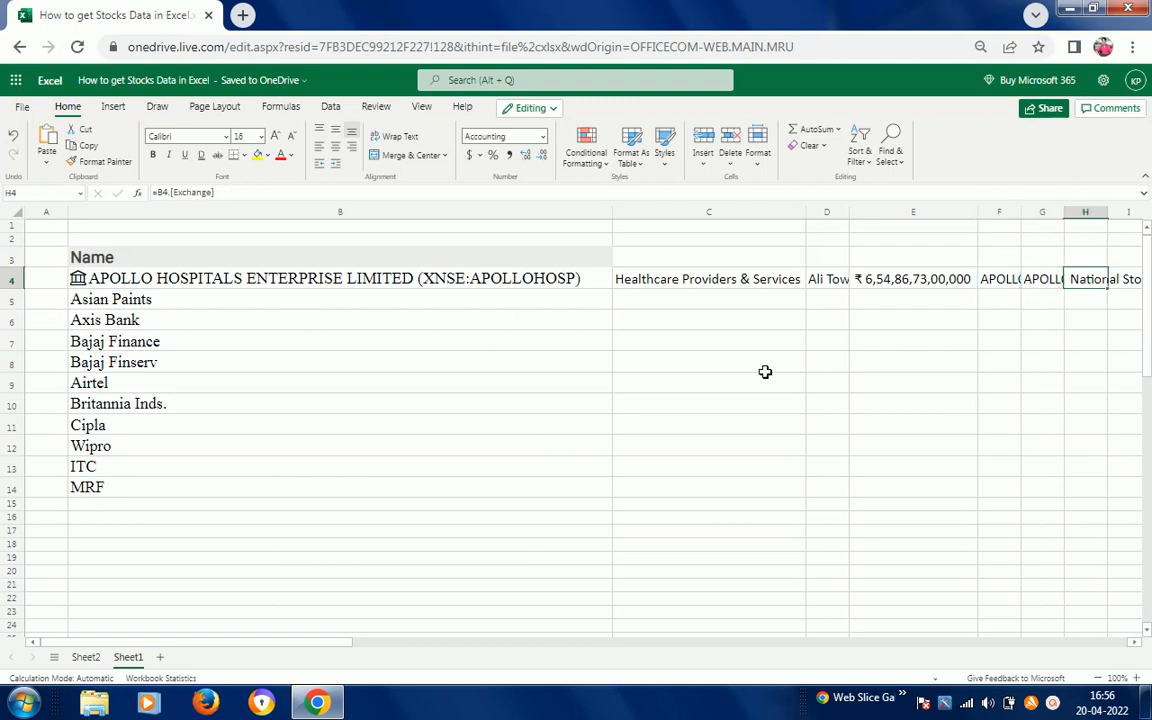
Step: Look along row 4 past the Exchange field to L4, and back across the extracted stock fields
{"action": "key", "text": "Right"}
{"action": "key", "text": "Right"}
{"action": "key", "text": "Left"}
{"action": "key", "text": "Right"}
{"action": "key", "text": "Right"}
{"action": "key", "text": "Right"}
{"action": "key", "text": "Right"}
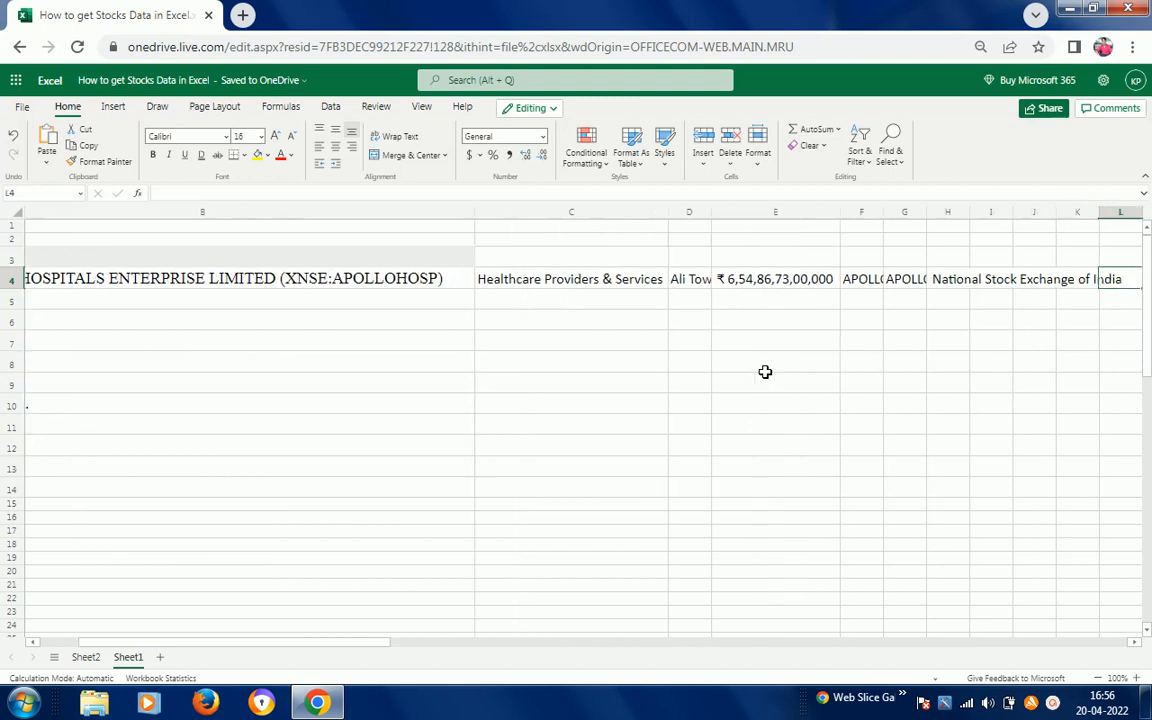
{"action": "key", "text": "Left"}
{"action": "key", "text": "Left"}
{"action": "key", "text": "Left"}
{"action": "key", "text": "Left"}
{"action": "key", "text": "Left"}
{"action": "key", "text": "Left"}
{"action": "key", "text": "Left"}
{"action": "key", "text": "Left"}
{"action": "key", "text": "Left"}
{"action": "key", "text": "Left"}
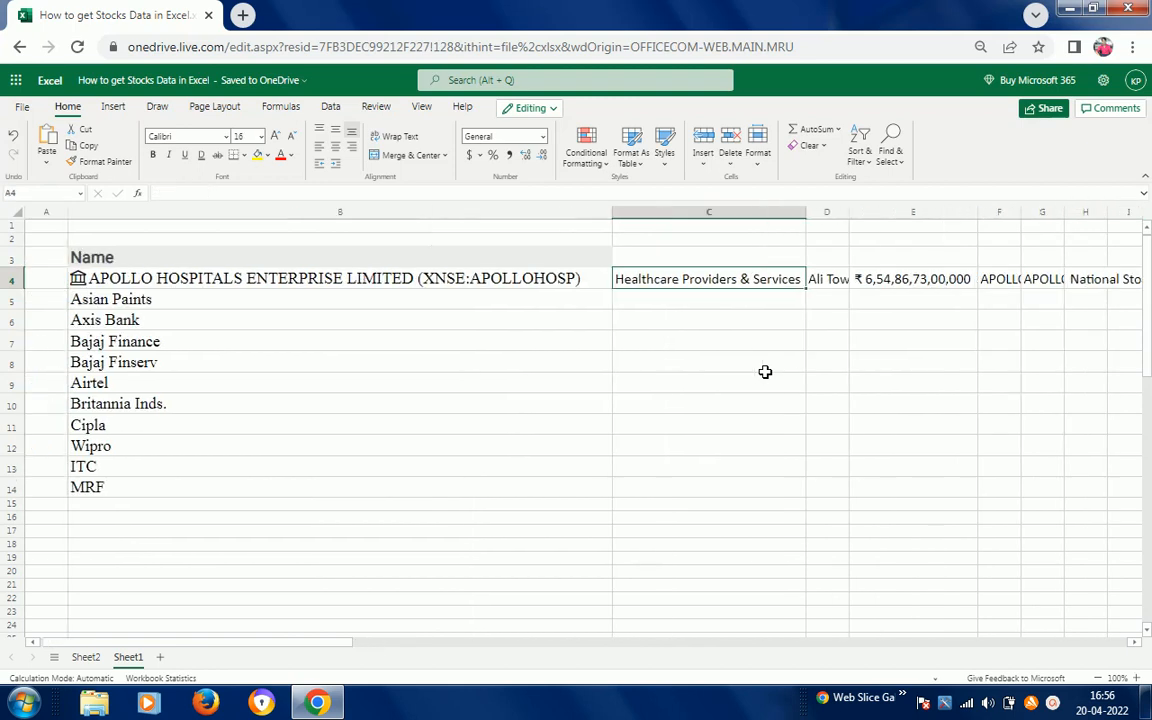
Step: Clear the extracted Apollo Hospitals stock fields from C4:M4
{"action": "key", "text": "Right"}
{"action": "key", "text": "Left"}
{"action": "key", "text": "shift+Right"}
{"action": "key", "text": "shift+Right"}
{"action": "key", "text": "shift+Right"}
{"action": "key", "text": "shift+Right"}
{"action": "key", "text": "shift+Right"}
{"action": "key", "text": "shift+Right"}
{"action": "key", "text": "shift+Right"}
{"action": "key", "text": "shift+Right"}
{"action": "key", "text": "shift+Right"}
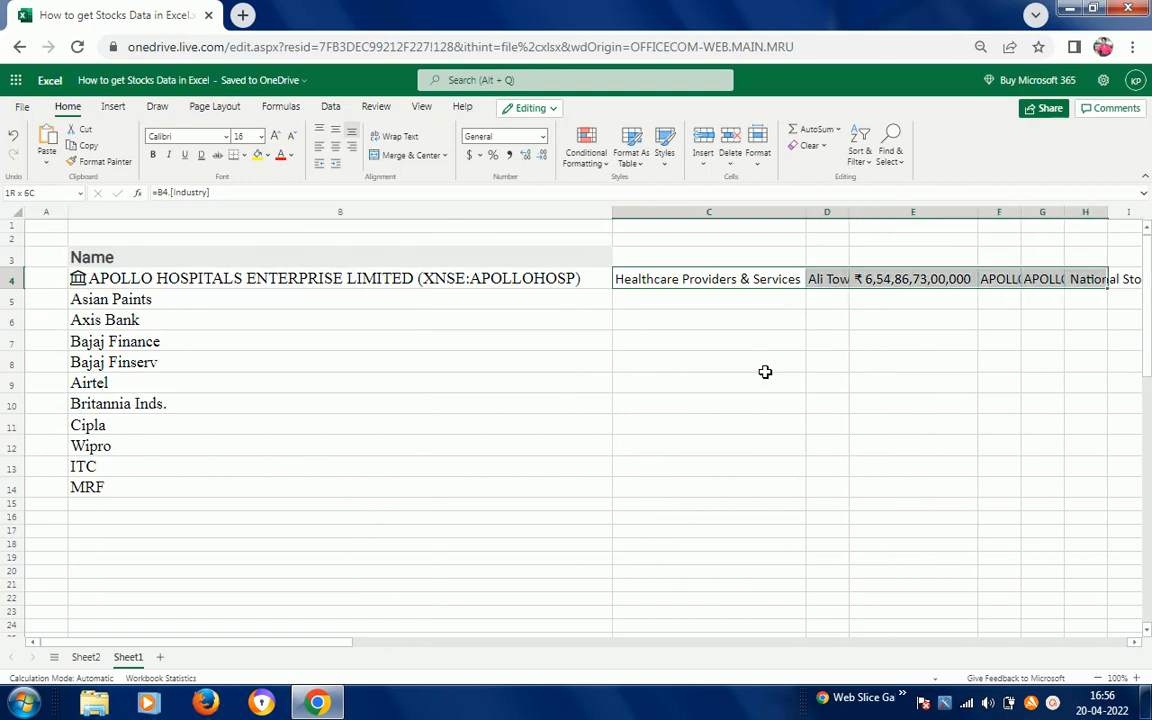
{"action": "key", "text": "shift+Right"}
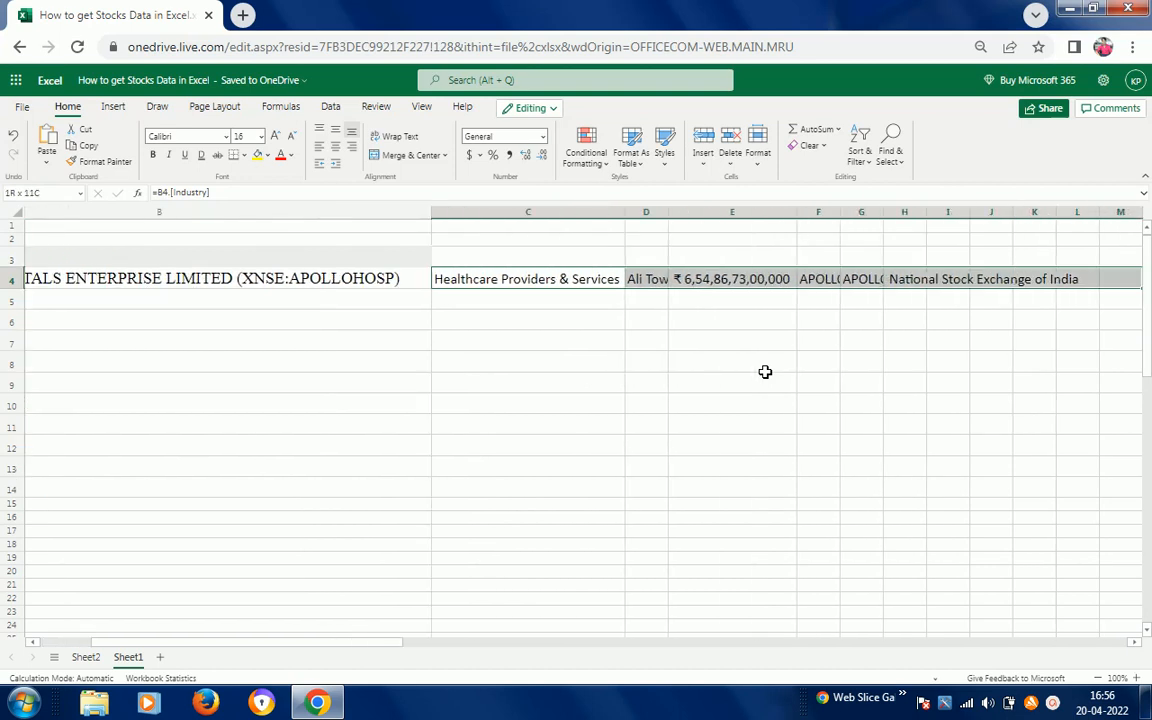
{"action": "key", "text": "Delete"}
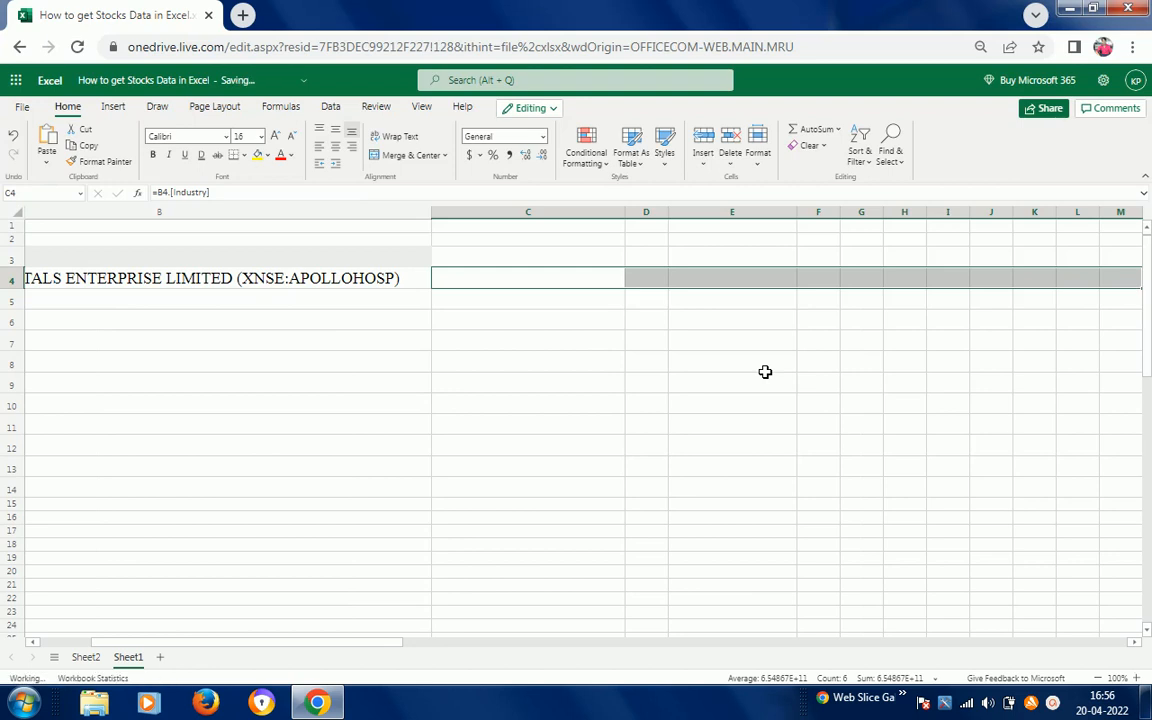
Step: Convert the company names in B5:B14 to the Stocks data type, keeping the current Windows color scheme but allowing it to ask again
{"action": "key", "text": "Left"}
{"action": "key", "text": "shift+Down"}
{"action": "key", "text": "shift+Down"}
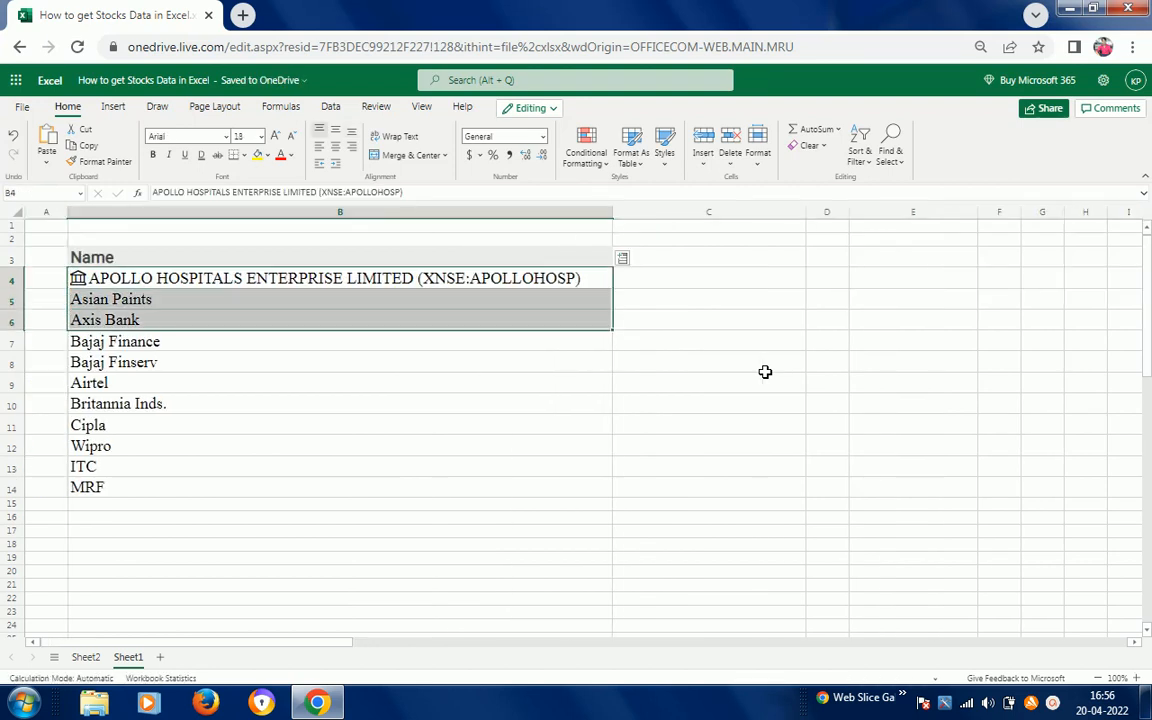
{"action": "key", "text": "Down"}
{"action": "key", "text": "shift+Down"}
{"action": "key", "text": "shift+Down"}
{"action": "key", "text": "shift+Down"}
{"action": "key", "text": "shift+Down"}
{"action": "key", "text": "shift+Down"}
{"action": "key", "text": "shift+Down"}
{"action": "key", "text": "shift+Down"}
{"action": "key", "text": "shift+Down"}
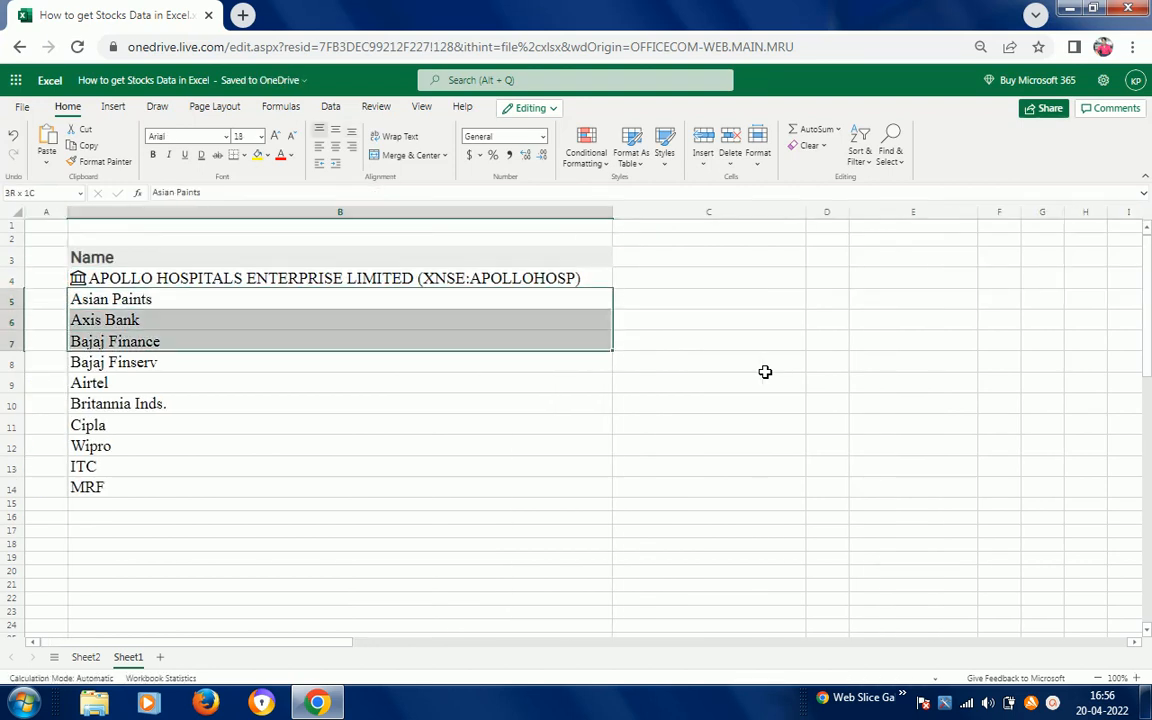
{"action": "key", "text": "shift+Down"}
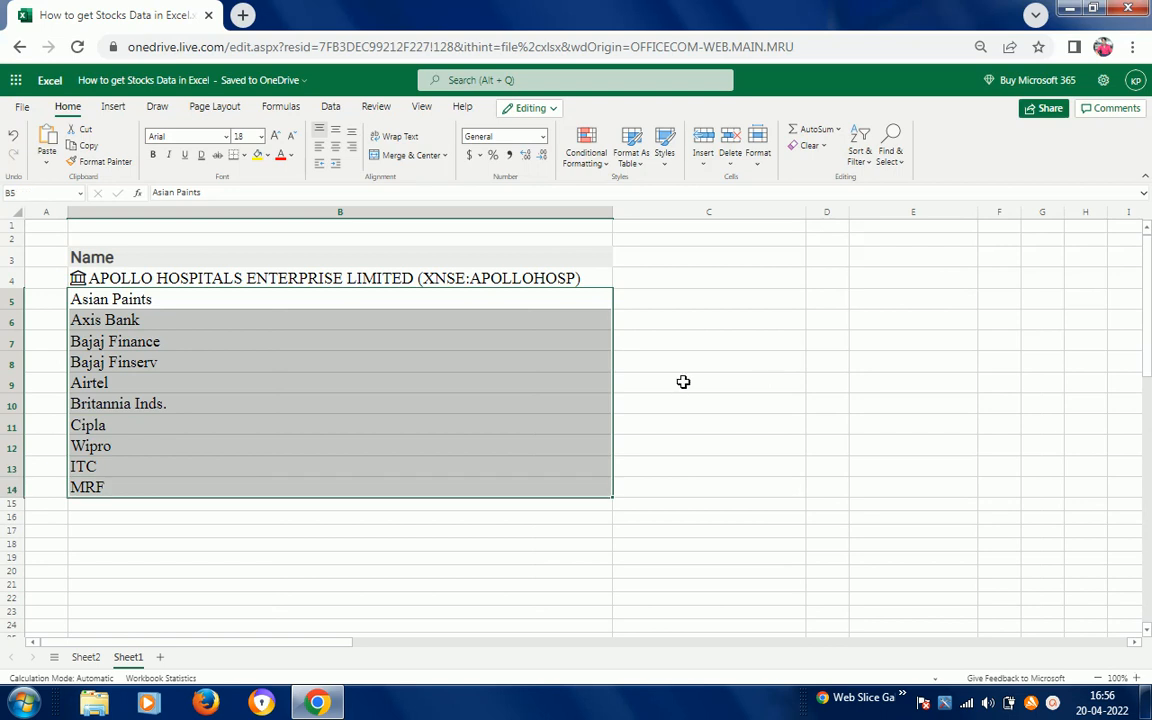
{"action": "left_click", "coordinate": [331, 111]}
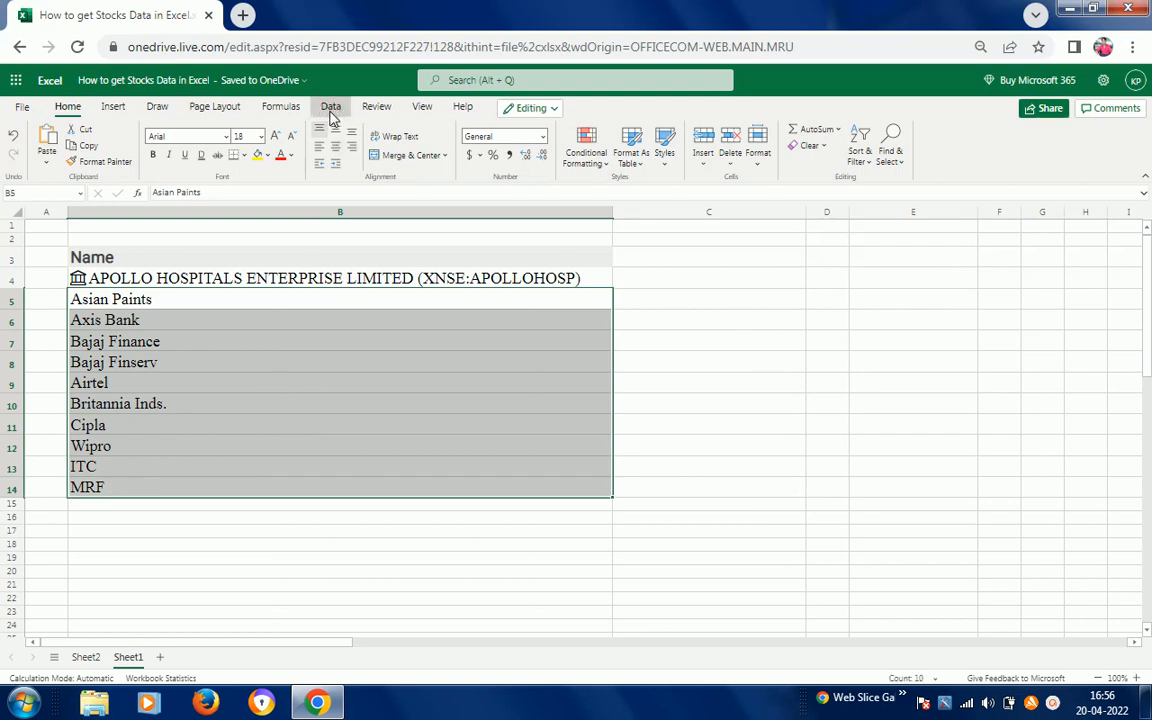
{"action": "left_click", "coordinate": [224, 158]}
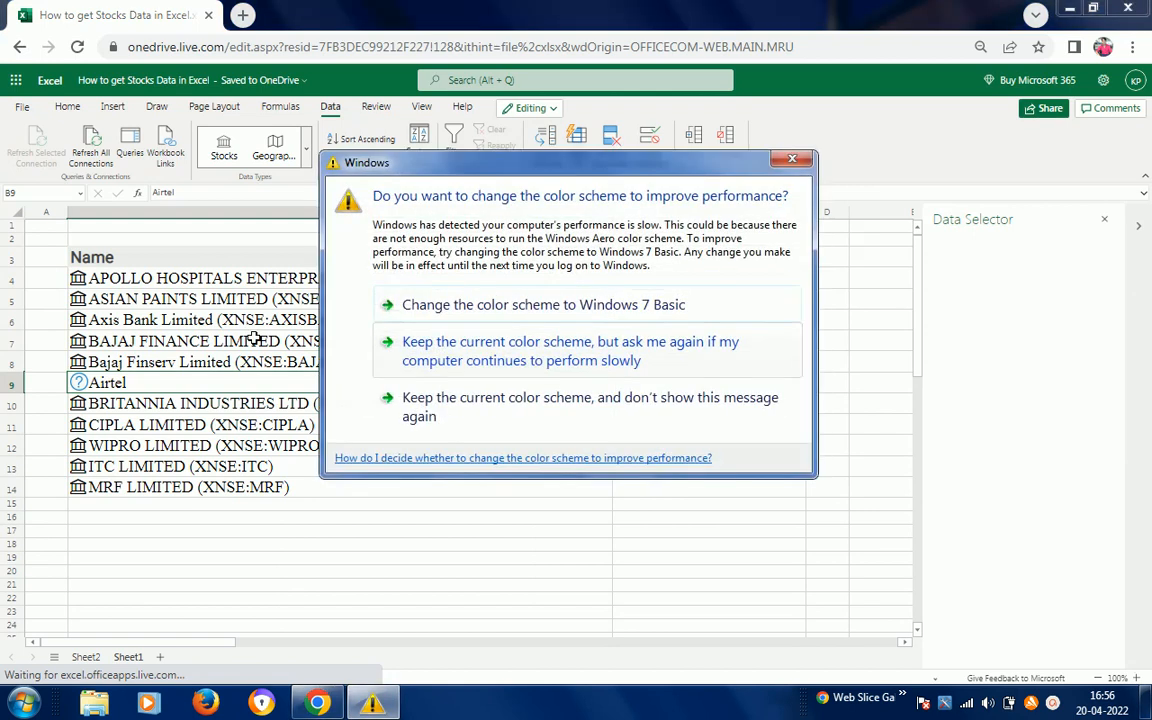
{"action": "left_click", "coordinate": [556, 346]}
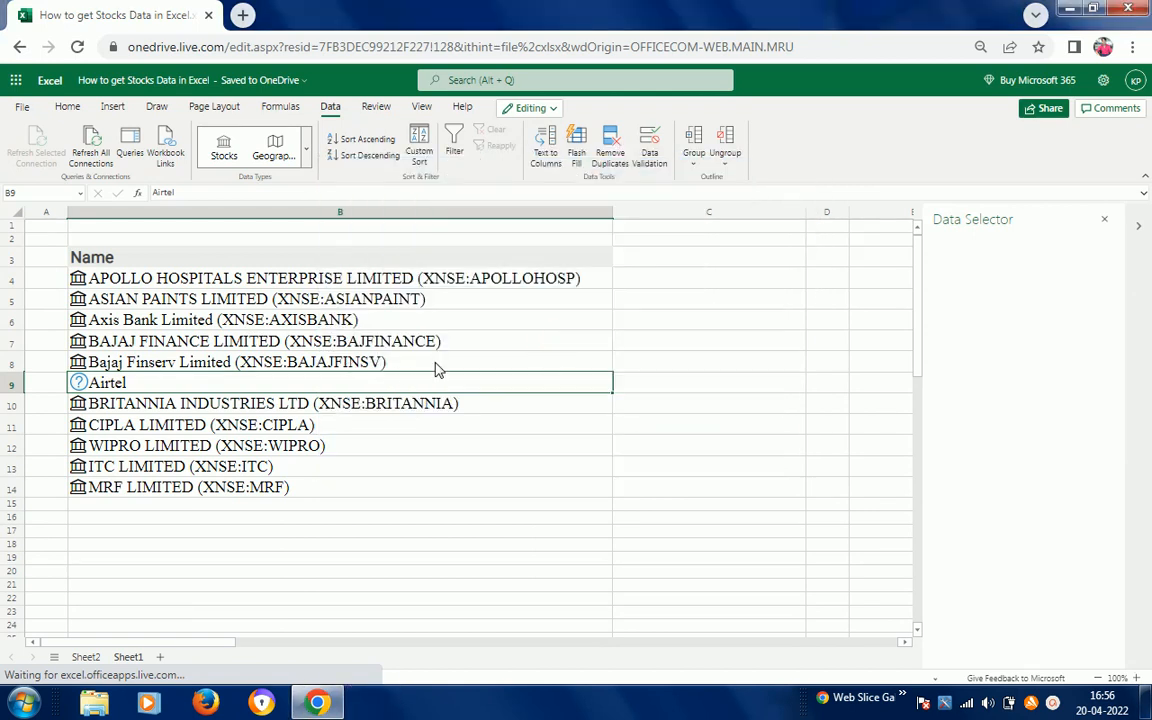
Step: Review the converted names down to the unmatched Airtel entry in B9, and view the details of the first Bharti Airtel Limited match
{"action": "left_click", "coordinate": [530, 280]}
{"action": "key", "text": "Down"}
{"action": "key", "text": "Down"}
{"action": "key", "text": "Down"}
{"action": "key", "text": "Down"}
{"action": "key", "text": "Down"}
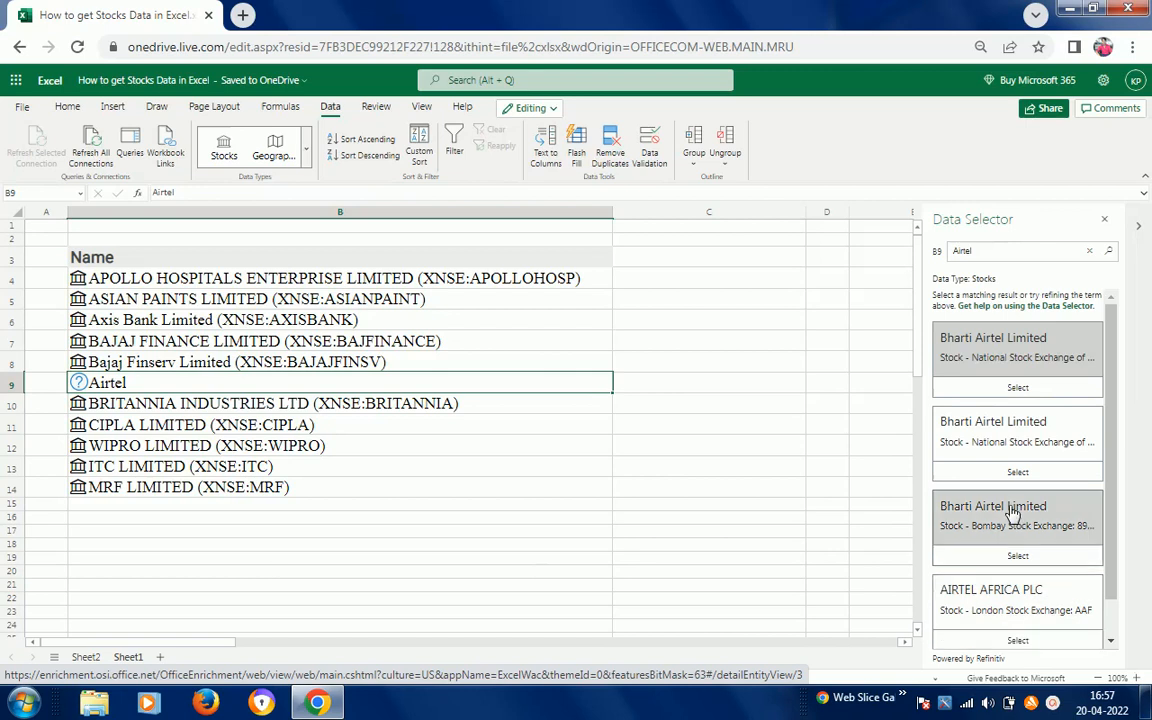
{"action": "left_click", "coordinate": [993, 357]}
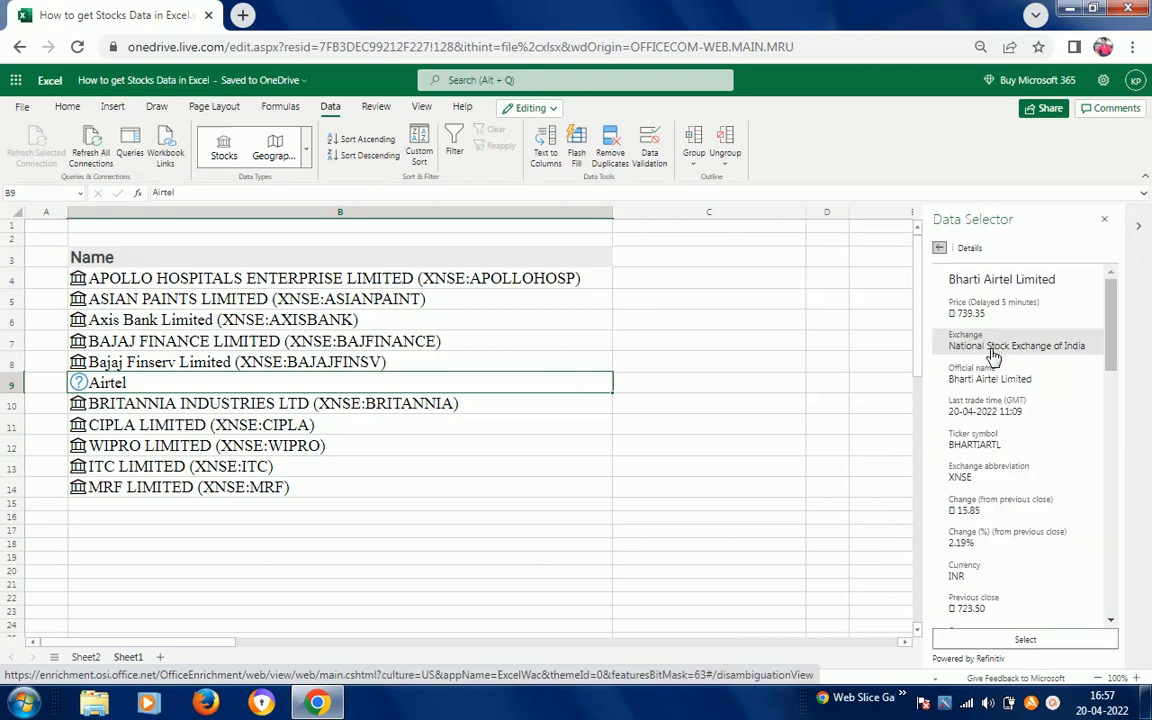
{"action": "left_click", "coordinate": [660, 377]}
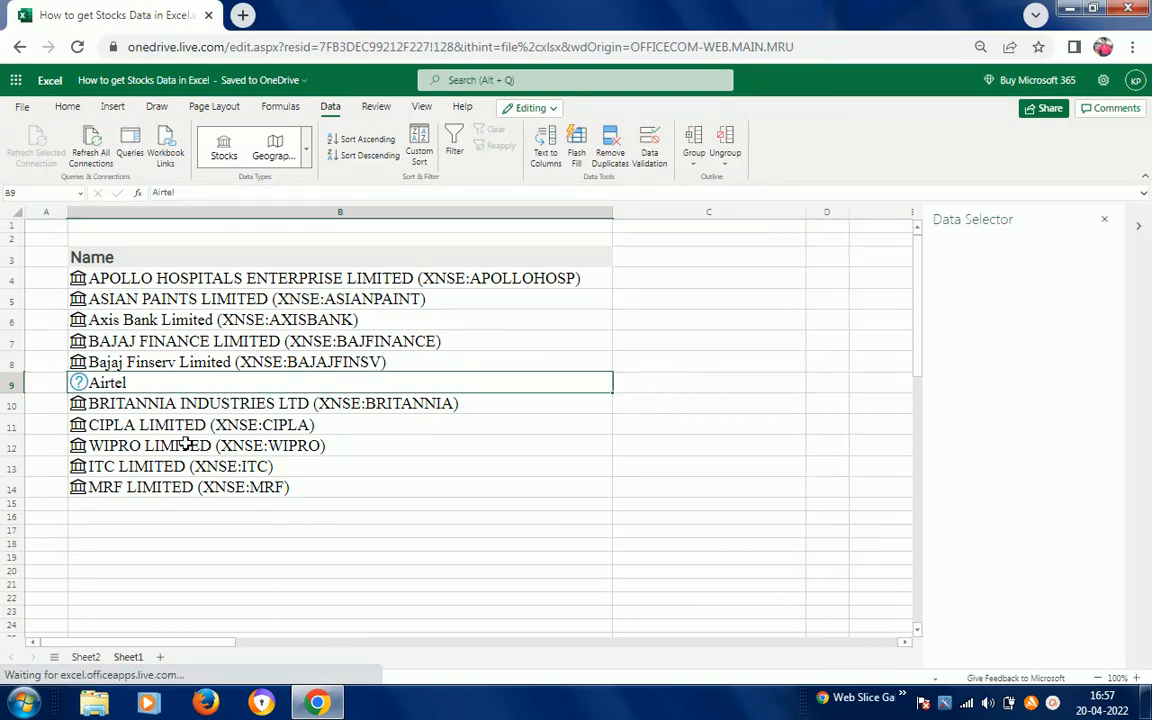
Step: Delete row 9, which holds the unmatched Airtel entry
{"action": "left_click", "coordinate": [8, 386]}
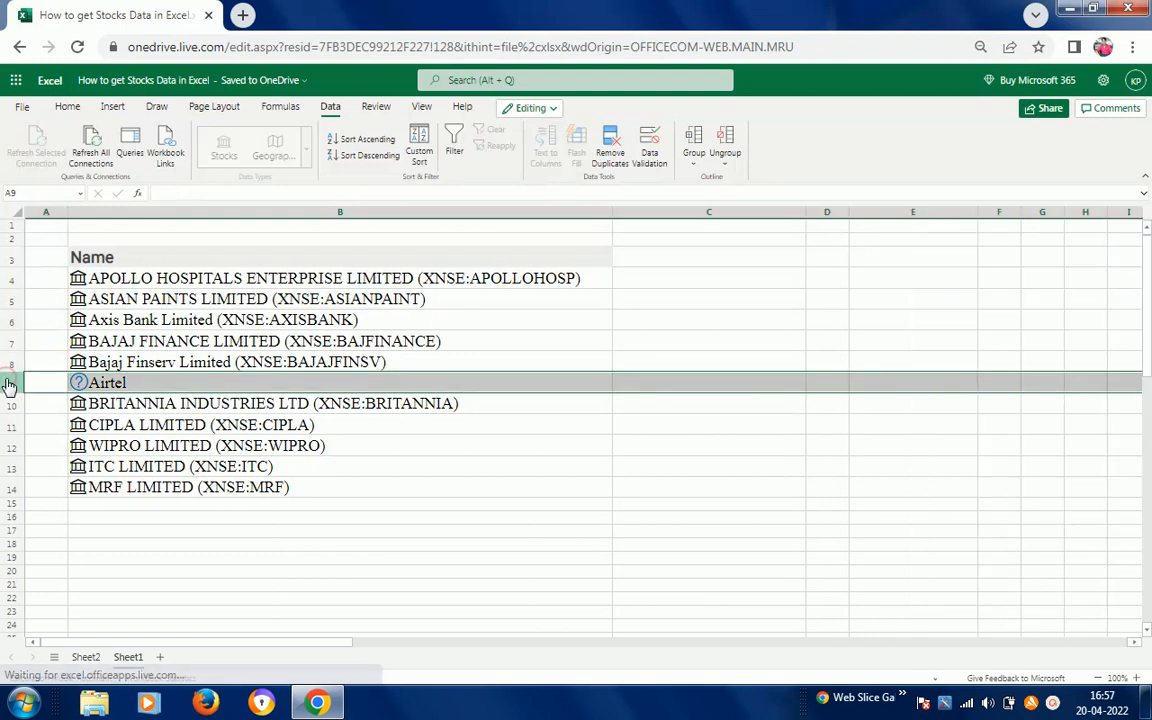
{"action": "right_click", "coordinate": [400, 384]}
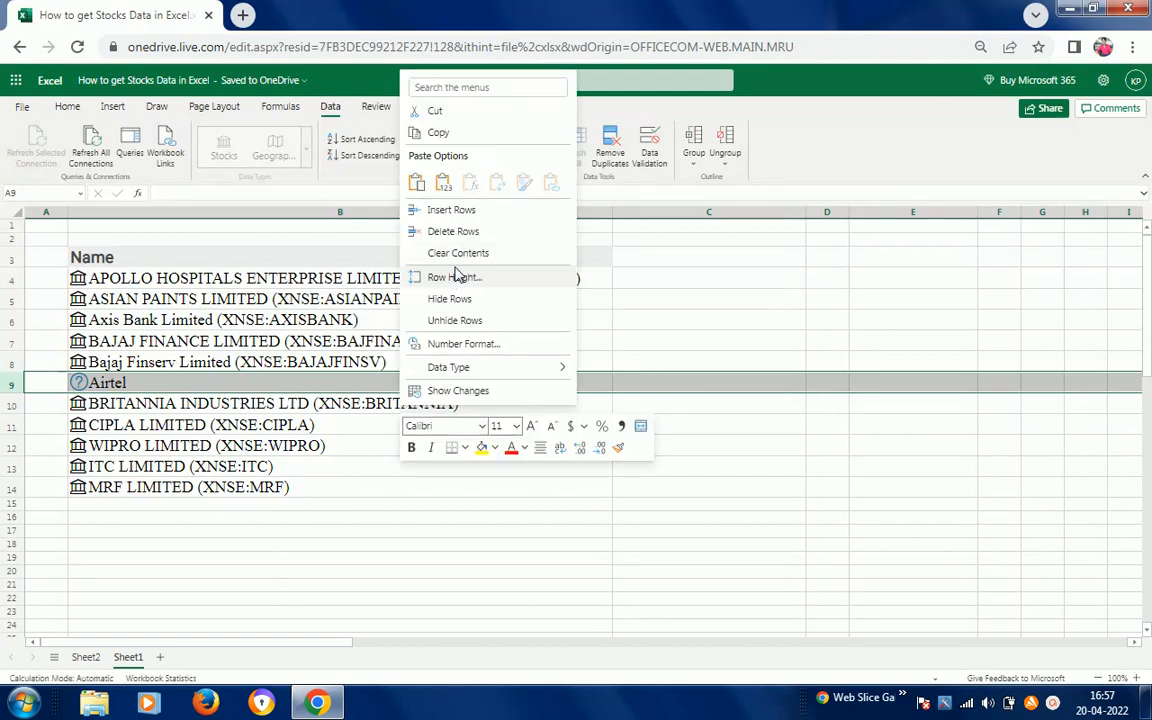
{"action": "left_click", "coordinate": [455, 232]}
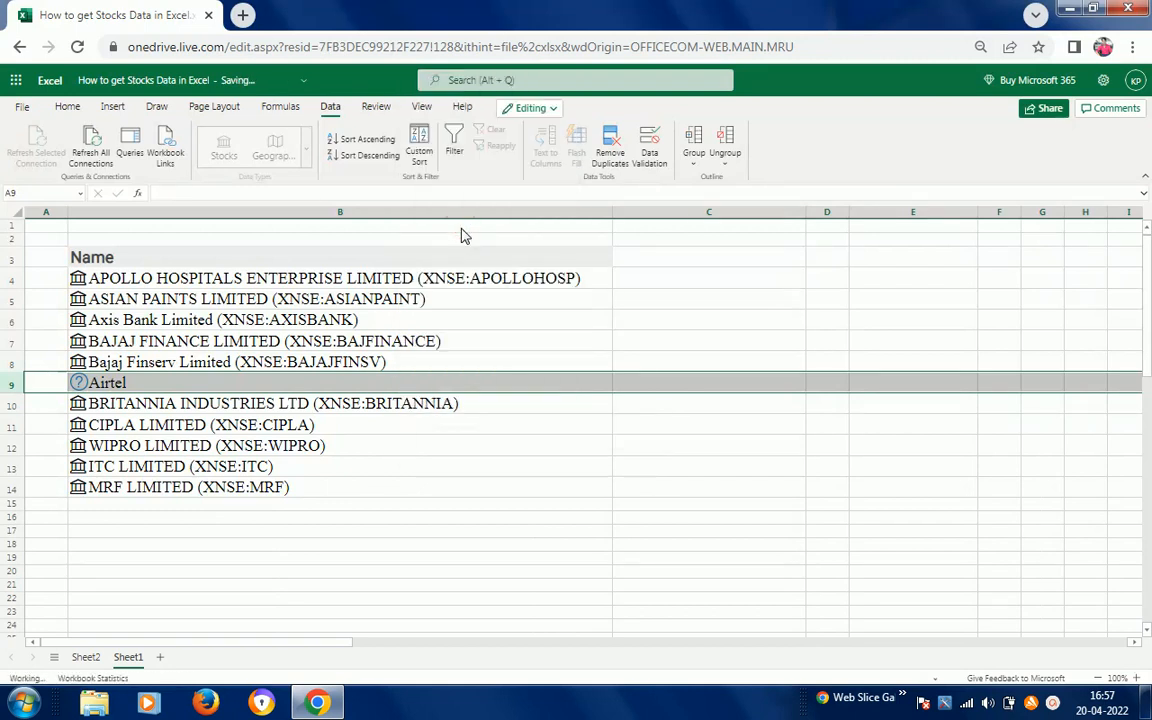
Step: Extract the Industry field for all stocks in B4:B13 into column C
{"action": "left_click", "coordinate": [396, 278]}
{"action": "key", "text": "Right"}
{"action": "left_click", "coordinate": [396, 280]}
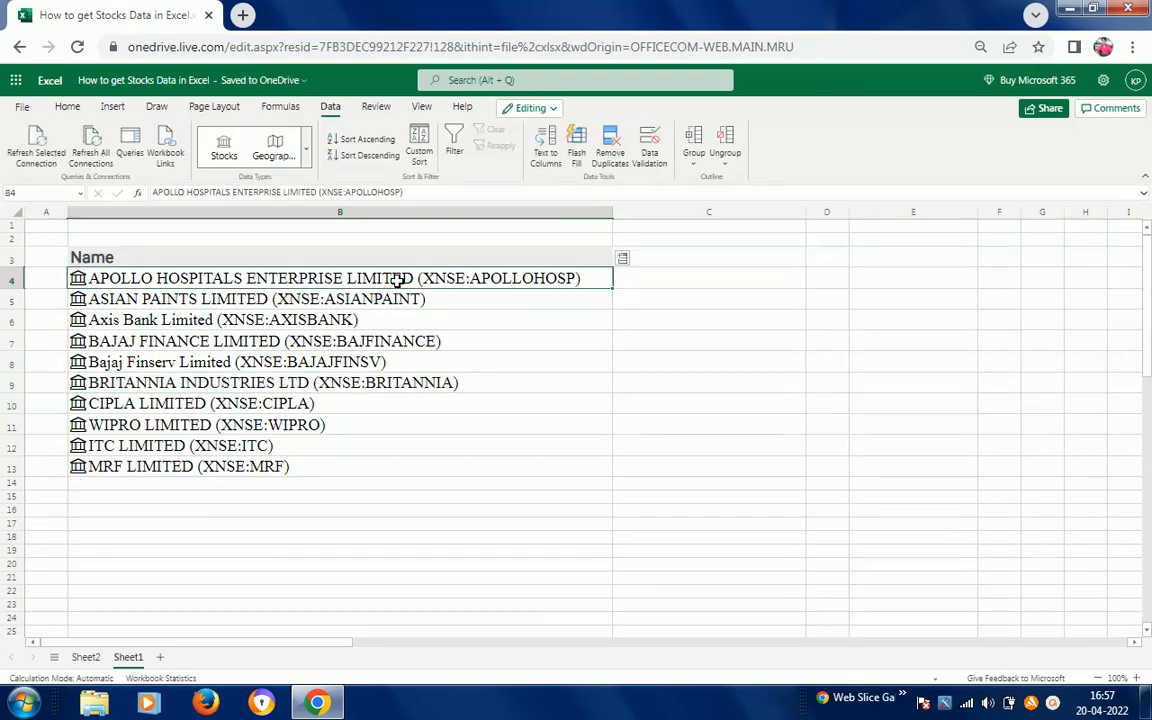
{"action": "key", "text": "ctrl+shift+Down"}
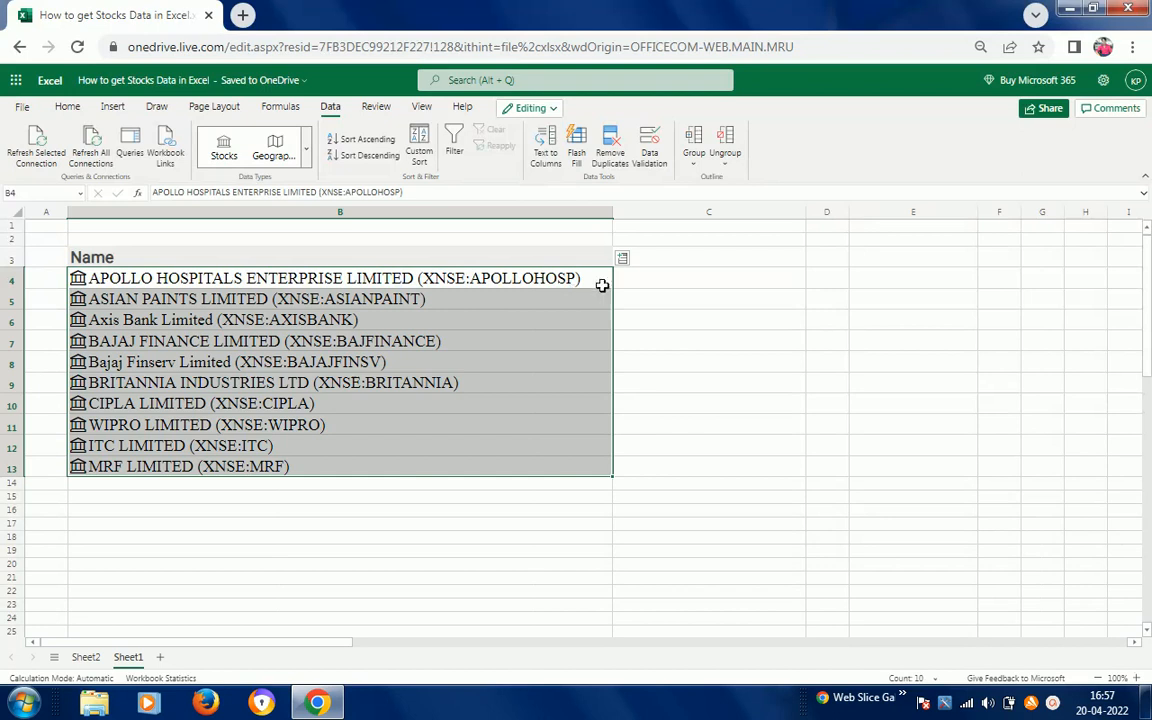
{"action": "left_click", "coordinate": [622, 259]}
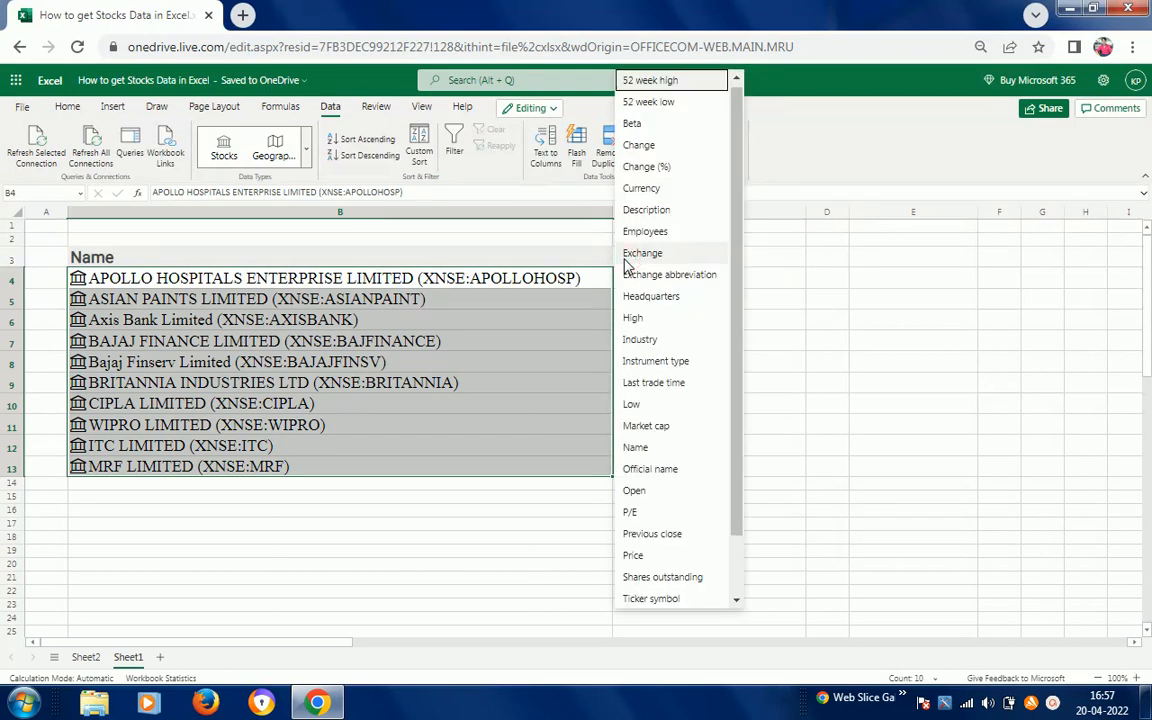
{"action": "left_click", "coordinate": [634, 340]}
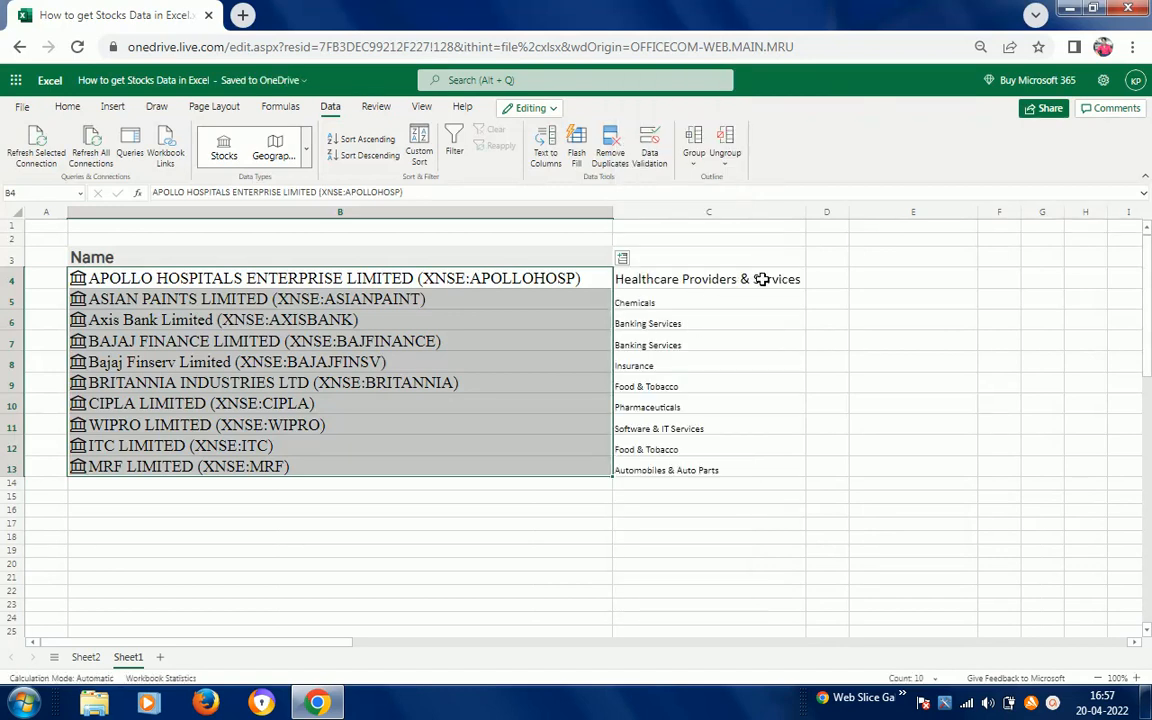
Step: Extract the Exchange and High fields for the stocks in B4:B13 into columns D and E
{"action": "left_click", "coordinate": [622, 259]}
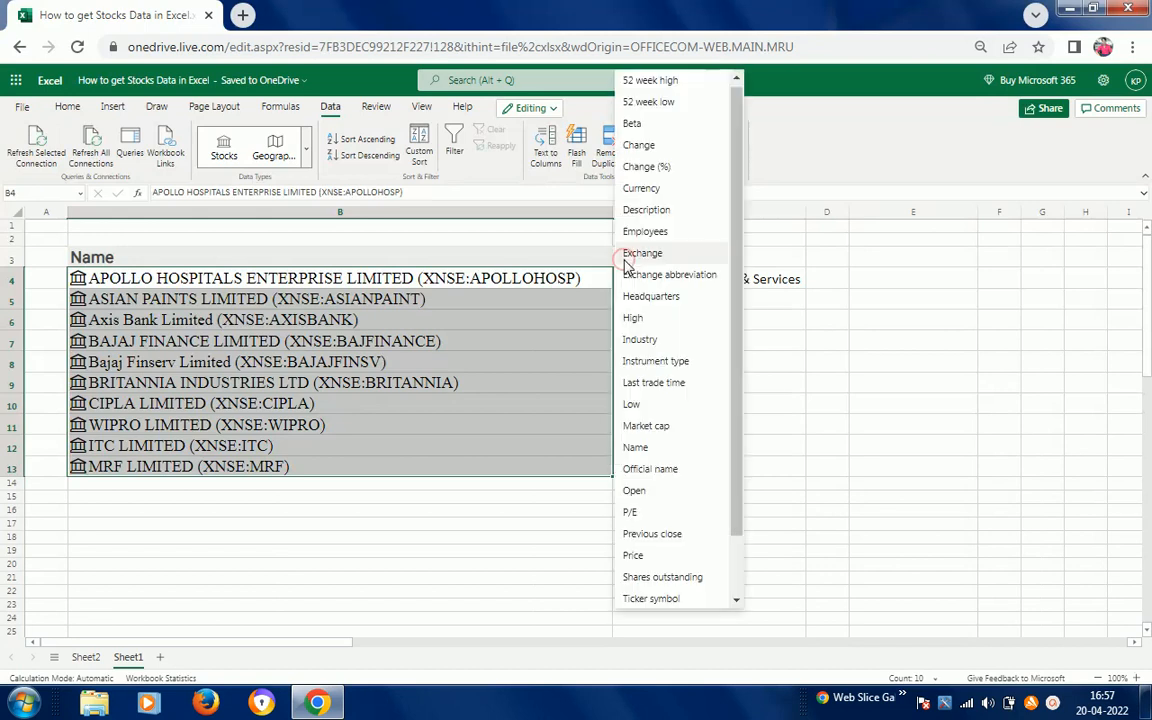
{"action": "left_click", "coordinate": [638, 256]}
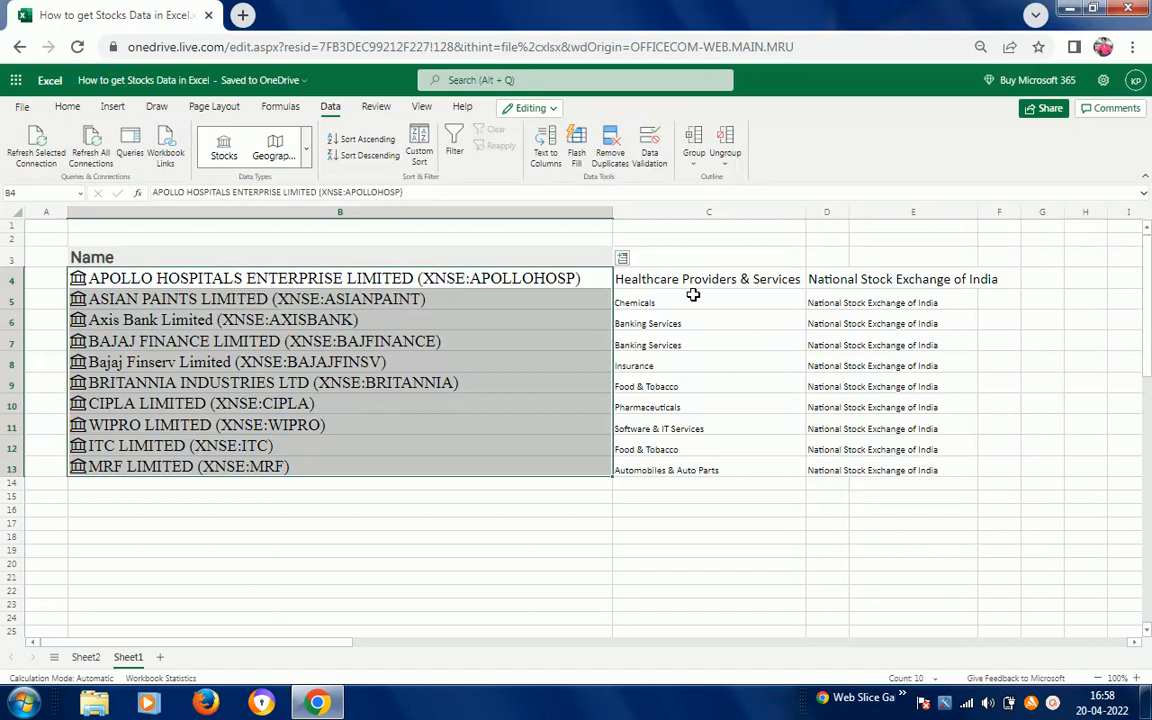
{"action": "left_click", "coordinate": [622, 260]}
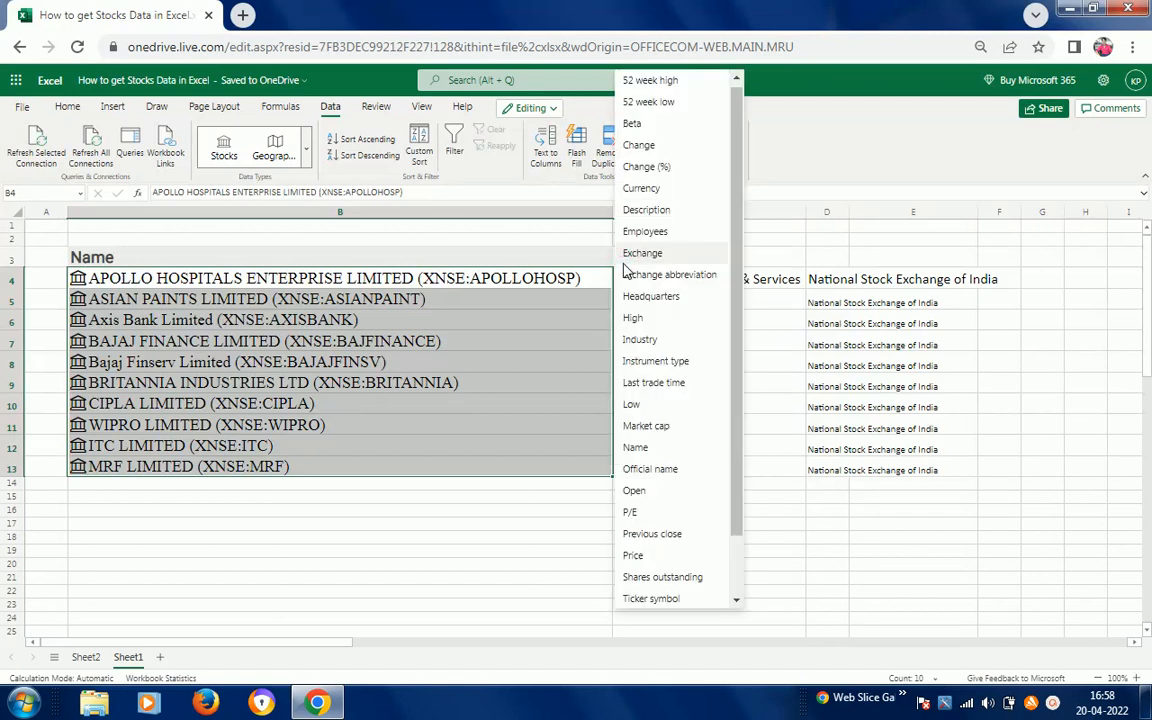
{"action": "left_click", "coordinate": [641, 320]}
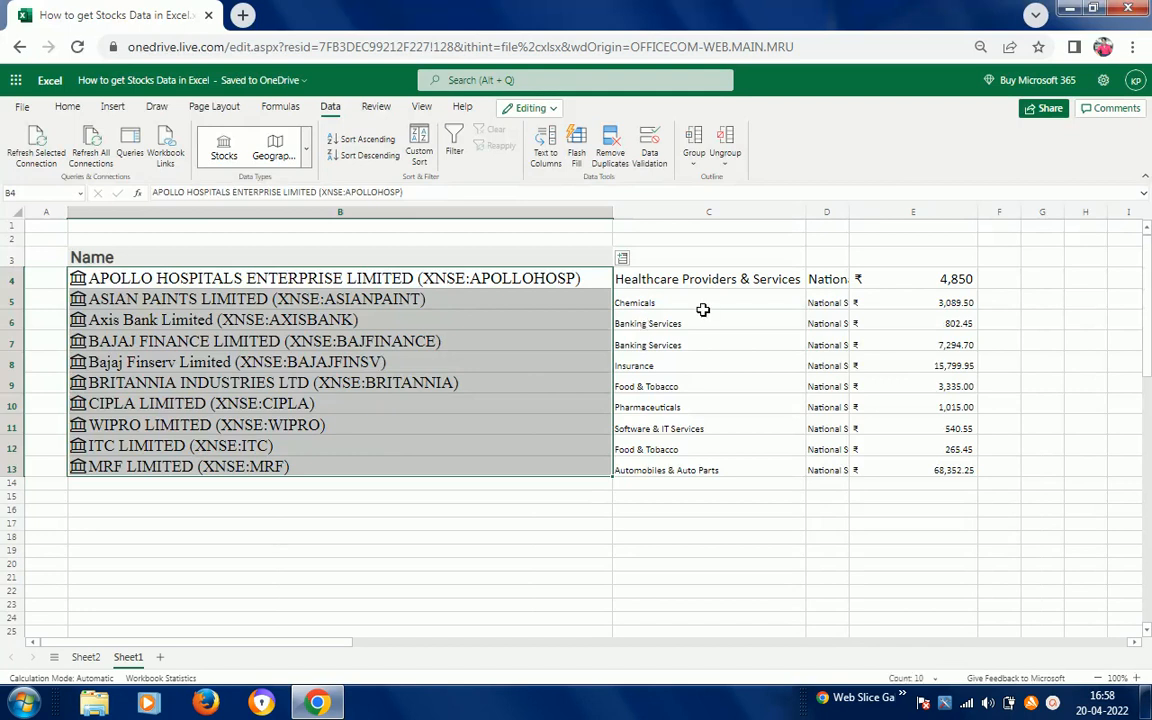
Step: Extract the Low and Official name fields for the stocks in B4:B13 into columns F and G
{"action": "left_click", "coordinate": [624, 260]}
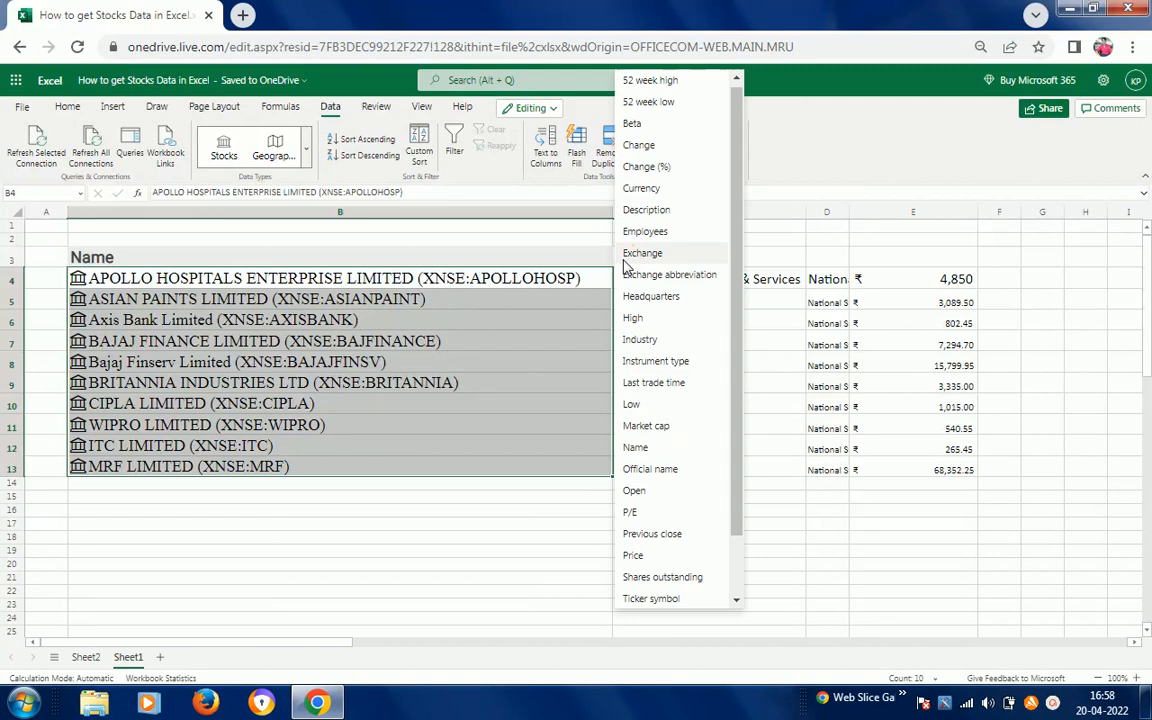
{"action": "left_click", "coordinate": [636, 406]}
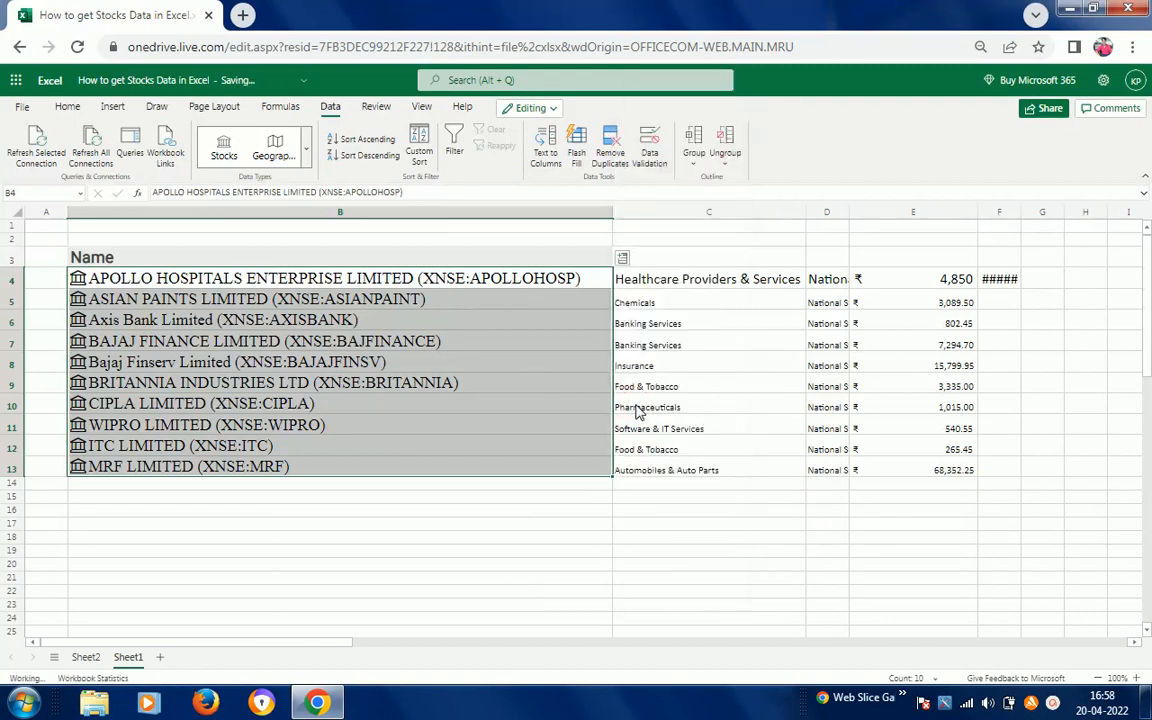
{"action": "left_click", "coordinate": [622, 259]}
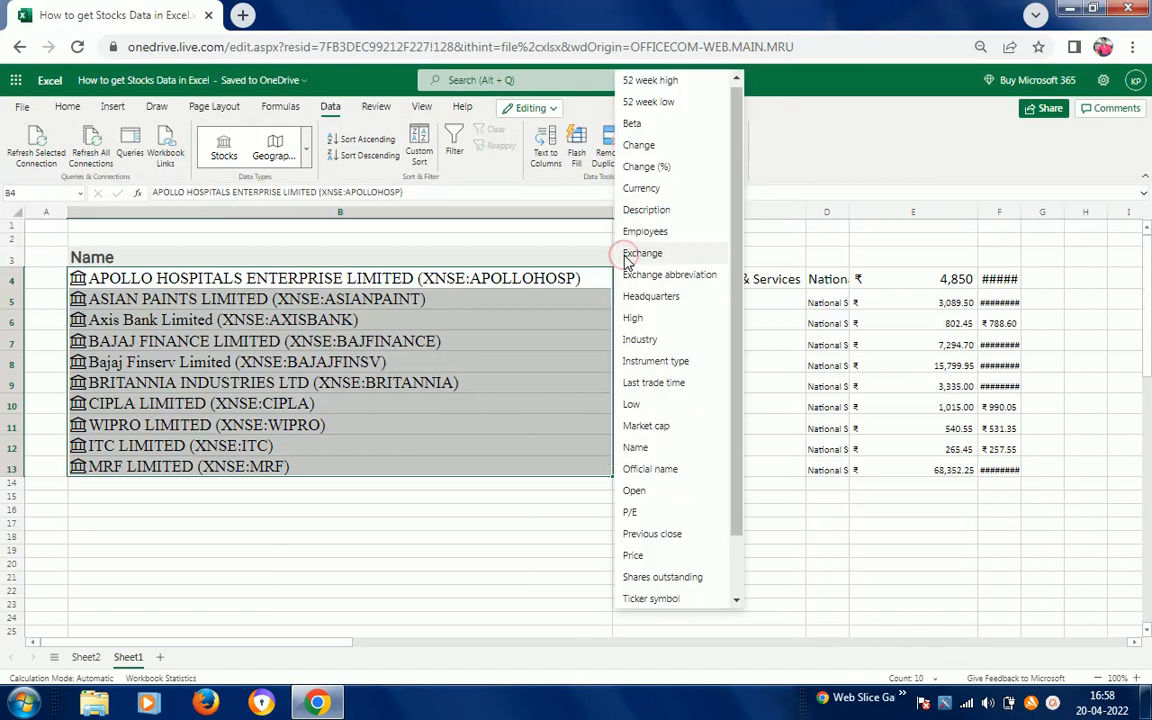
{"action": "left_click", "coordinate": [650, 469]}
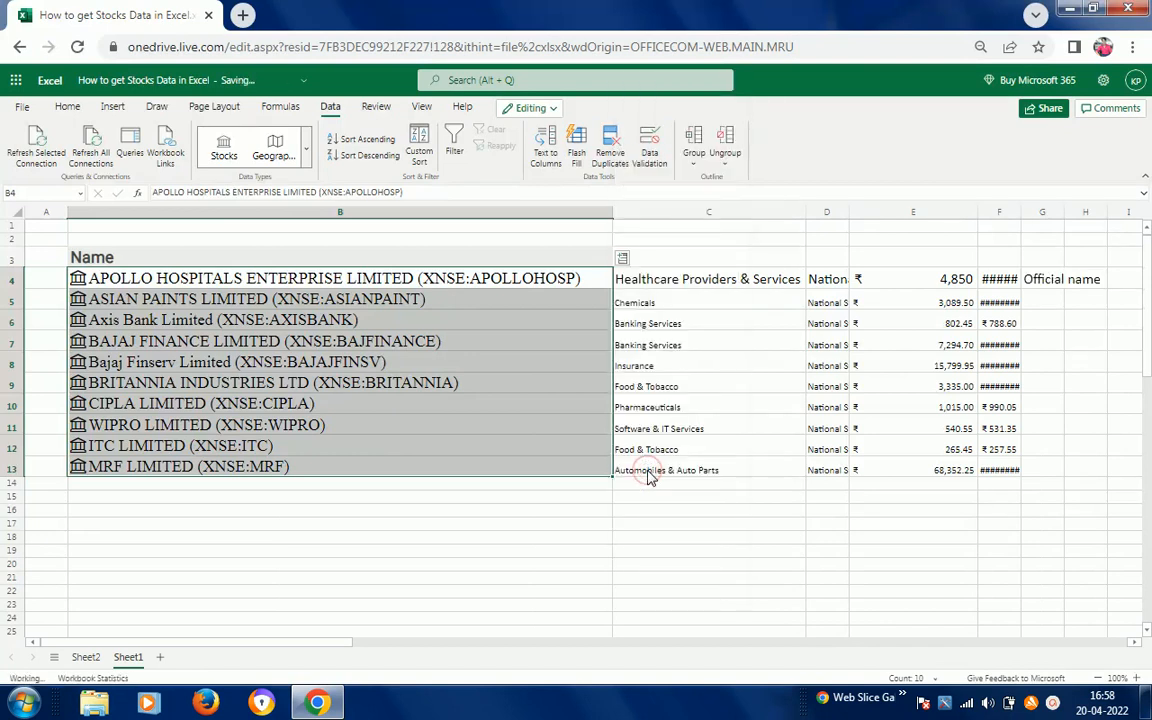
Step: Extract the Year incorporated and Employees fields for the stocks in B4:B13 into columns H and I
{"action": "left_click", "coordinate": [622, 260]}
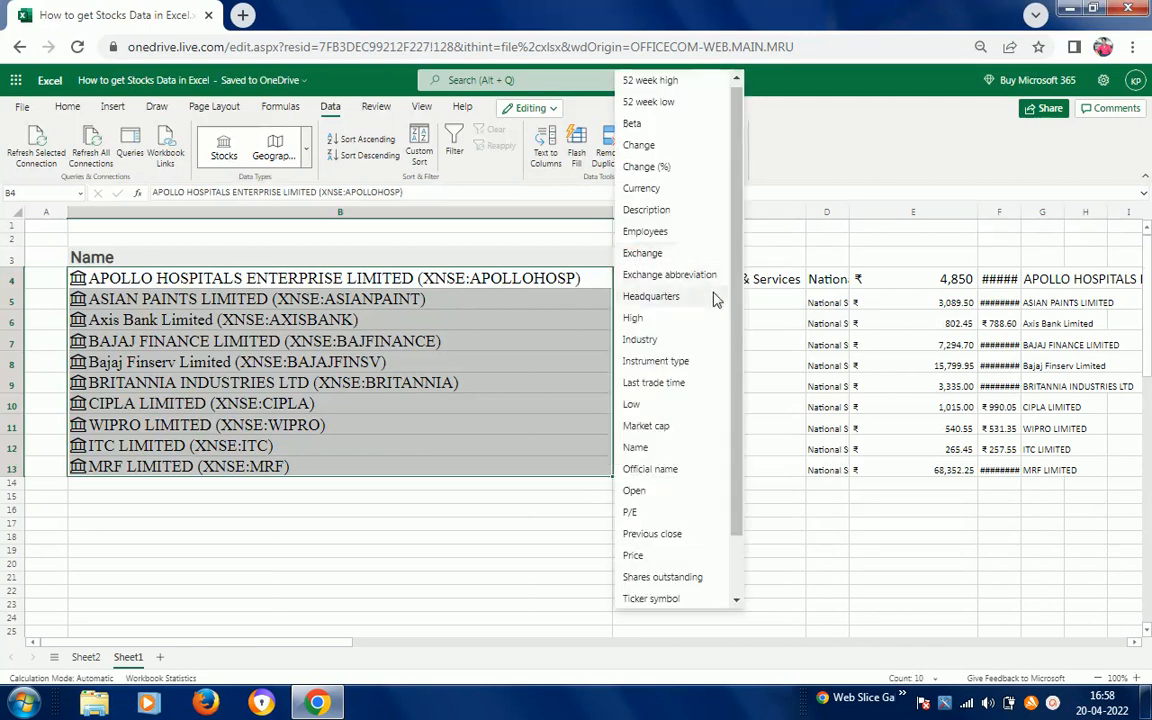
{"action": "left_click_drag", "start_coordinate": [736, 325], "coordinate": [736, 415]}
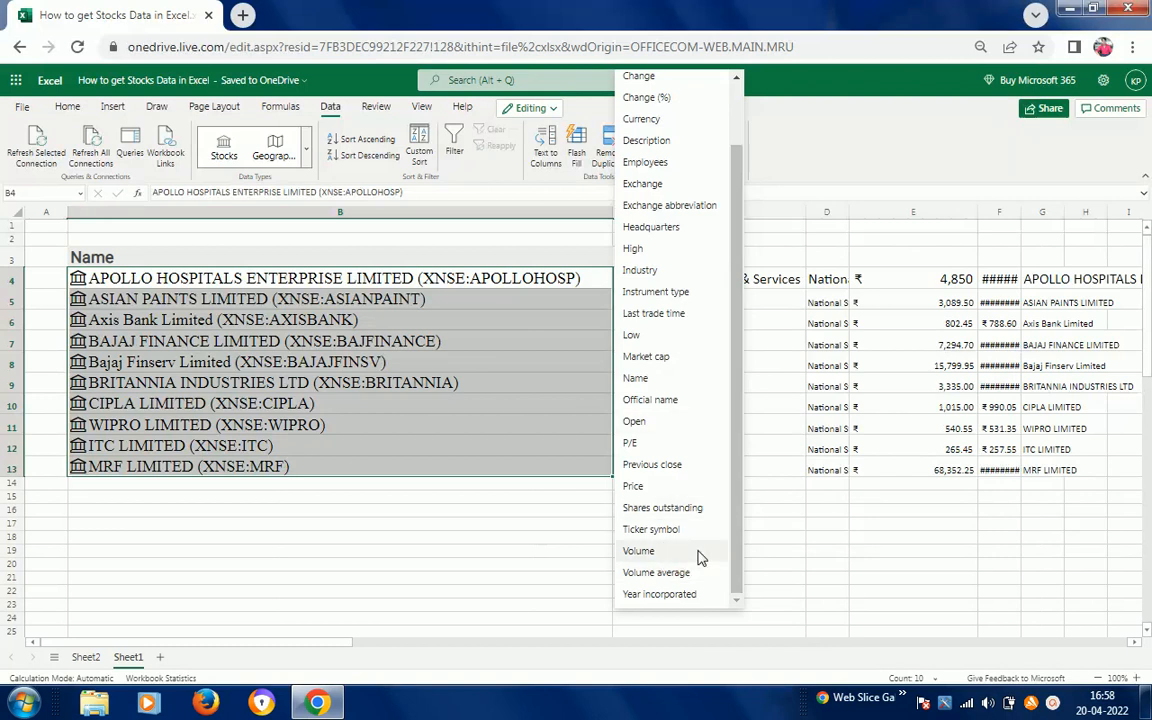
{"action": "left_click", "coordinate": [659, 596]}
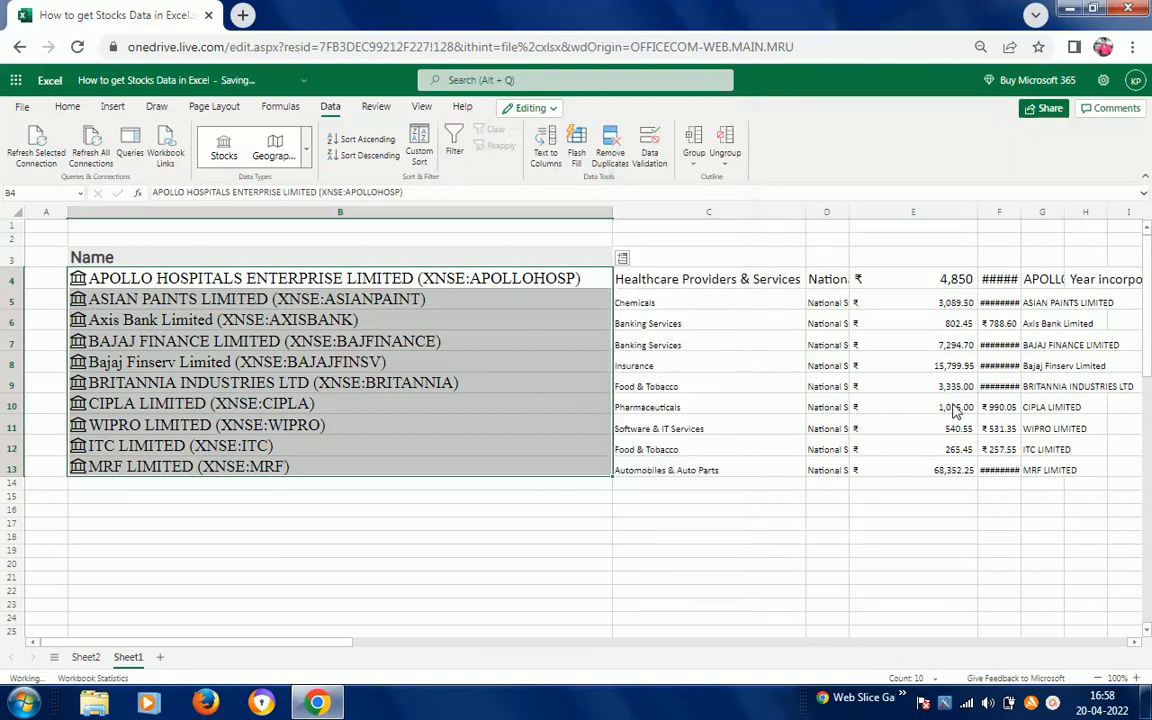
{"action": "left_click", "coordinate": [622, 260]}
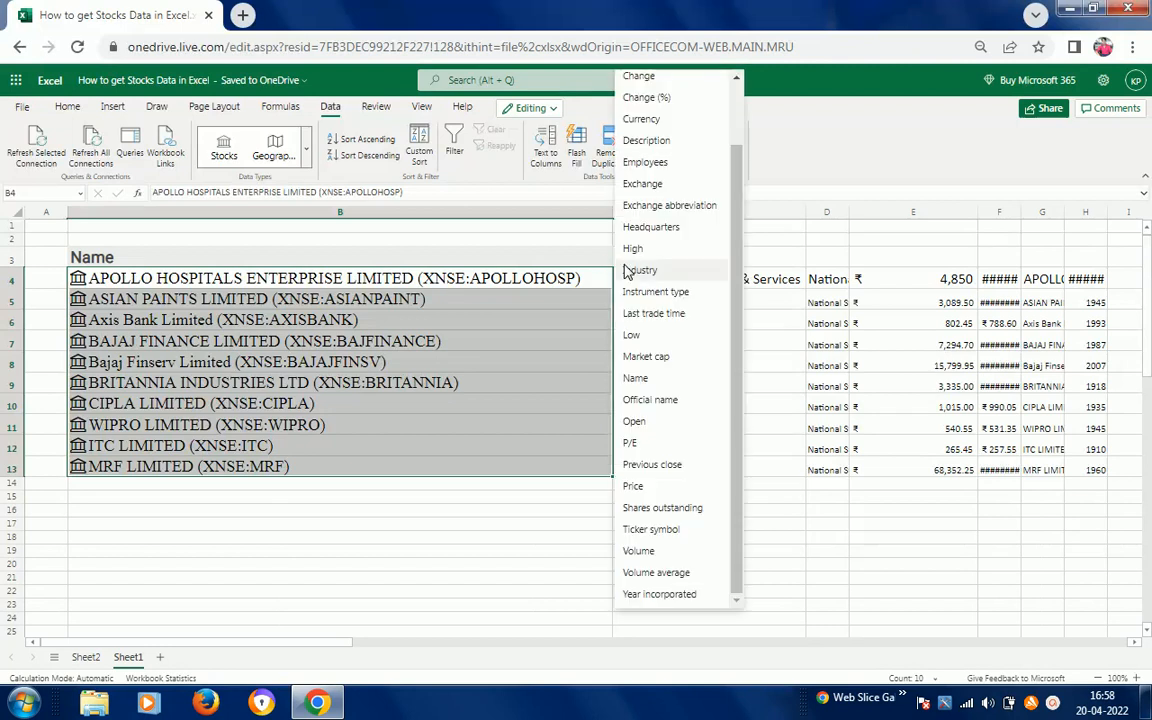
{"action": "left_click", "coordinate": [650, 170]}
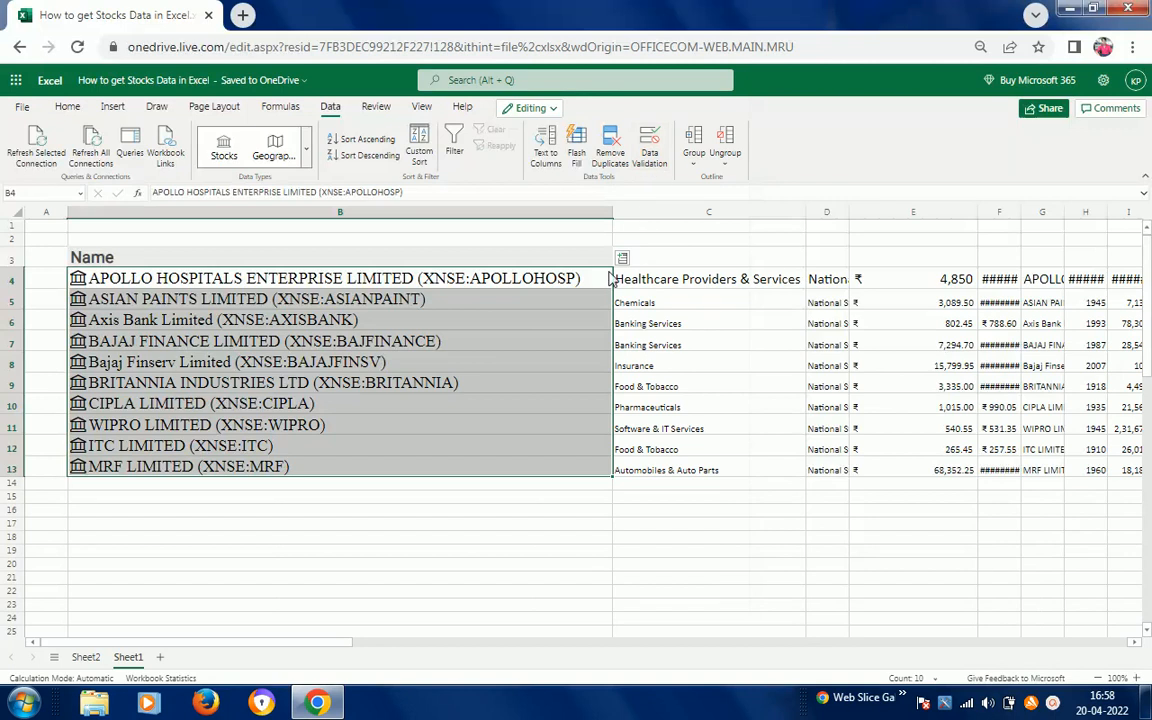
{"action": "left_click", "coordinate": [455, 297]}
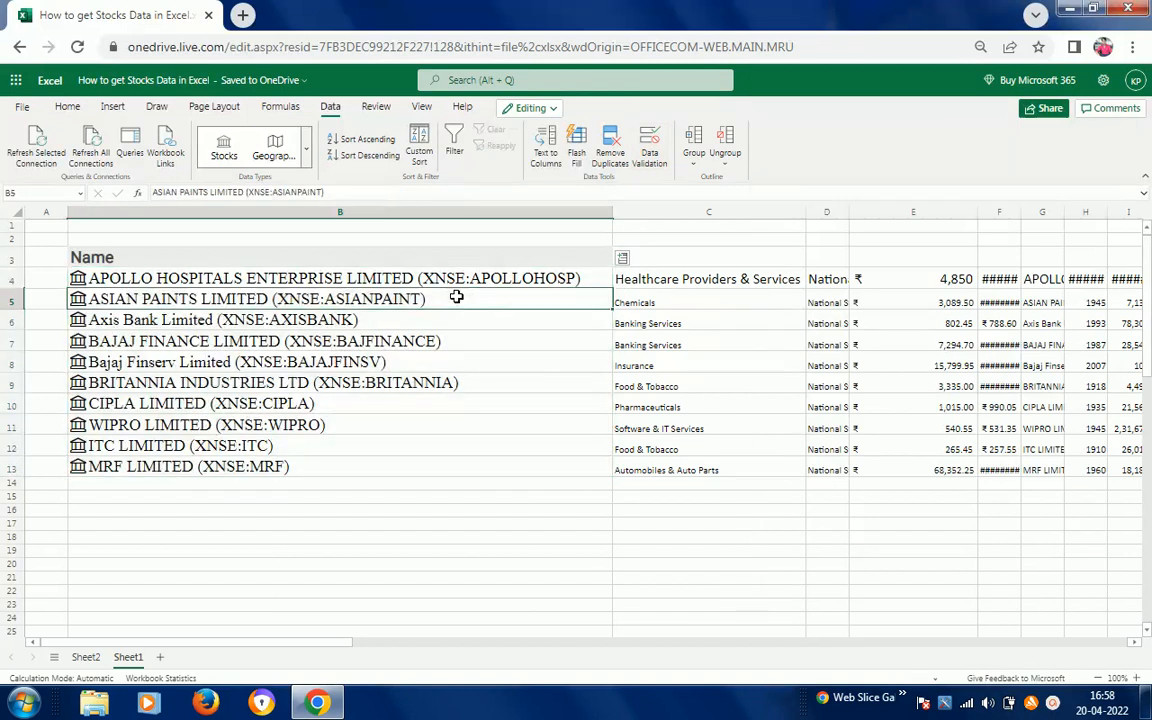
Step: Set the font size of the extracted stock data in C4:I13 to 18
{"action": "left_click", "coordinate": [658, 283]}
{"action": "key", "text": "shift+Down"}
{"action": "key", "text": "shift+Down"}
{"action": "key", "text": "shift+Down"}
{"action": "key", "text": "shift+Down"}
{"action": "key", "text": "shift+Down"}
{"action": "key", "text": "shift+Down"}
{"action": "key", "text": "shift+Down"}
{"action": "key", "text": "shift+Down"}
{"action": "key", "text": "shift+Down"}
{"action": "key", "text": "ctrl+shift+Right"}
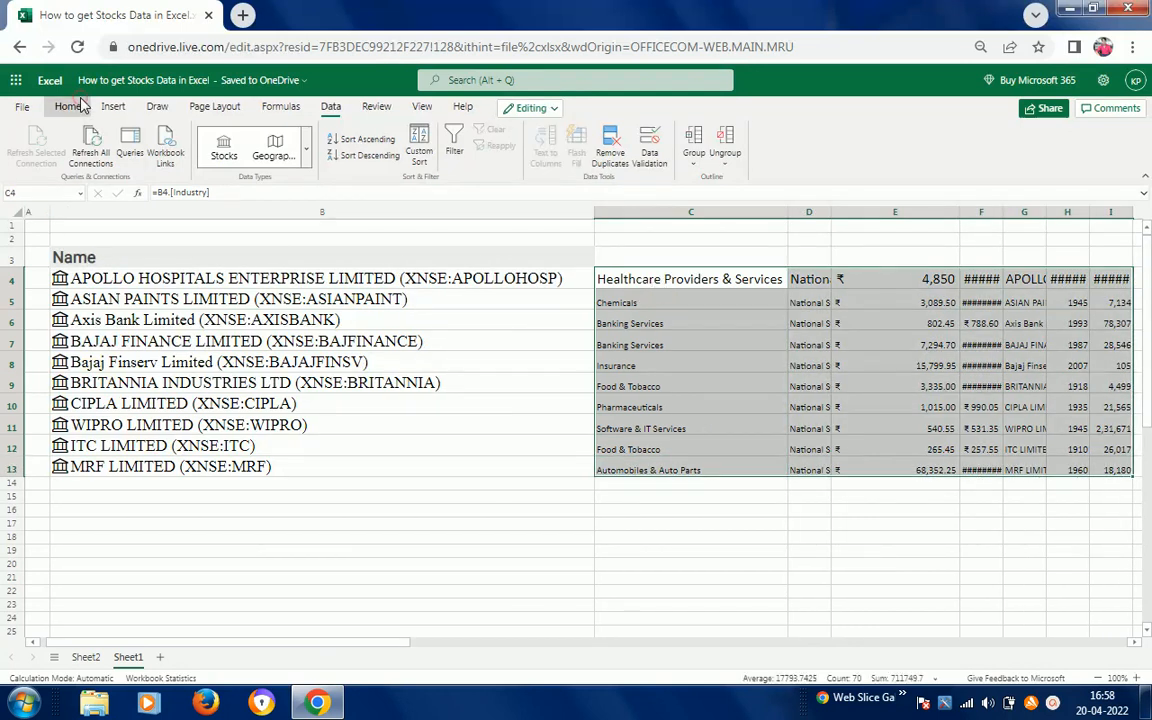
{"action": "left_click", "coordinate": [261, 140]}
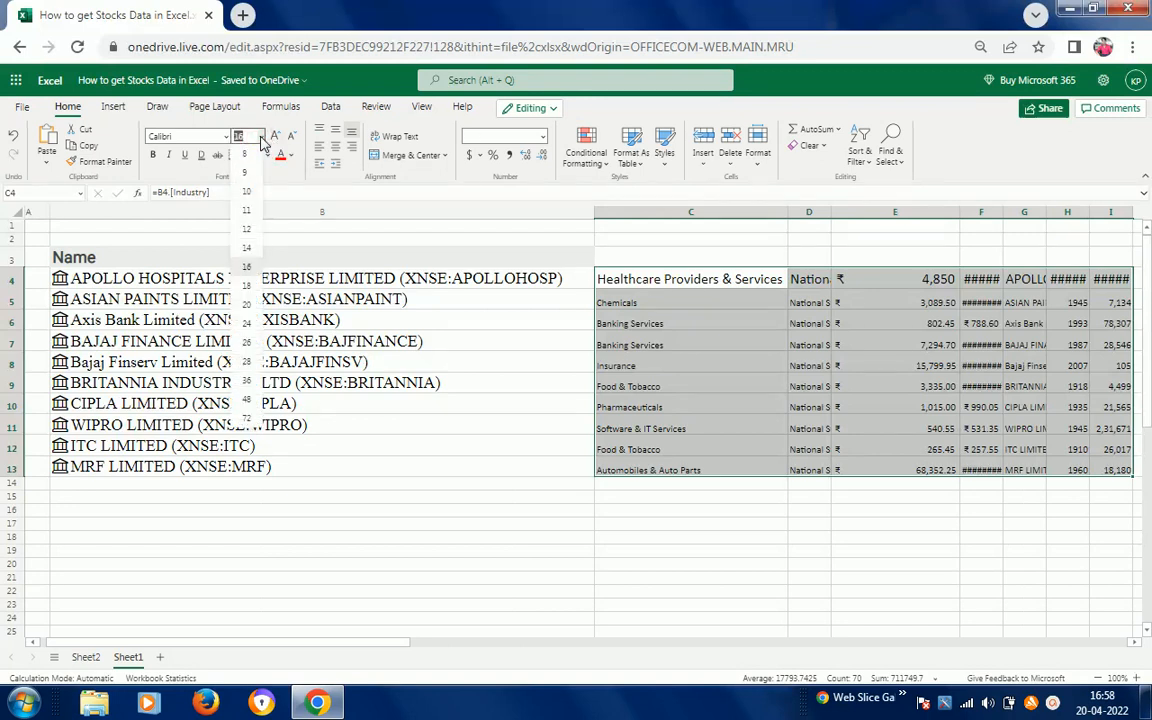
{"action": "left_click", "coordinate": [248, 286]}
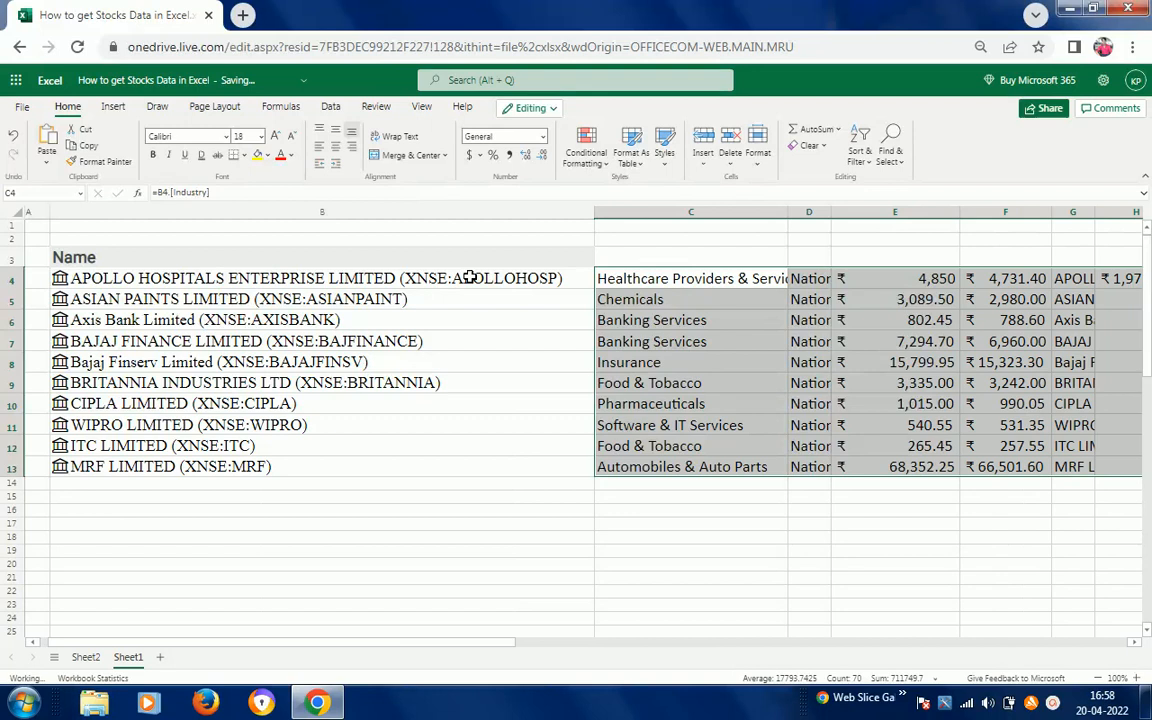
Step: Examine the field formulas behind the extracted values in row 4, from Industry in C4 to Employees in I4
{"action": "left_click", "coordinate": [470, 277]}
{"action": "key", "text": "Right"}
{"action": "key", "text": "Down"}
{"action": "key", "text": "Up"}
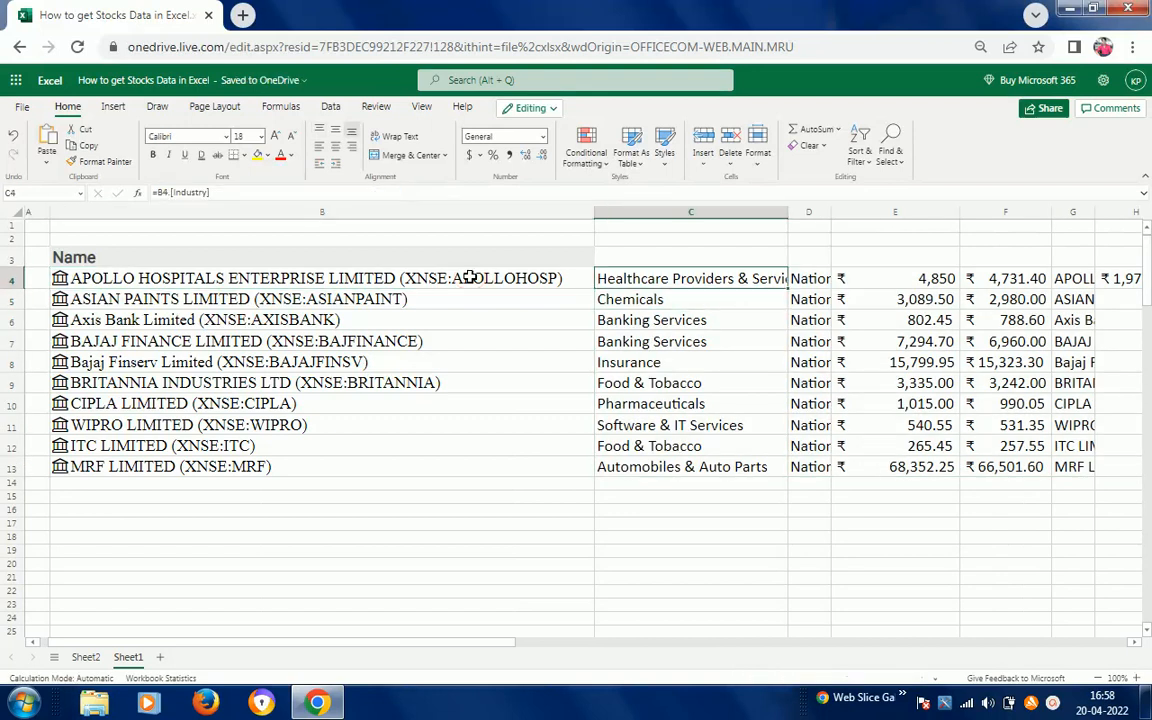
{"action": "key", "text": "Right"}
{"action": "key", "text": "Left"}
{"action": "left_click", "coordinate": [812, 281]}
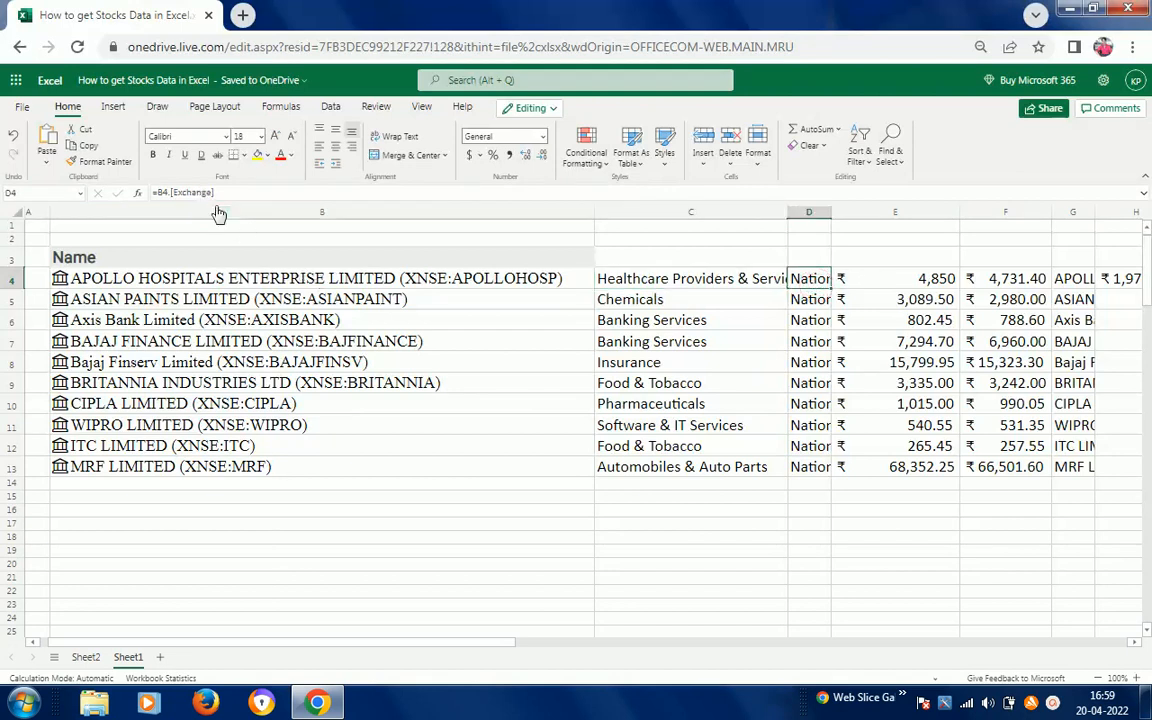
{"action": "left_click", "coordinate": [884, 280]}
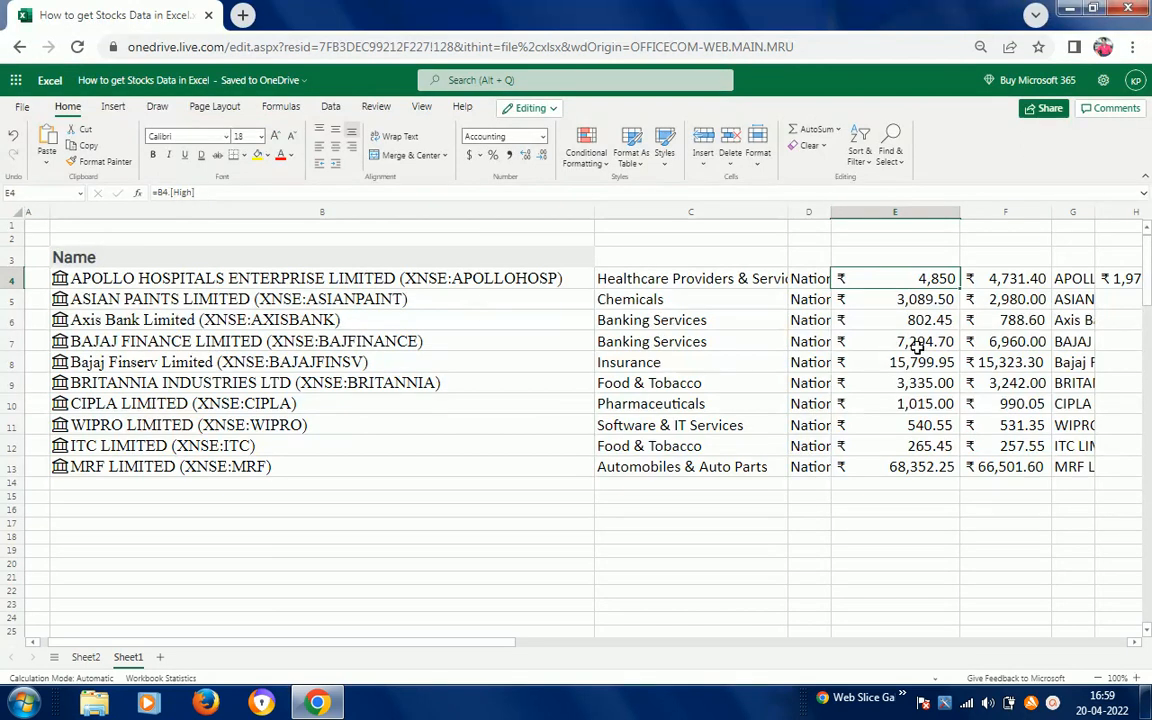
{"action": "left_click", "coordinate": [1018, 279]}
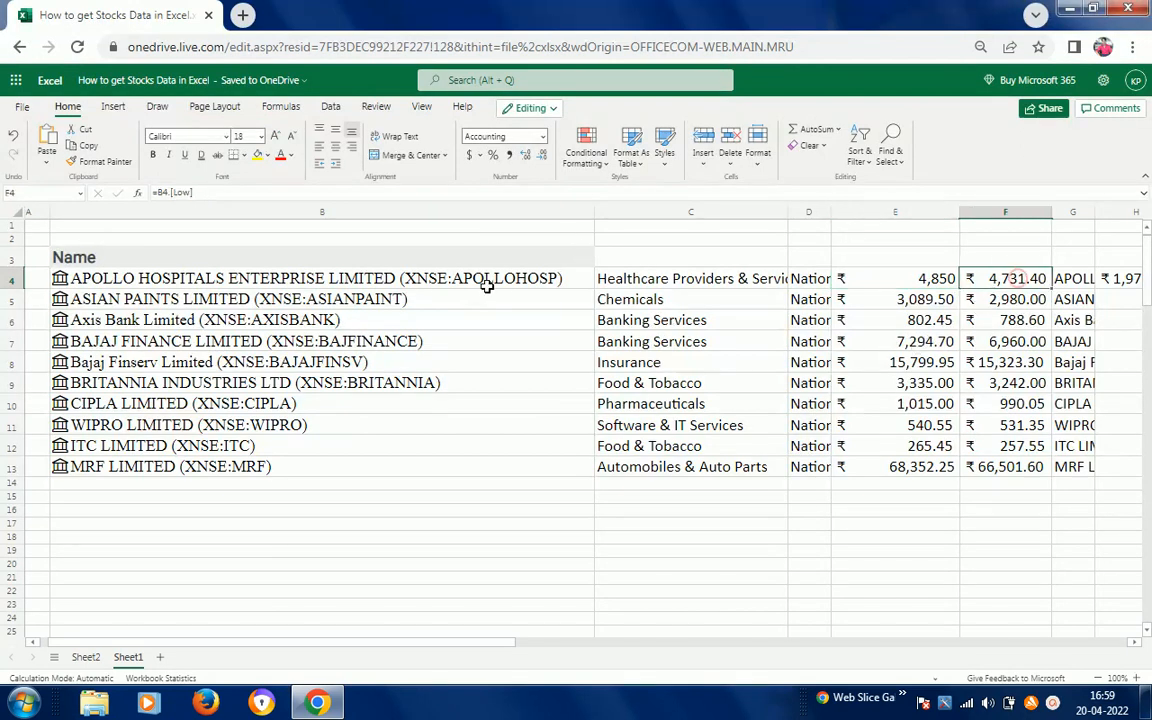
{"action": "left_click", "coordinate": [1070, 281]}
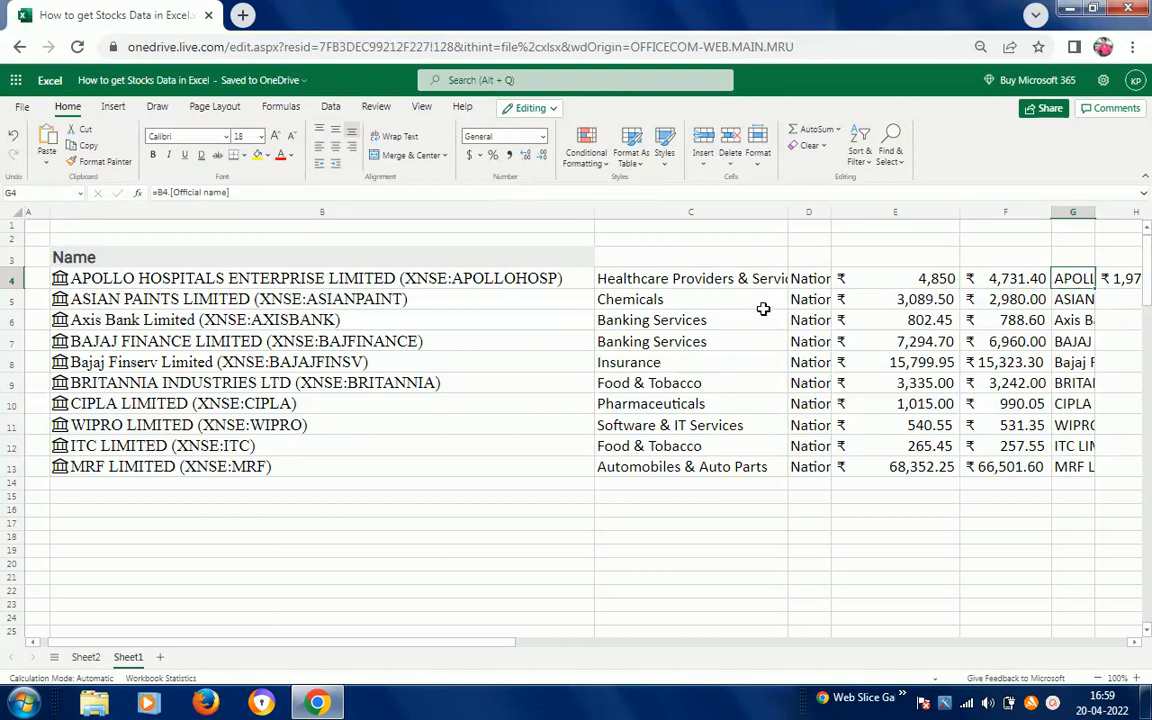
{"action": "key", "text": "Right"}
{"action": "key", "text": "Right"}
{"action": "key", "text": "Left"}
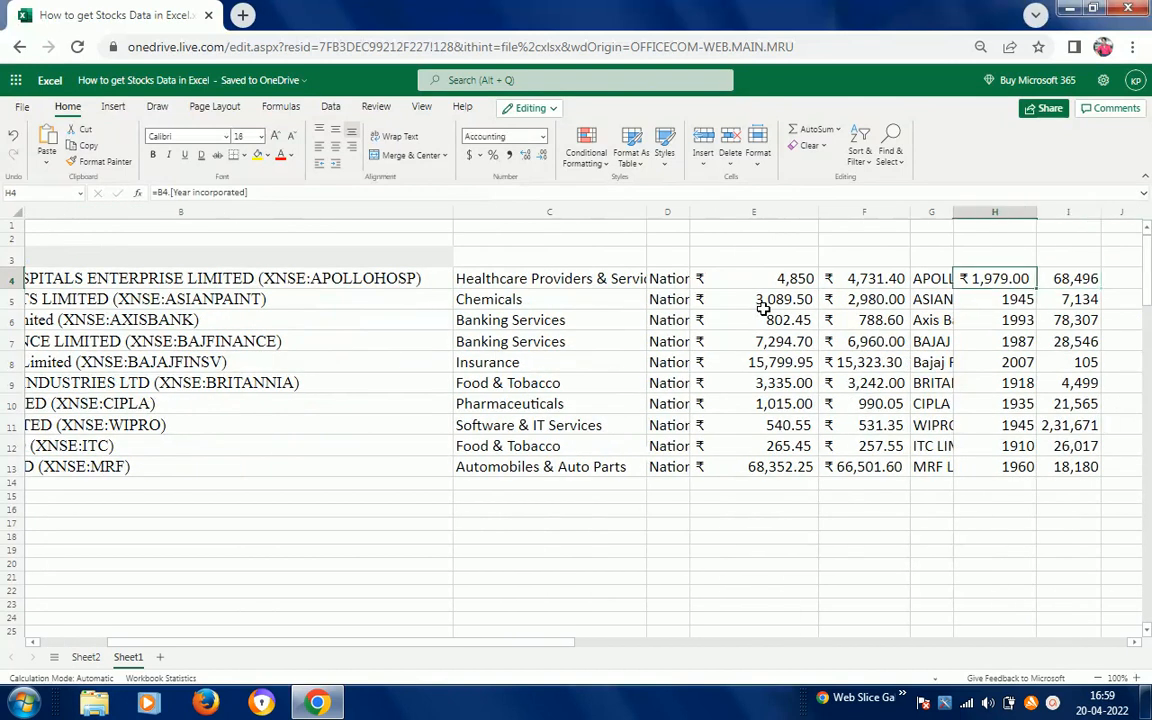
{"action": "key", "text": "Left"}
{"action": "key", "text": "Right"}
{"action": "left_click", "coordinate": [1089, 282]}
{"action": "key", "text": "Right"}
{"action": "key", "text": "Left"}
{"action": "key", "text": "Right"}
{"action": "key", "text": "Right"}
{"action": "key", "text": "Left"}
{"action": "key", "text": "Left"}
{"action": "key", "text": "Home"}
{"action": "key", "text": "Right"}
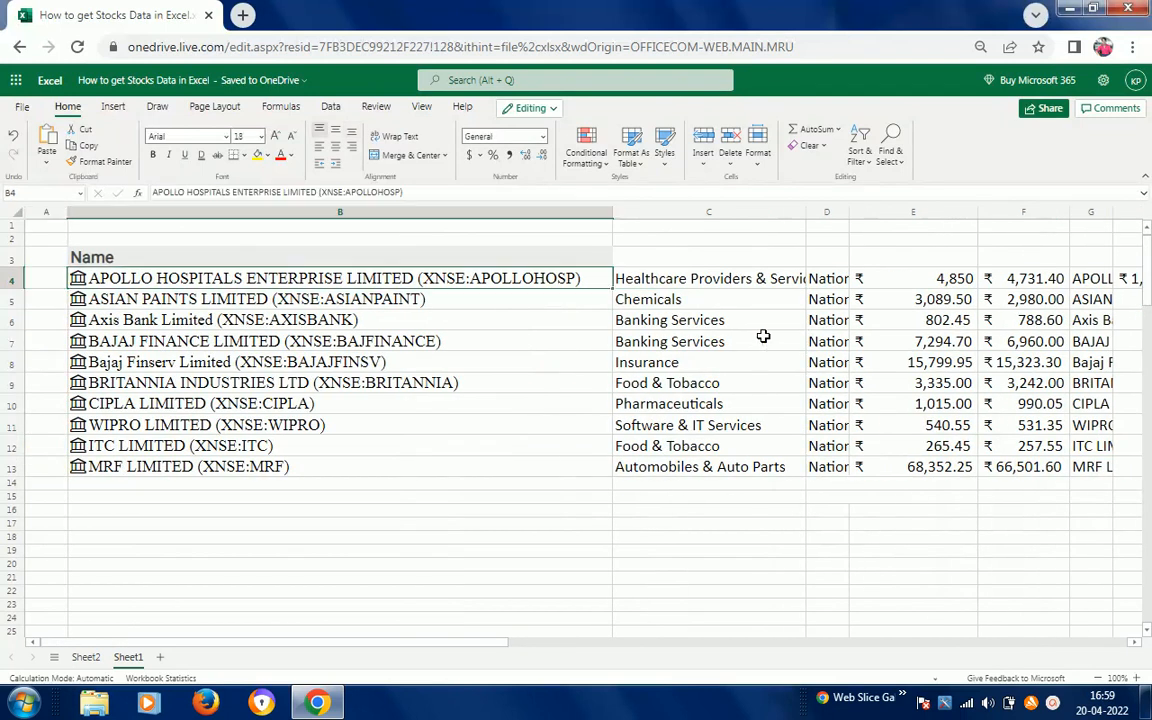
Step: Delete all extracted stock data in C4:I13, keeping the company names in column B
{"action": "key", "text": "Right"}
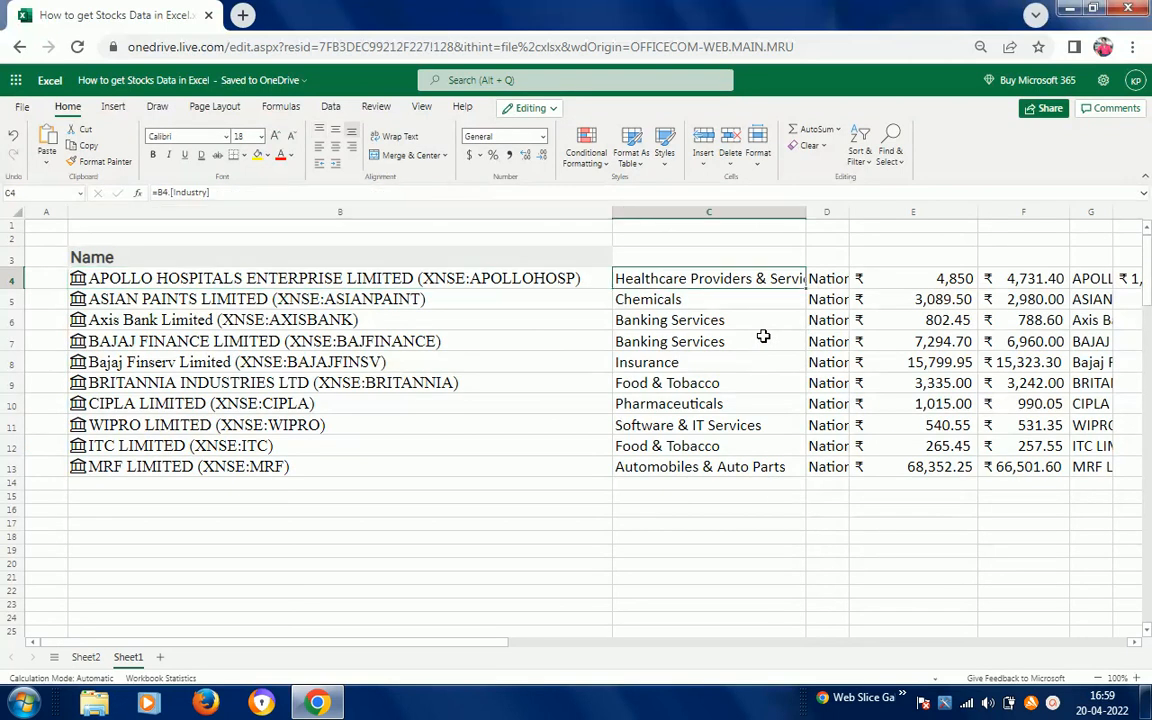
{"action": "key", "text": "shift+Down"}
{"action": "key", "text": "shift+Down"}
{"action": "key", "text": "shift+Down"}
{"action": "key", "text": "shift+Down"}
{"action": "key", "text": "shift+Down"}
{"action": "key", "text": "shift+Down"}
{"action": "key", "text": "shift+Down"}
{"action": "key", "text": "shift+Down"}
{"action": "key", "text": "shift+Down"}
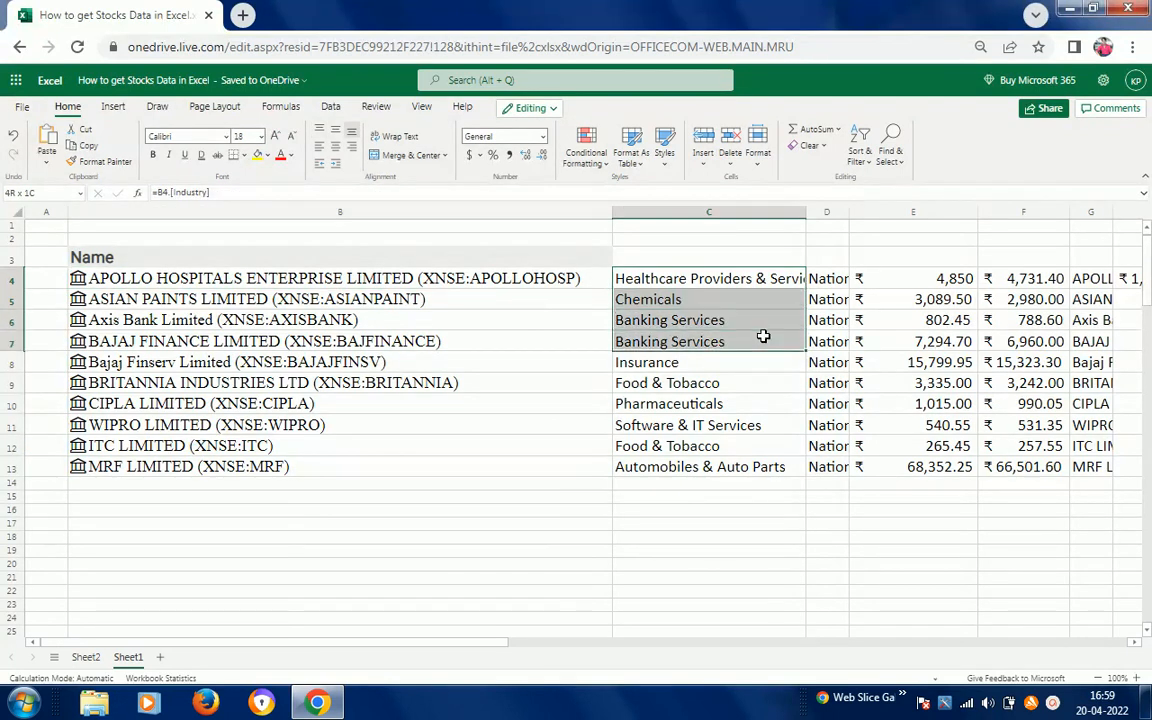
{"action": "key", "text": "shift+Right"}
{"action": "key", "text": "shift+Right"}
{"action": "key", "text": "shift+Right"}
{"action": "key", "text": "shift+Right"}
{"action": "key", "text": "shift+Right"}
{"action": "key", "text": "shift+Right"}
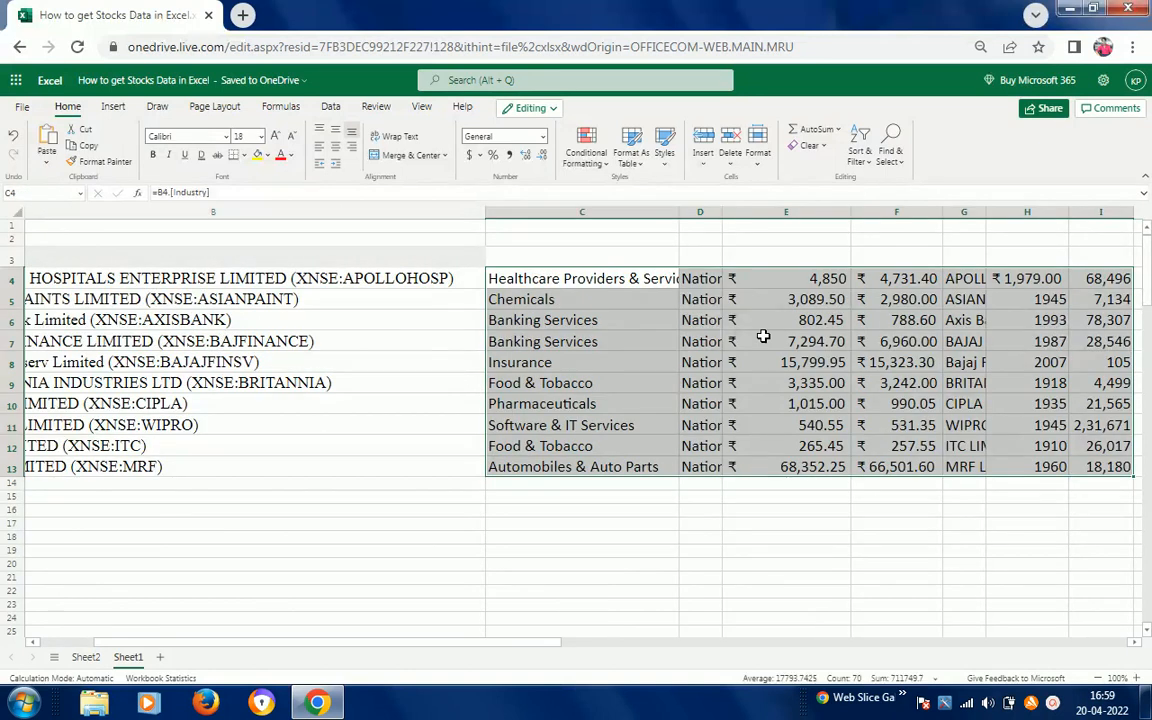
{"action": "key", "text": "Delete"}
{"action": "key", "text": "Left"}
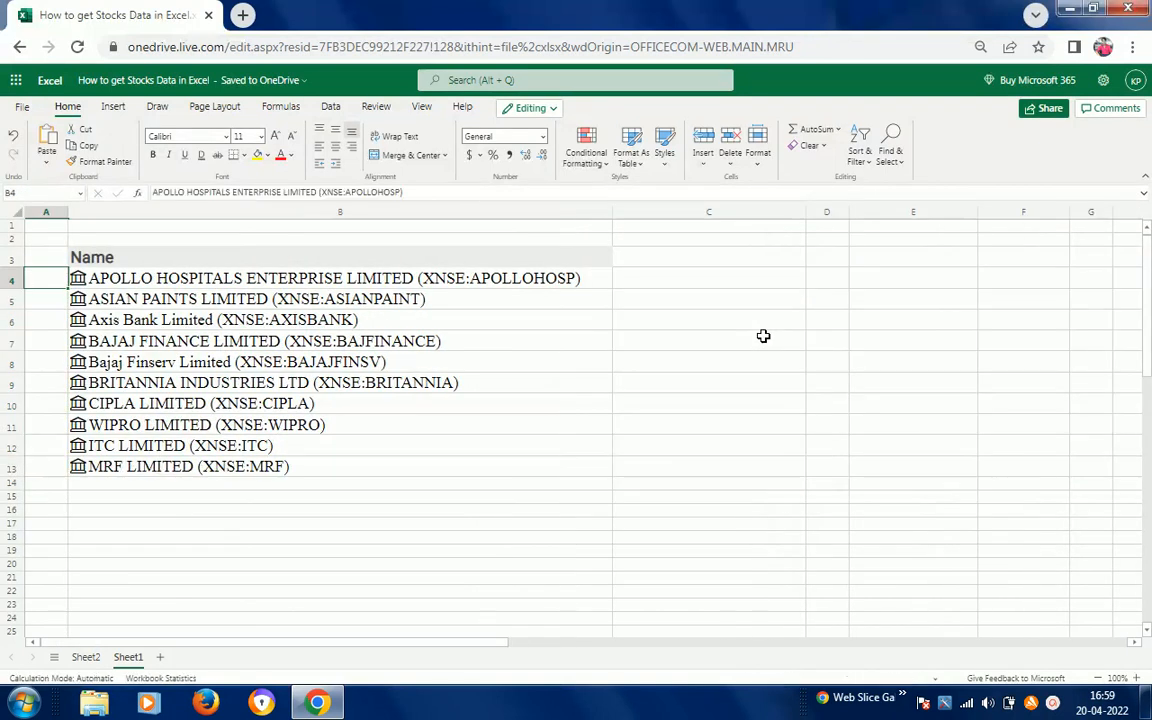
Step: Enter the formula =B4.Industry in C4, choosing Industry from the suggested stock fields
{"action": "key", "text": "Right"}
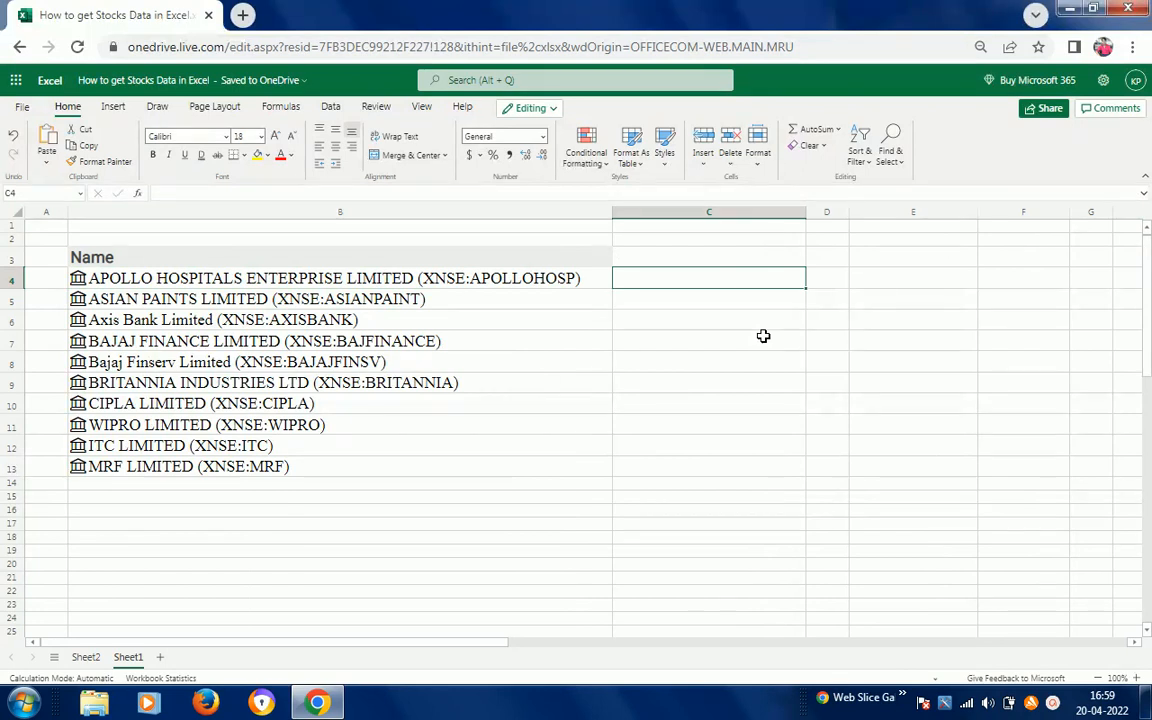
{"action": "type", "text": "="}
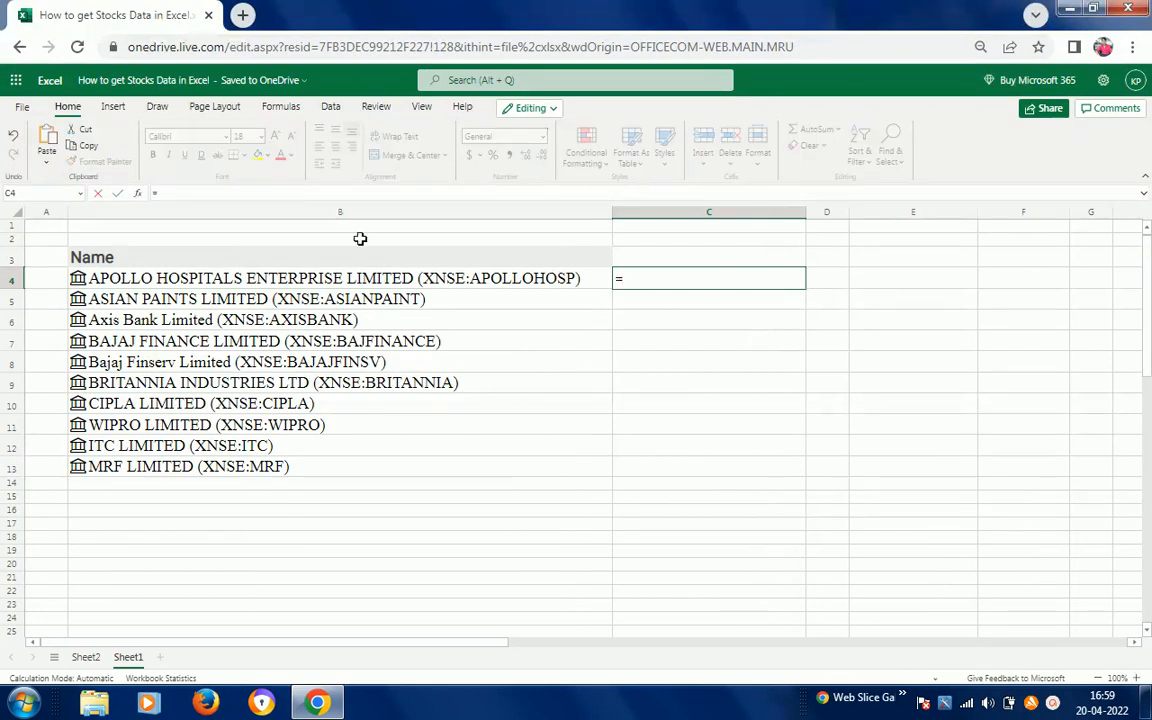
{"action": "left_click", "coordinate": [299, 279]}
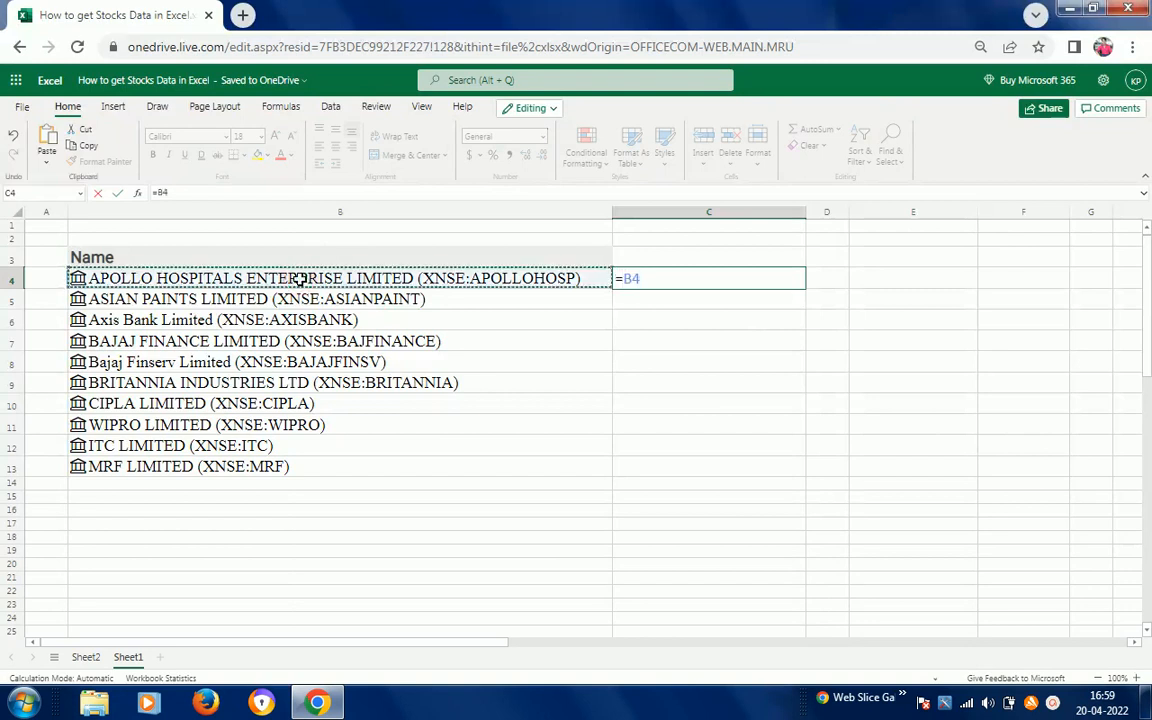
{"action": "type", "text": "."}
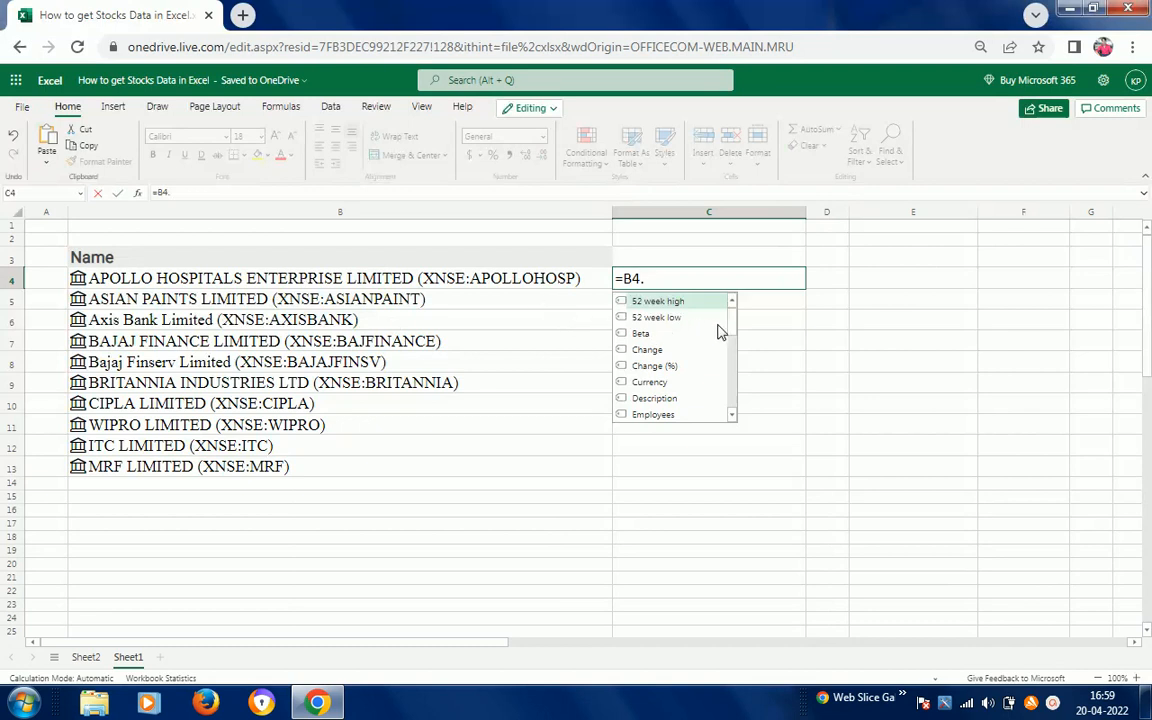
{"action": "left_click_drag", "start_coordinate": [733, 332], "coordinate": [733, 365]}
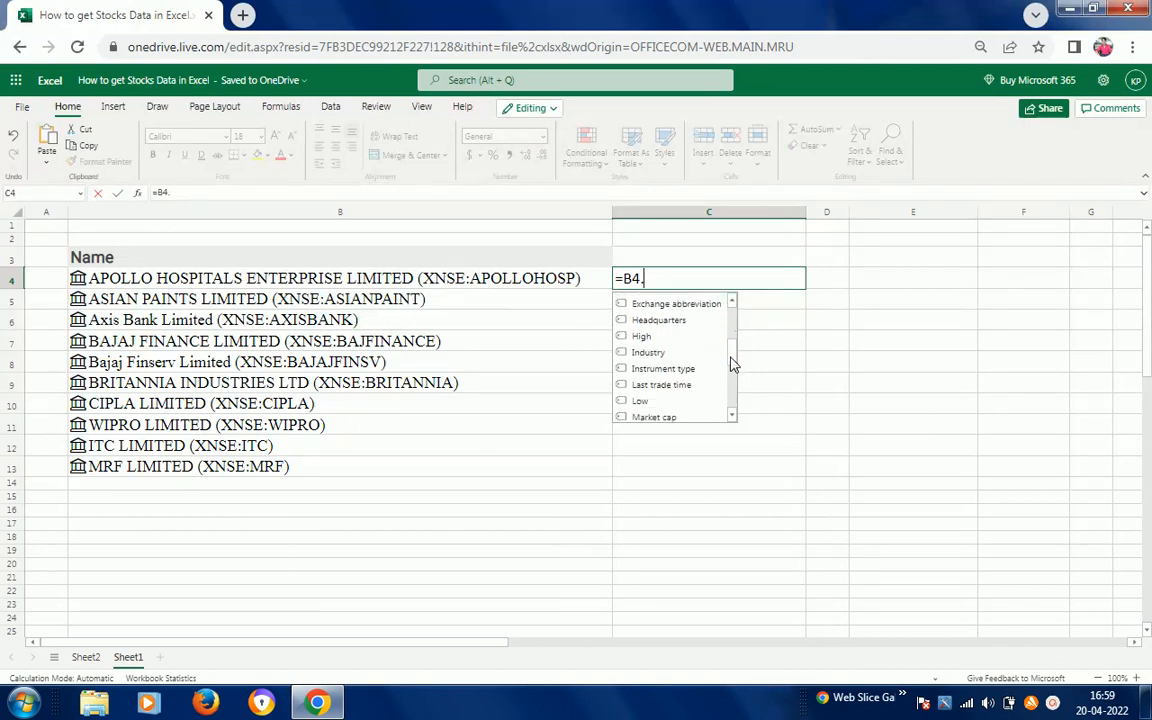
{"action": "left_click", "coordinate": [662, 354]}
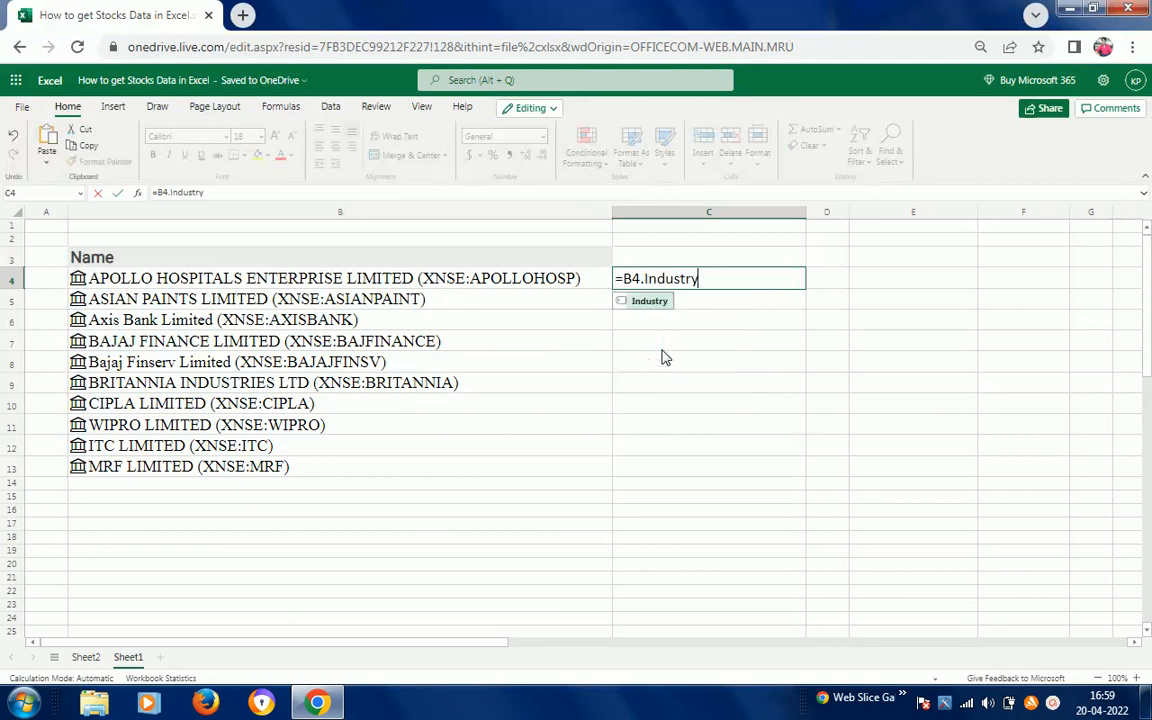
{"action": "key", "text": "Return"}
{"action": "key", "text": "Up"}
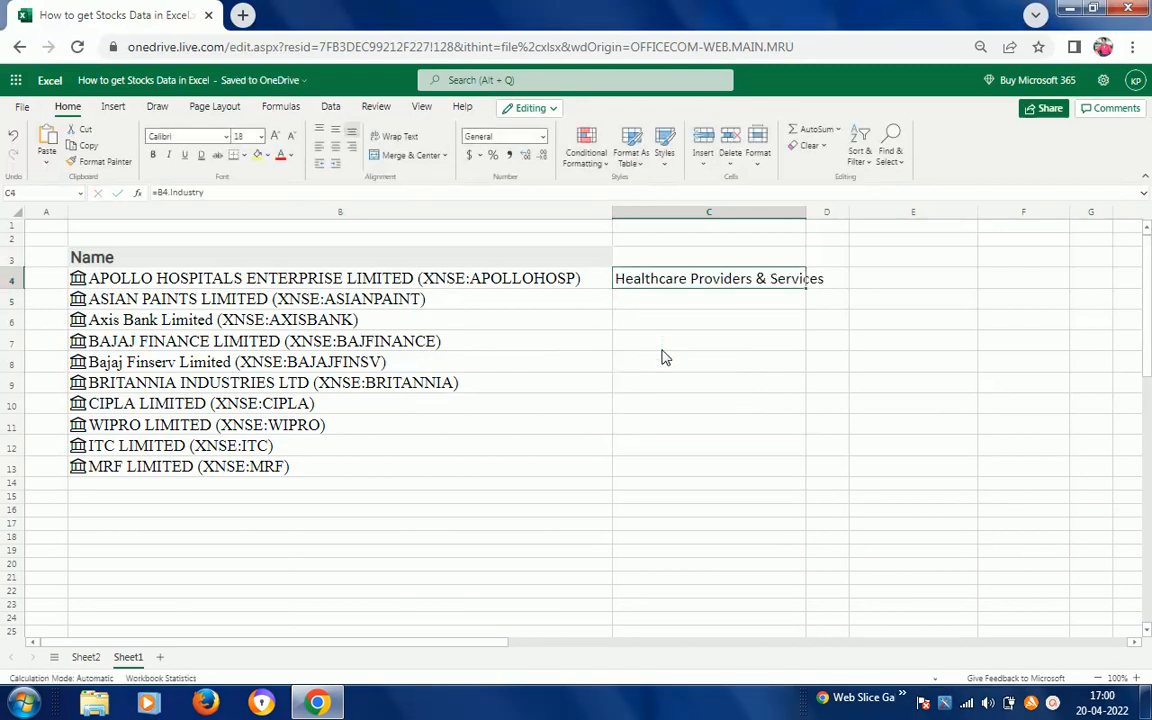
Step: Copy the Industry formula from C4 down through C13
{"action": "key", "text": "Right"}
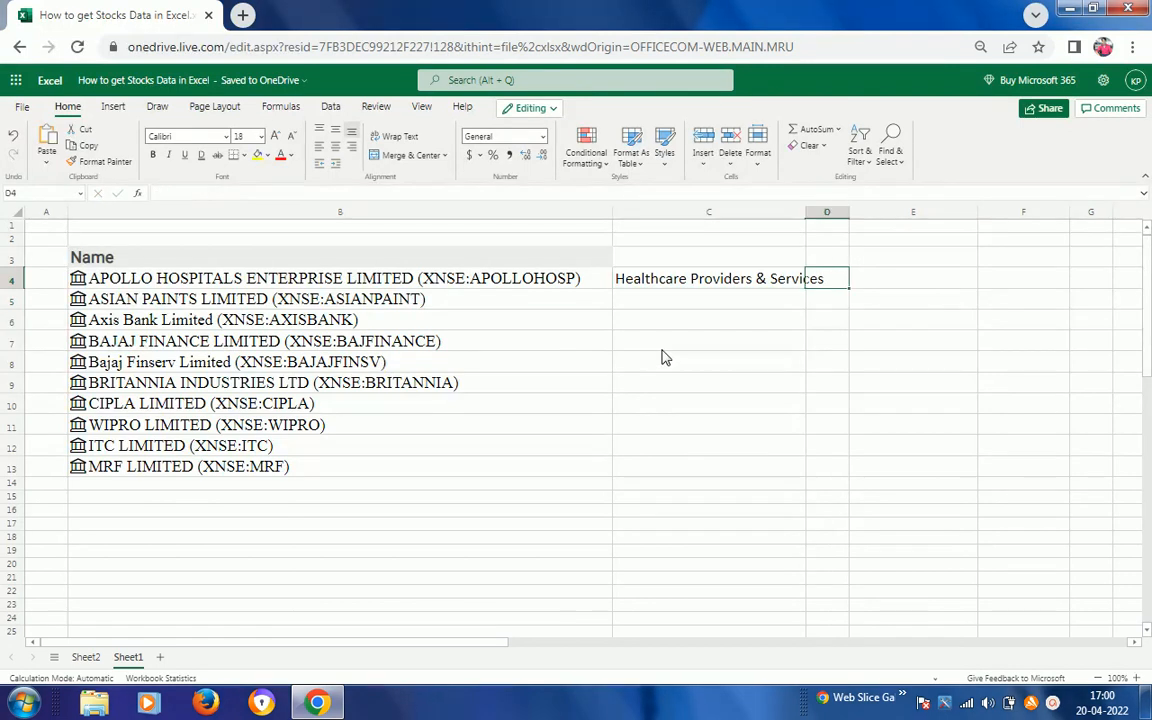
{"action": "key", "text": "Left"}
{"action": "key", "text": "shift+Down"}
{"action": "key", "text": "ctrl+c"}
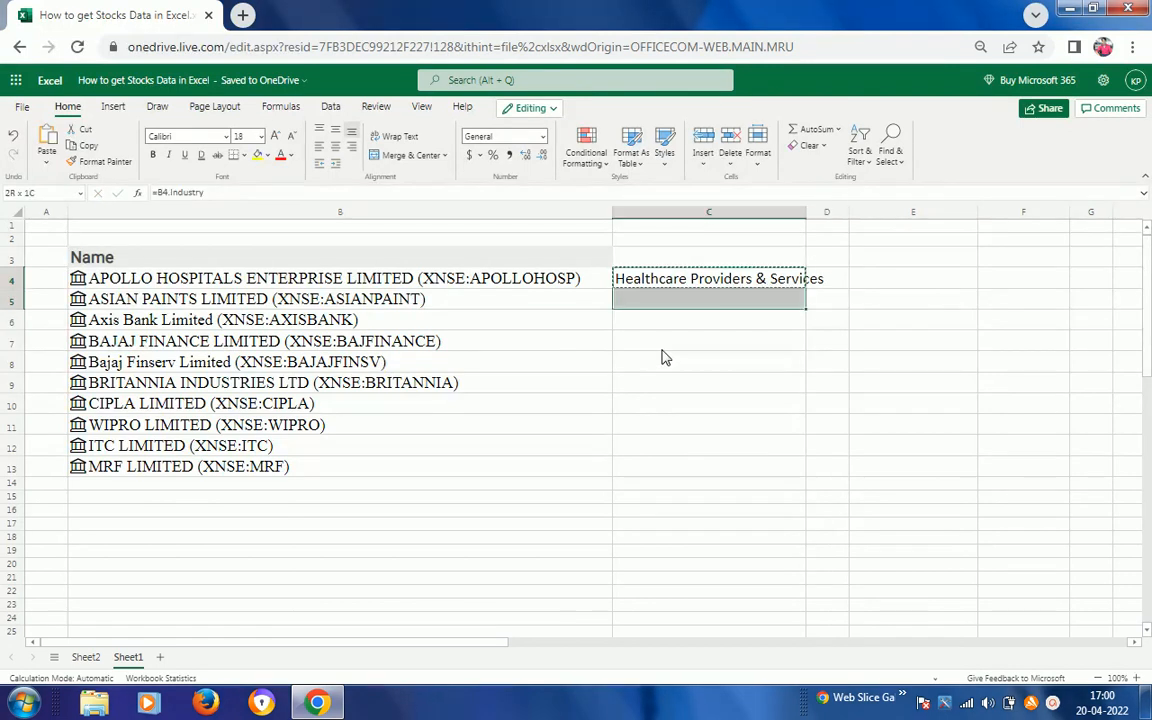
{"action": "key", "text": "shift+Down"}
{"action": "key", "text": "shift+Down"}
{"action": "key", "text": "shift+Down"}
{"action": "key", "text": "shift+Down"}
{"action": "key", "text": "shift+Down"}
{"action": "key", "text": "shift+Down"}
{"action": "key", "text": "shift+Down"}
{"action": "key", "text": "shift+Down"}
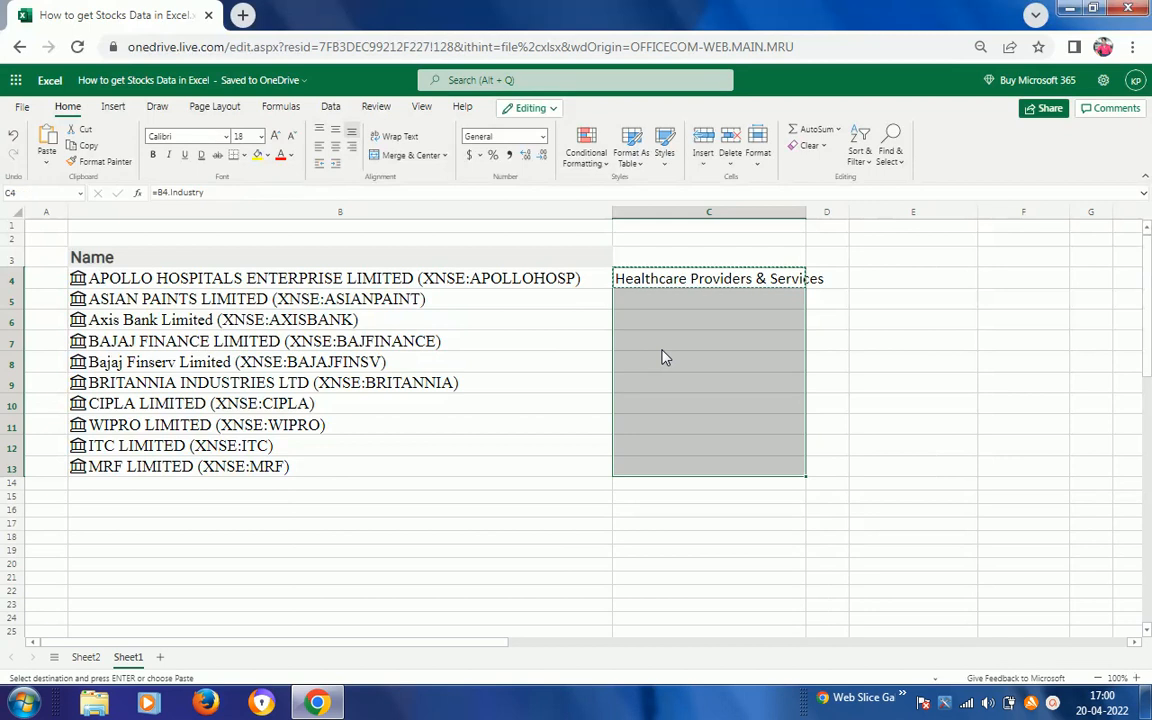
{"action": "key", "text": "ctrl+v"}
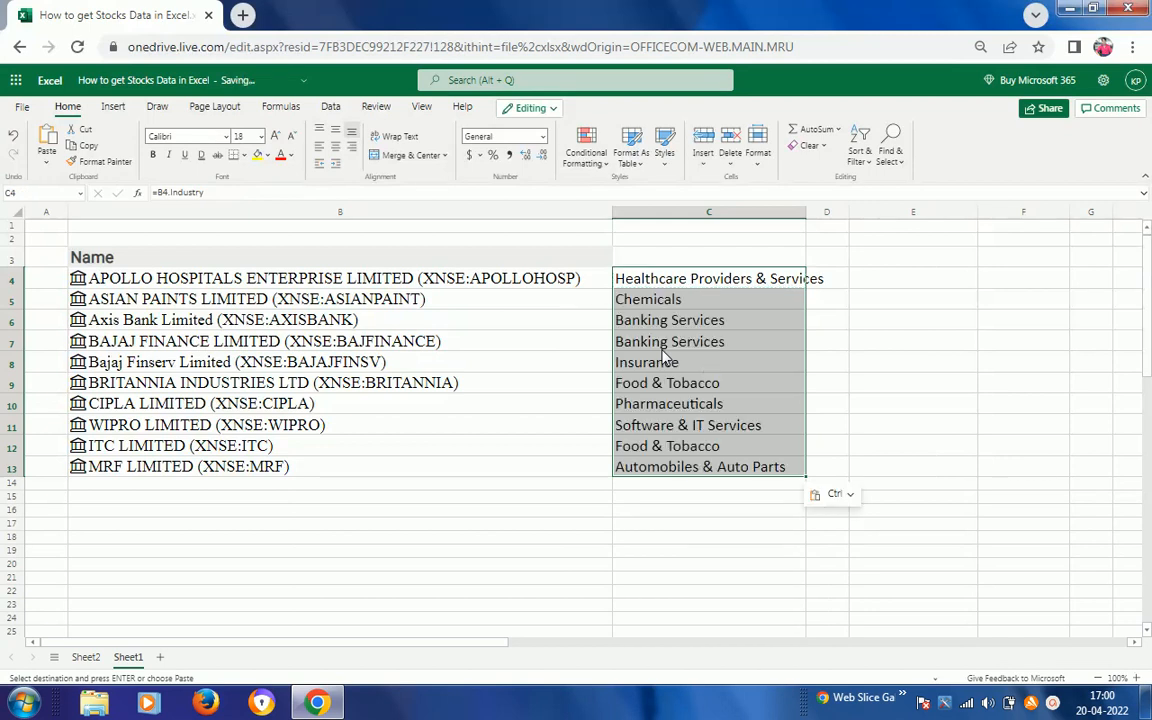
Step: Enter the formula =B4.Employees in D4, choosing Employees from the suggested stock fields
{"action": "key", "text": "Right"}
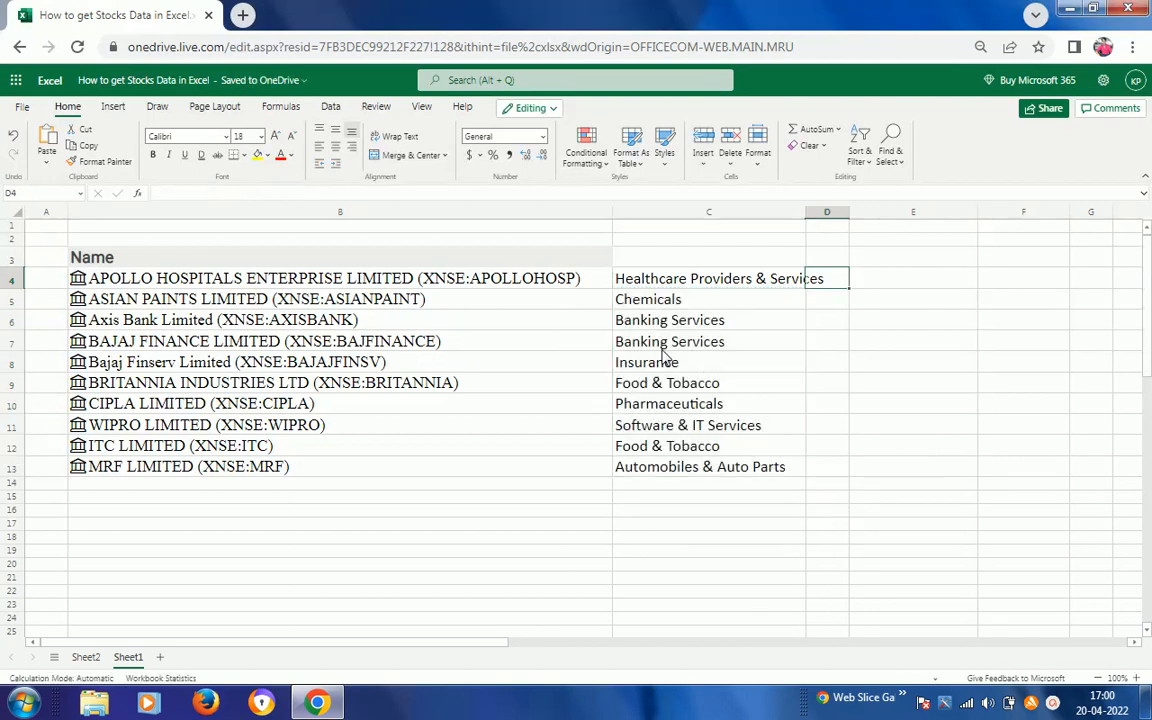
{"action": "type", "text": "="}
{"action": "key", "text": "Left"}
{"action": "key", "text": "Left"}
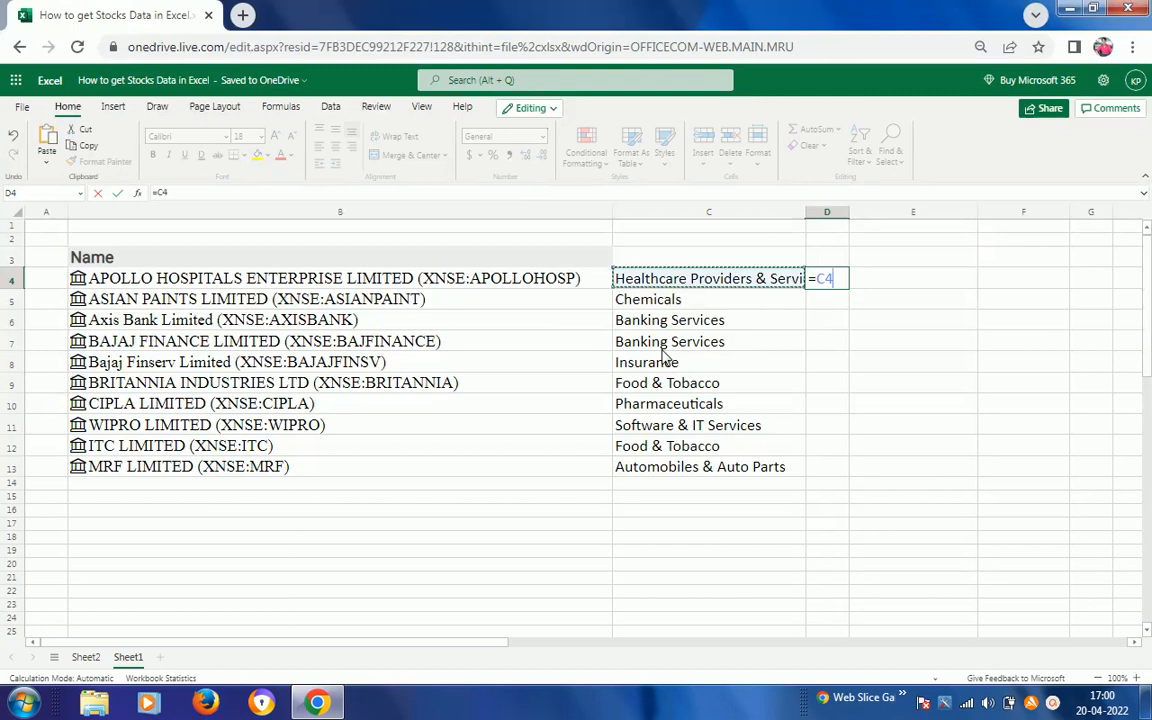
{"action": "type", "text": "."}
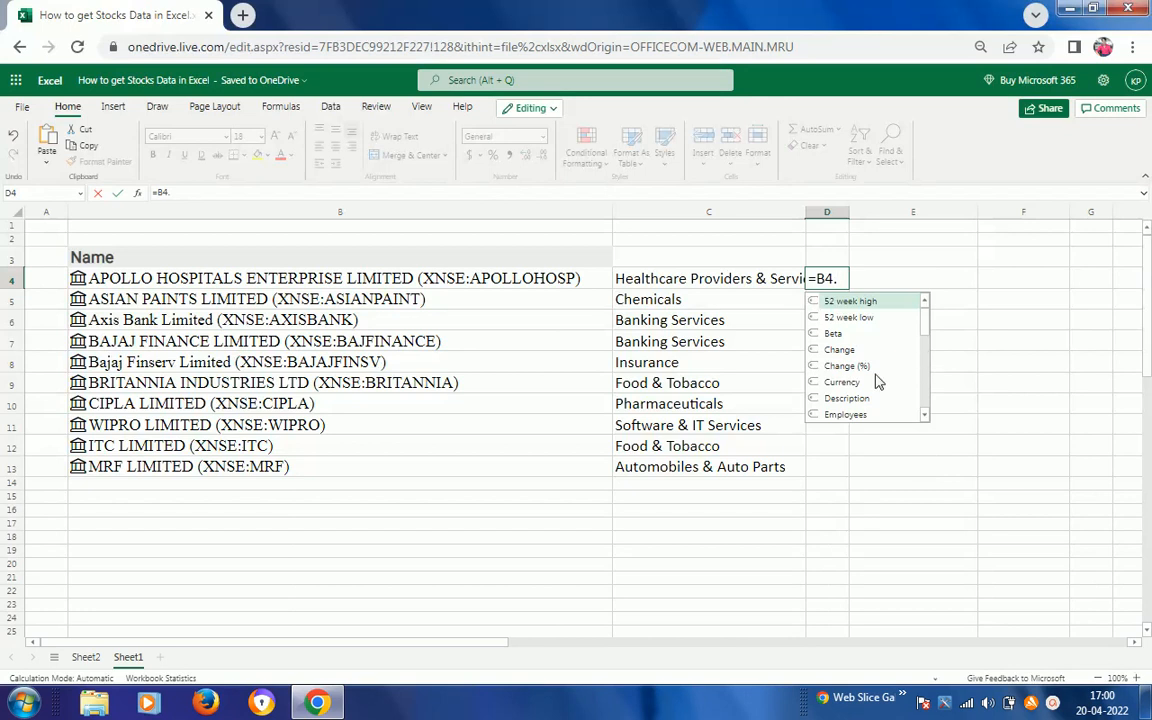
{"action": "left_click", "coordinate": [863, 418]}
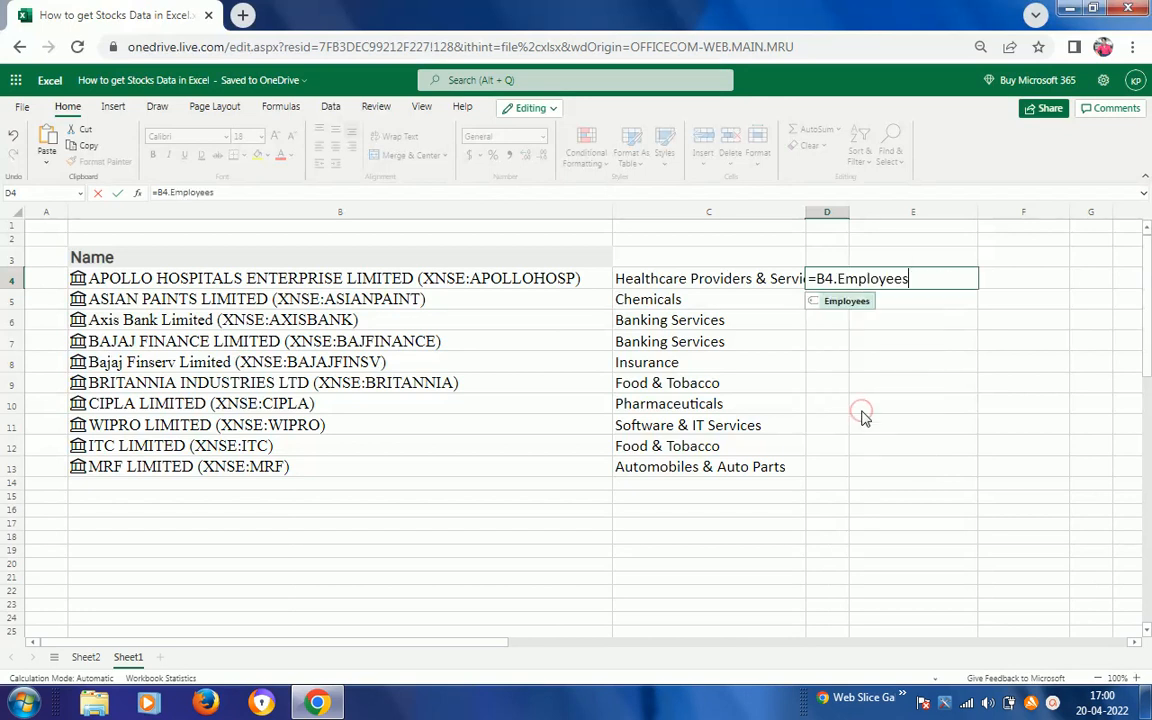
{"action": "key", "text": "Return"}
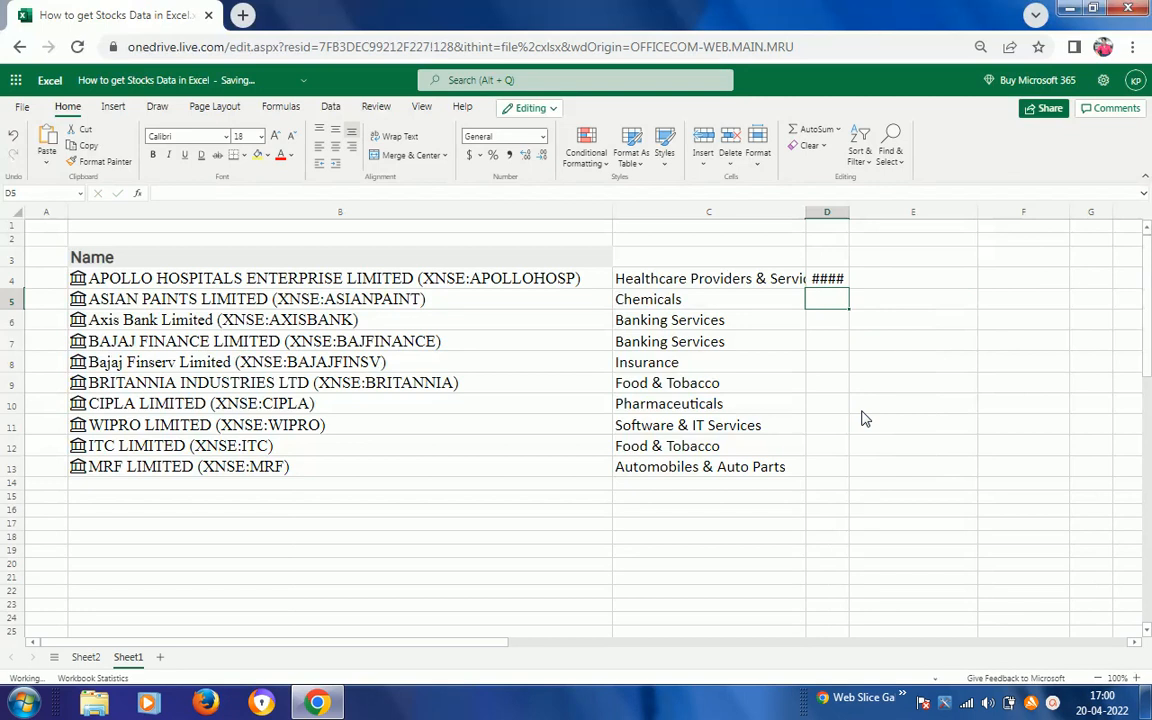
Step: Copy the Employees formula from D4 down through D13 and widen column D to fit the numbers
{"action": "key", "text": "Up"}
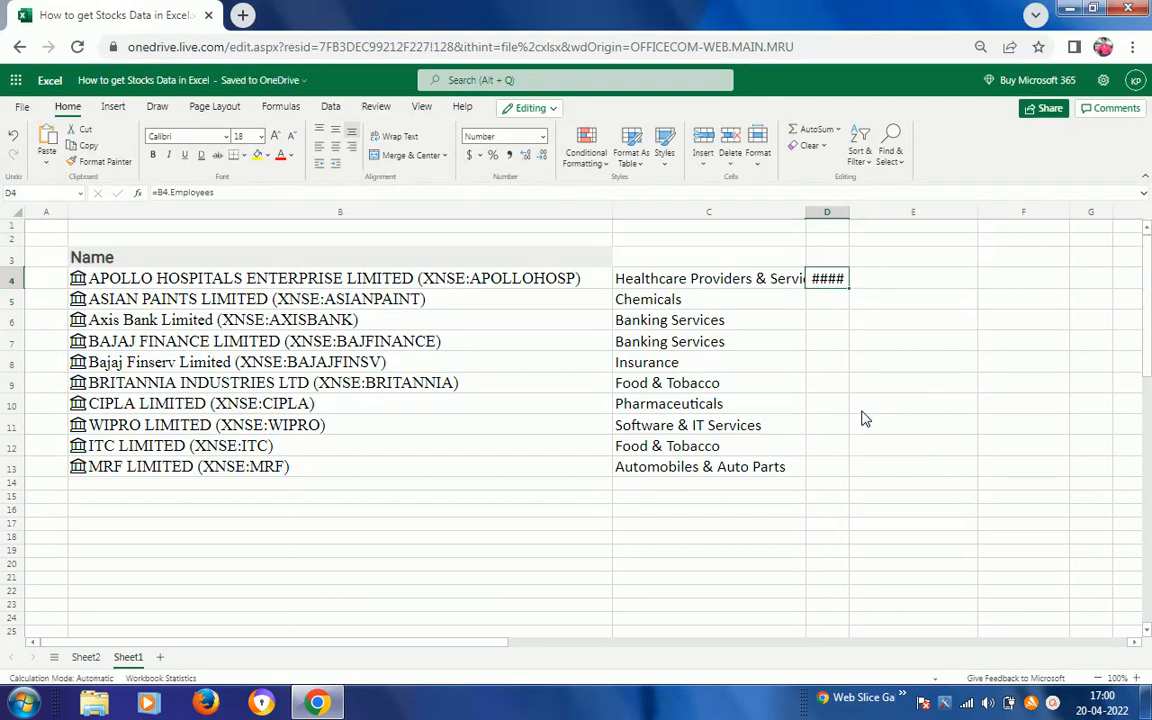
{"action": "key", "text": "shift+Down"}
{"action": "key", "text": "shift+Down"}
{"action": "key", "text": "shift+Down"}
{"action": "key", "text": "shift+Down"}
{"action": "key", "text": "shift+Down"}
{"action": "key", "text": "shift+Down"}
{"action": "key", "text": "shift+Down"}
{"action": "key", "text": "shift+Down"}
{"action": "key", "text": "shift+Down"}
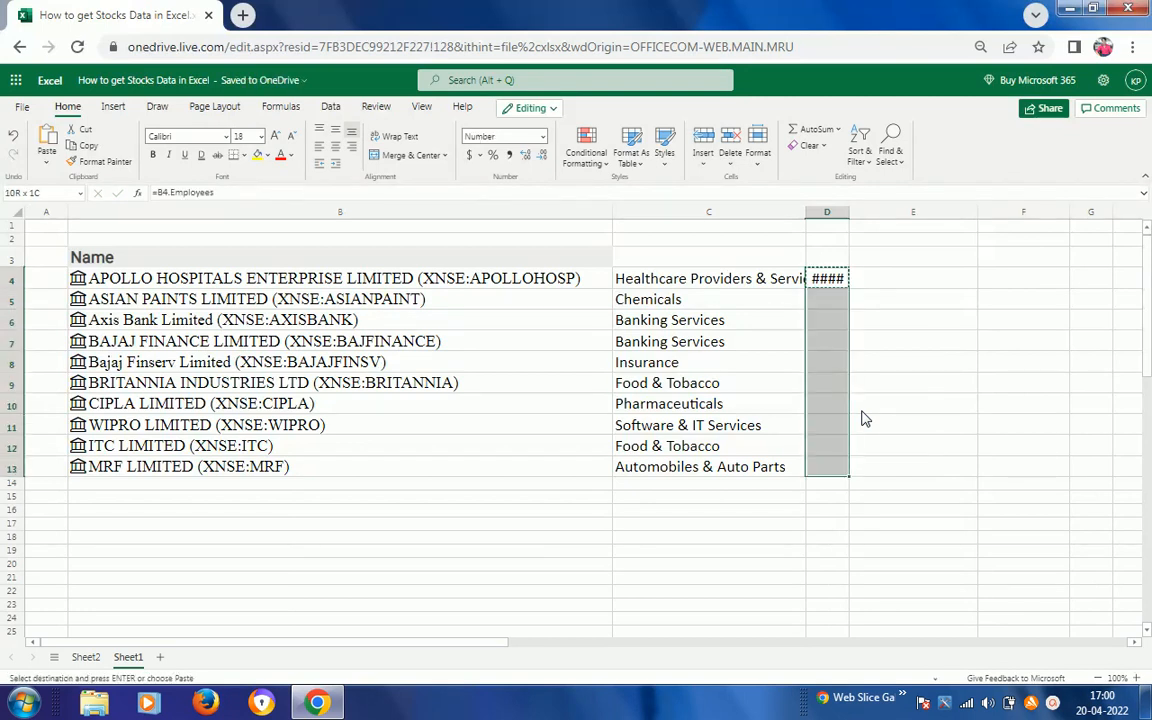
{"action": "key", "text": "ctrl+v"}
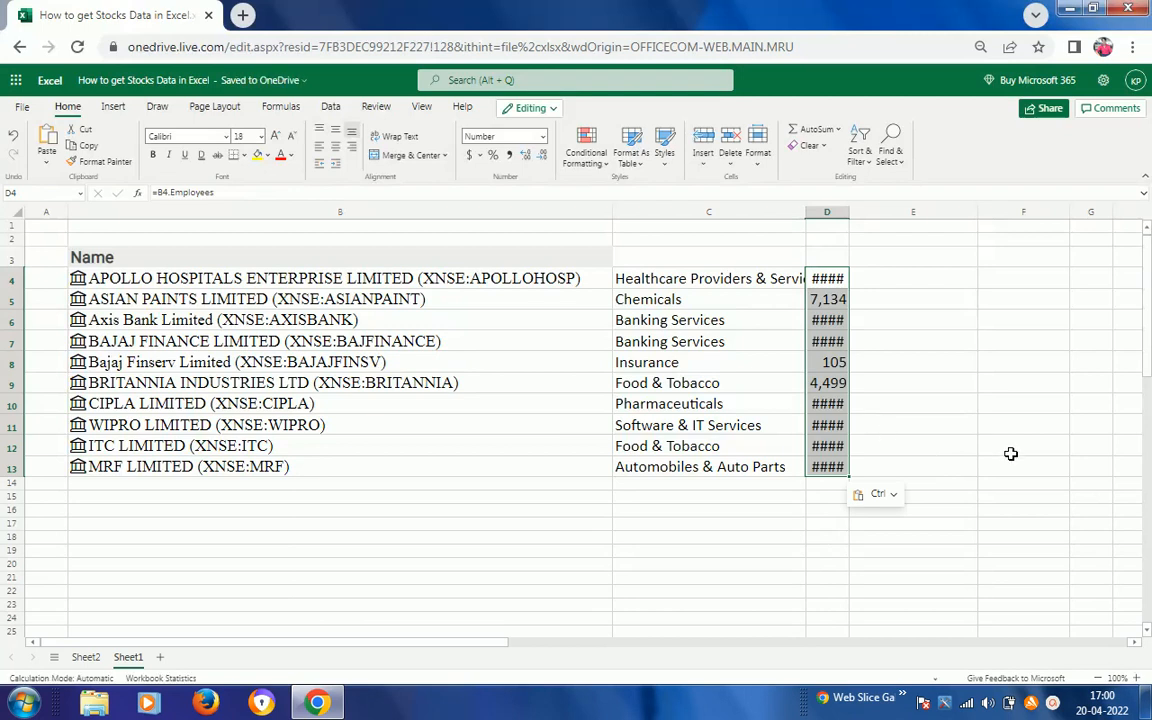
{"action": "left_click_drag", "start_coordinate": [849, 212], "coordinate": [888, 225]}
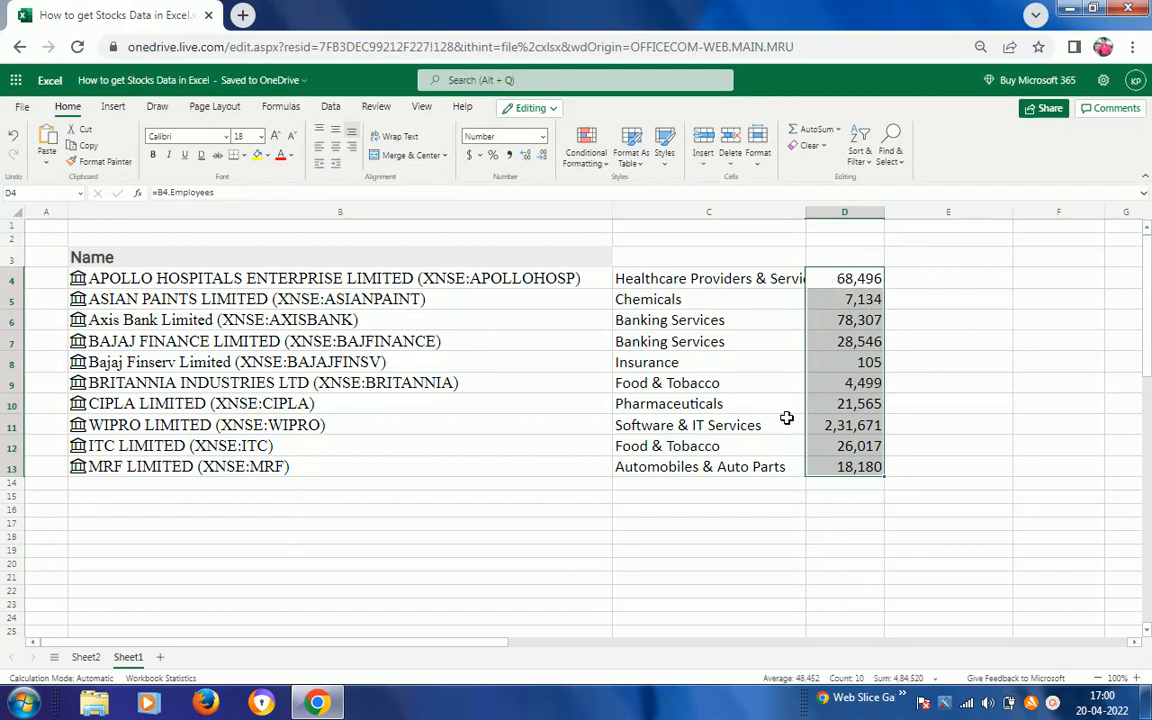
{"action": "left_click", "coordinate": [845, 425]}
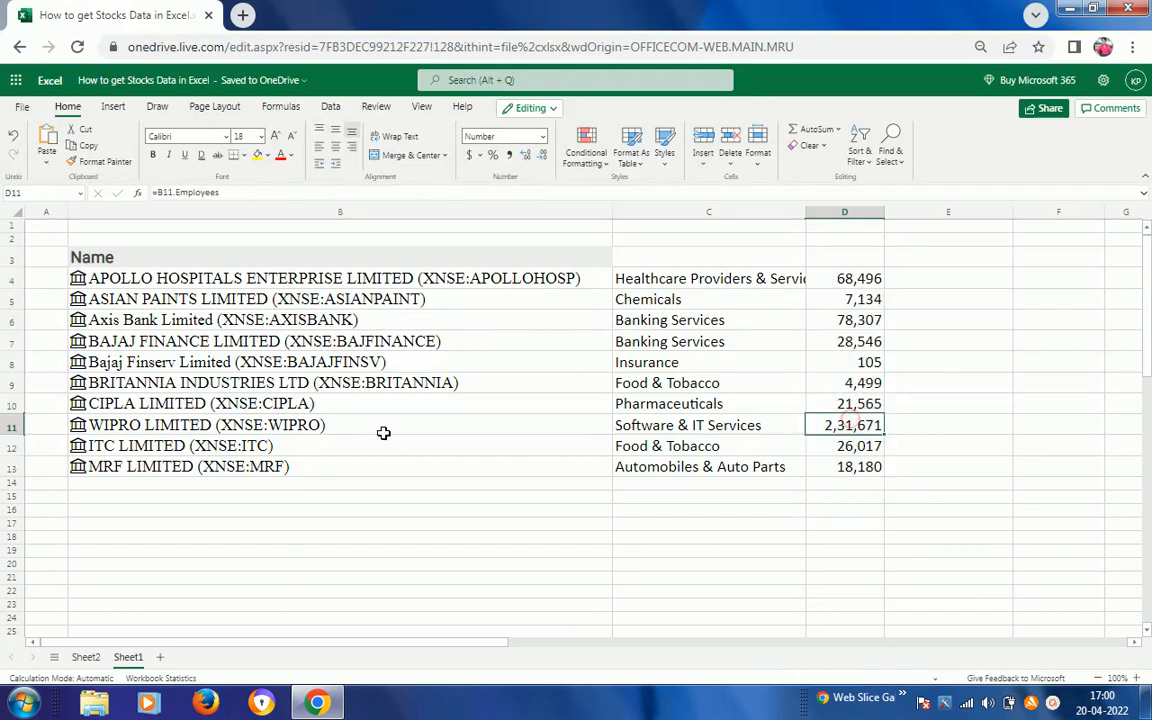
Step: Enter the formula =B4.[52 week high] in E4, choosing 52 week high from the suggested stock fields
{"action": "left_click", "coordinate": [288, 425]}
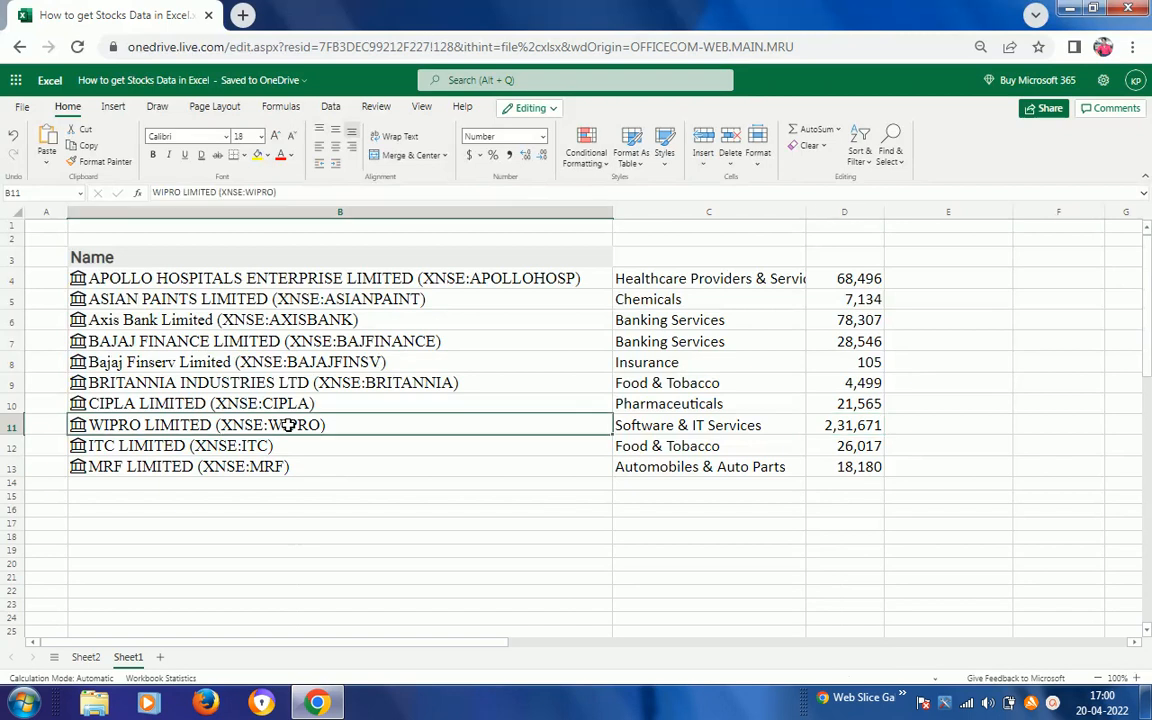
{"action": "left_click", "coordinate": [926, 281]}
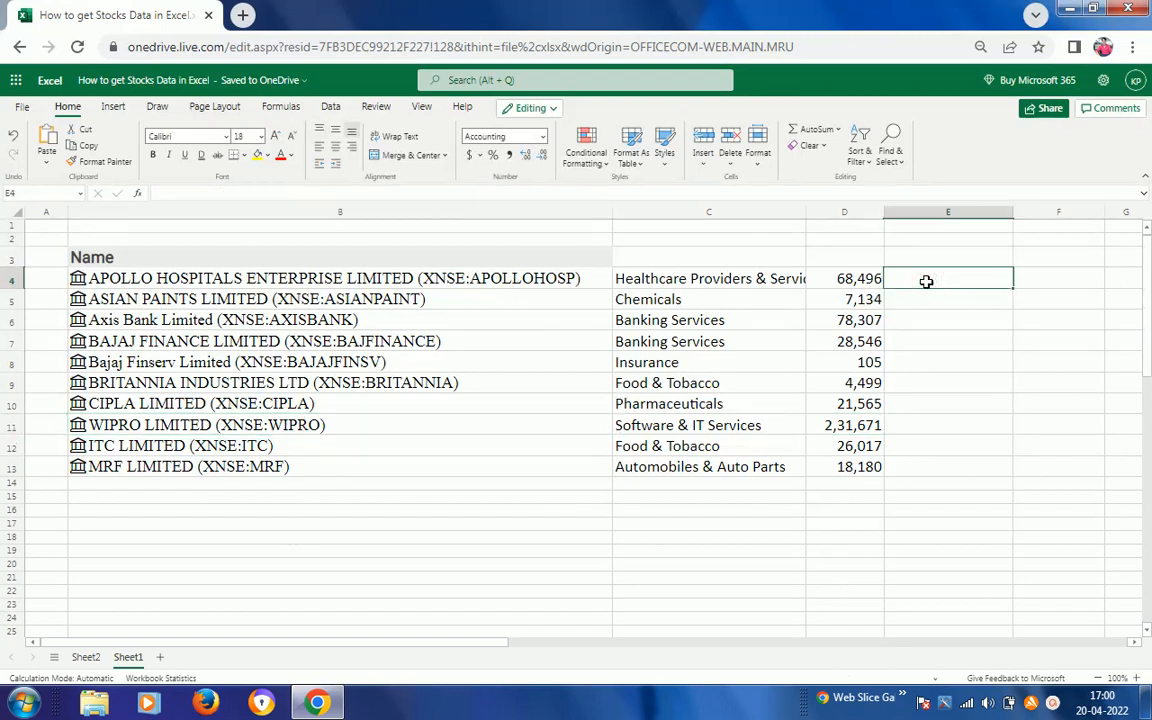
{"action": "type", "text": "="}
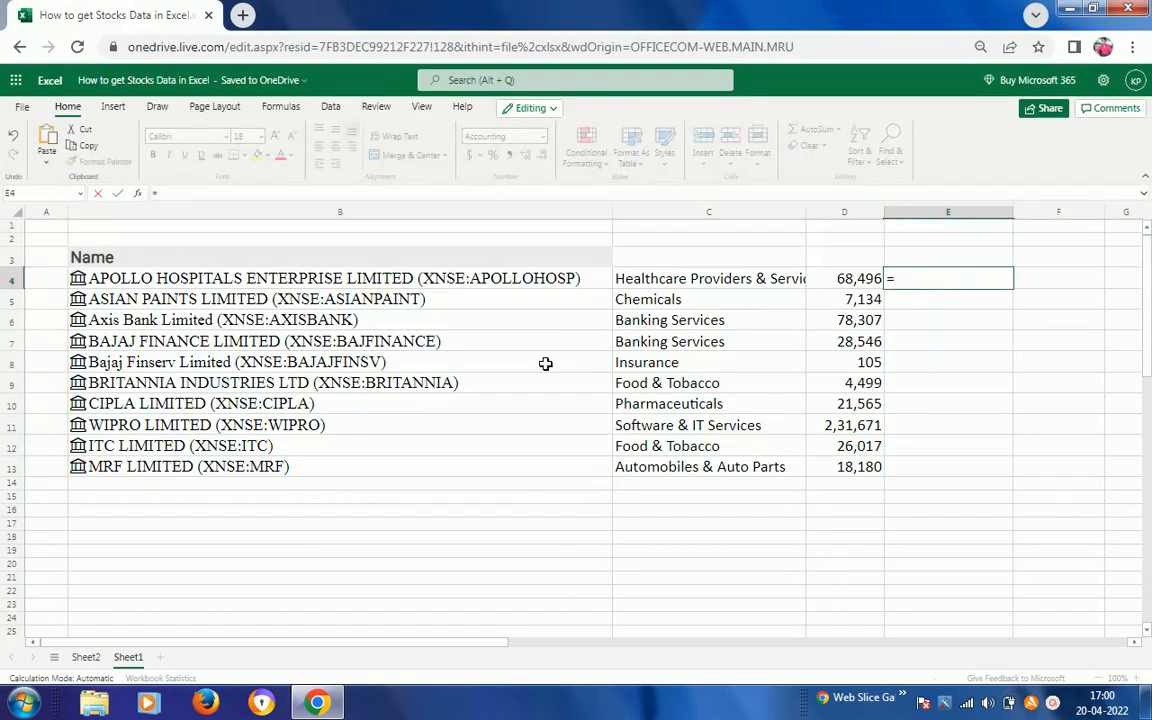
{"action": "left_click", "coordinate": [516, 276]}
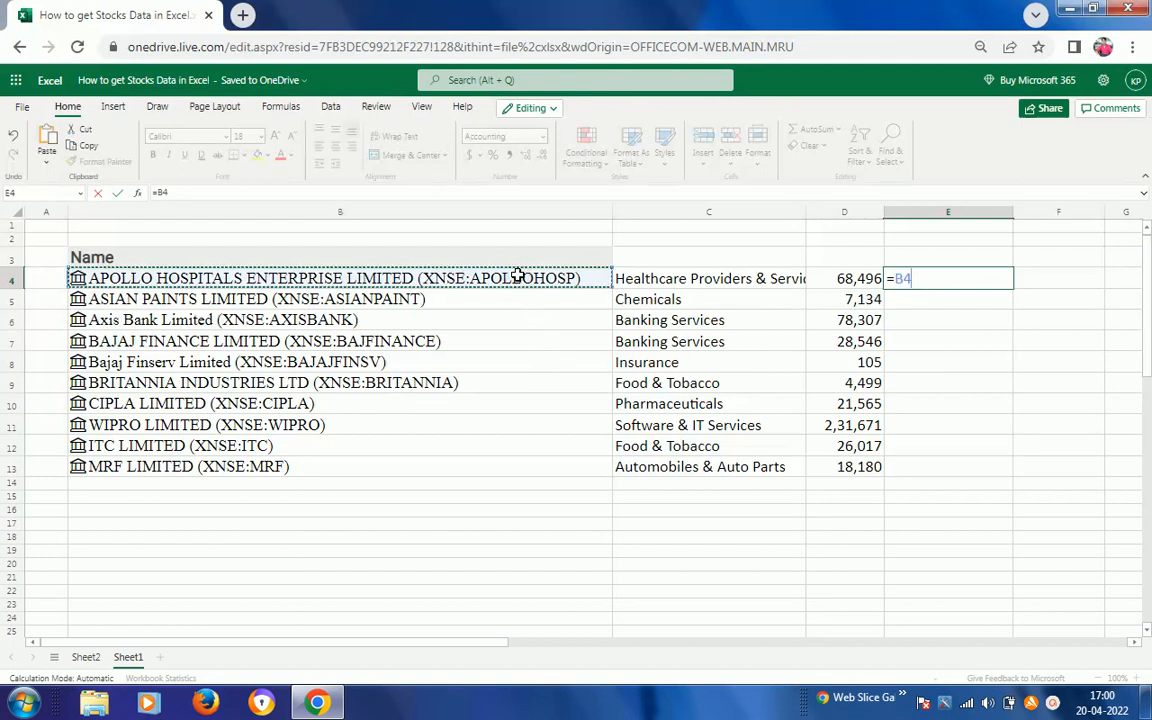
{"action": "type", "text": "."}
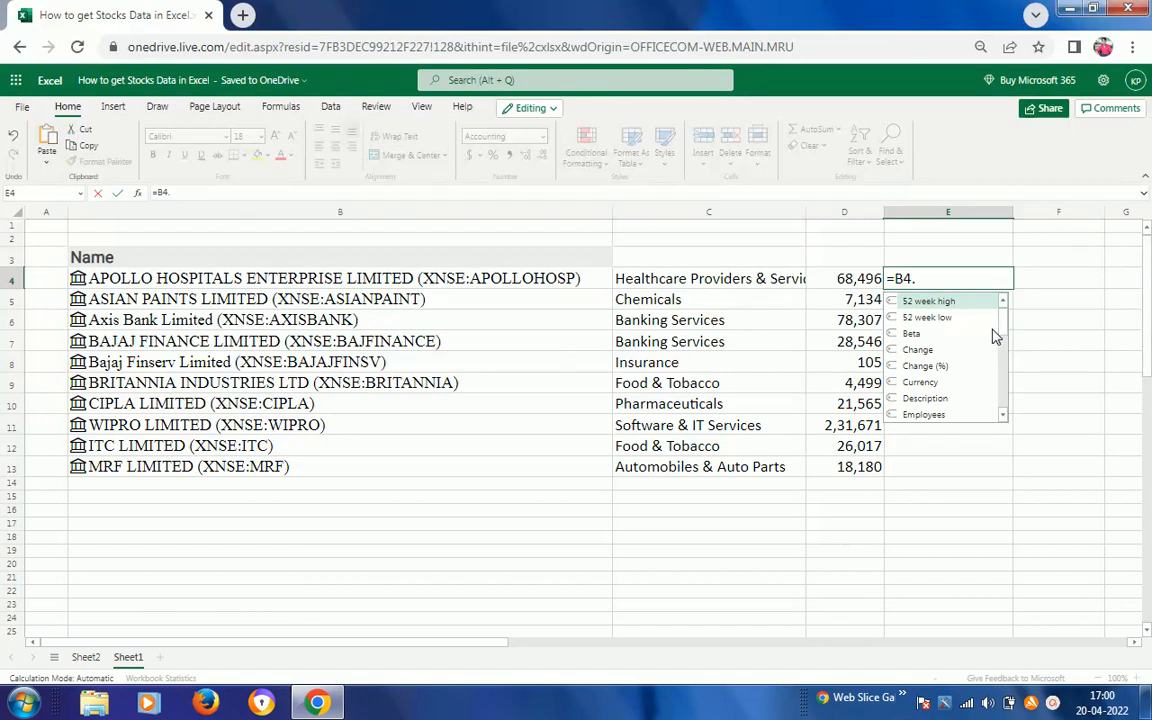
{"action": "left_click", "coordinate": [965, 305]}
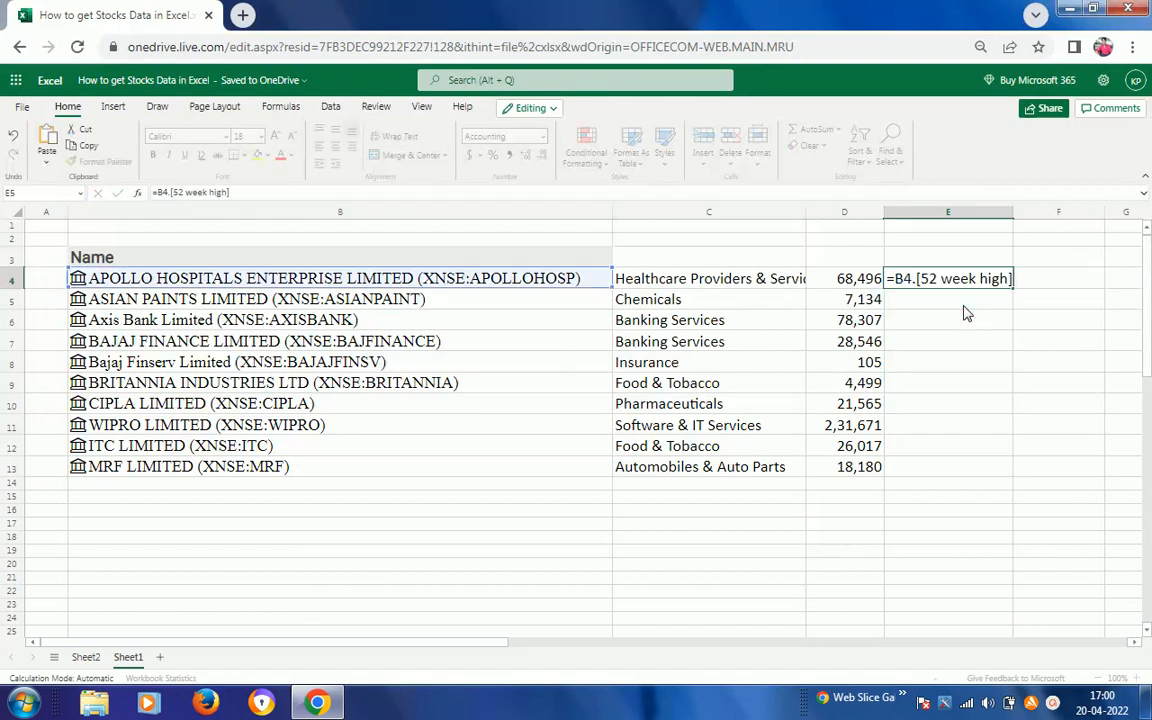
{"action": "key", "text": "Return"}
Step: Copy the 52 week high formula from E4 down through E13
{"action": "key", "text": "Up"}
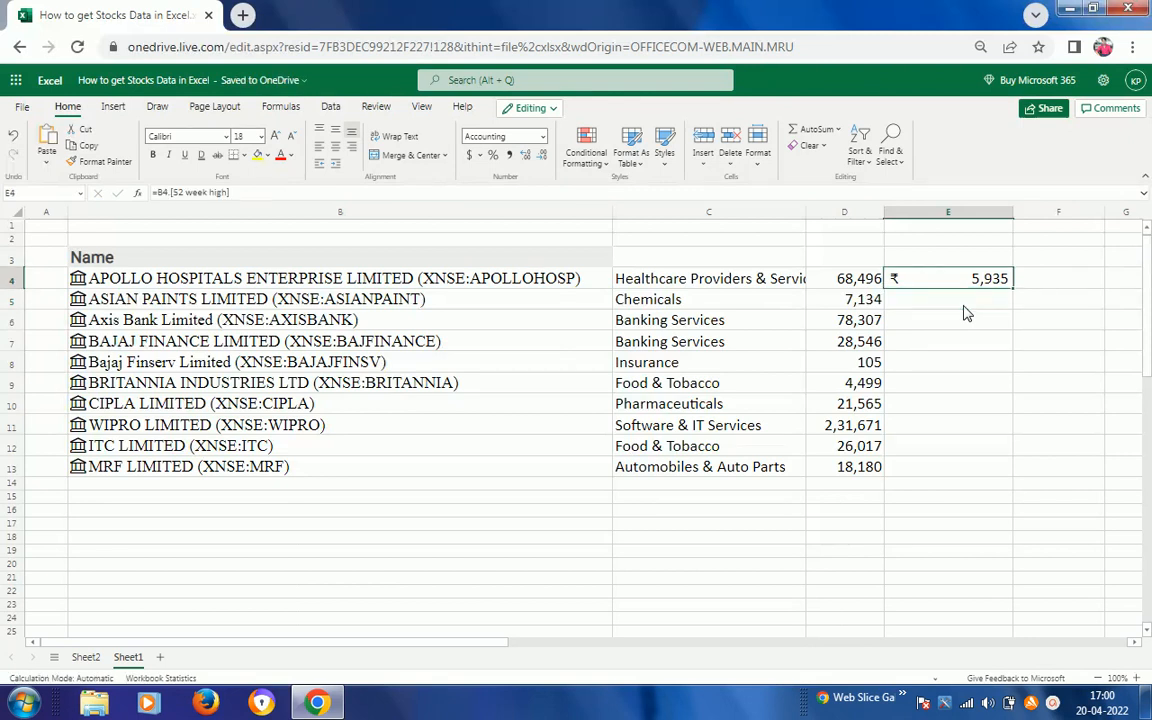
{"action": "key", "text": "ctrl+c"}
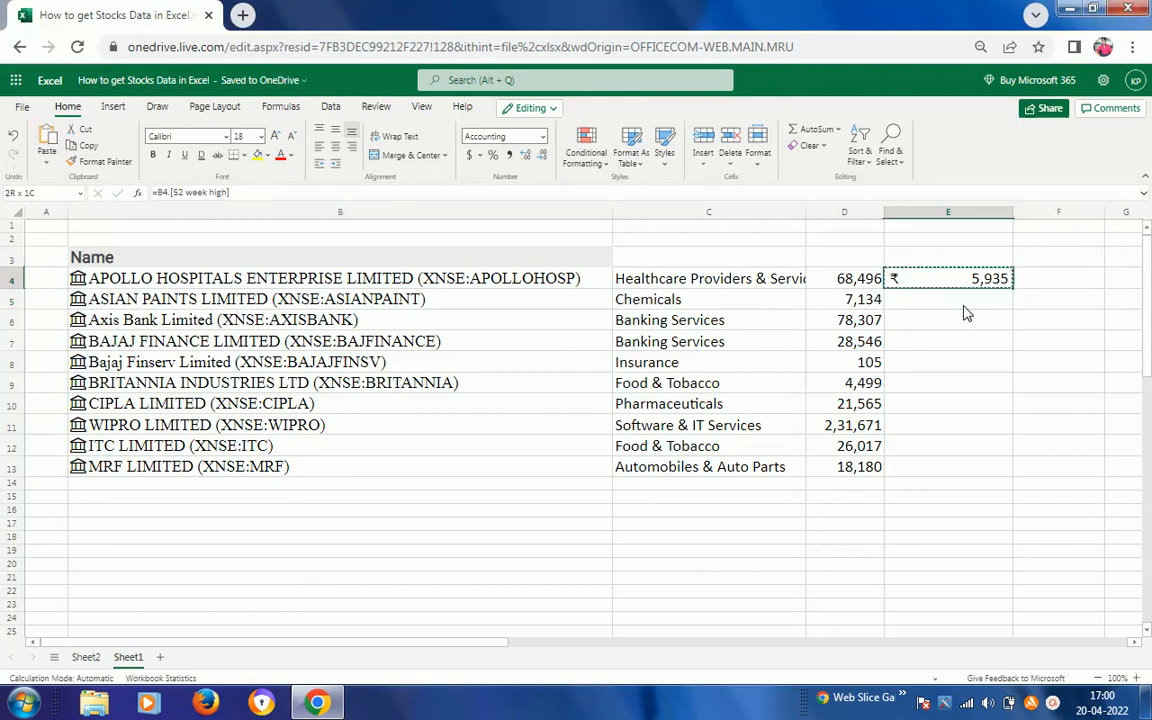
{"action": "key", "text": "shift+Down"}
{"action": "key", "text": "shift+Down"}
{"action": "key", "text": "shift+Down"}
{"action": "key", "text": "shift+Down"}
{"action": "key", "text": "shift+Down"}
{"action": "key", "text": "shift+Down"}
{"action": "key", "text": "shift+Down"}
{"action": "key", "text": "shift+Down"}
{"action": "key", "text": "shift+Down"}
{"action": "key", "text": "shift+Down"}
{"action": "key", "text": "shift+Up"}
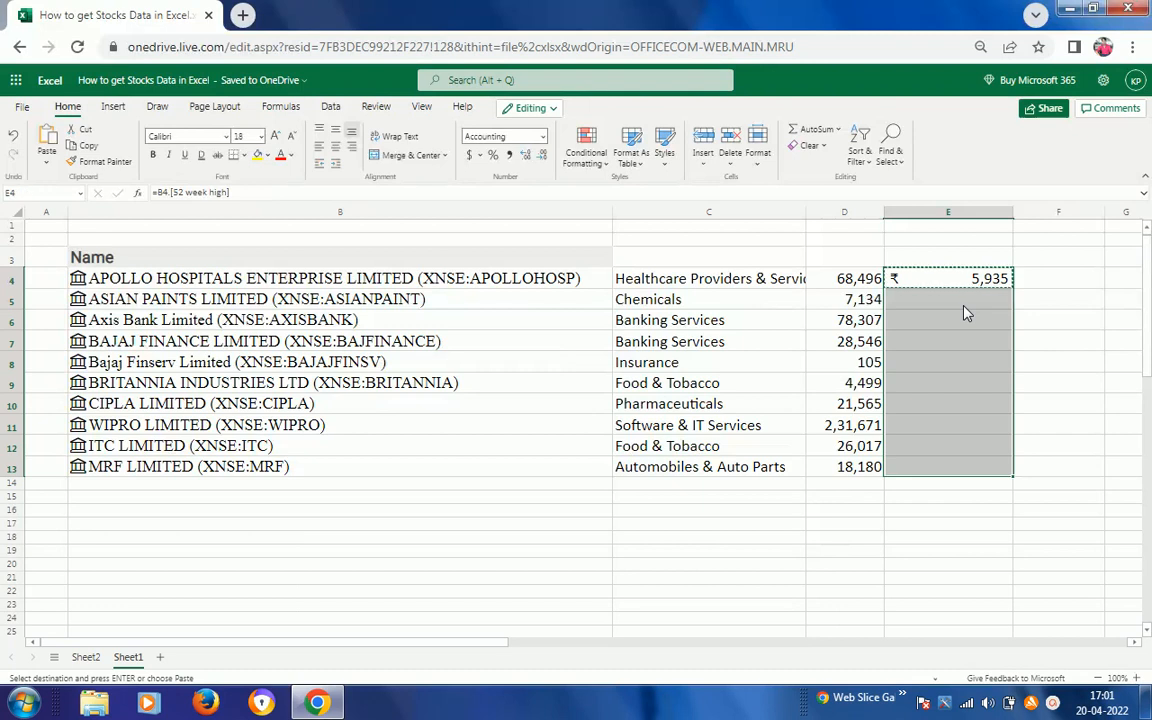
{"action": "key", "text": "ctrl+v"}
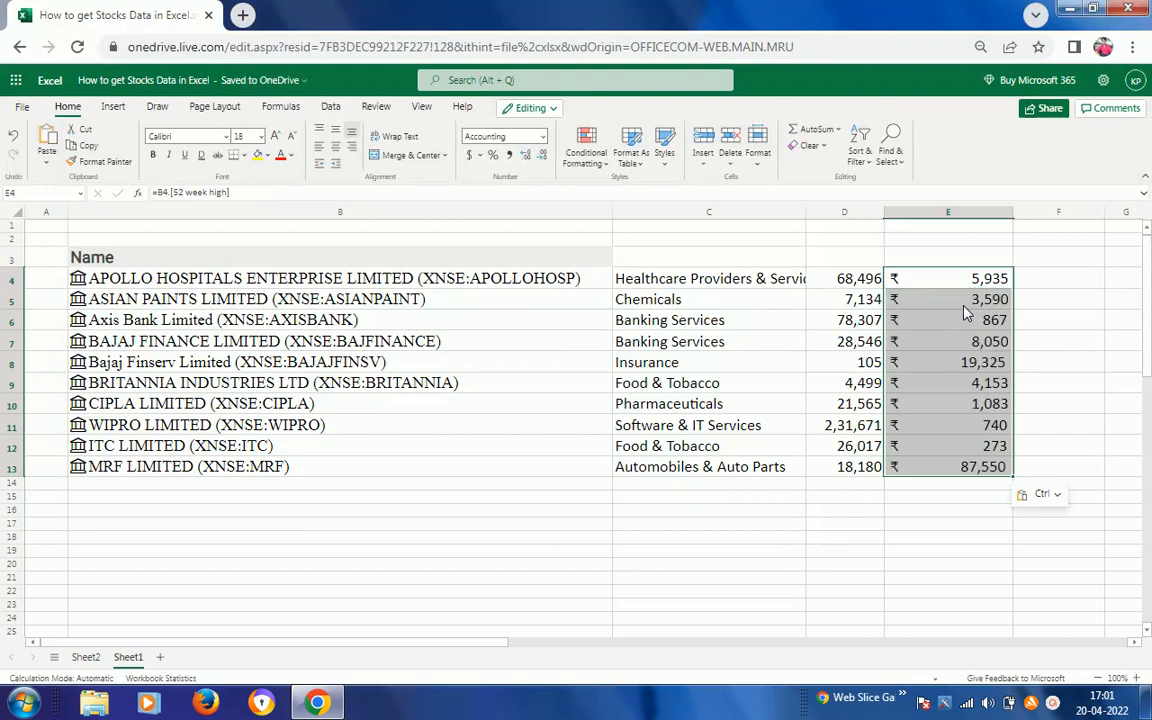
Step: Enter the formula =B4.[52 week low] in F4, choosing 52 week low from the suggested stock fields
{"action": "key", "text": "Right"}
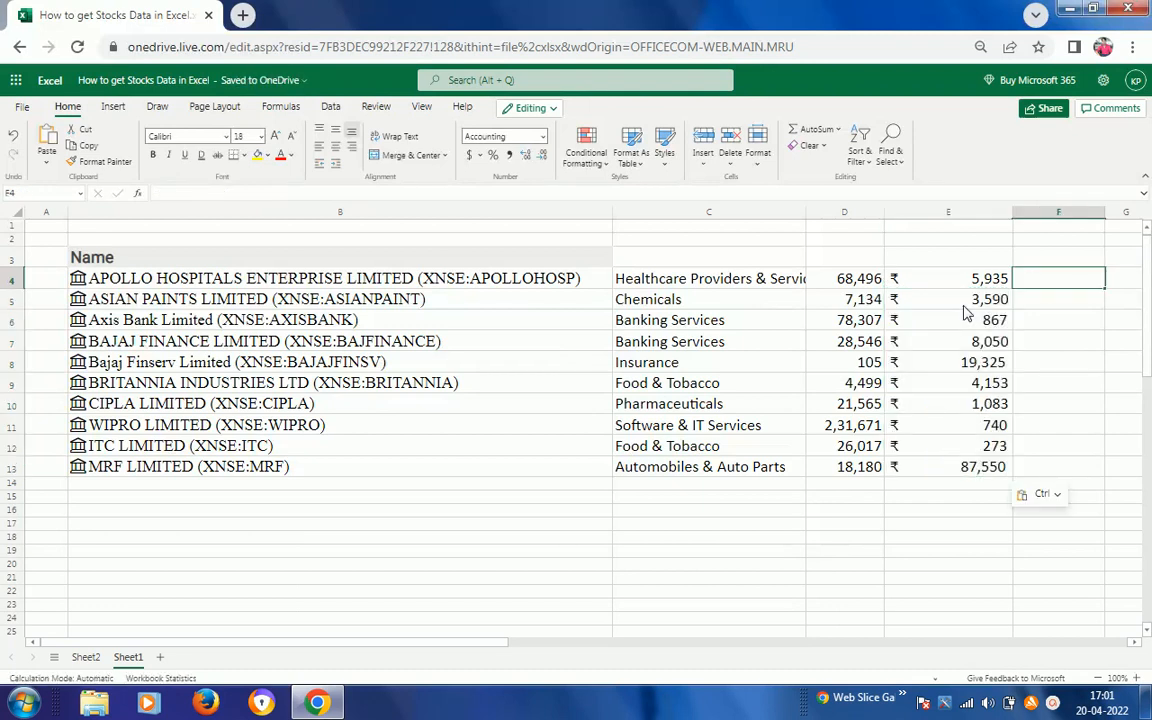
{"action": "type", "text": "="}
{"action": "key", "text": "Left"}
{"action": "key", "text": "Left"}
{"action": "key", "text": "Left"}
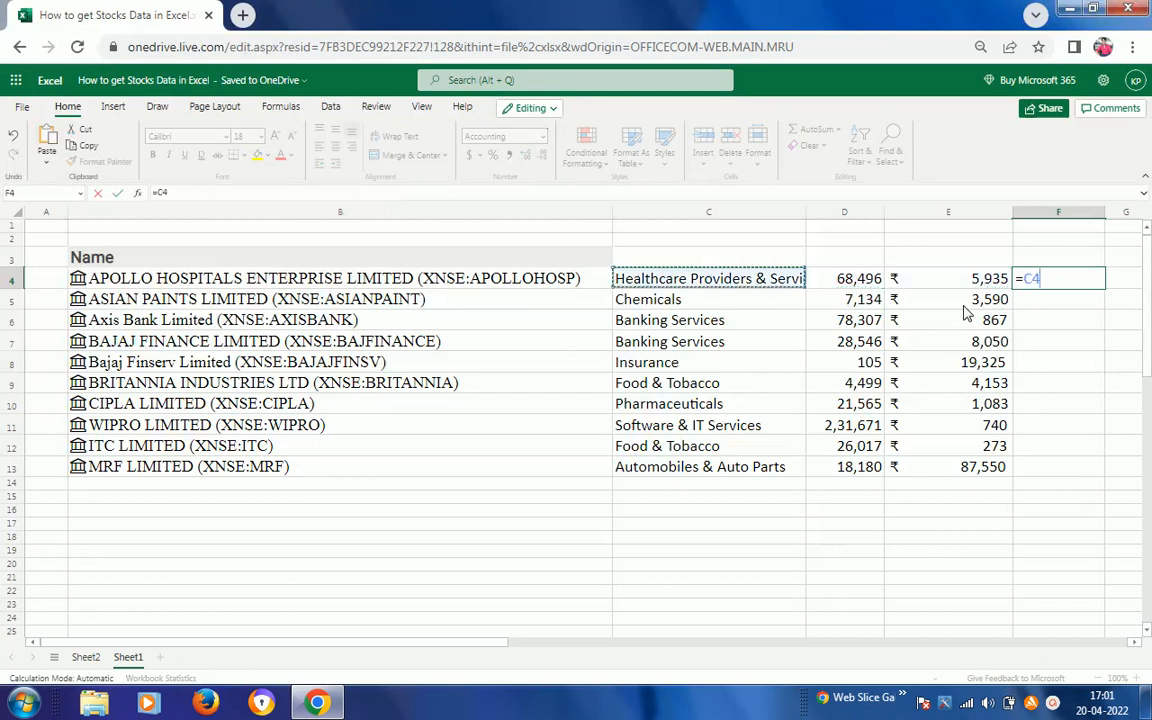
{"action": "type", "text": "."}
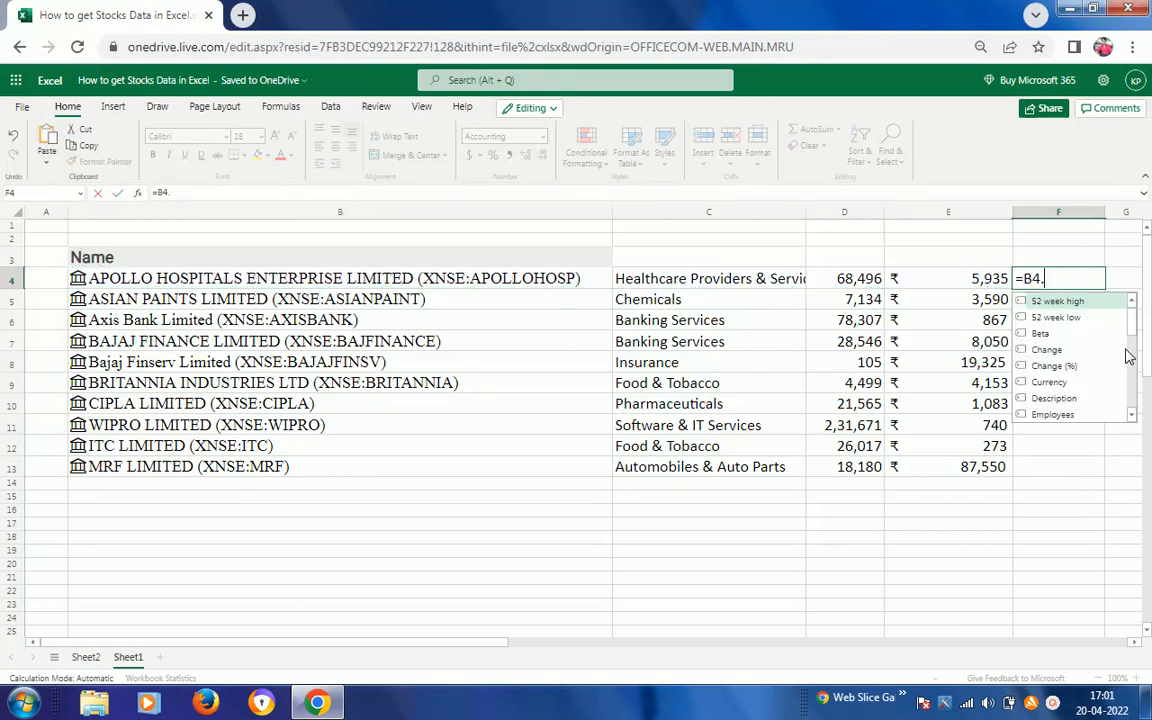
{"action": "left_click_drag", "start_coordinate": [1133, 331], "coordinate": [1133, 333]}
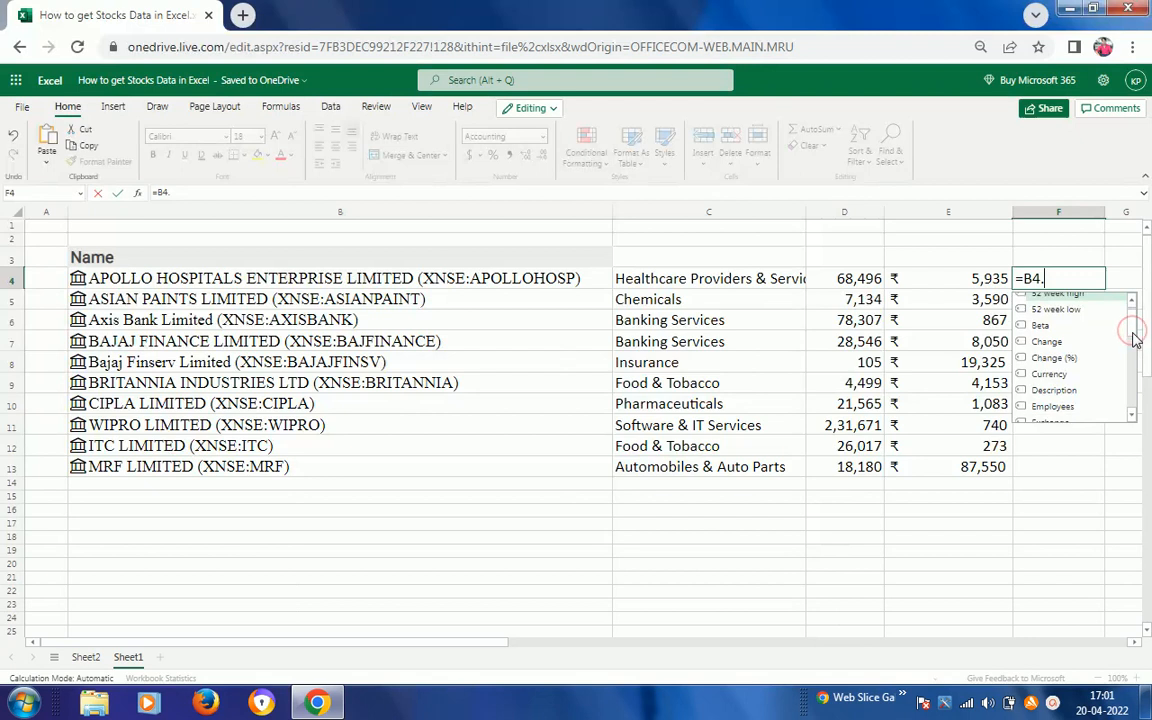
{"action": "left_click", "coordinate": [1058, 309]}
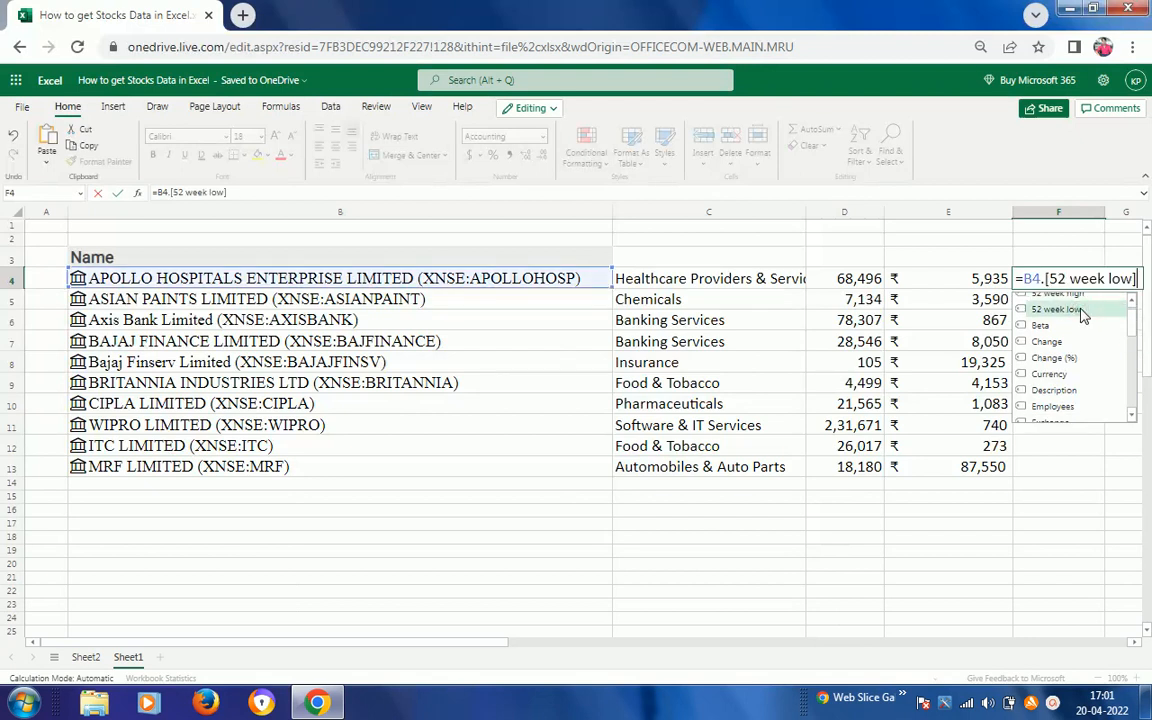
{"action": "key", "text": "Return"}
Step: Copy the 52 week low formula from F4 down through F13
{"action": "key", "text": "Up"}
{"action": "key", "text": "ctrl+c"}
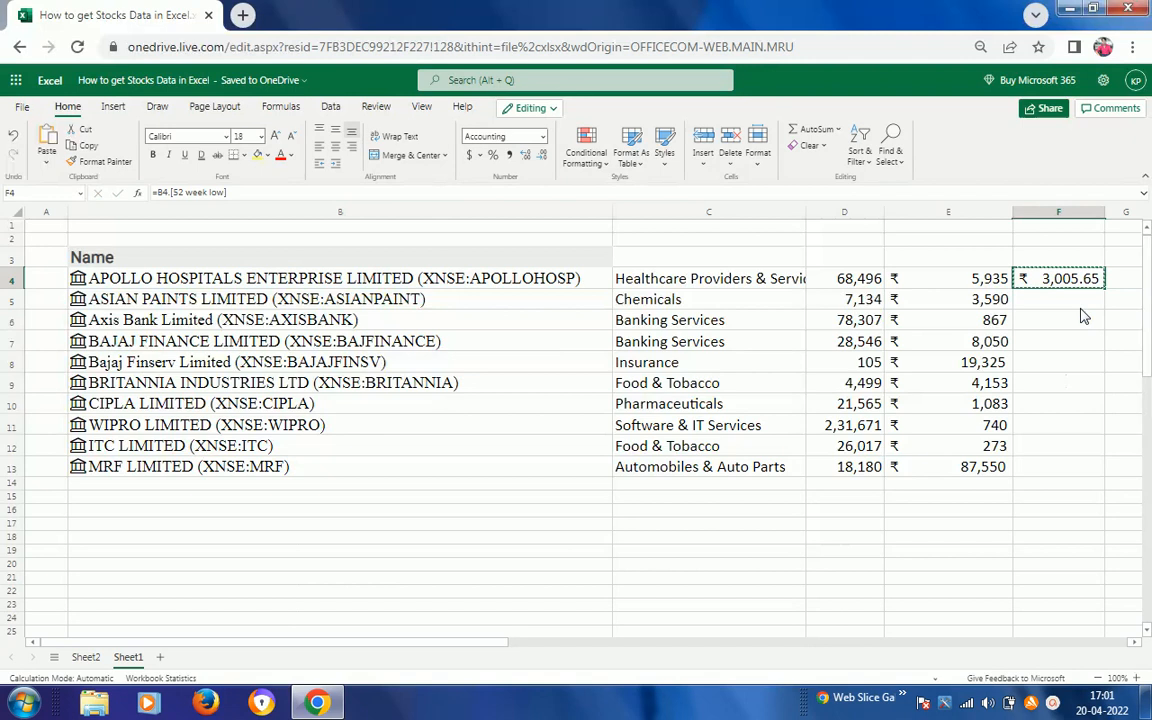
{"action": "key", "text": "shift+Down"}
{"action": "key", "text": "shift+Down"}
{"action": "key", "text": "shift+Down"}
{"action": "key", "text": "shift+Down"}
{"action": "key", "text": "shift+Down"}
{"action": "key", "text": "shift+Down"}
{"action": "key", "text": "shift+Down"}
{"action": "key", "text": "shift+Down"}
{"action": "key", "text": "shift+Down"}
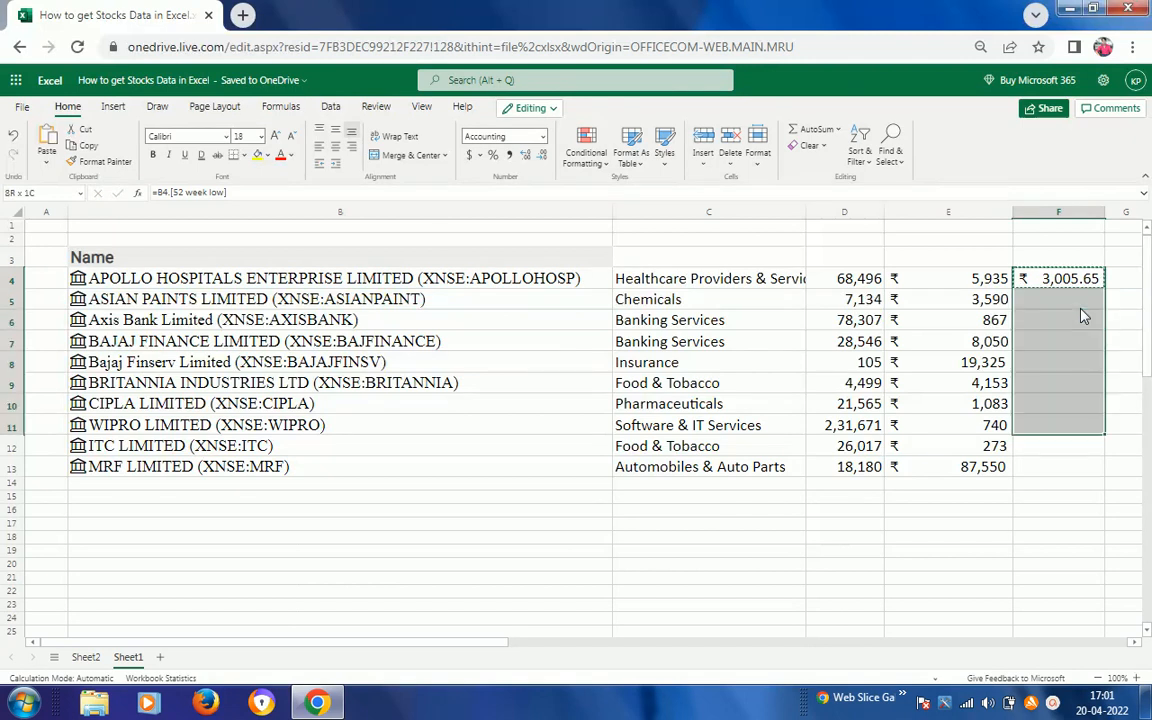
{"action": "key", "text": "Return"}
Step: Enter the formula =B4.Description in G4, choosing Description from the suggested stock fields
{"action": "key", "text": "Right"}
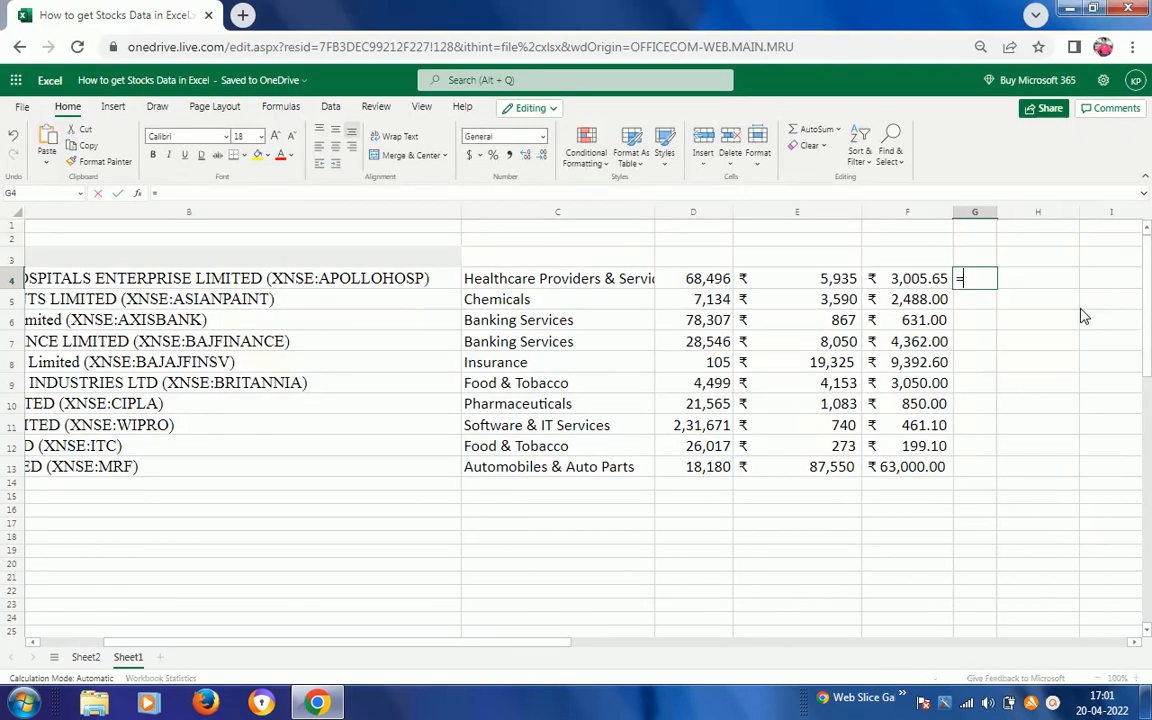
{"action": "type", "text": "="}
{"action": "key", "text": "Left"}
{"action": "key", "text": "Left"}
{"action": "key", "text": "Left"}
{"action": "key", "text": "Left"}
{"action": "key", "text": "Left"}
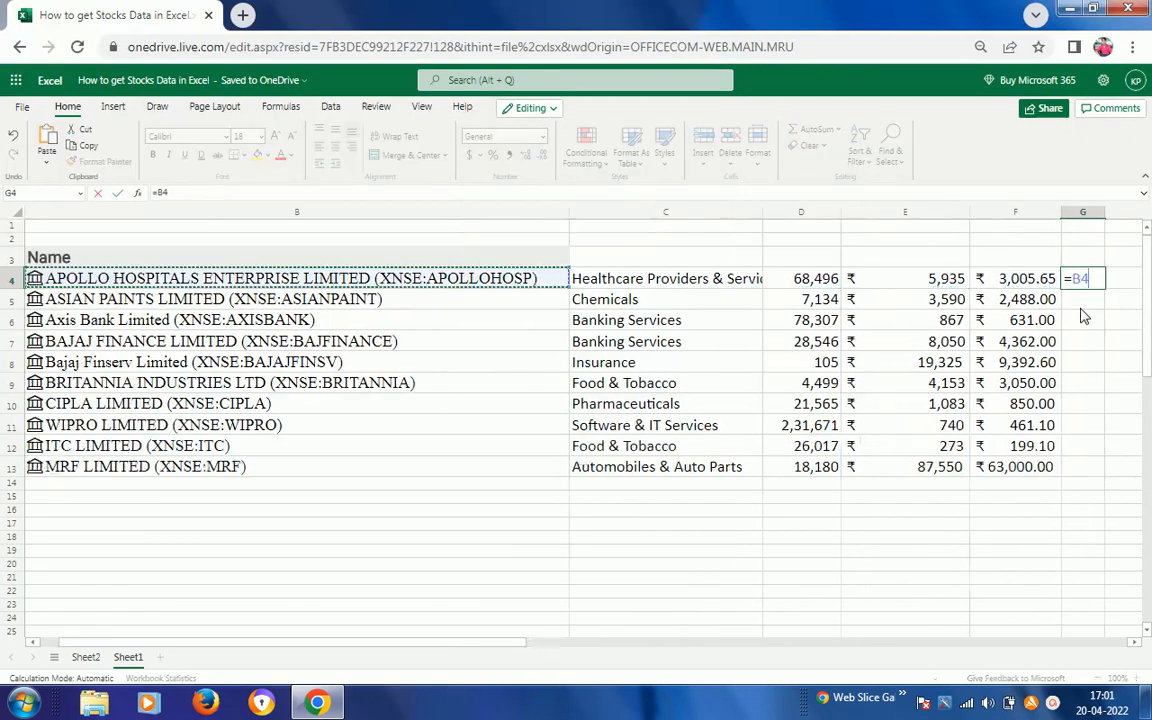
{"action": "type", "text": "."}
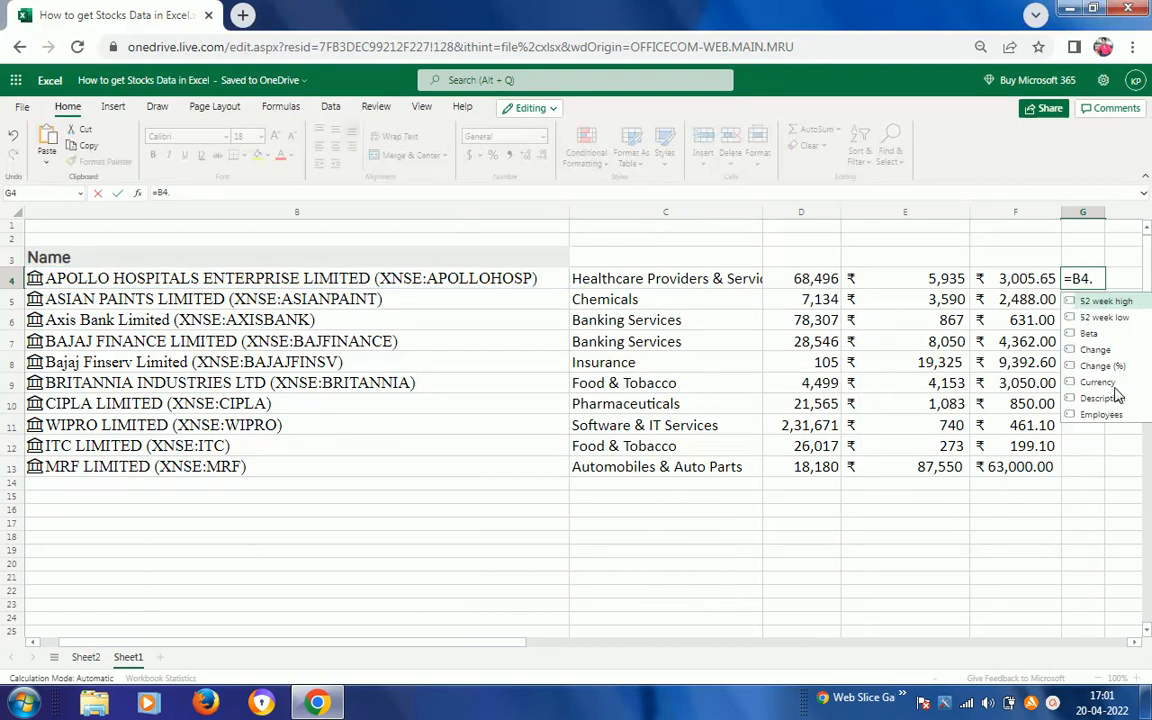
{"action": "left_click", "coordinate": [1120, 399]}
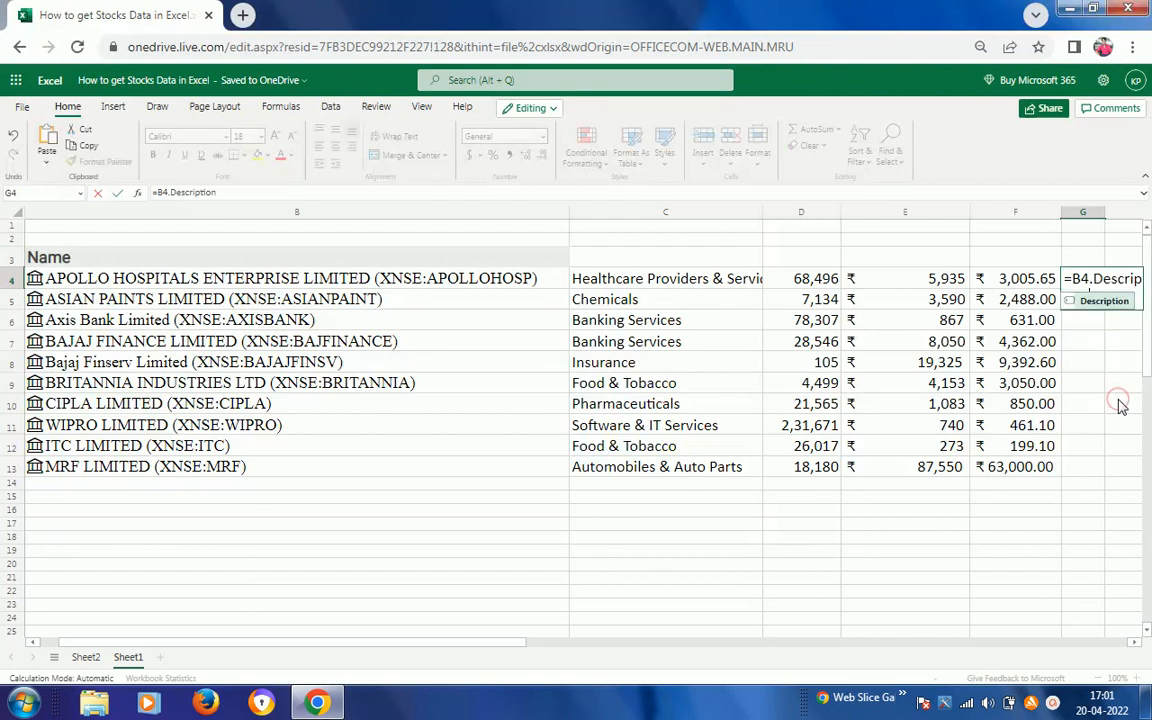
{"action": "key", "text": "Return"}
Step: Examine the Apollo Hospitals description text that runs across row 4 from G4
{"action": "key", "text": "Up"}
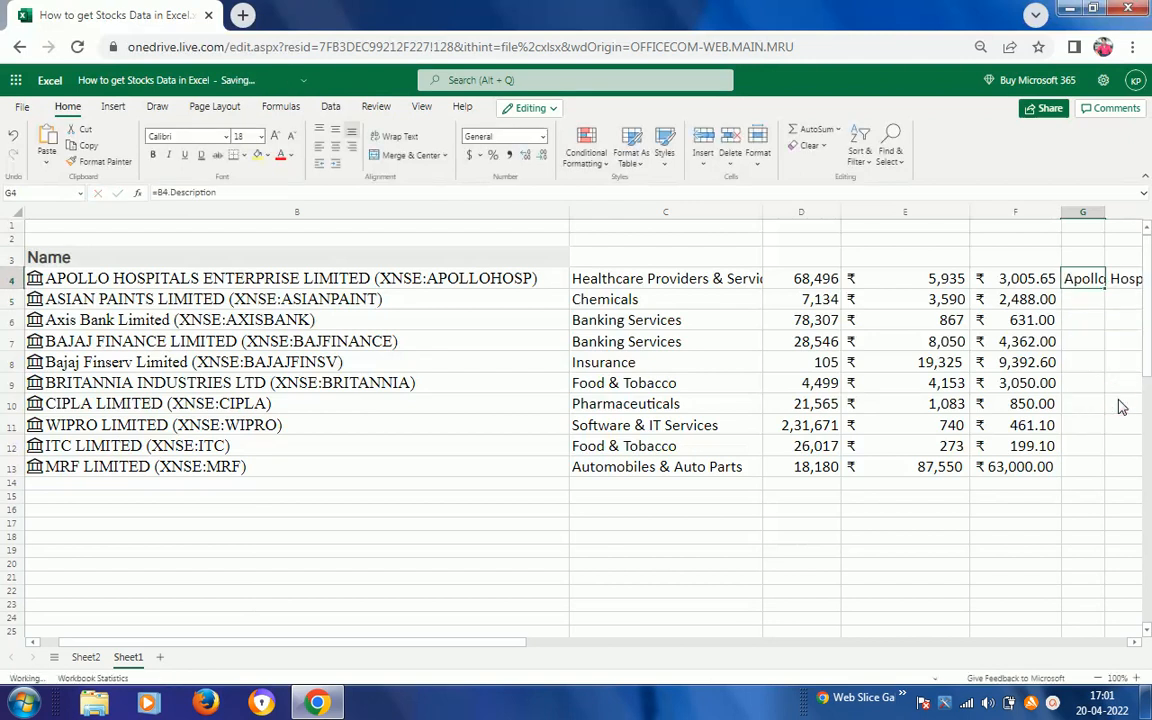
{"action": "key", "text": "Right"}
{"action": "key", "text": "Right"}
{"action": "key", "text": "Right"}
{"action": "key", "text": "Right"}
{"action": "key", "text": "Right"}
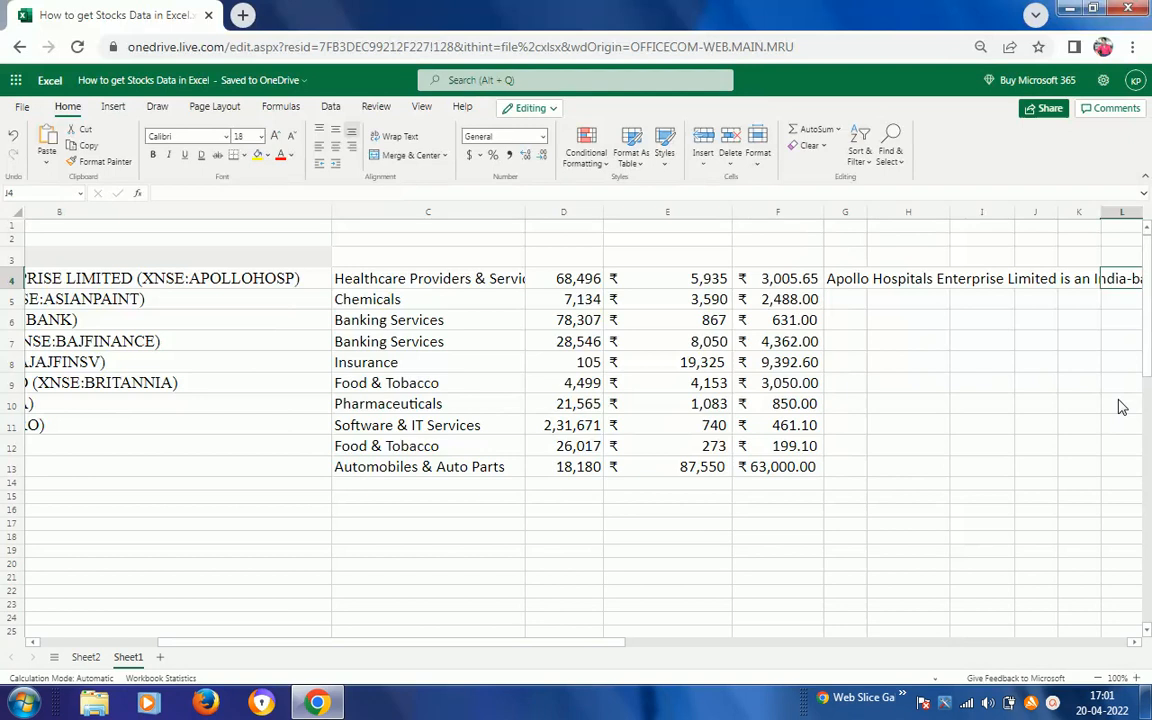
{"action": "key", "text": "Left"}
{"action": "key", "text": "Left"}
{"action": "key", "text": "Left"}
{"action": "key", "text": "Left"}
{"action": "key", "text": "Left"}
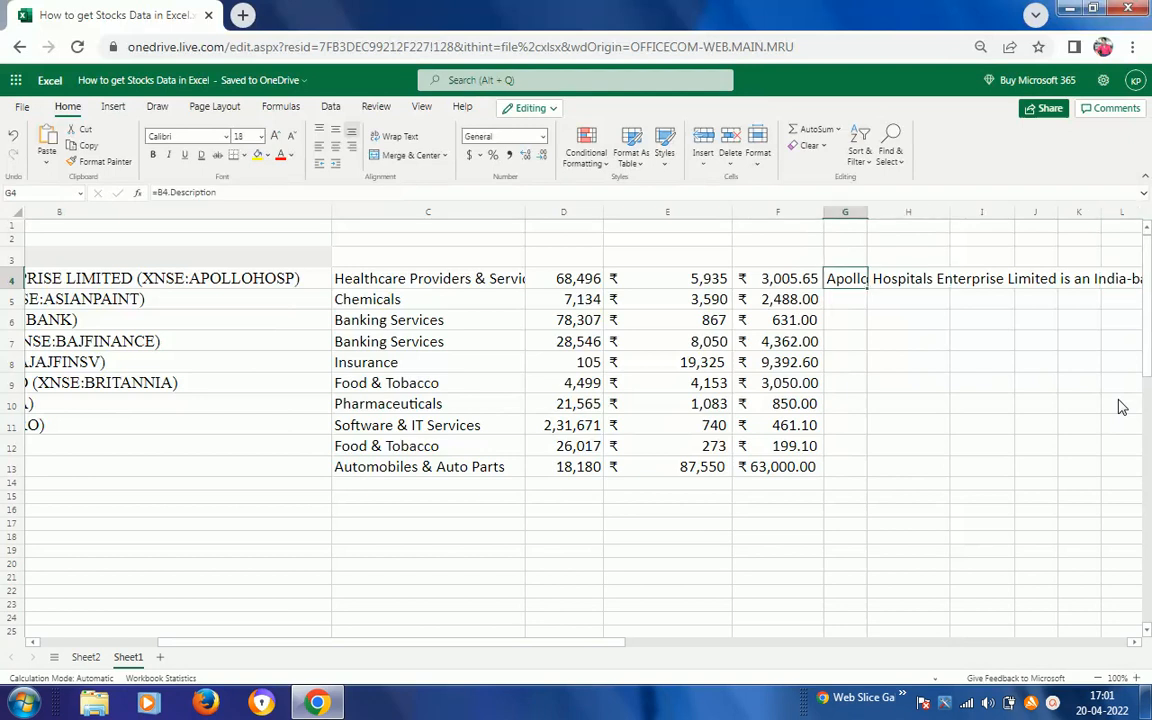
Step: Copy the Description formula from G4 down through G13
{"action": "key", "text": "shift+Down"}
{"action": "key", "text": "shift+Down"}
{"action": "key", "text": "shift+Down"}
{"action": "key", "text": "shift+Down"}
{"action": "key", "text": "shift+Down"}
{"action": "key", "text": "shift+Down"}
{"action": "key", "text": "shift+Down"}
{"action": "key", "text": "shift+Down"}
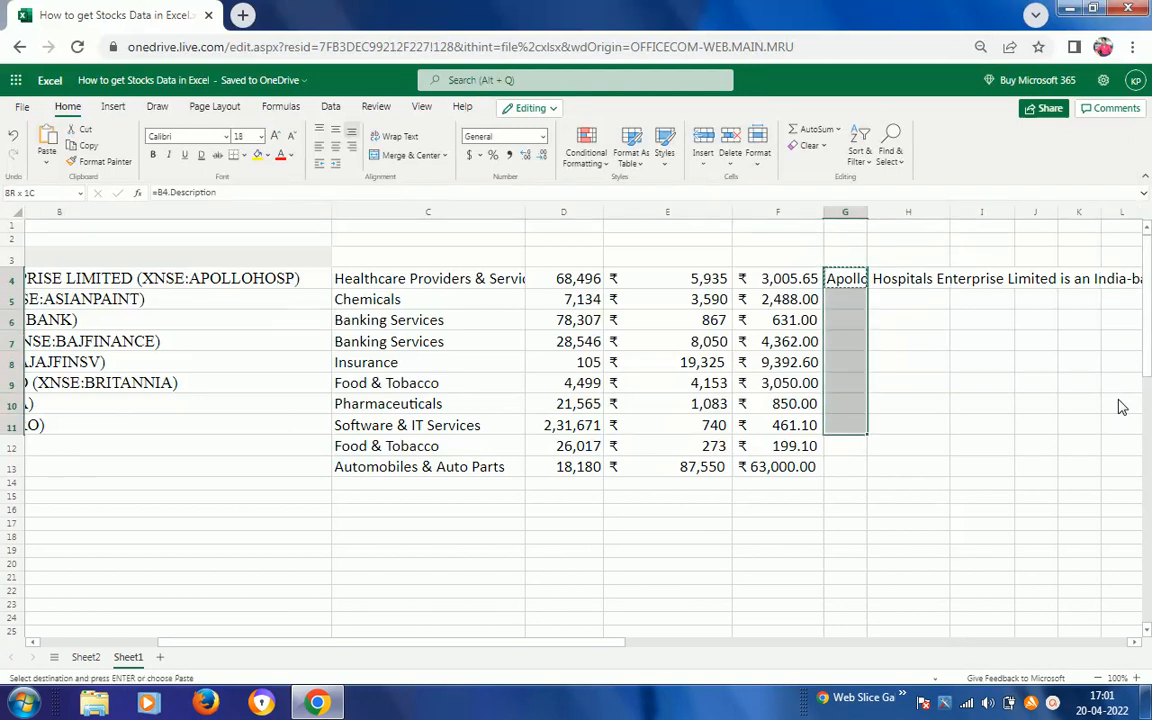
{"action": "key", "text": "shift+Down"}
{"action": "key", "text": "ctrl+v"}
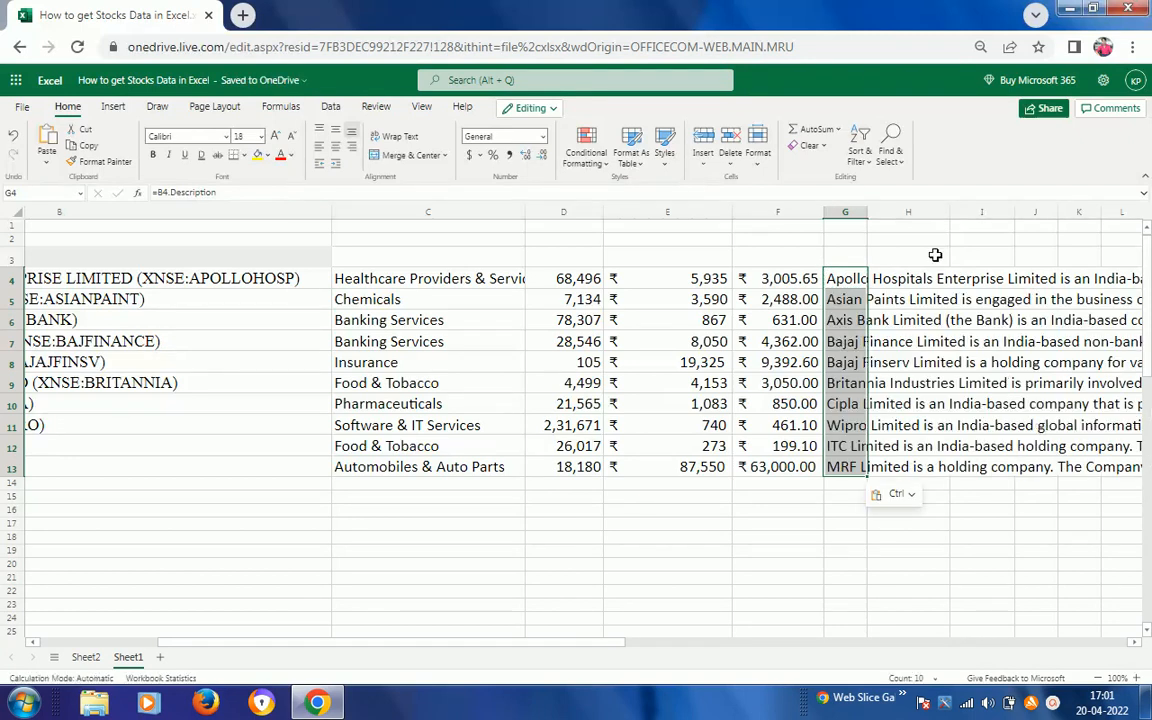
Step: Look across the company descriptions extending from column G, and return to the start of row 4
{"action": "left_click", "coordinate": [904, 283]}
{"action": "key", "text": "Right"}
{"action": "key", "text": "Right"}
{"action": "key", "text": "Right"}
{"action": "key", "text": "Right"}
{"action": "key", "text": "Right"}
{"action": "key", "text": "Right"}
{"action": "key", "text": "Right"}
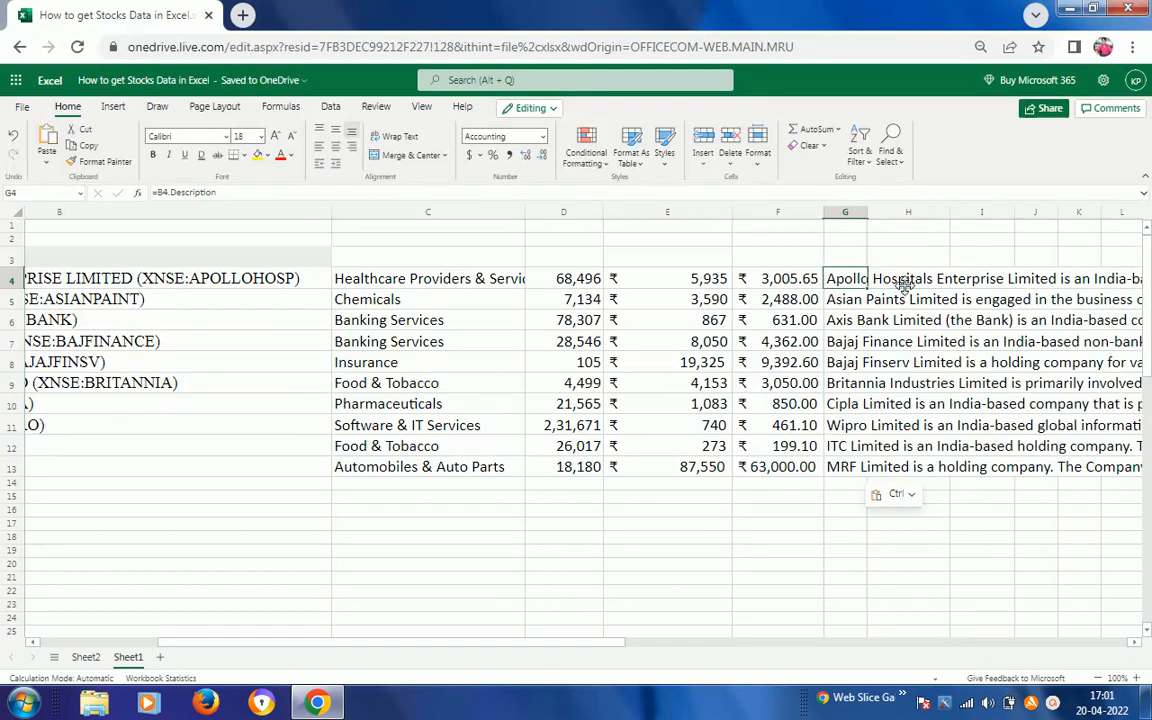
{"action": "key", "text": "Left"}
{"action": "key", "text": "Left"}
{"action": "key", "text": "Left"}
{"action": "key", "text": "Left"}
{"action": "key", "text": "Left"}
{"action": "key", "text": "Left"}
{"action": "key", "text": "Left"}
{"action": "key", "text": "Left"}
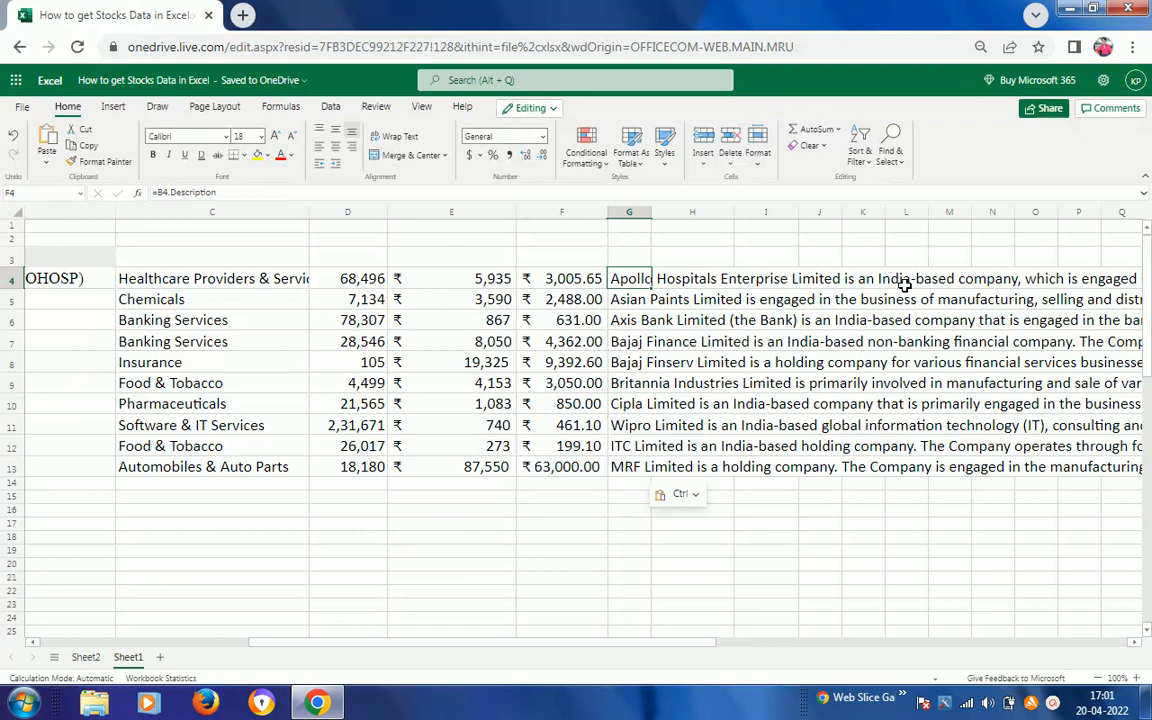
{"action": "key", "text": "Home"}
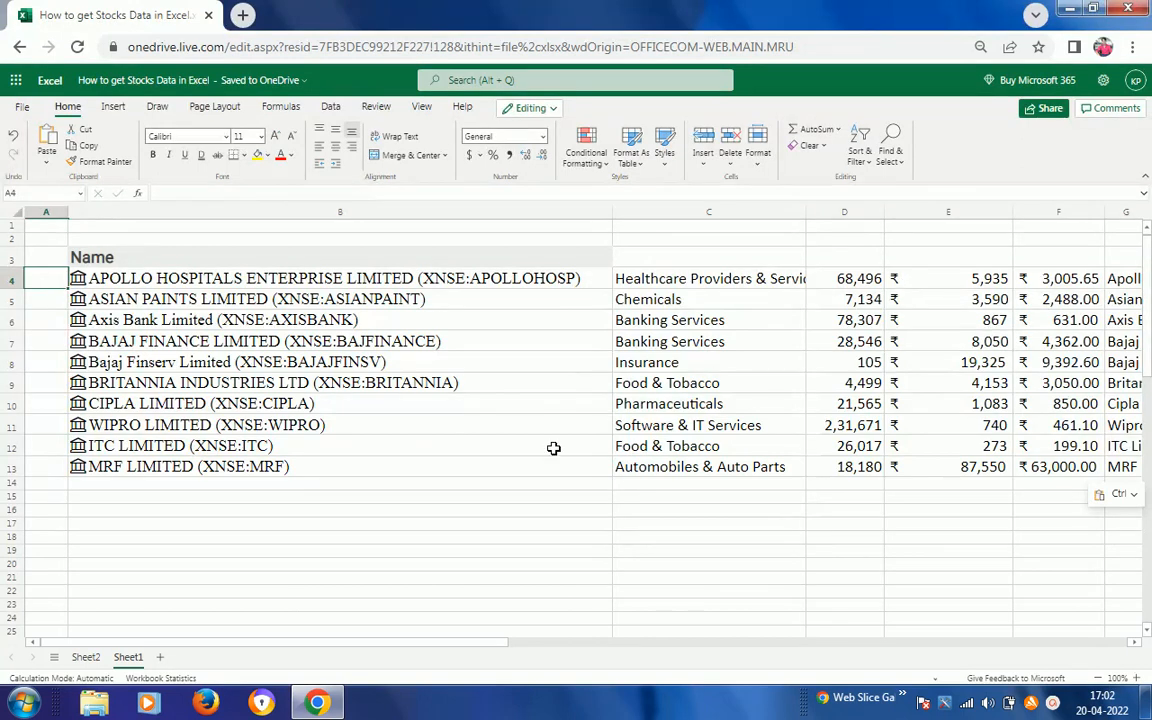
Step: Review the field formulas in row 4, from Industry in C4 across to Description in G4
{"action": "left_click", "coordinate": [720, 286]}
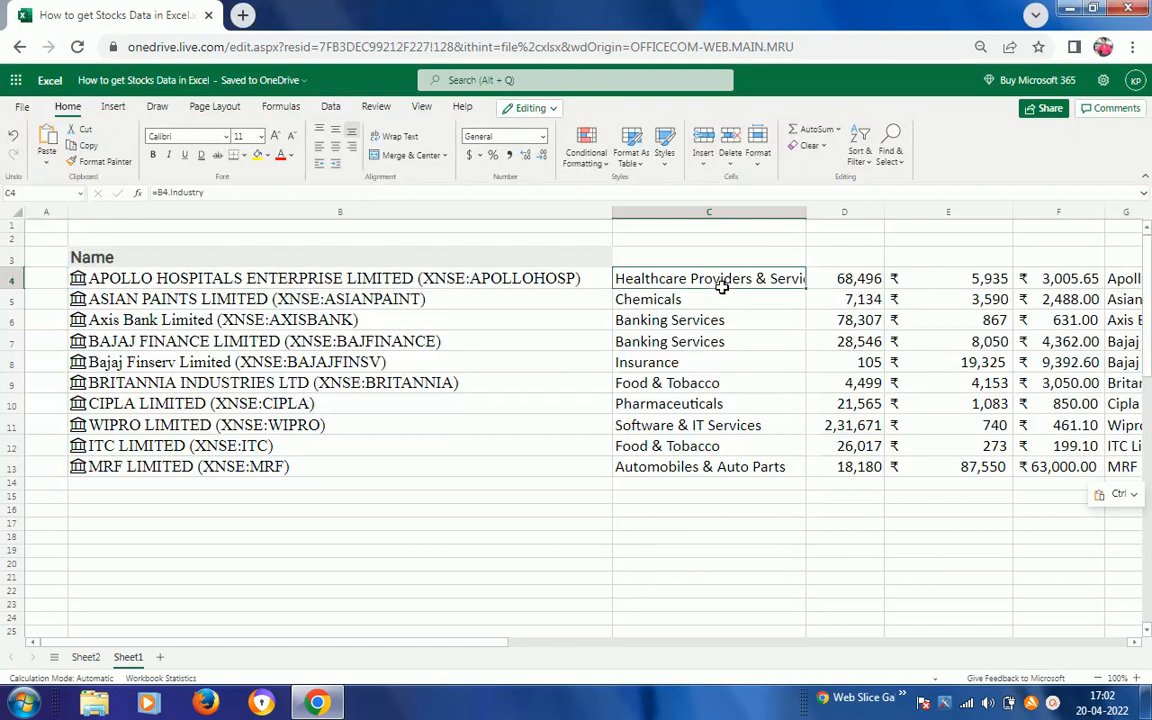
{"action": "key", "text": "Right"}
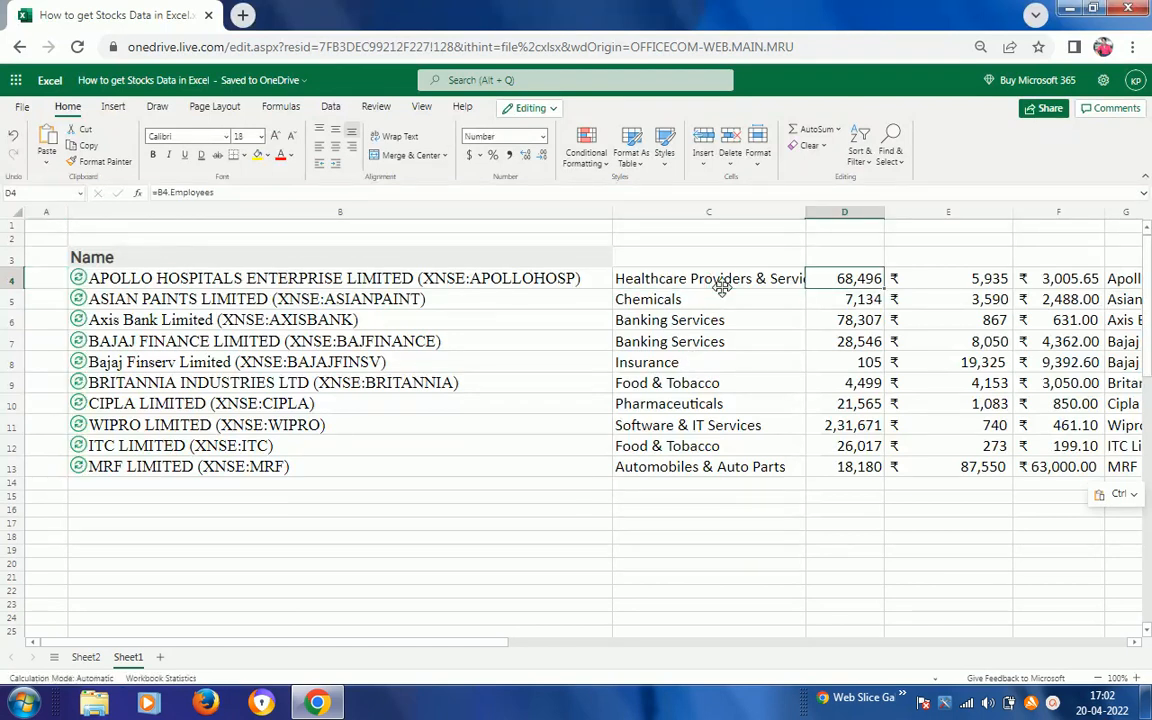
{"action": "key", "text": "Right"}
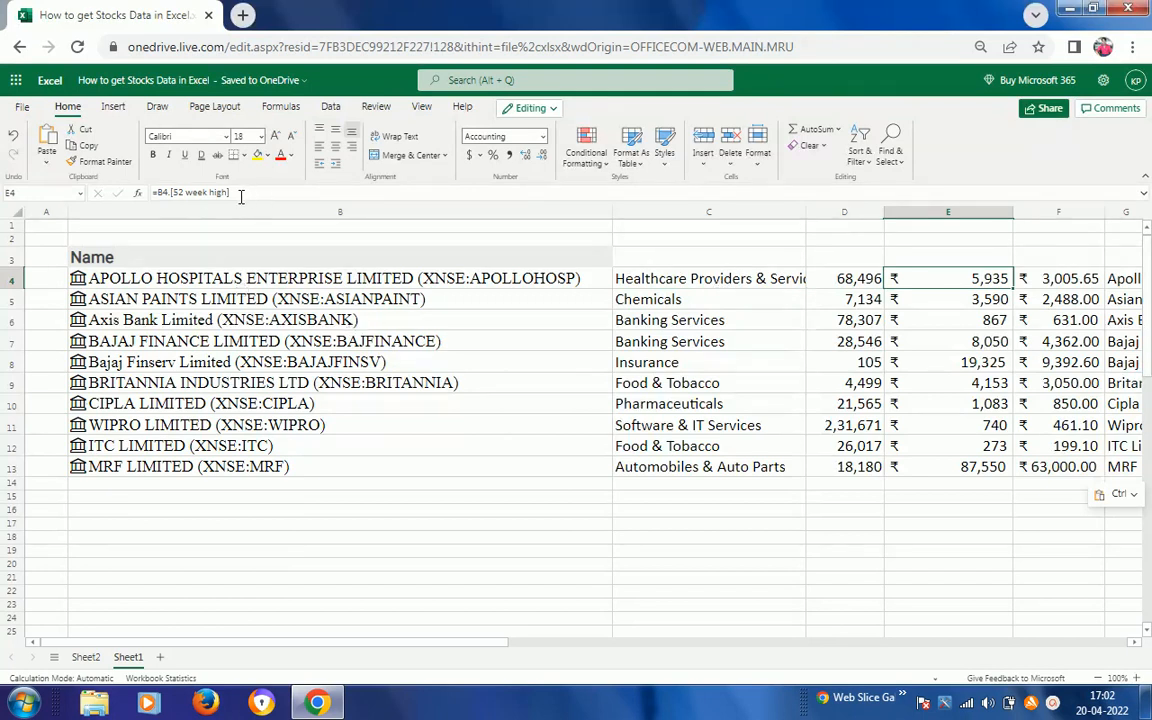
{"action": "key", "text": "Right"}
{"action": "key", "text": "Right"}
{"action": "key", "text": "Right"}
{"action": "key", "text": "Right"}
{"action": "key", "text": "Right"}
{"action": "key", "text": "Left"}
{"action": "key", "text": "Left"}
{"action": "key", "text": "Left"}
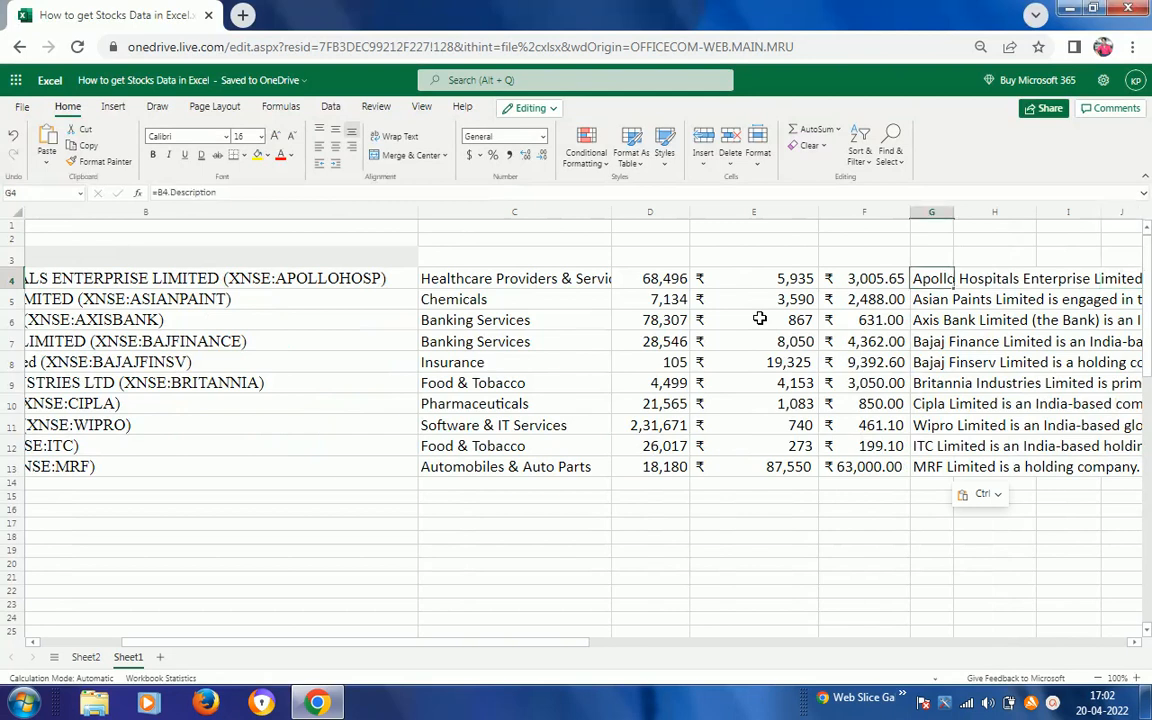
{"action": "key", "text": "Left"}
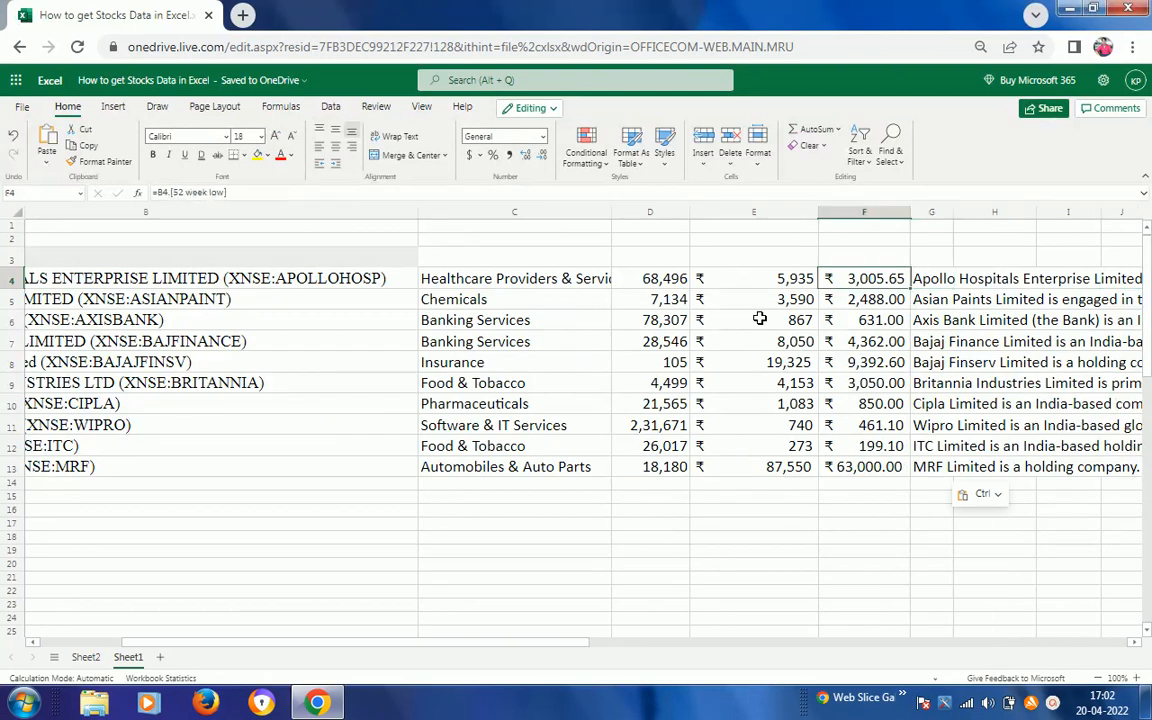
{"action": "key", "text": "Right"}
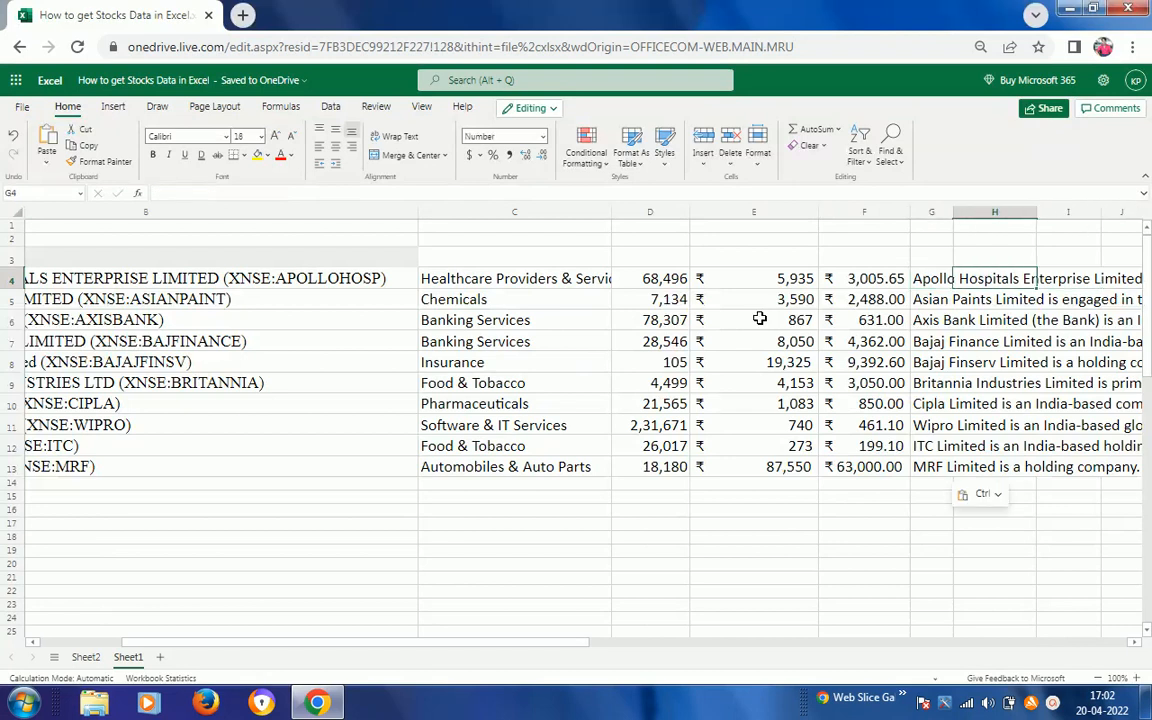
Step: Clear all extracted field formulas from column C onward in rows 4 to 13, keeping the company names in column B
{"action": "key", "text": "Home"}
{"action": "key", "text": "Right"}
{"action": "key", "text": "Right"}
{"action": "key", "text": "Right"}
{"action": "key", "text": "Right"}
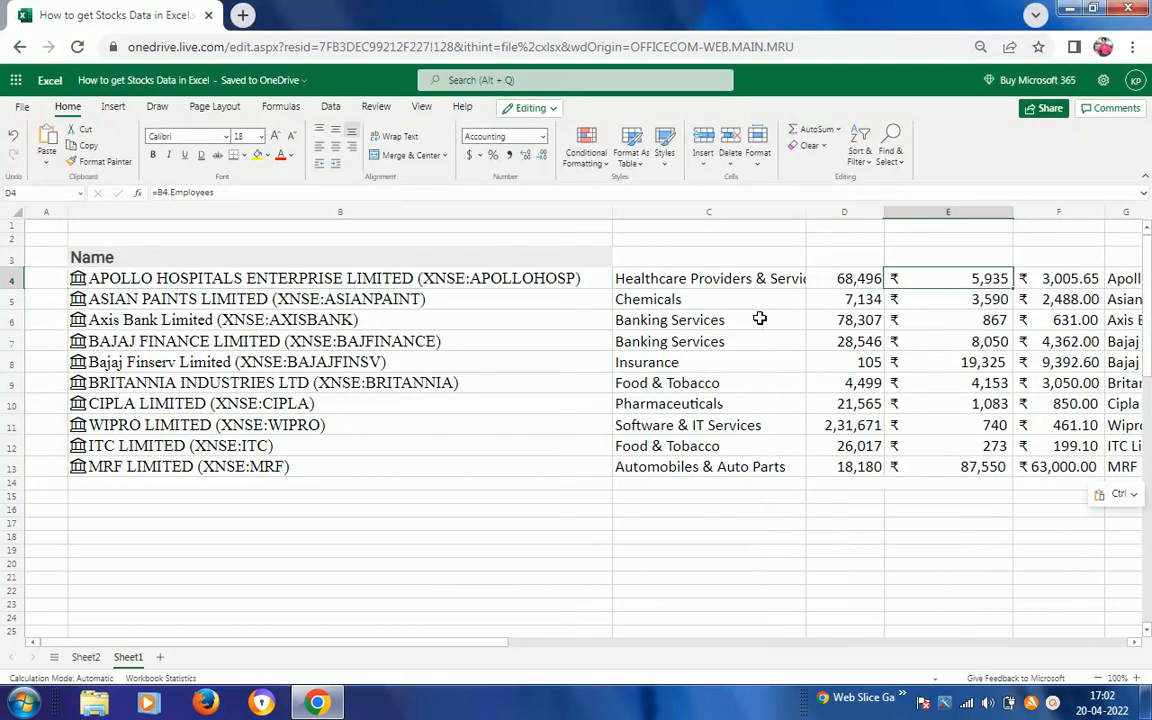
{"action": "key", "text": "Left"}
{"action": "key", "text": "Left"}
{"action": "key", "text": "ctrl+shift+Down"}
{"action": "key", "text": "ctrl+shift+Right"}
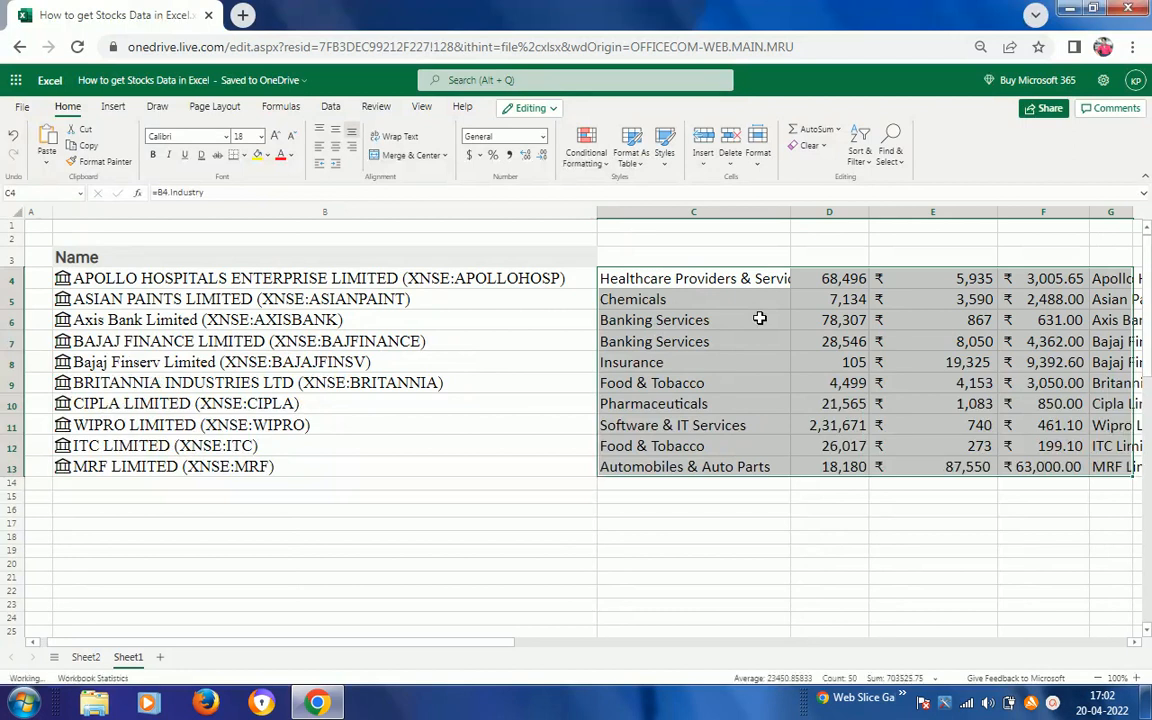
{"action": "key", "text": "ctrl+shift+Right"}
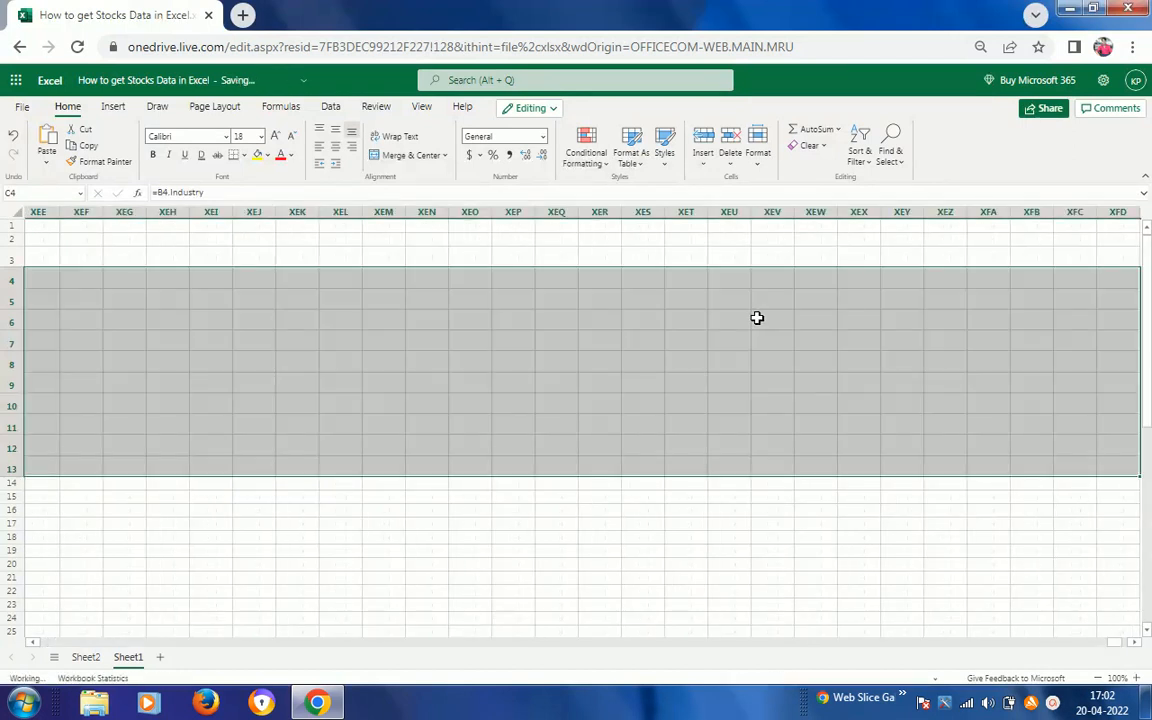
{"action": "left_click", "coordinate": [510, 284]}
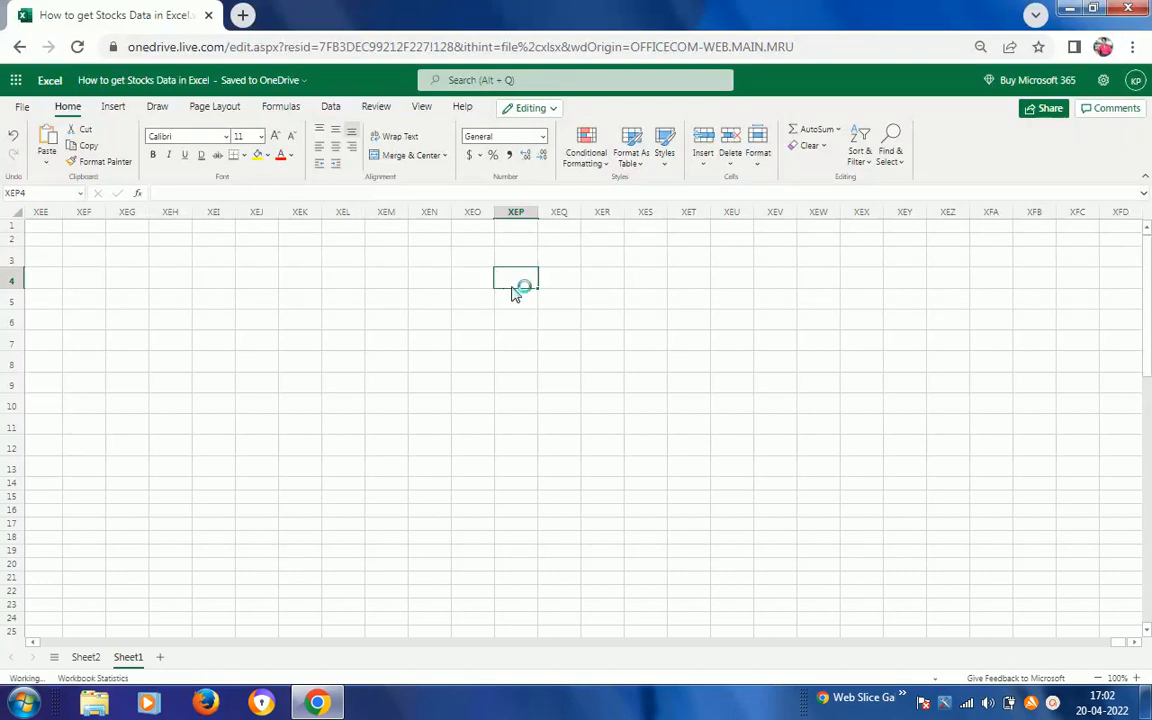
{"action": "key", "text": "ctrl+Left"}
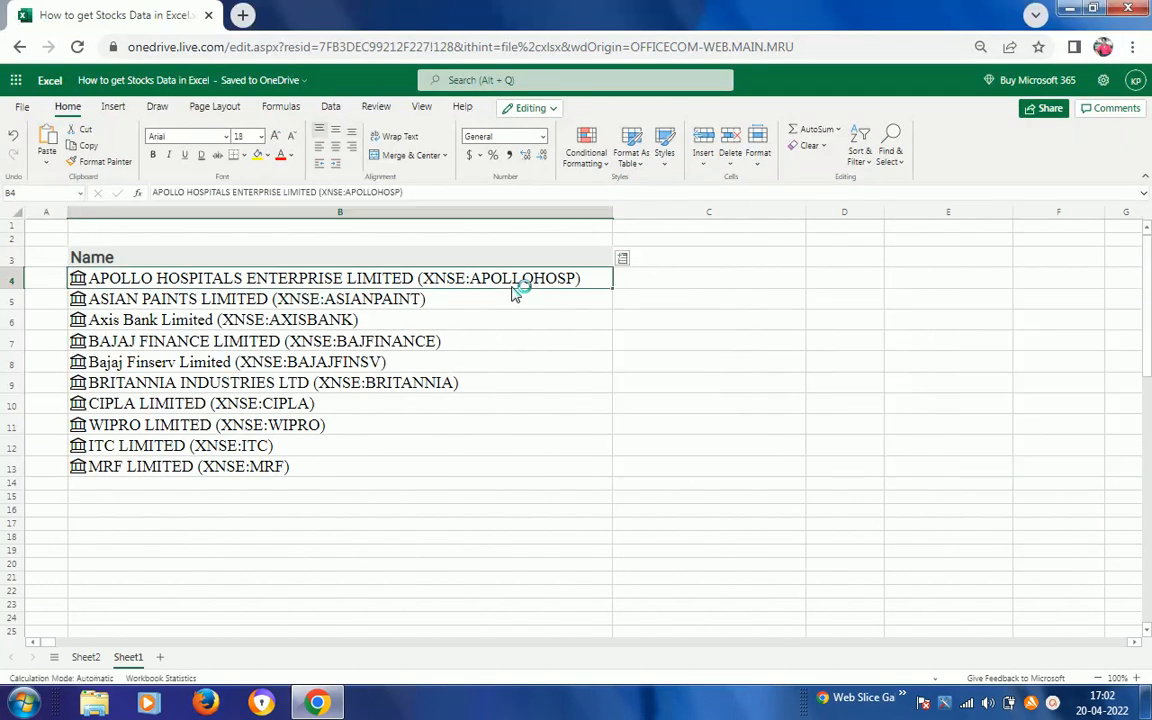
{"action": "left_click", "coordinate": [764, 279]}
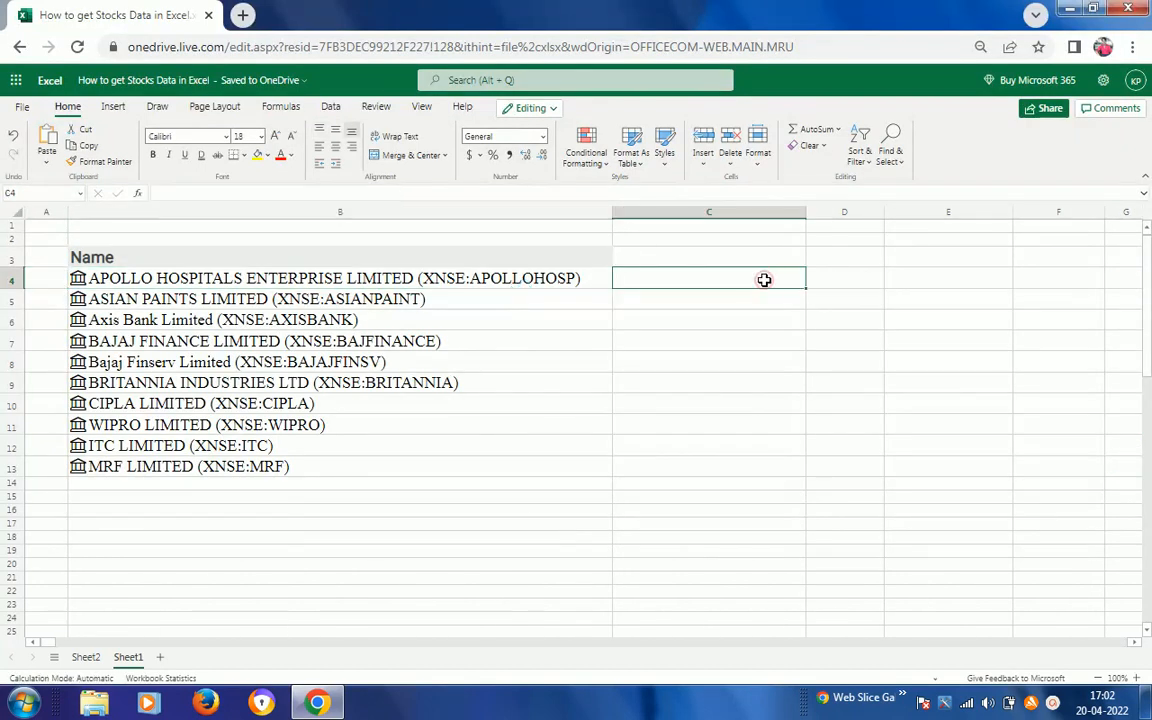
Step: Convert the company list B4:B13 into a table without existing headers, keeping the current Windows color scheme when asked
{"action": "key", "text": "Left"}
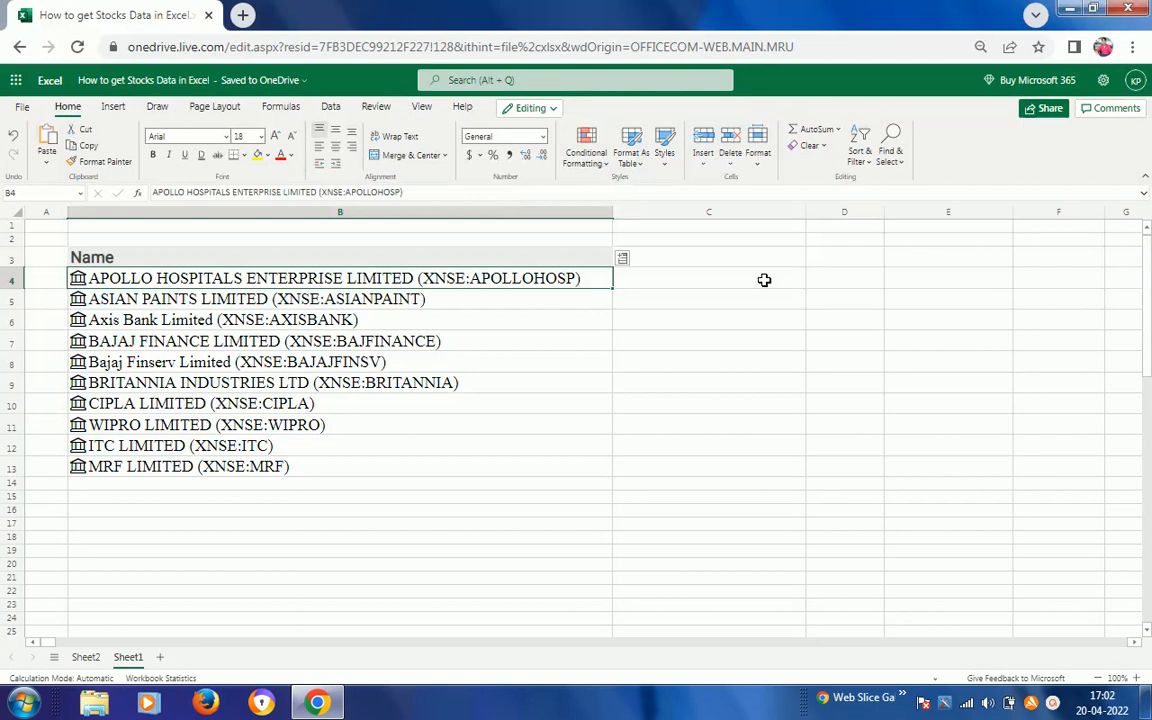
{"action": "key", "text": "ctrl+shift+Down"}
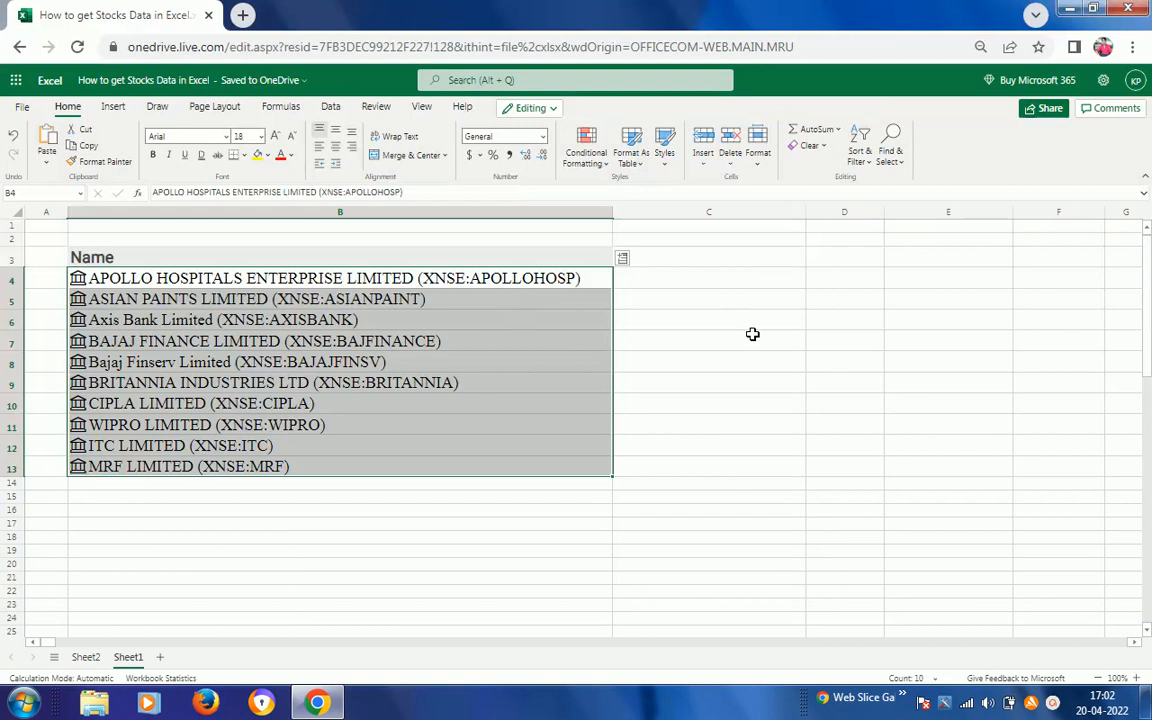
{"action": "left_click", "coordinate": [113, 106]}
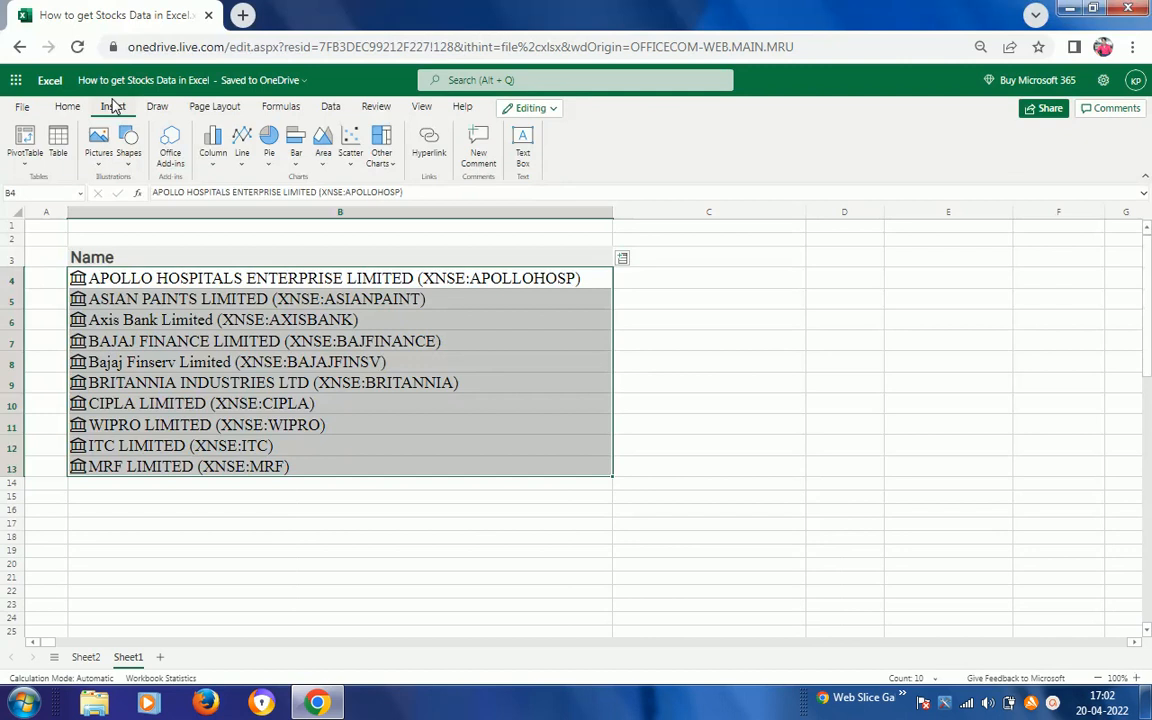
{"action": "left_click", "coordinate": [58, 150]}
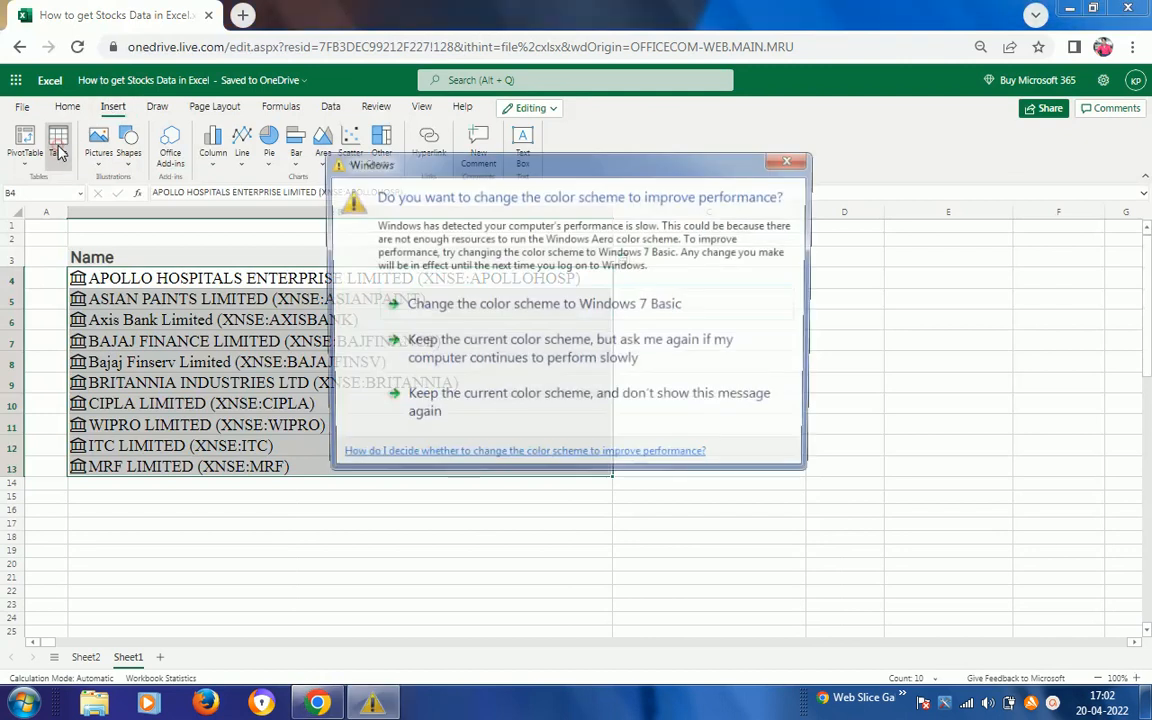
{"action": "left_click", "coordinate": [440, 345]}
{"action": "left_click", "coordinate": [589, 409]}
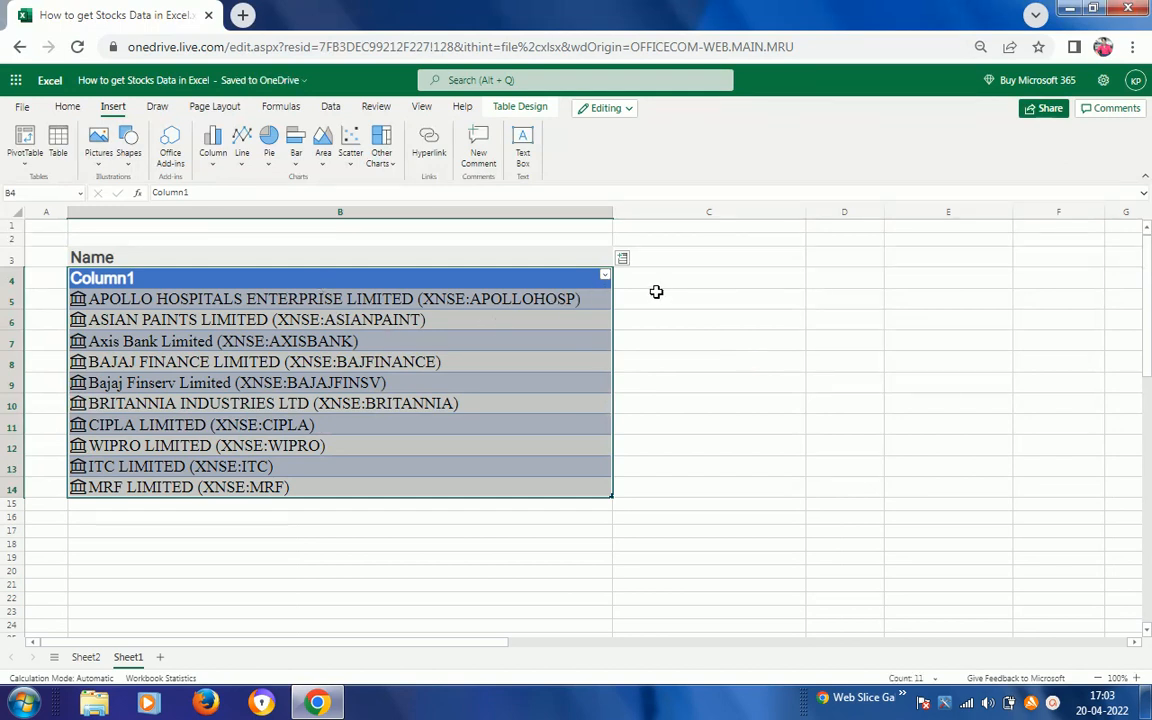
Step: Add the Exchange and Industry fields as new columns of the company table
{"action": "left_click", "coordinate": [622, 260]}
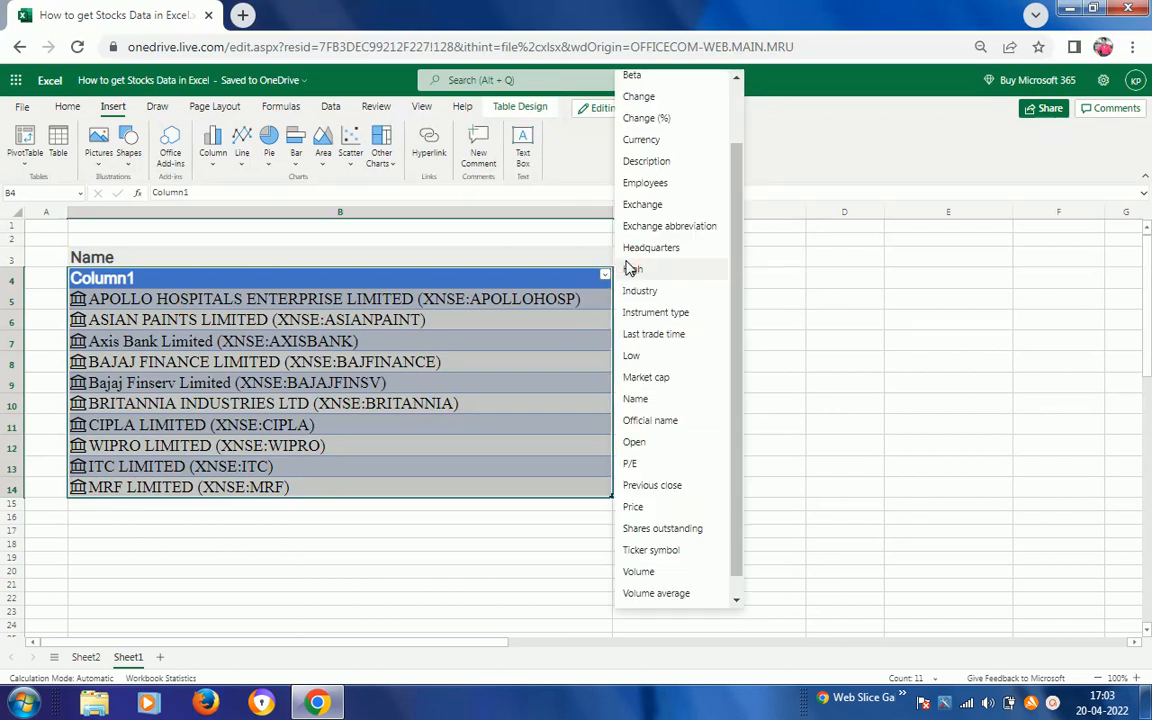
{"action": "left_click", "coordinate": [650, 208]}
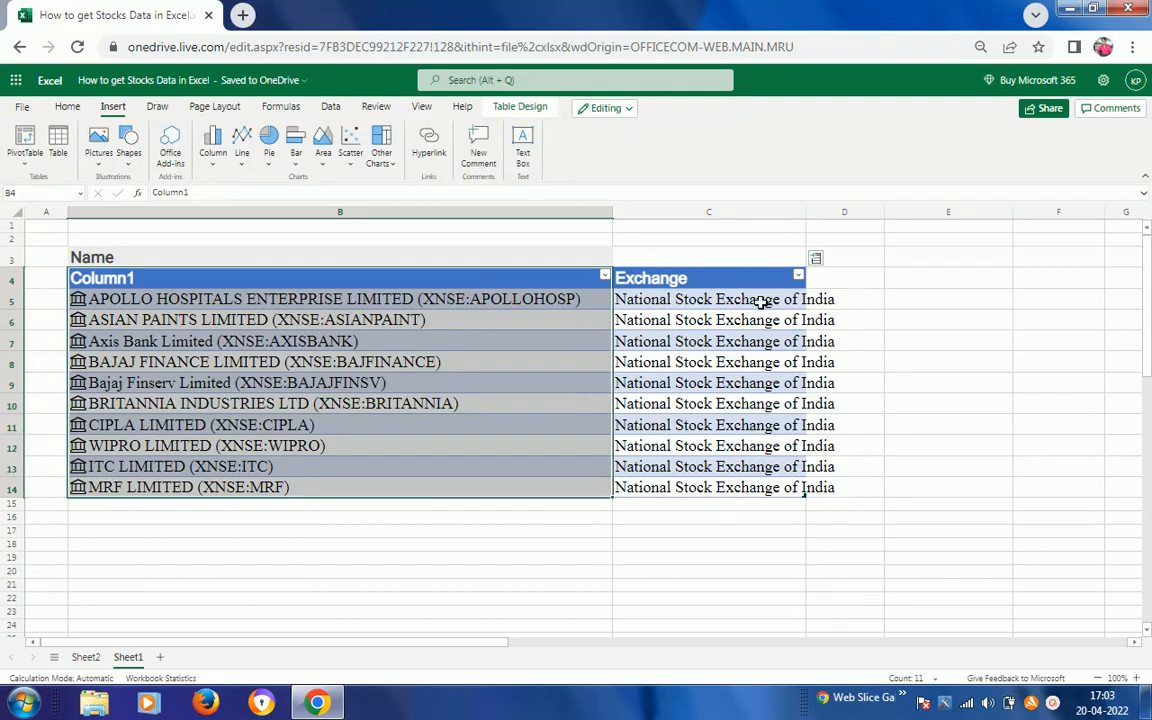
{"action": "left_click", "coordinate": [815, 262]}
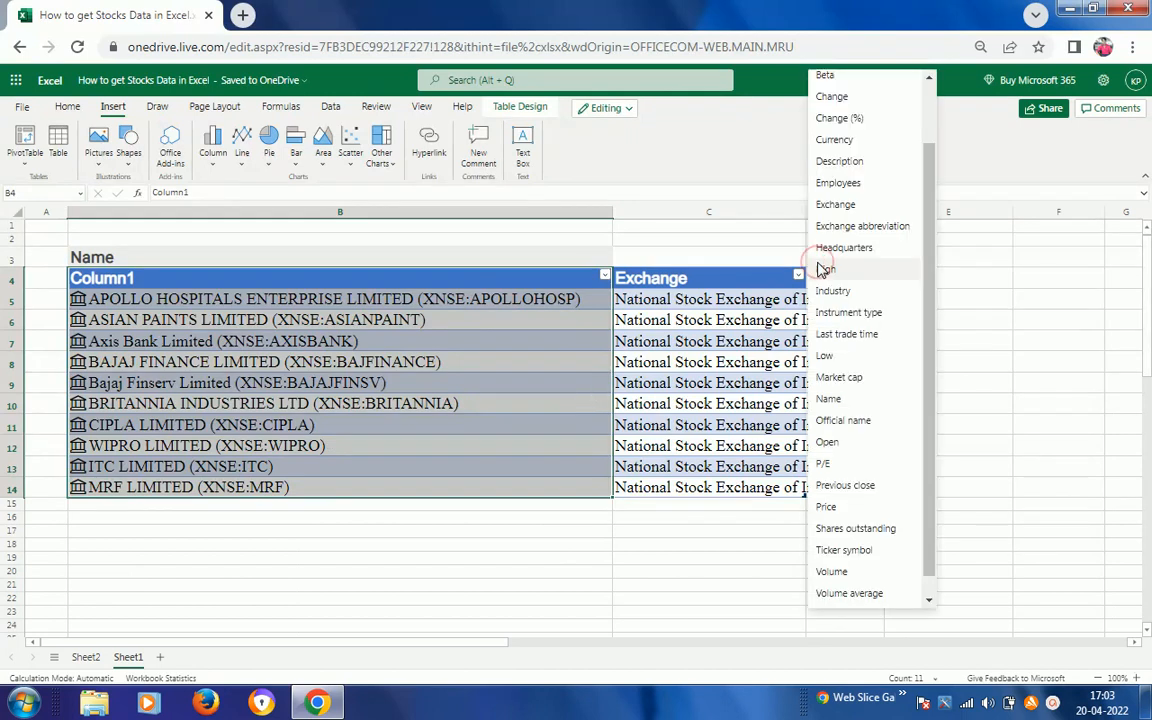
{"action": "left_click", "coordinate": [831, 290]}
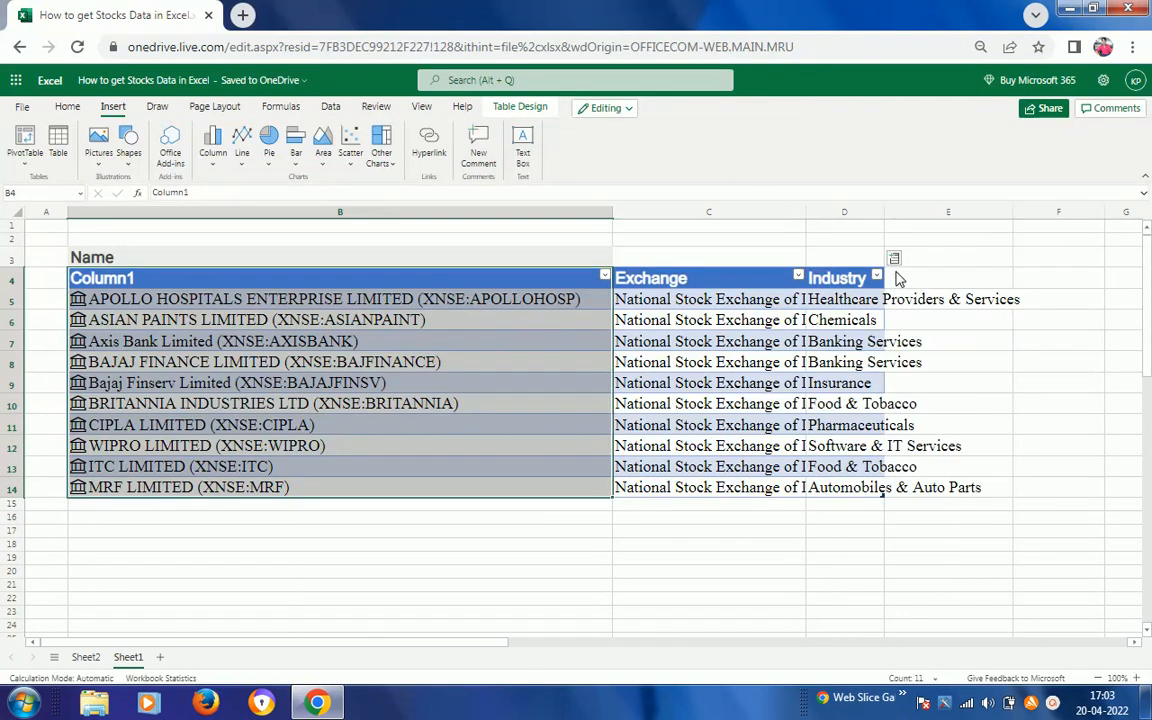
Step: Extend the company table with the Headquarters and Instrument type fields
{"action": "left_click", "coordinate": [894, 258]}
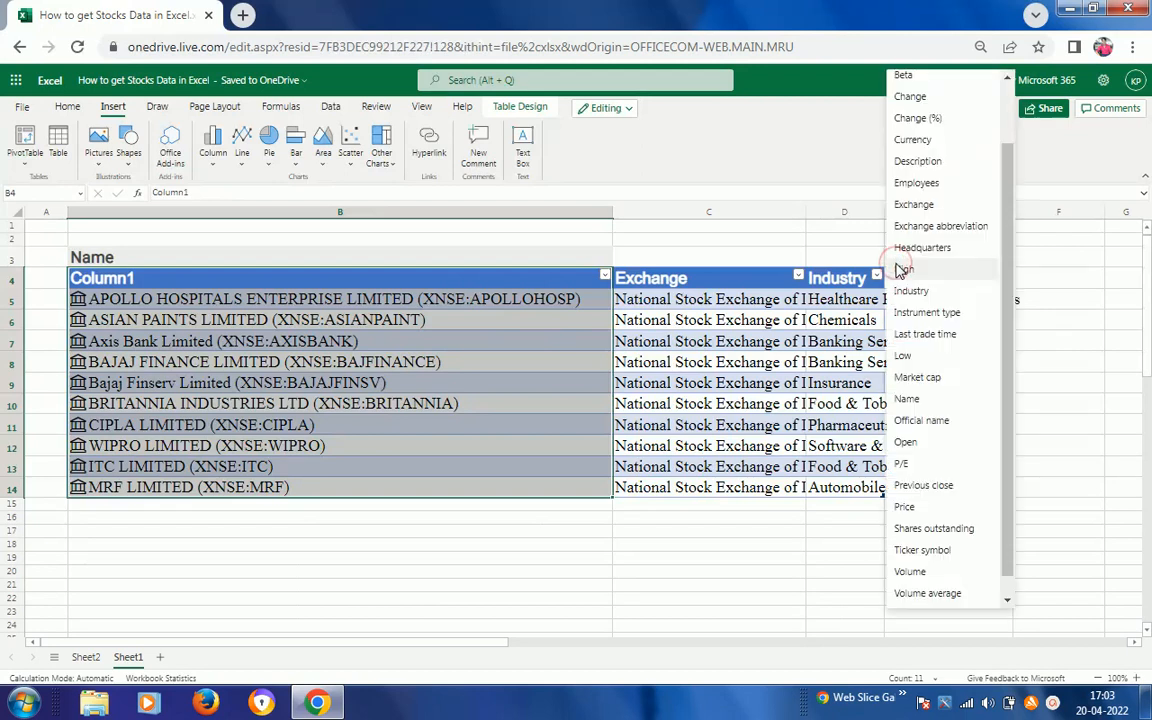
{"action": "left_click", "coordinate": [929, 248]}
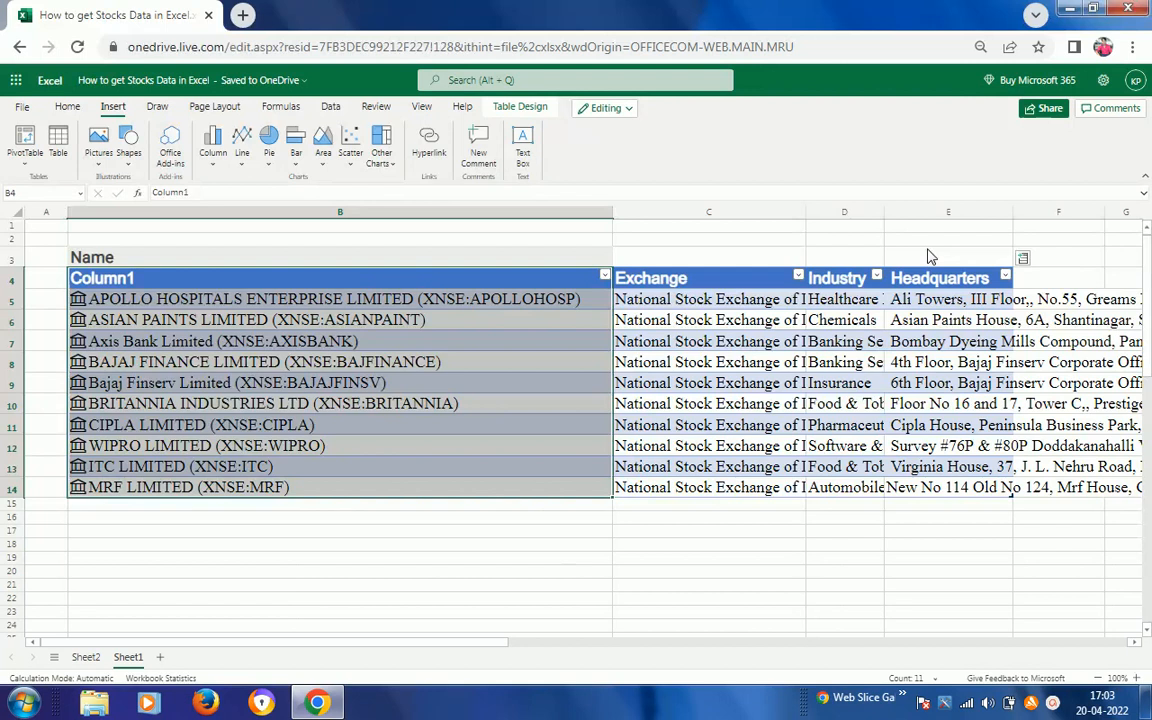
{"action": "left_click", "coordinate": [1024, 260]}
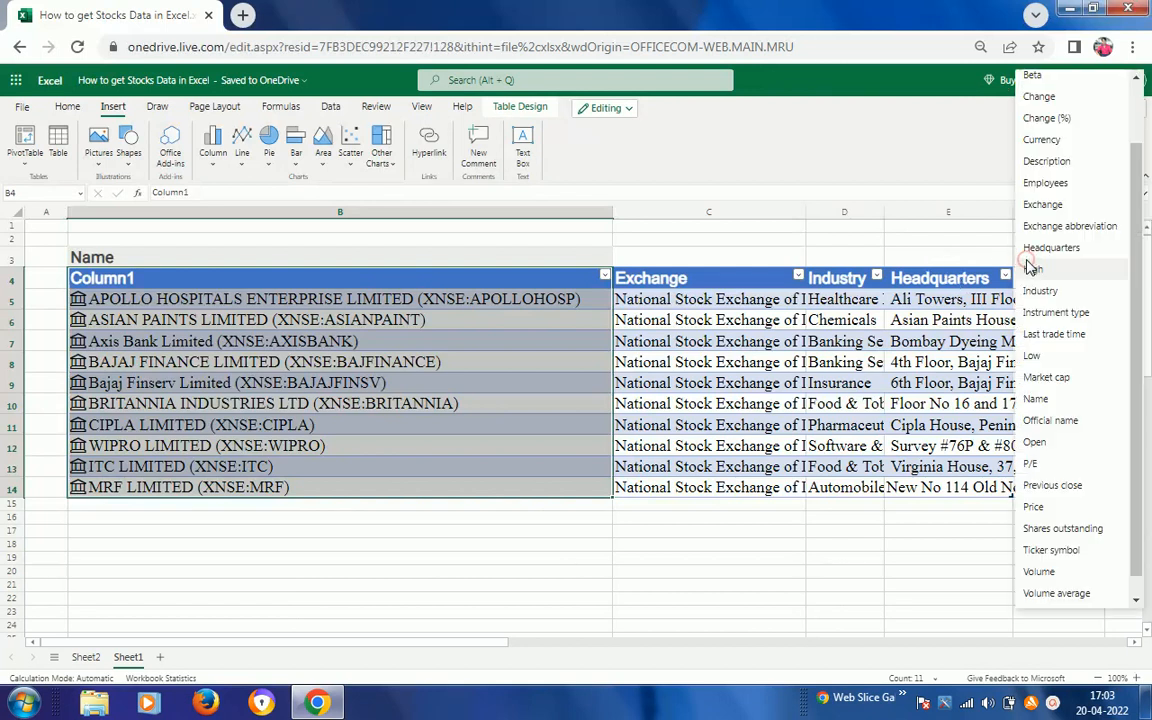
{"action": "left_click", "coordinate": [1040, 312]}
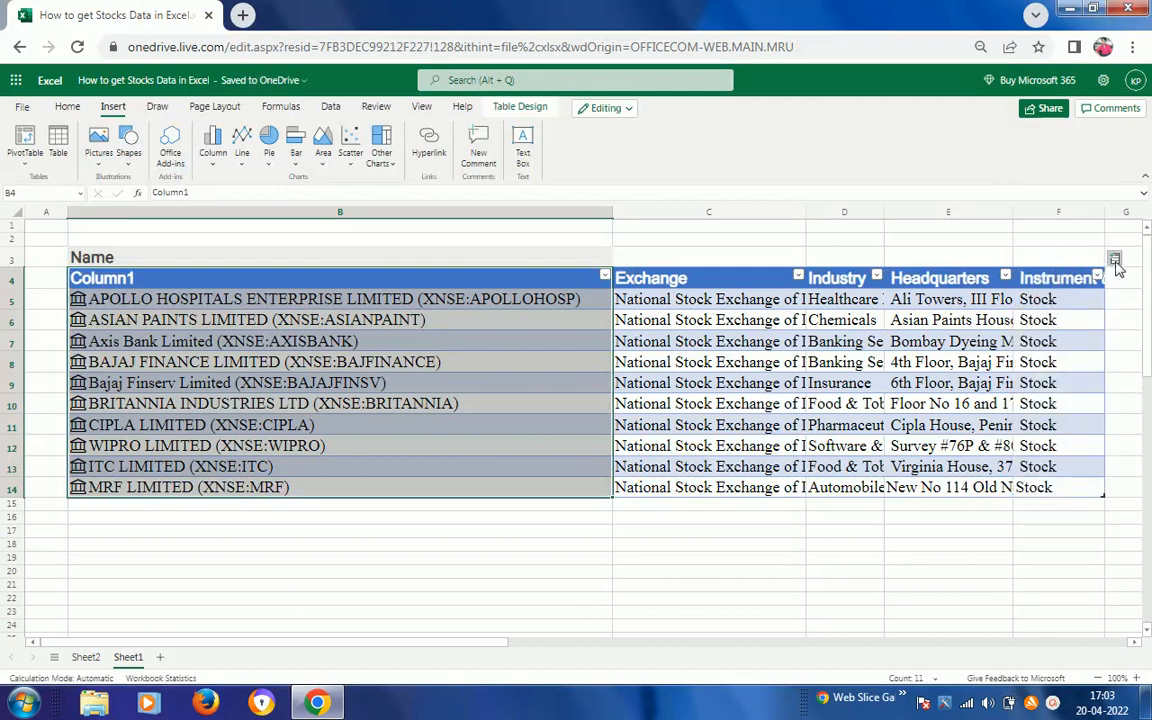
Step: Add the Open and P/E fields as the next columns of the company table
{"action": "left_click", "coordinate": [1115, 262]}
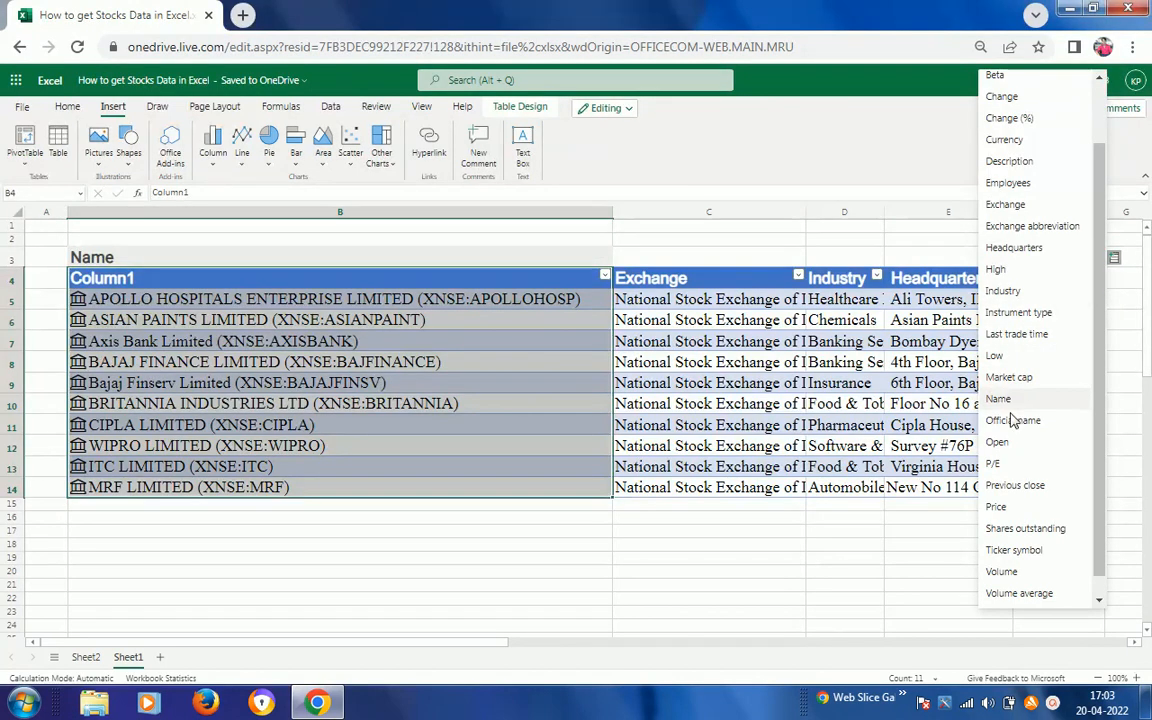
{"action": "left_click", "coordinate": [1000, 442]}
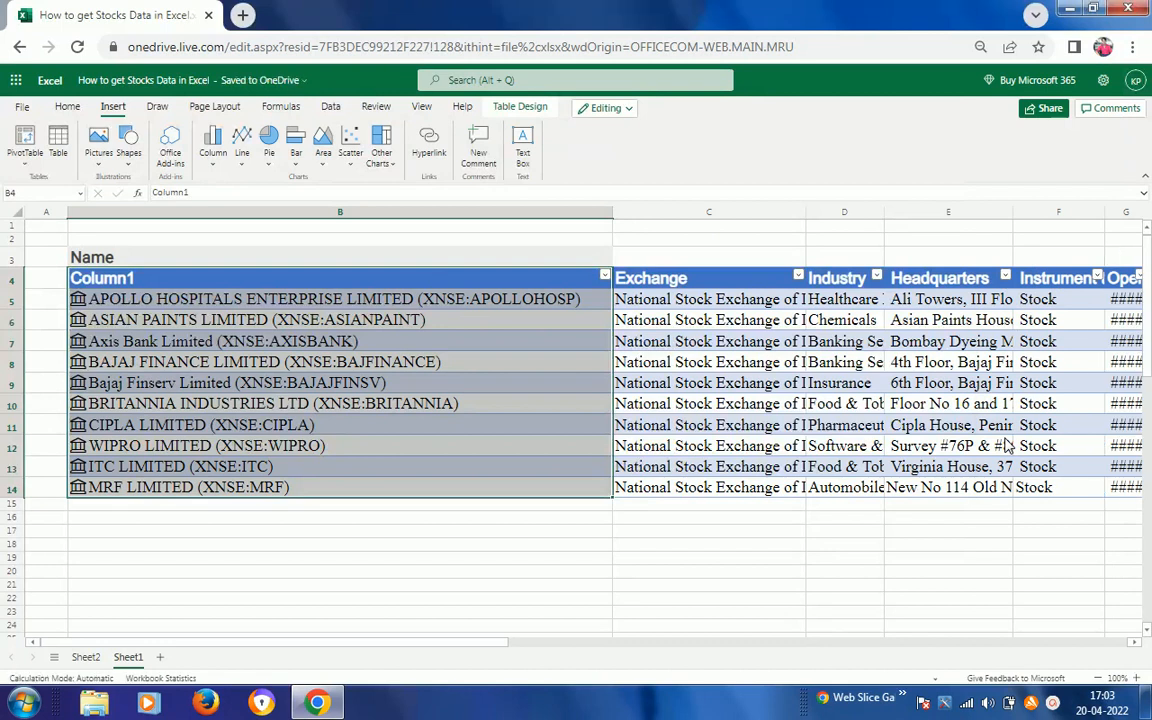
{"action": "left_click", "coordinate": [1075, 300]}
{"action": "scroll", "coordinate": [1075, 300], "scroll_direction": "right", "scroll_amount": 3}
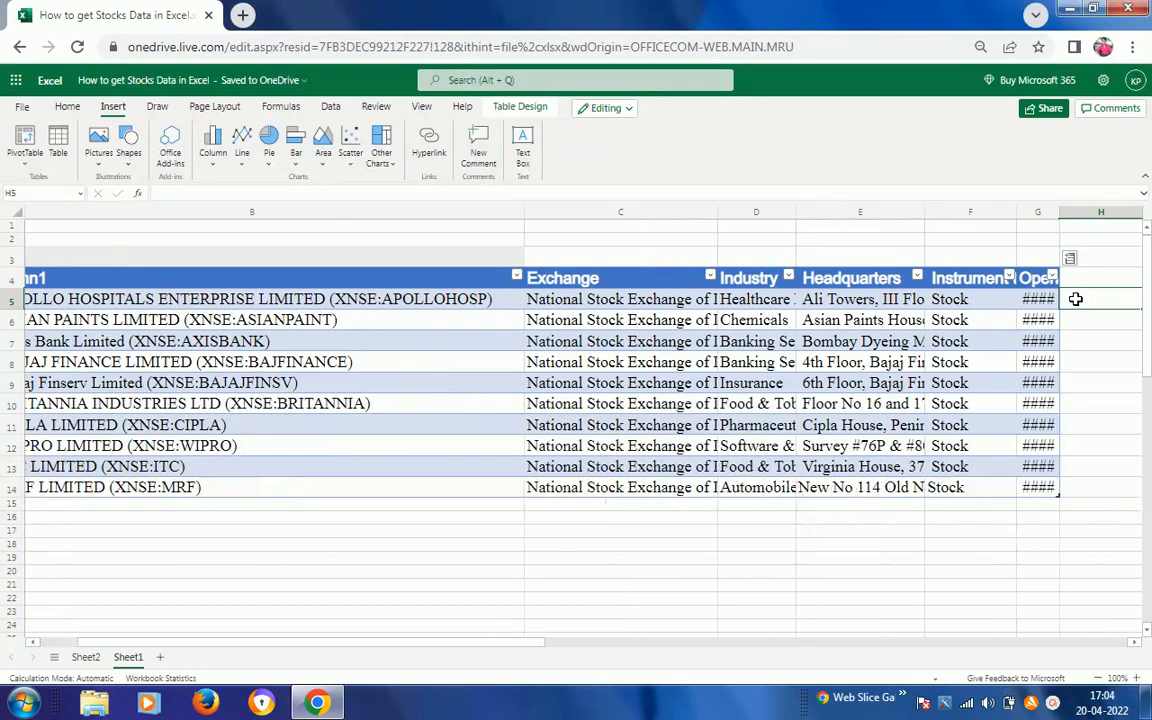
{"action": "key", "text": "Left"}
{"action": "key", "text": "Left"}
{"action": "key", "text": "Left"}
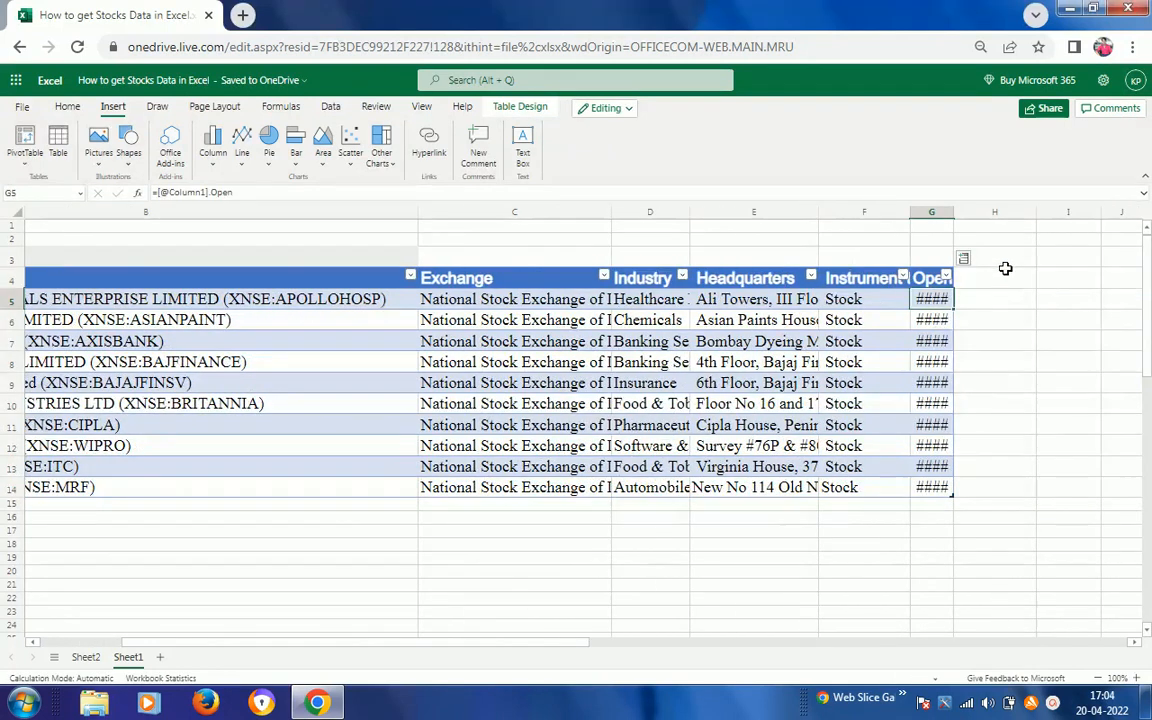
{"action": "left_click", "coordinate": [964, 259]}
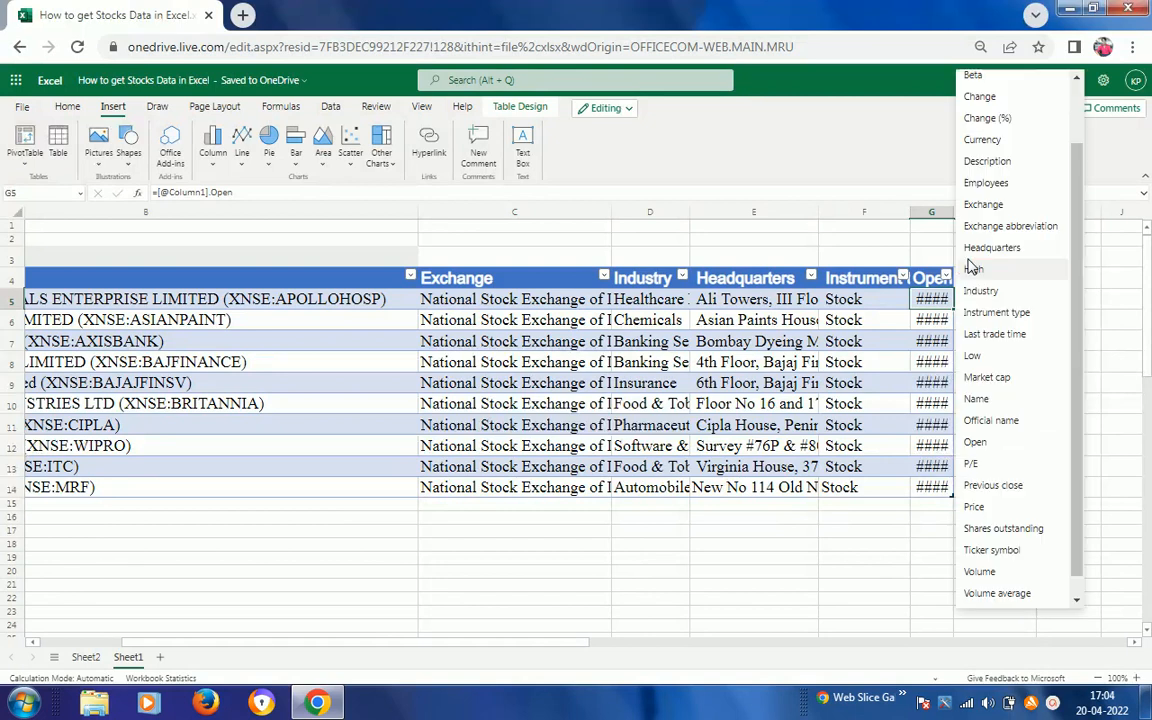
{"action": "left_click", "coordinate": [968, 464]}
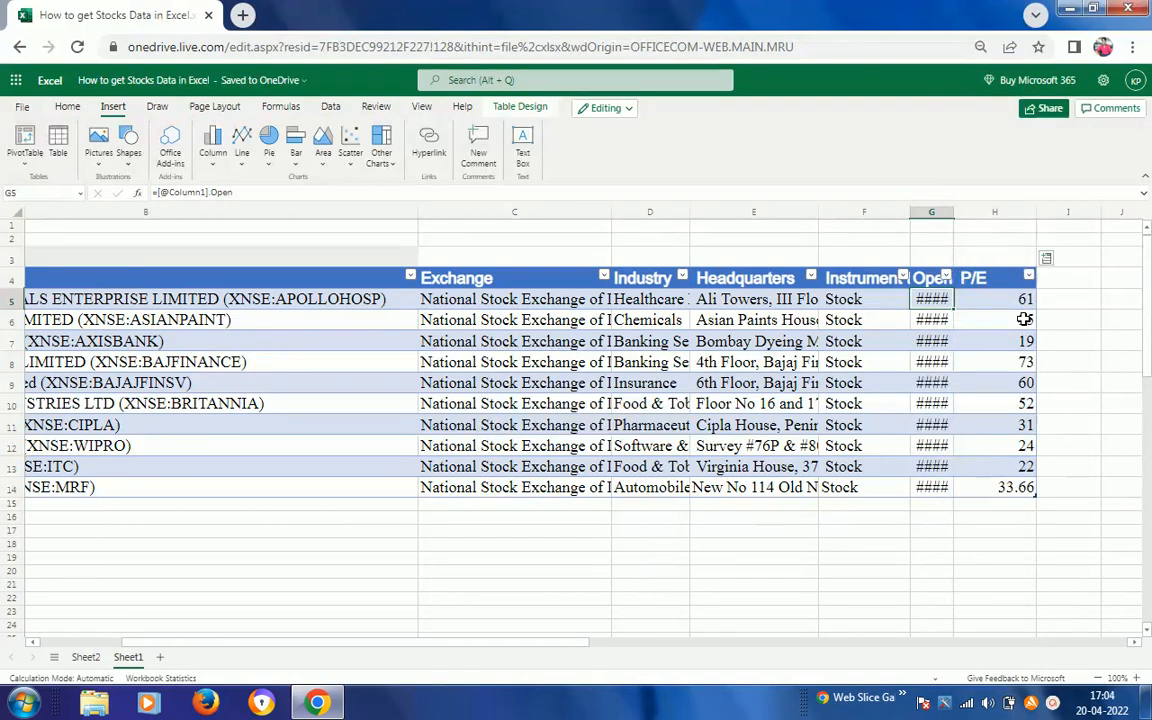
Step: Add the Previous close and Shares outstanding fields to the company table
{"action": "left_click", "coordinate": [1047, 262]}
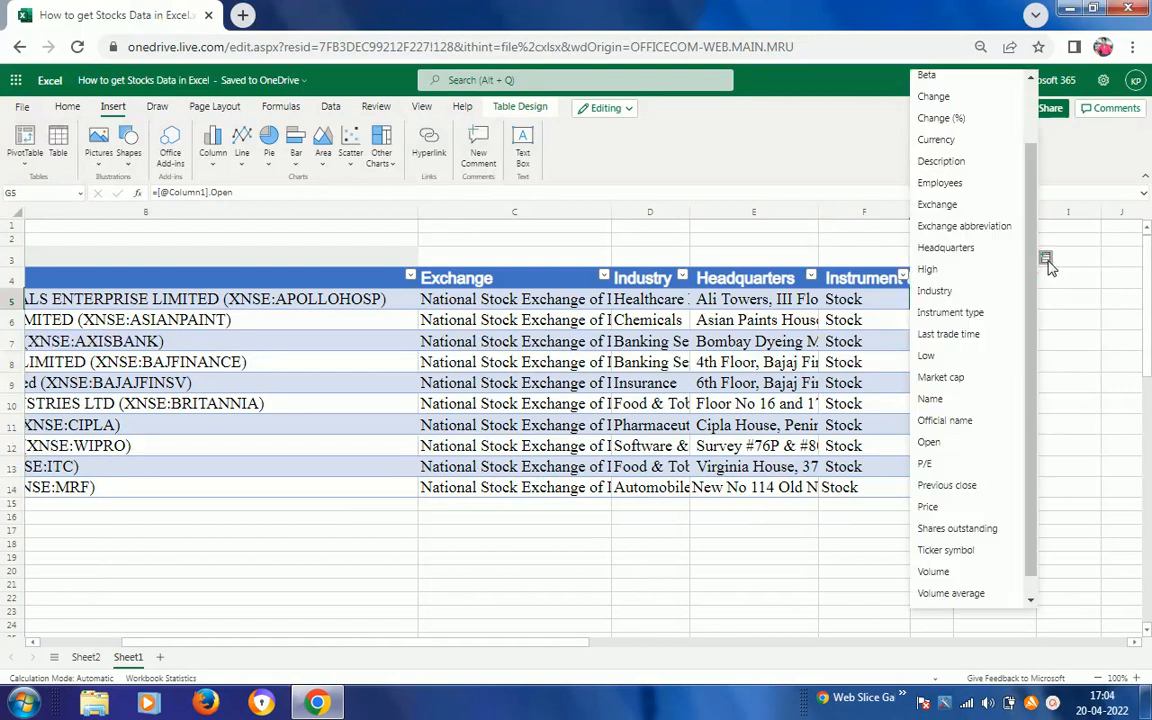
{"action": "left_click", "coordinate": [975, 486]}
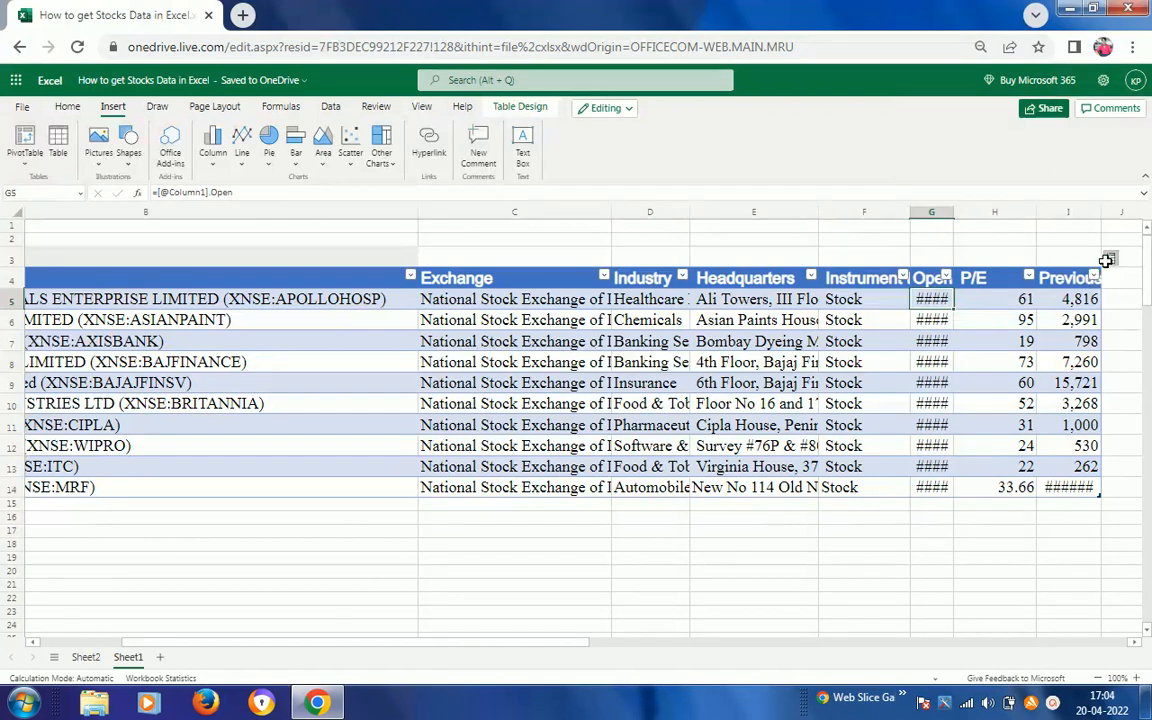
{"action": "left_click", "coordinate": [1109, 260]}
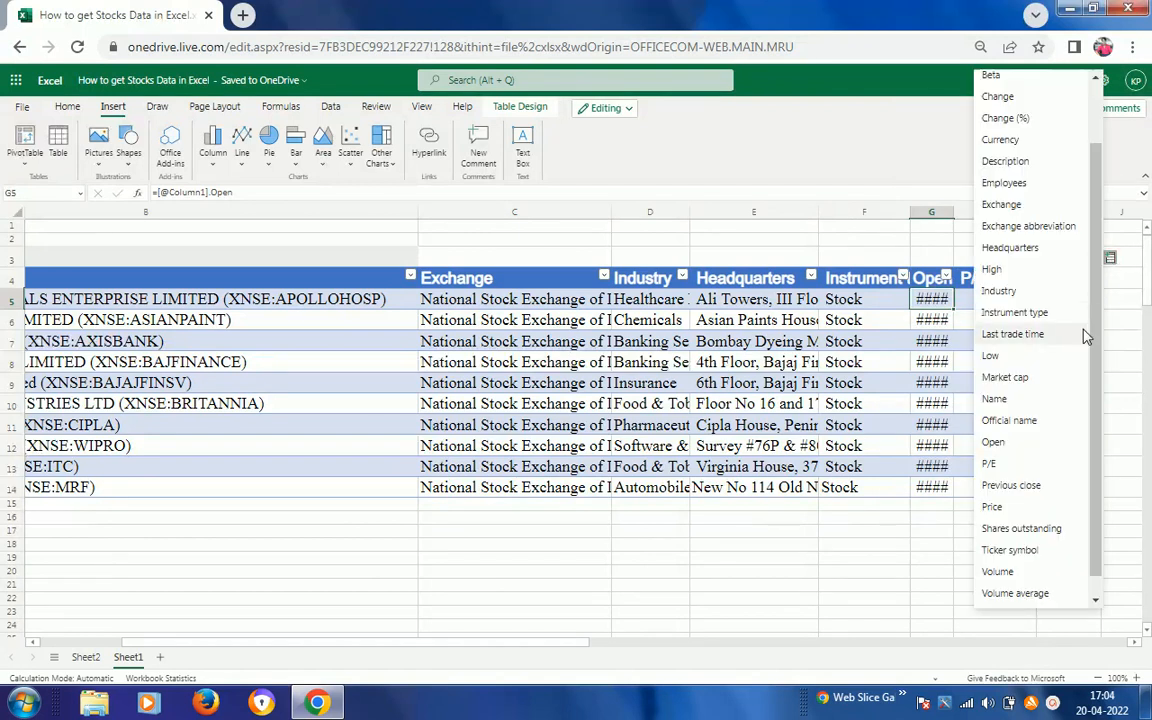
{"action": "scroll", "coordinate": [1095, 392], "scroll_direction": "down", "scroll_amount": 1}
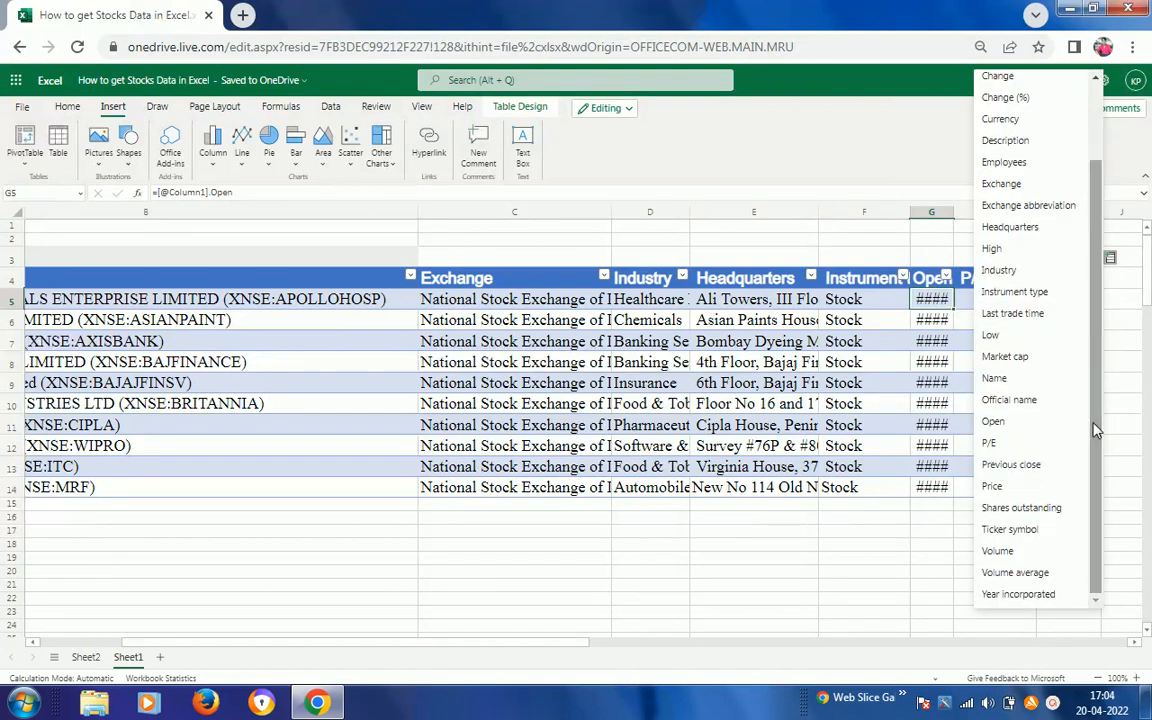
{"action": "left_click", "coordinate": [1029, 510]}
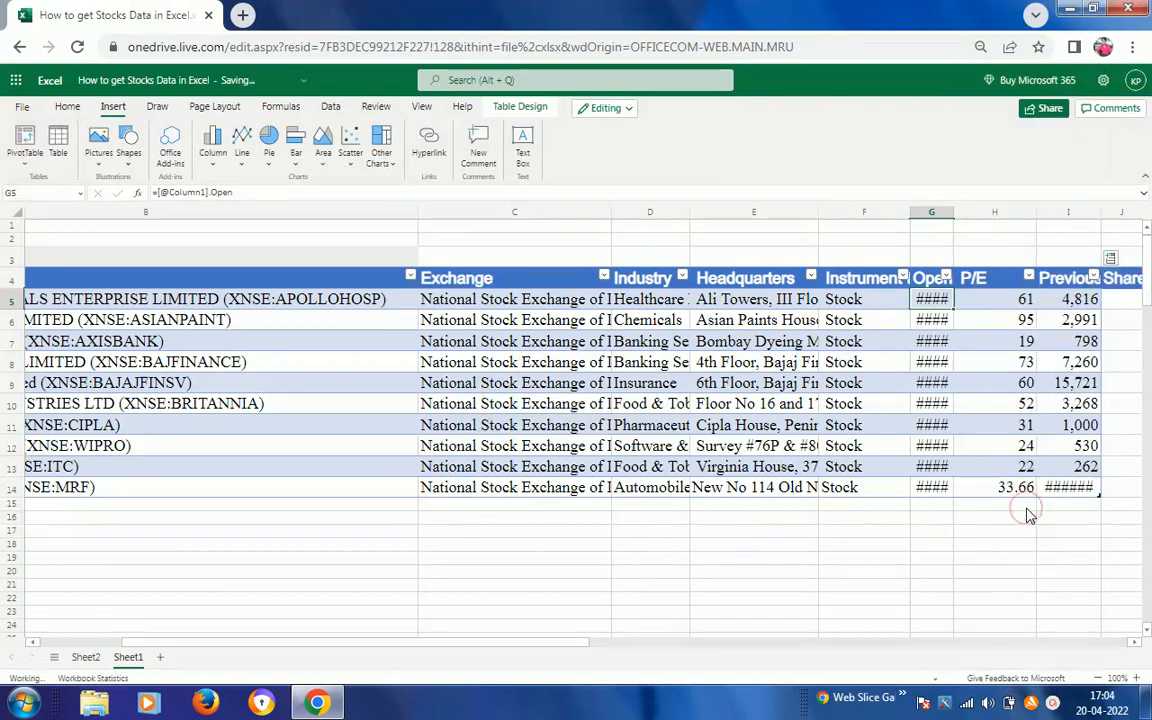
{"action": "left_click", "coordinate": [1067, 300]}
{"action": "left_click", "coordinate": [1100, 298]}
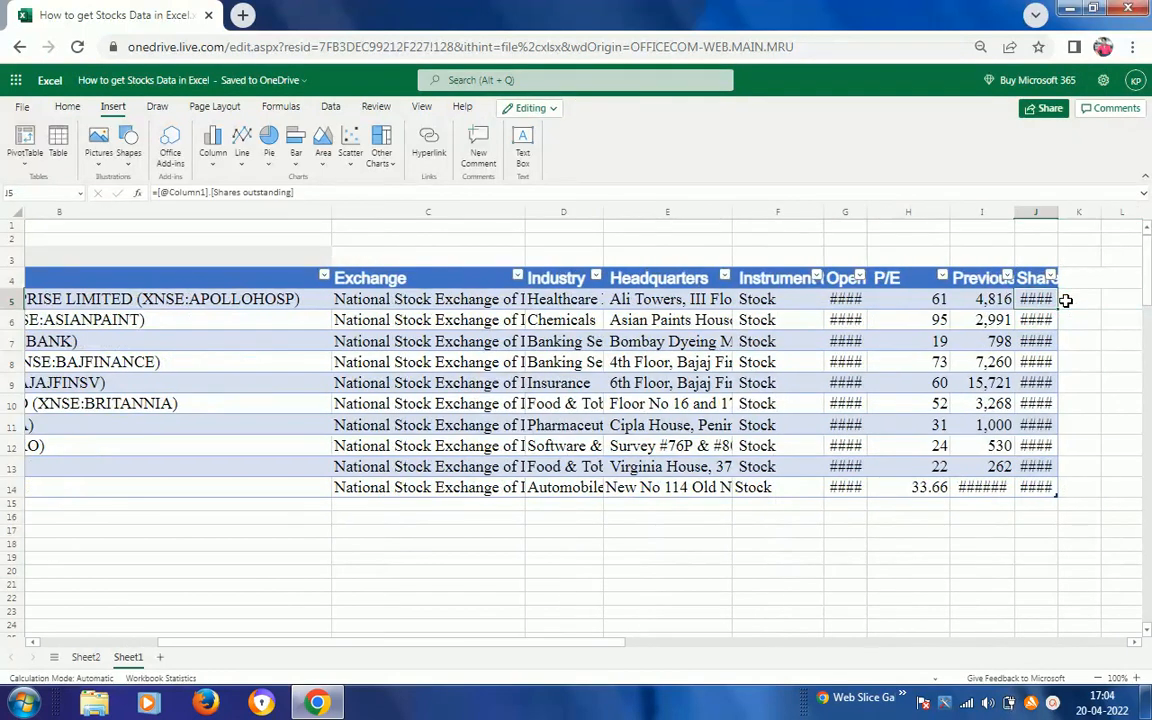
Step: Widen the Open column G and the Shares outstanding column J so their numbers fit, and select the Shares outstanding header
{"action": "left_click_drag", "start_coordinate": [866, 212], "coordinate": [951, 199]}
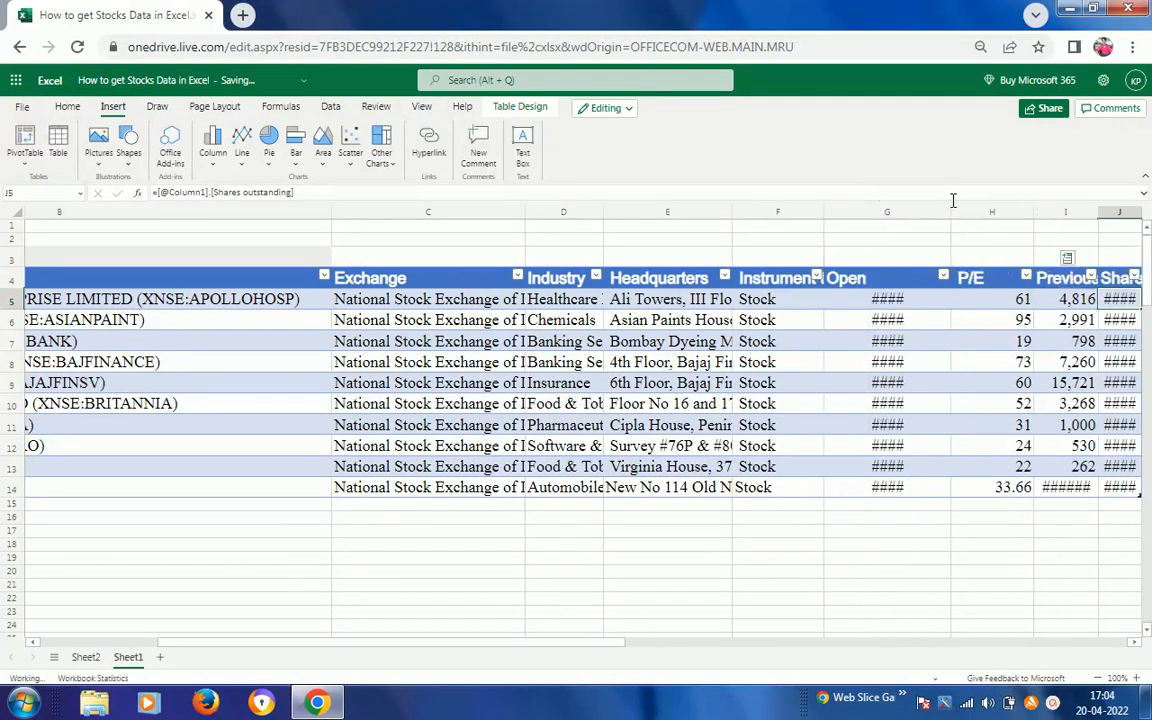
{"action": "left_click", "coordinate": [906, 318]}
{"action": "key", "text": "Right"}
{"action": "key", "text": "Right"}
{"action": "key", "text": "Right"}
{"action": "key", "text": "Right"}
{"action": "key", "text": "Right"}
{"action": "key", "text": "Right"}
{"action": "key", "text": "Right"}
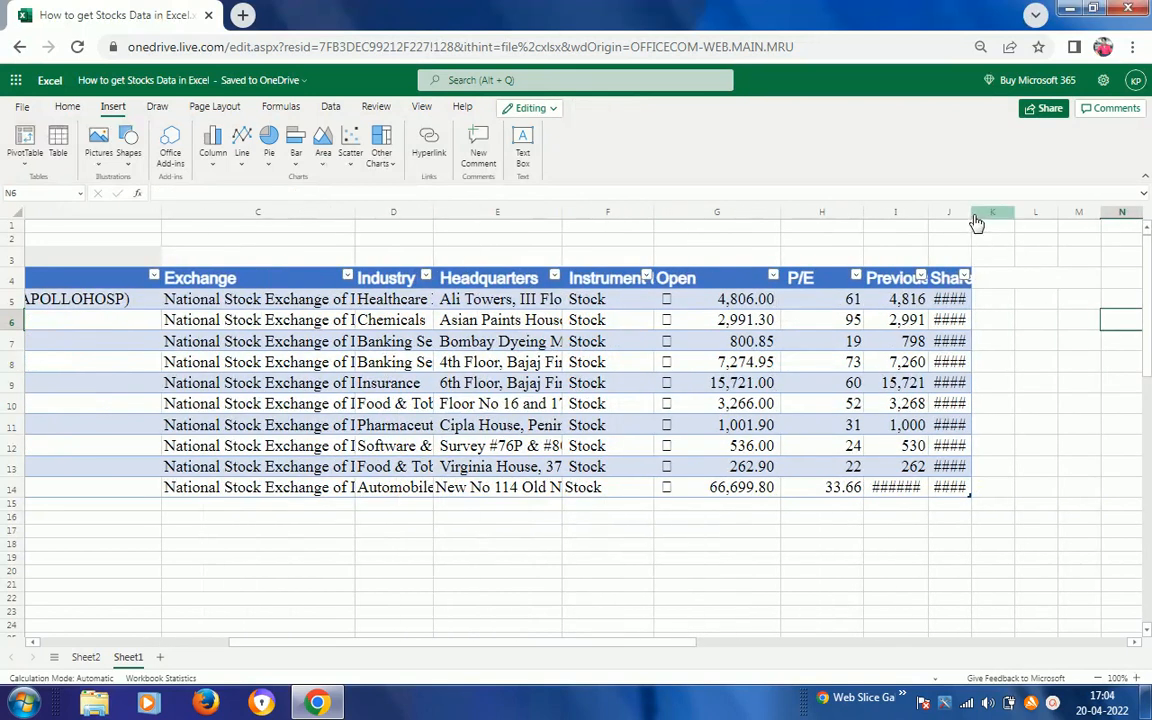
{"action": "left_click_drag", "start_coordinate": [971, 212], "coordinate": [1068, 210]}
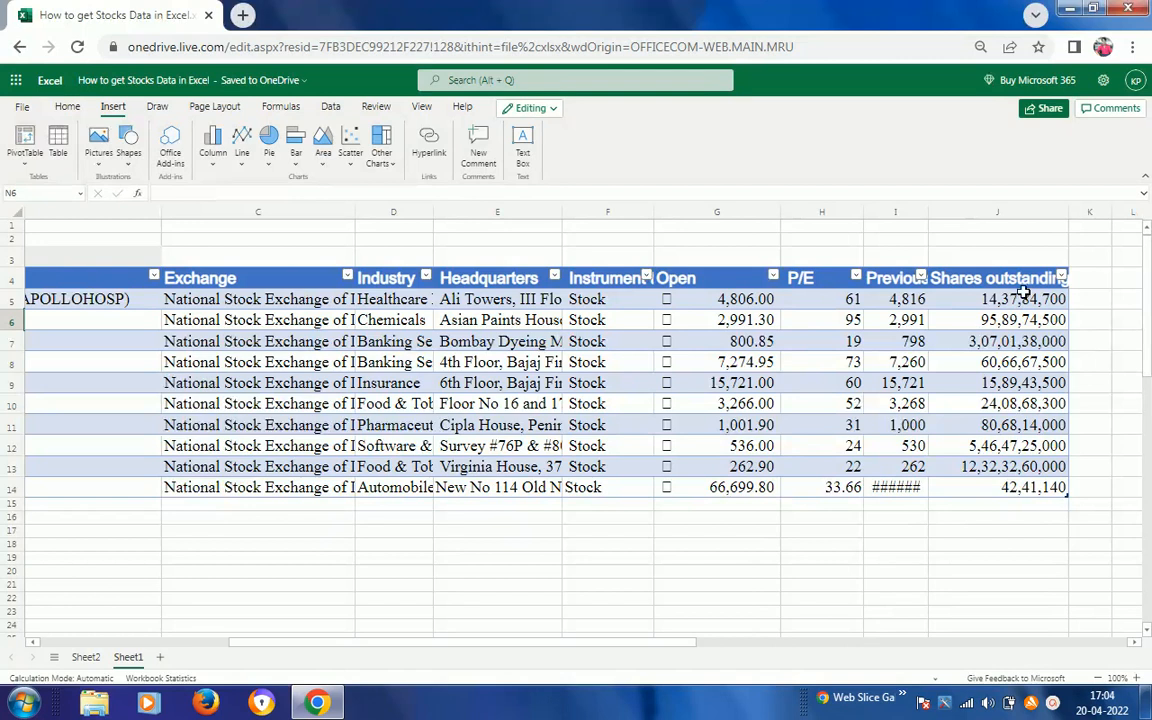
{"action": "left_click", "coordinate": [1076, 285]}
{"action": "key", "text": "Left"}
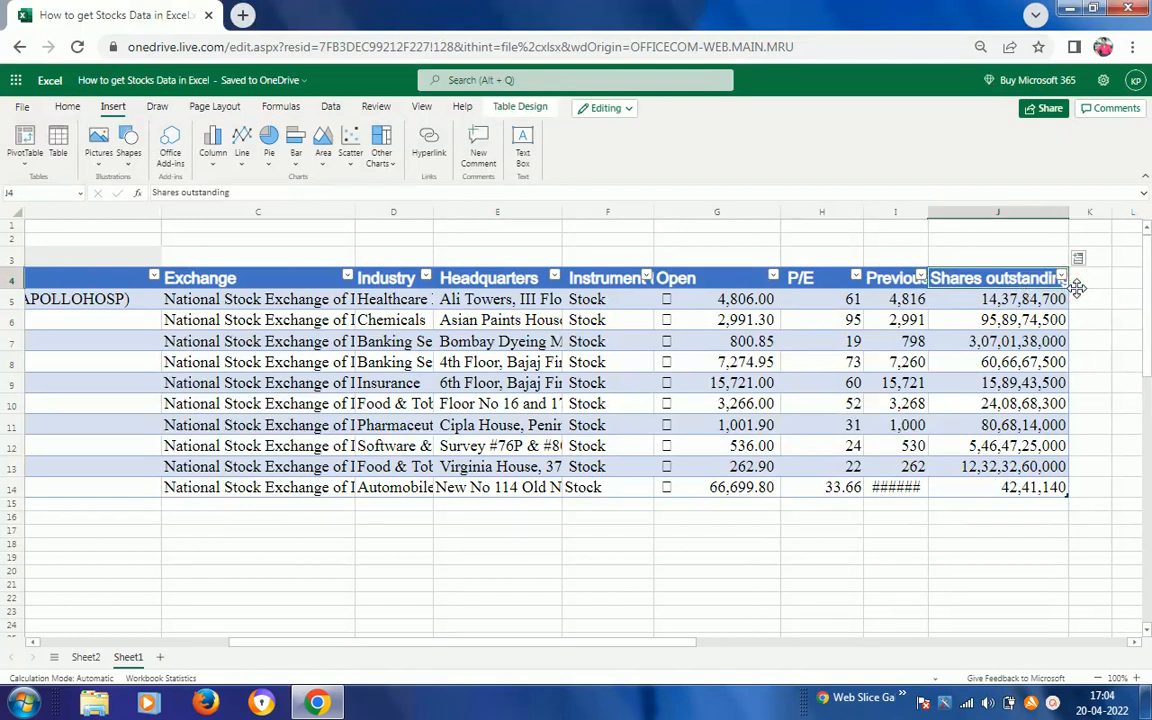
Step: Add the Employees field as the next column of the company table
{"action": "key", "text": "Down"}
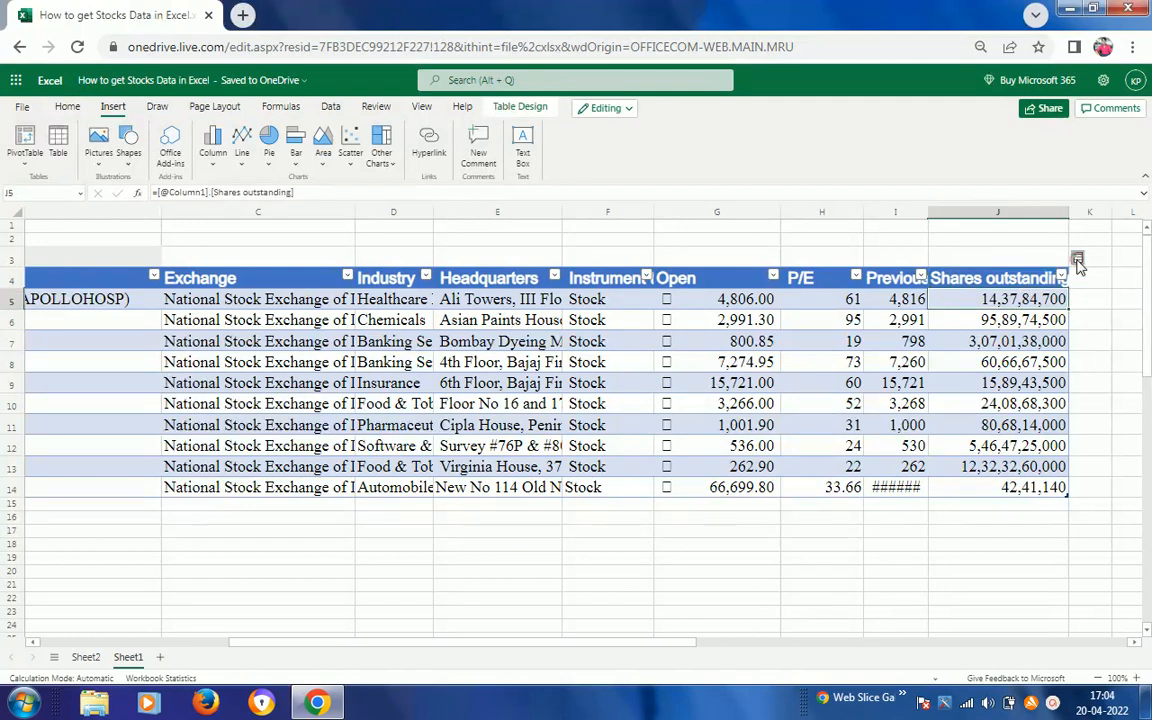
{"action": "left_click", "coordinate": [1077, 261]}
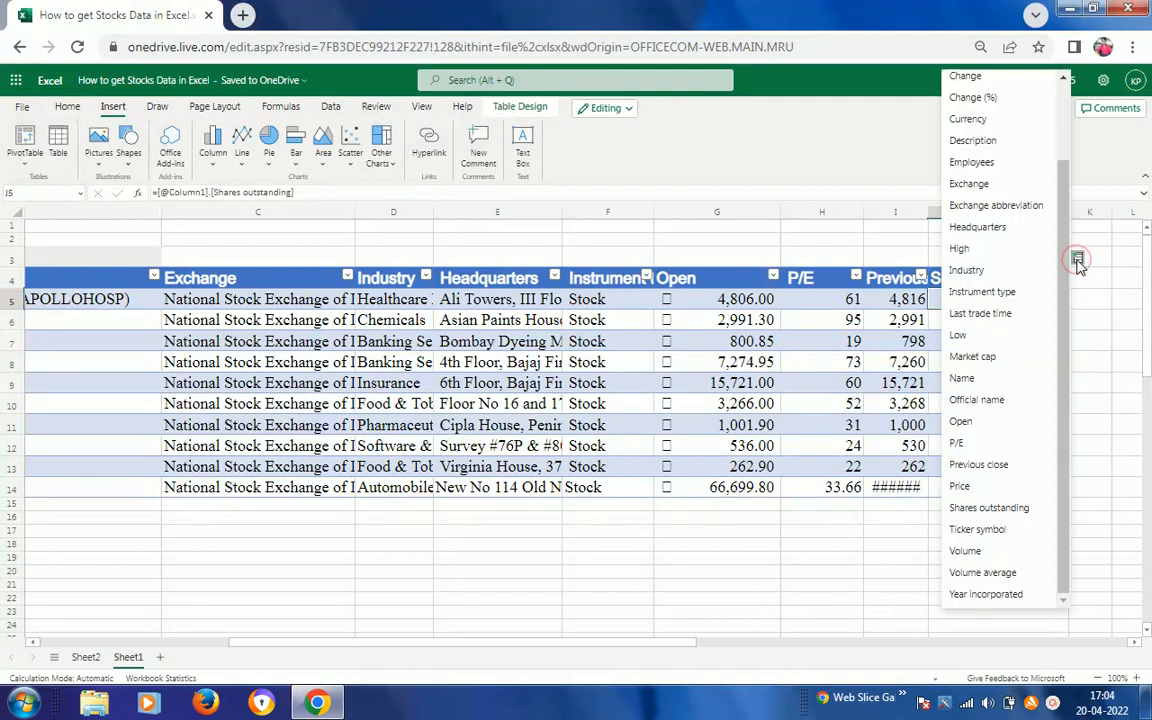
{"action": "left_click", "coordinate": [989, 168]}
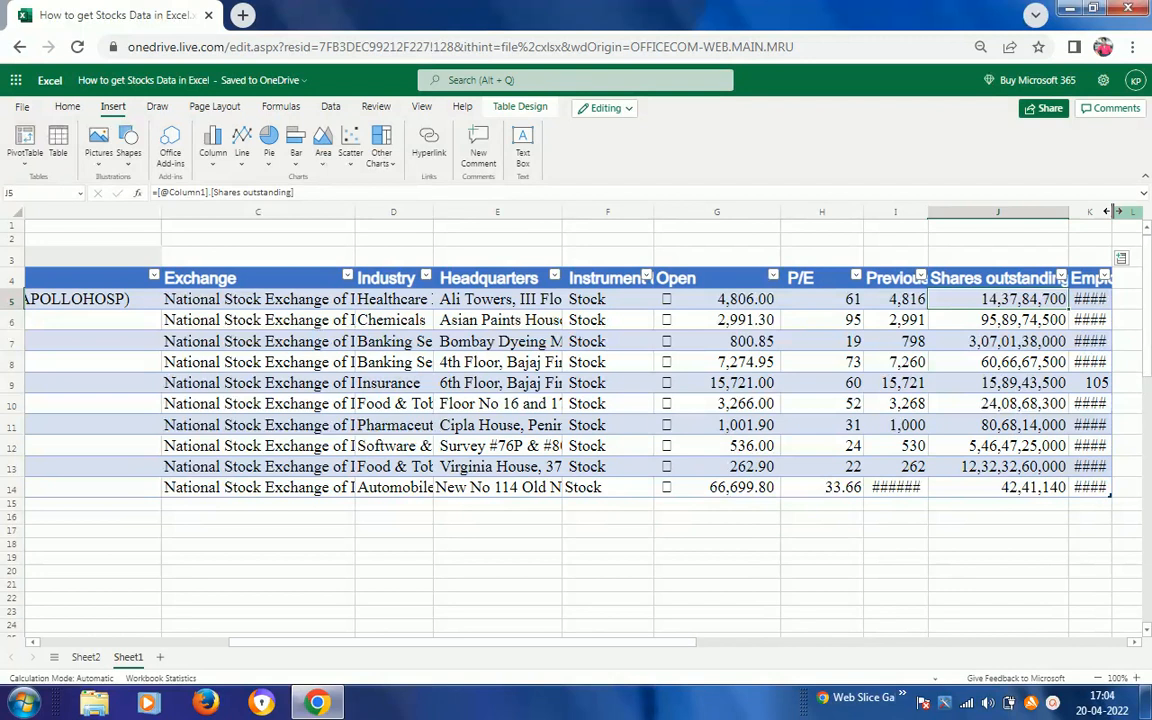
{"action": "left_click", "coordinate": [1087, 302]}
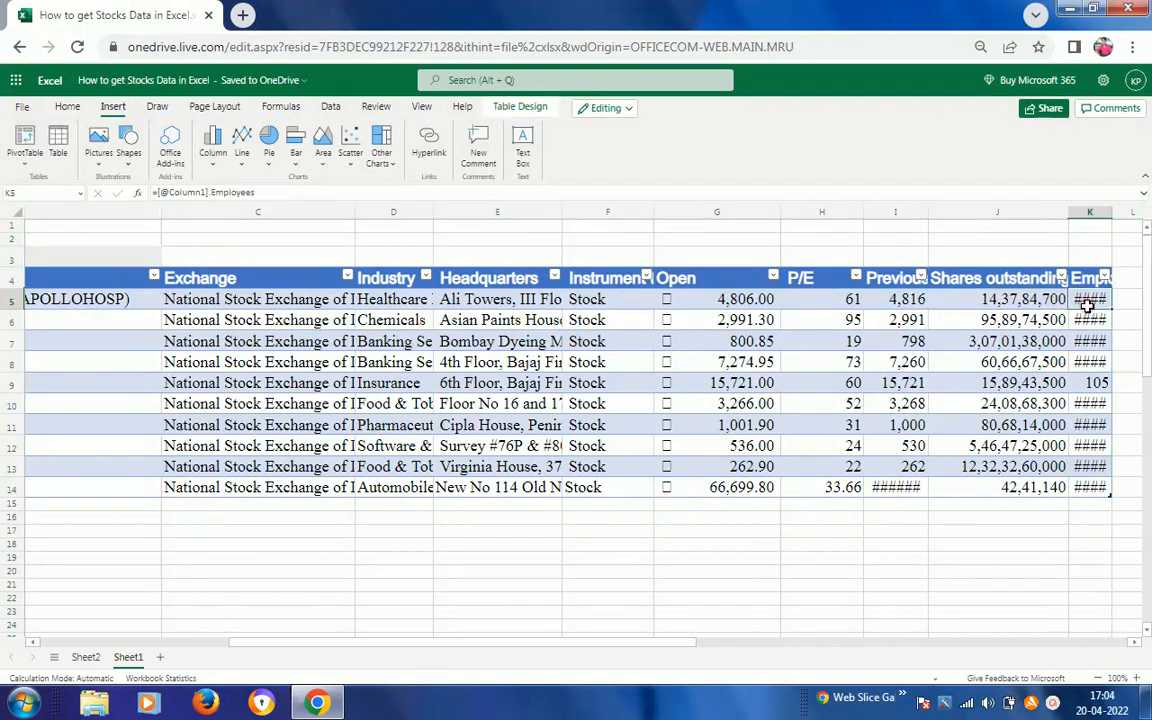
{"action": "key", "text": "Right"}
{"action": "key", "text": "Right"}
{"action": "key", "text": "Right"}
{"action": "key", "text": "Right"}
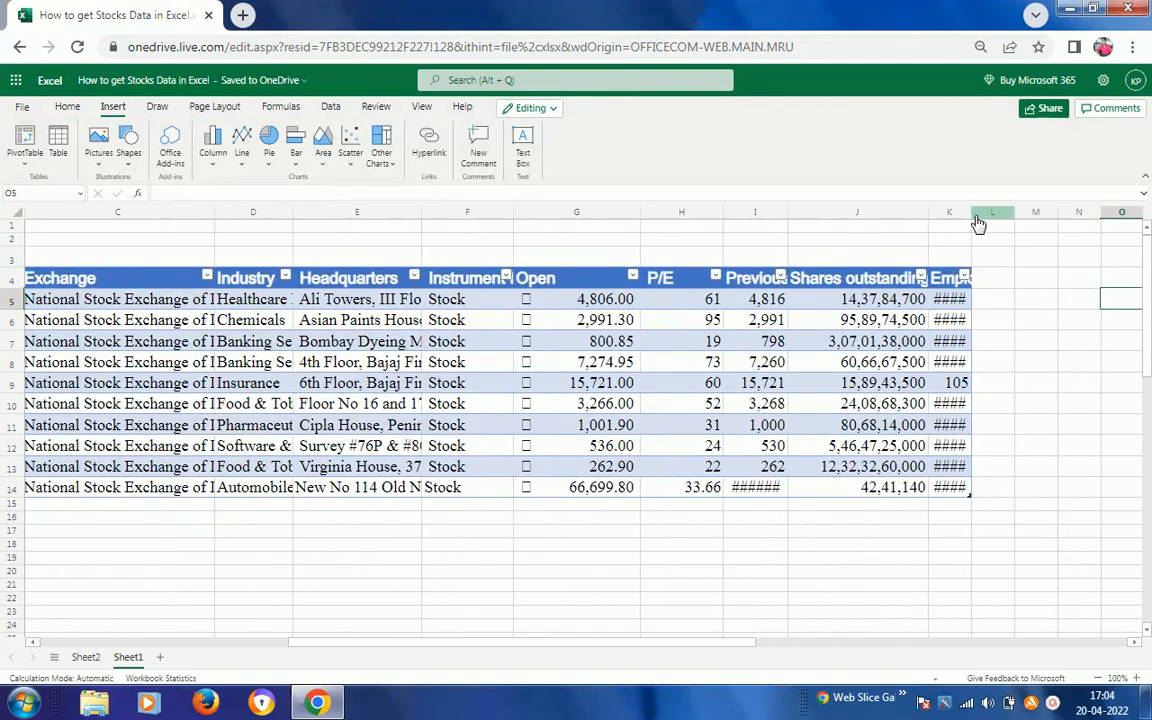
{"action": "left_click", "coordinate": [980, 213]}
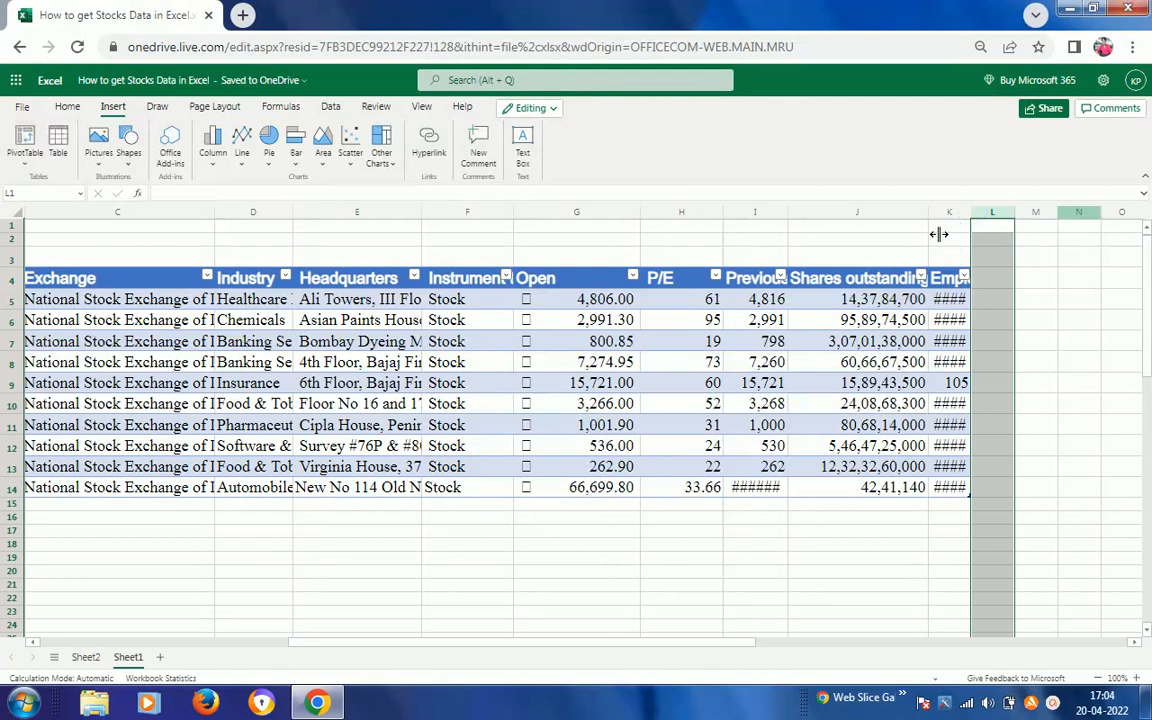
{"action": "right_click", "coordinate": [970, 218]}
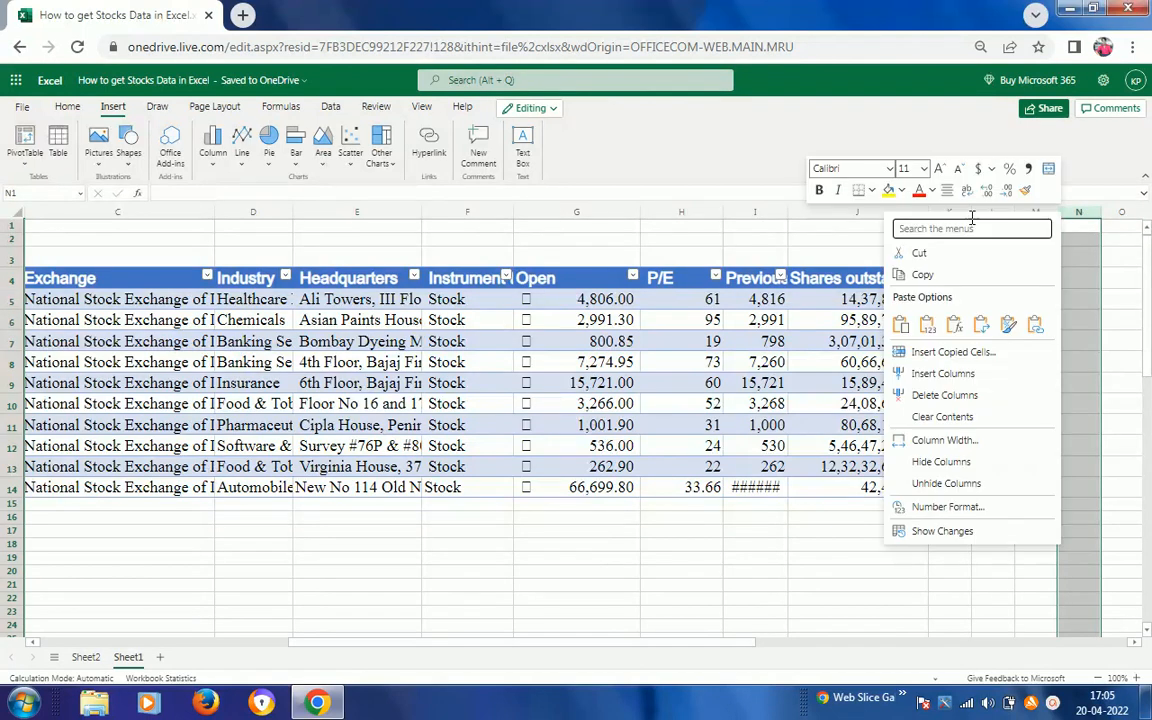
{"action": "left_click", "coordinate": [849, 248]}
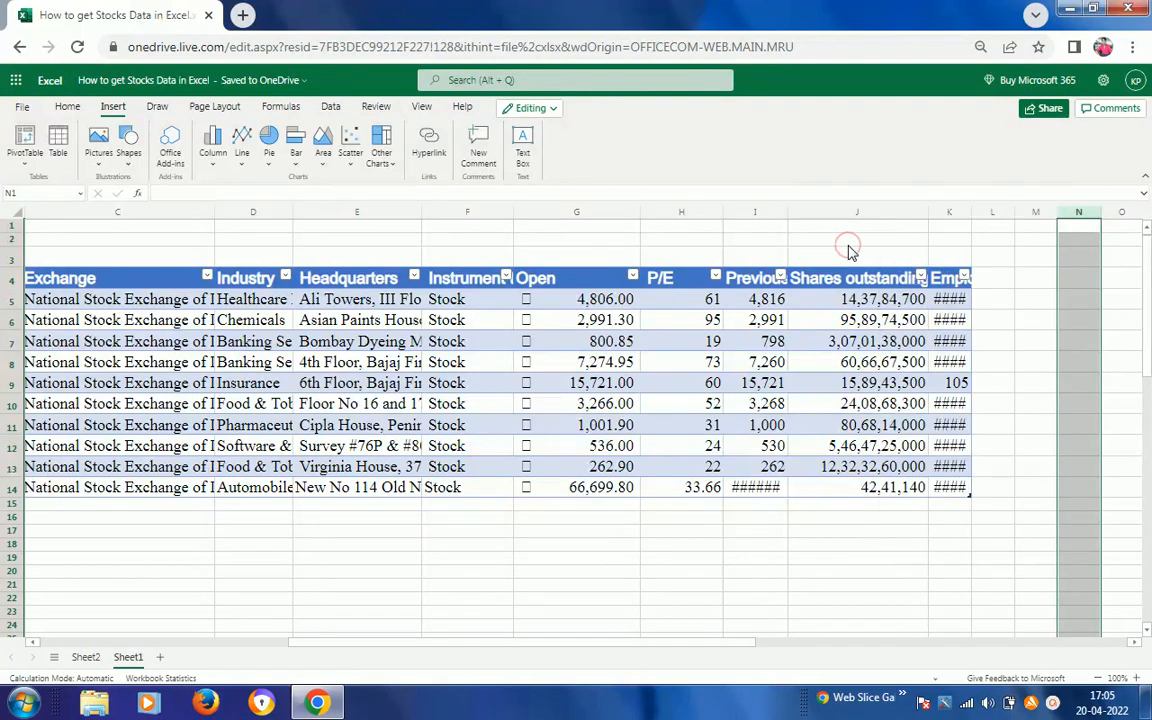
{"action": "left_click", "coordinate": [961, 243]}
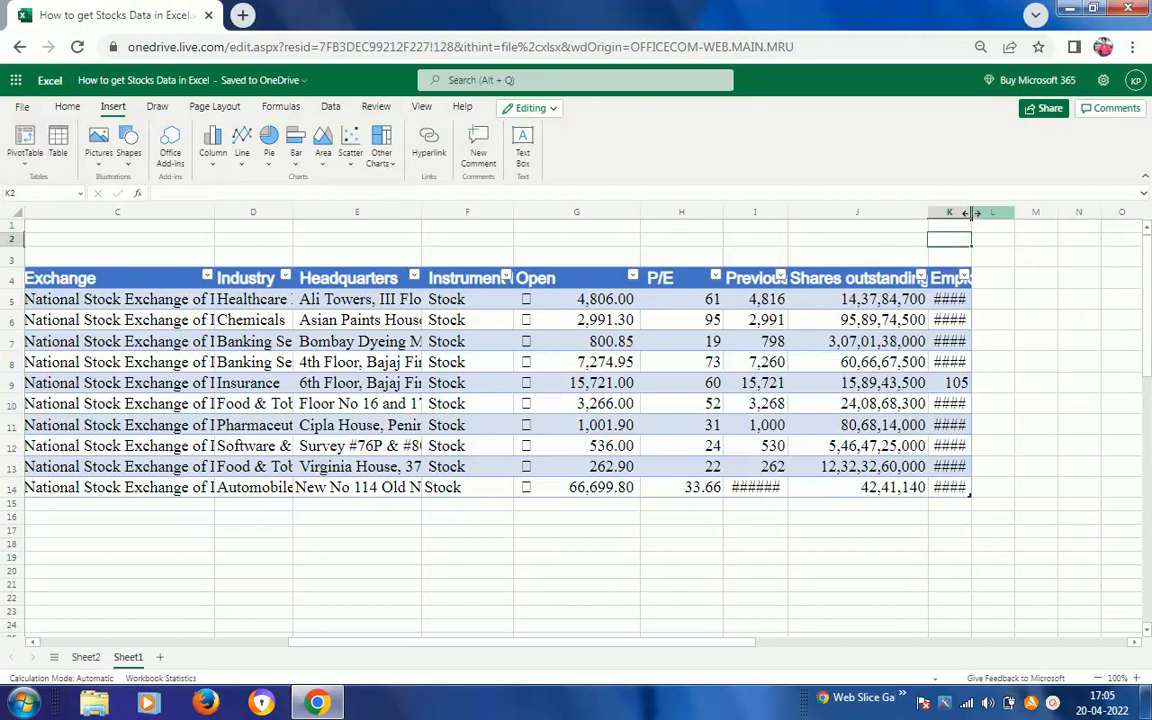
{"action": "left_click", "coordinate": [966, 213]}
{"action": "right_click", "coordinate": [1018, 226]}
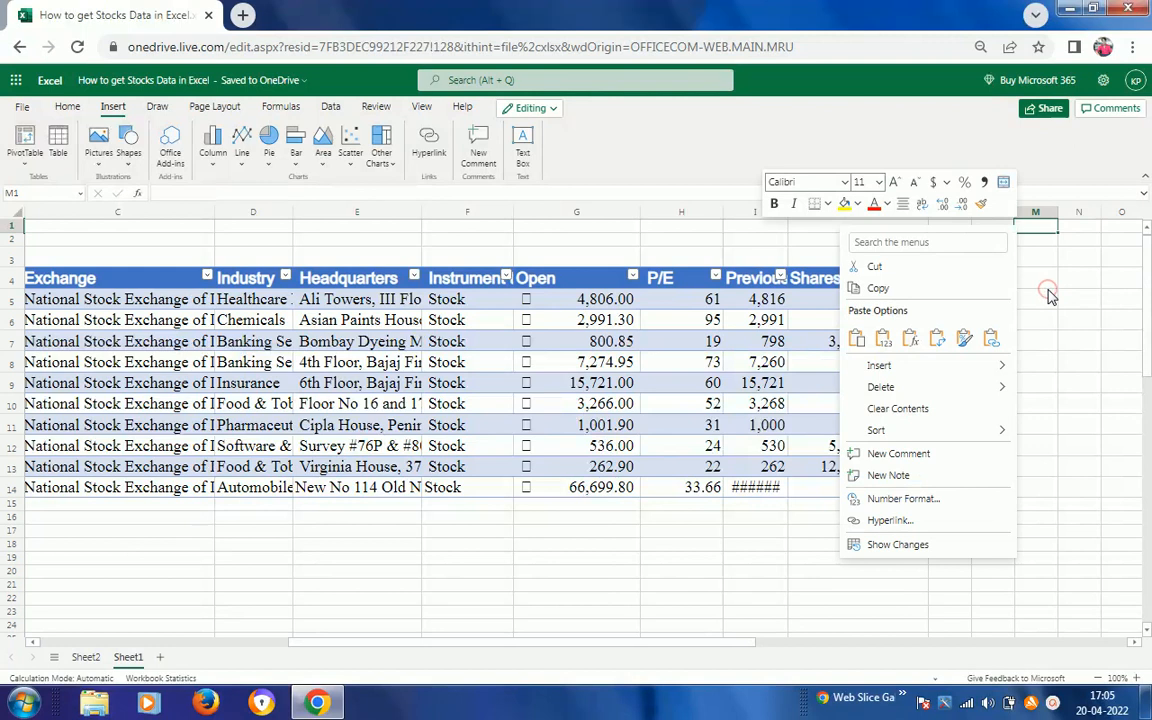
{"action": "left_click", "coordinate": [1050, 295]}
{"action": "left_click", "coordinate": [958, 569]}
Step: Widen the Employees column K so its numbers fit, and select the Employees header
{"action": "left_click", "coordinate": [972, 211]}
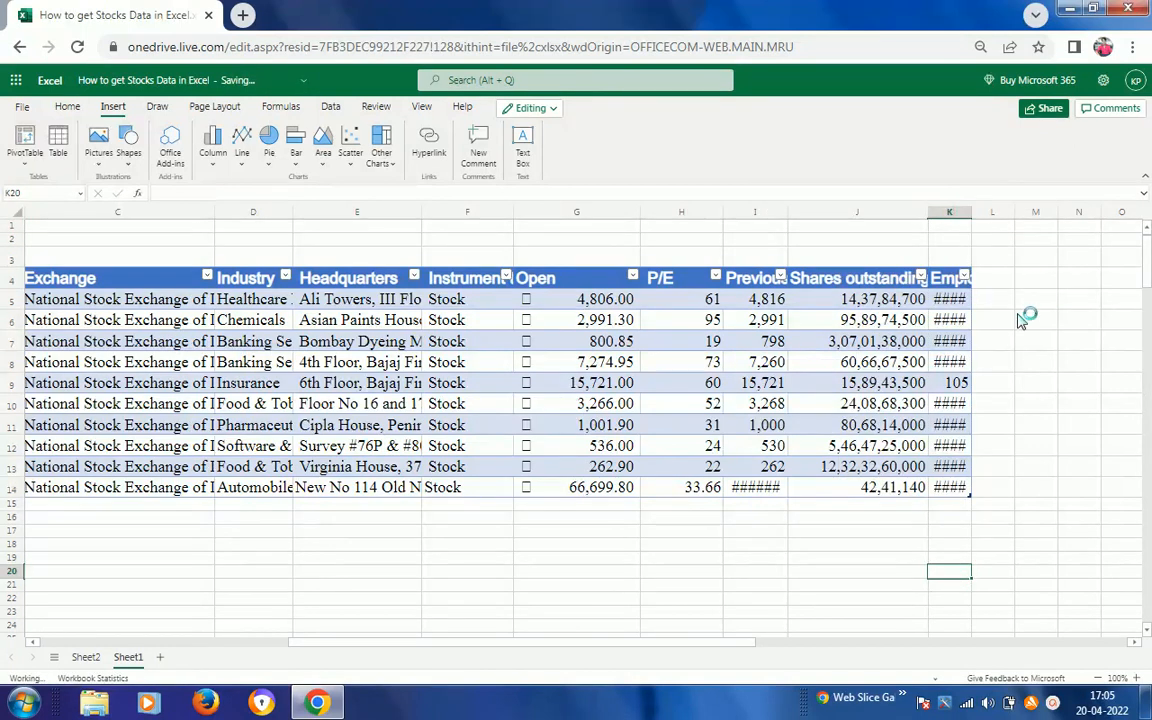
{"action": "left_click", "coordinate": [981, 282]}
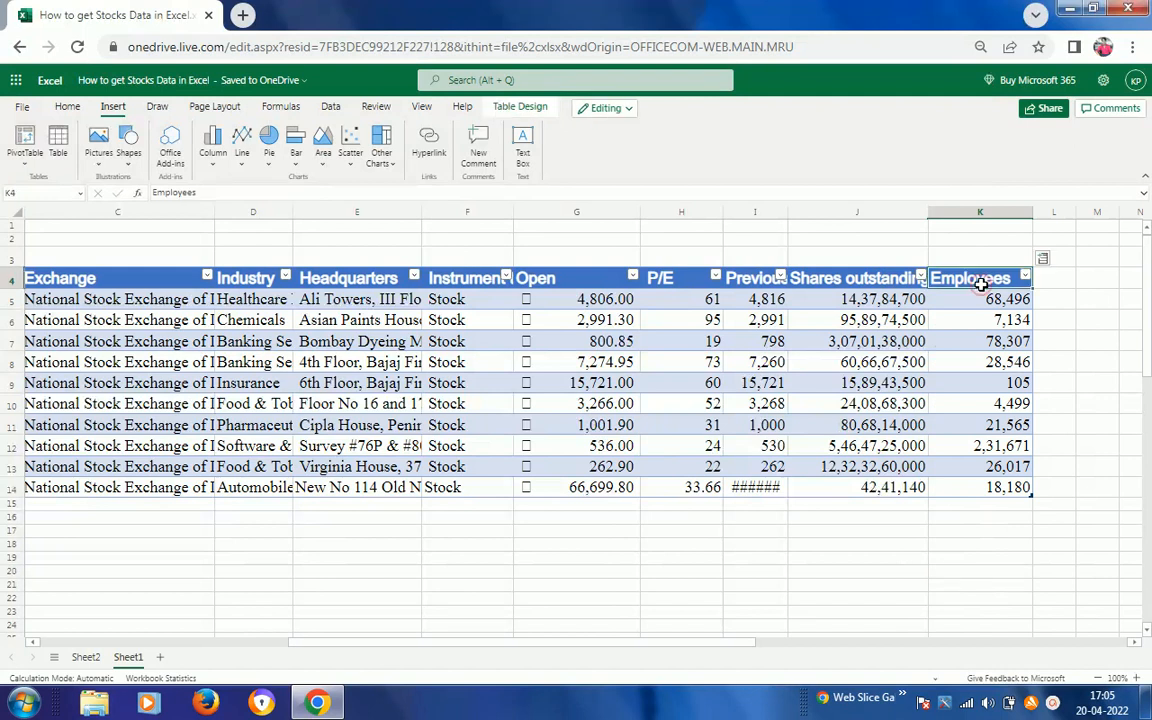
Step: Go back to the start of the company table and examine the Exchange column's header and formula
{"action": "key", "text": "Left"}
{"action": "key", "text": "Left"}
{"action": "key", "text": "Left"}
{"action": "key", "text": "Left"}
{"action": "key", "text": "Left"}
{"action": "key", "text": "Left"}
{"action": "key", "text": "Left"}
{"action": "key", "text": "Left"}
{"action": "key", "text": "Left"}
{"action": "key", "text": "Down"}
{"action": "key", "text": "Up"}
{"action": "key", "text": "Right"}
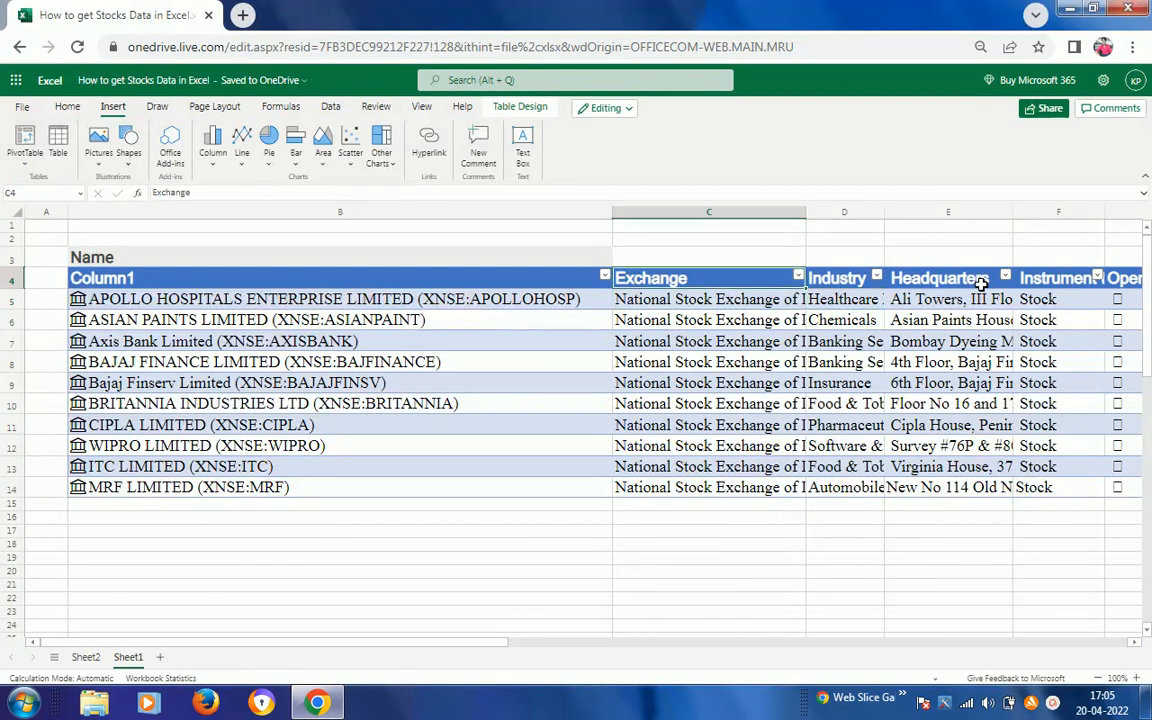
{"action": "key", "text": "Right"}
{"action": "key", "text": "Right"}
{"action": "key", "text": "Right"}
{"action": "key", "text": "Left"}
{"action": "key", "text": "Left"}
{"action": "key", "text": "Left"}
{"action": "key", "text": "Left"}
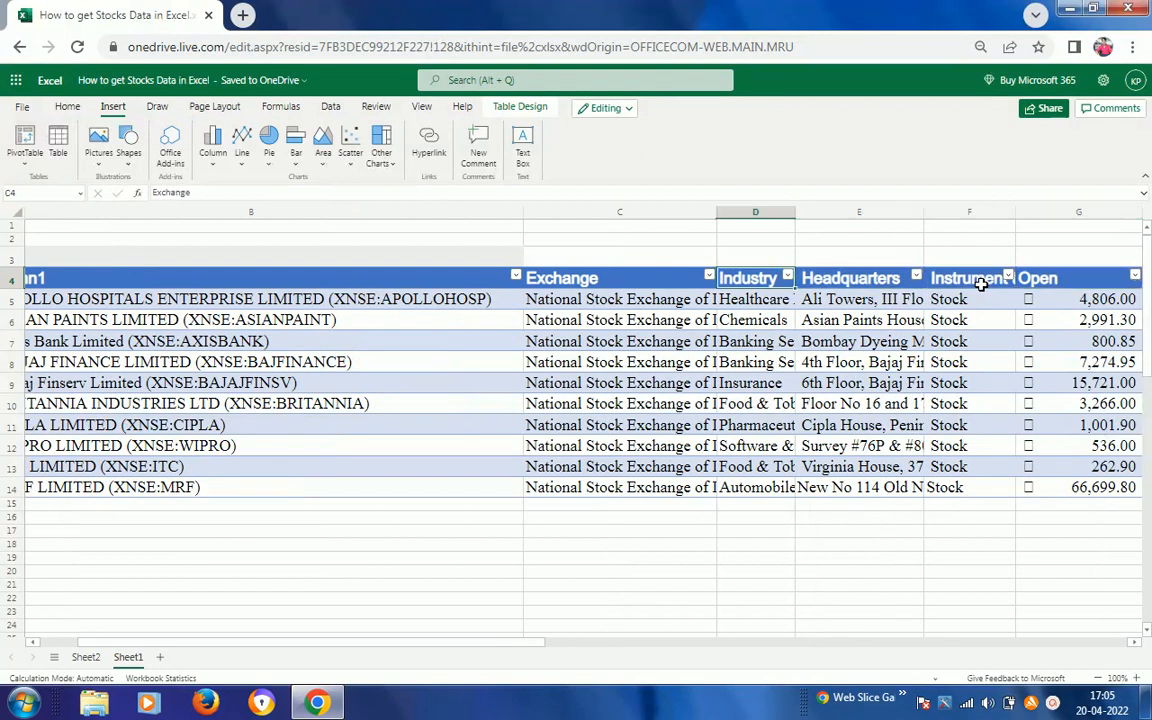
{"action": "key", "text": "Right"}
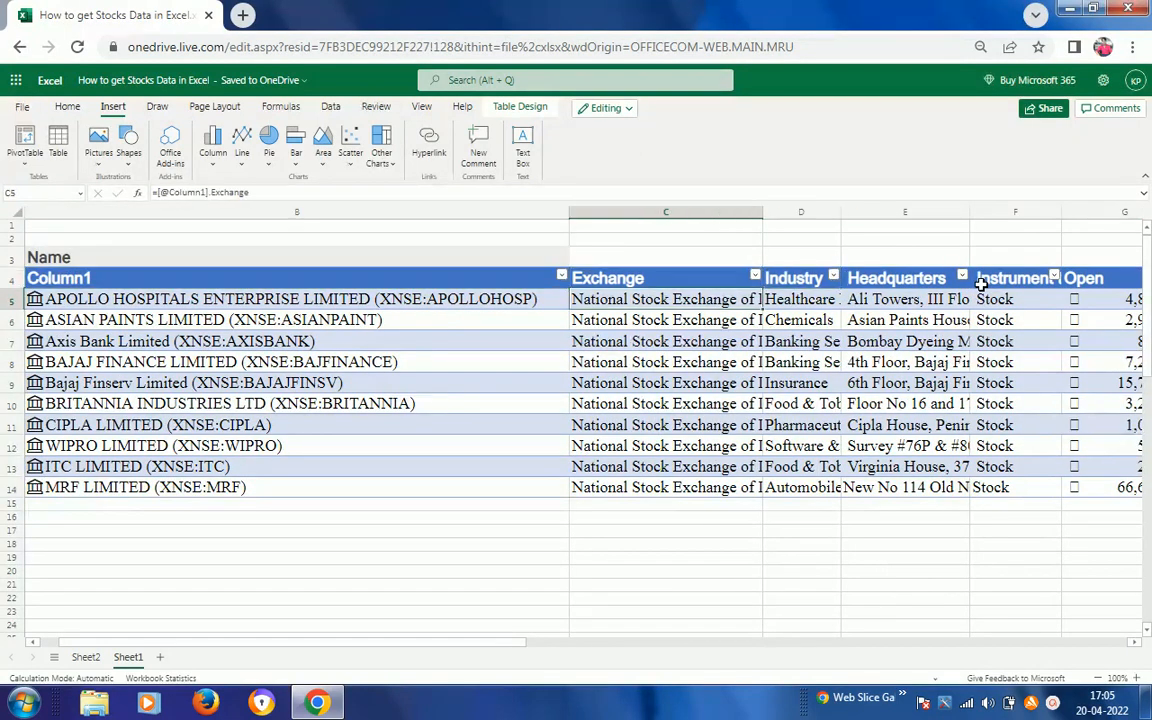
{"action": "key", "text": "Down"}
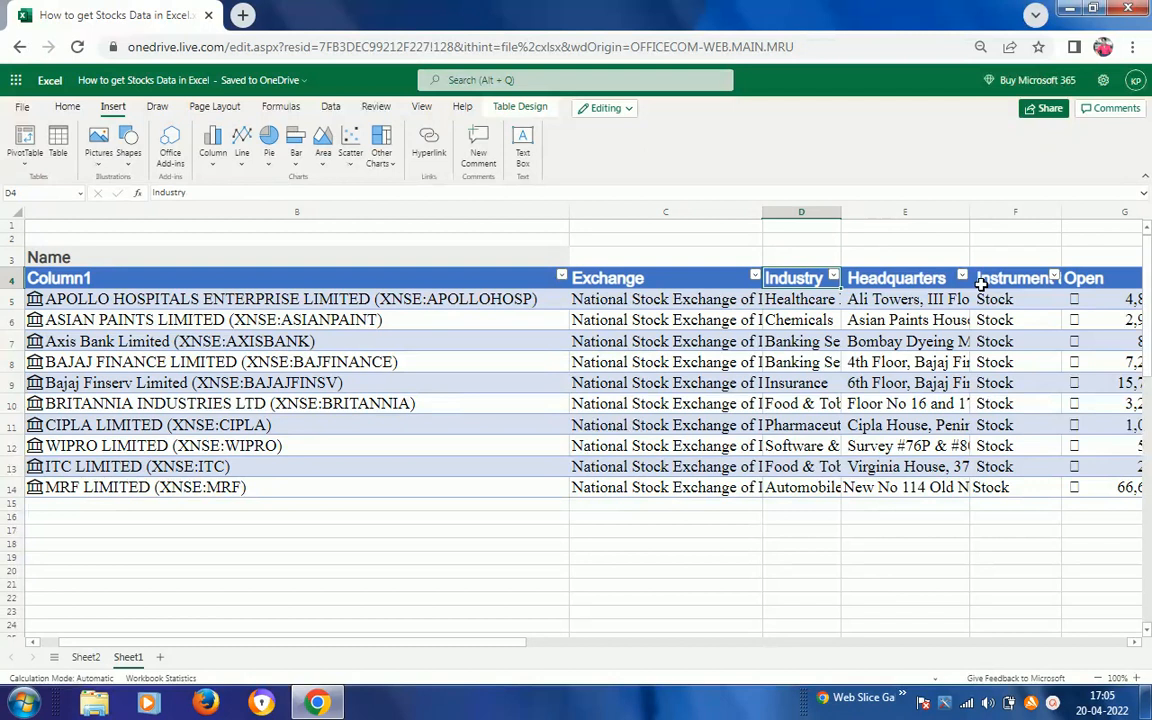
Step: Examine the remaining headers and formulas of the company table from Industry through Employees
{"action": "key", "text": "Right"}
{"action": "key", "text": "Right"}
{"action": "key", "text": "Right"}
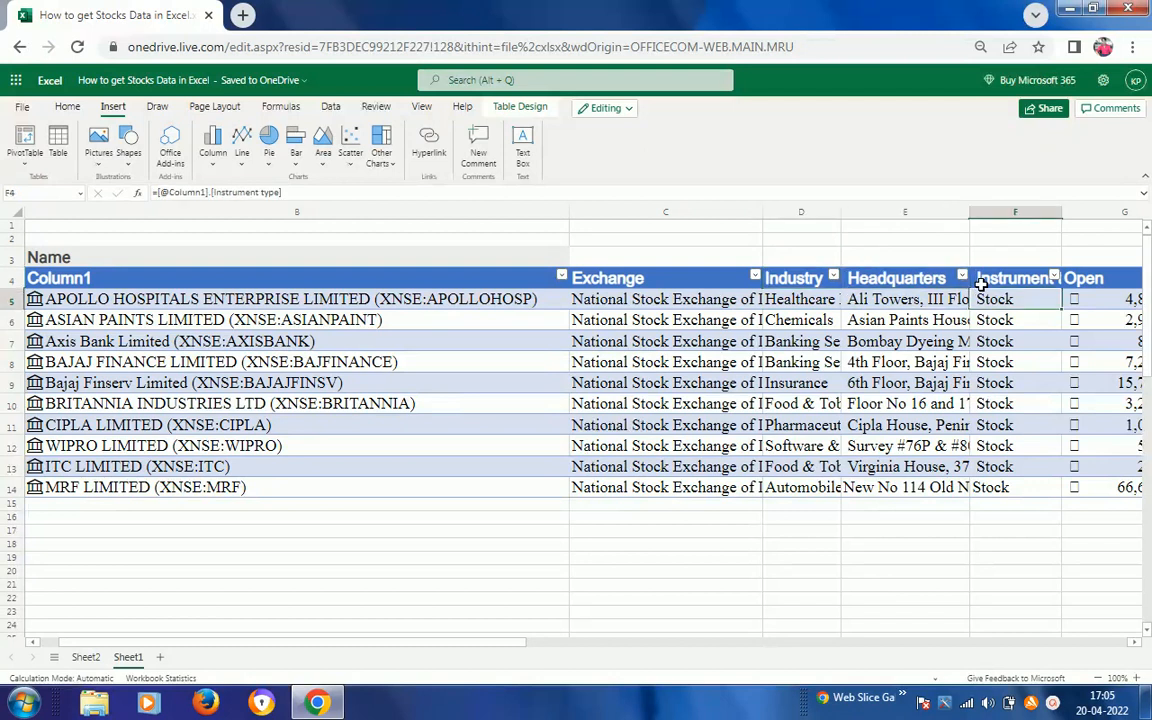
{"action": "key", "text": "Up"}
{"action": "key", "text": "Right"}
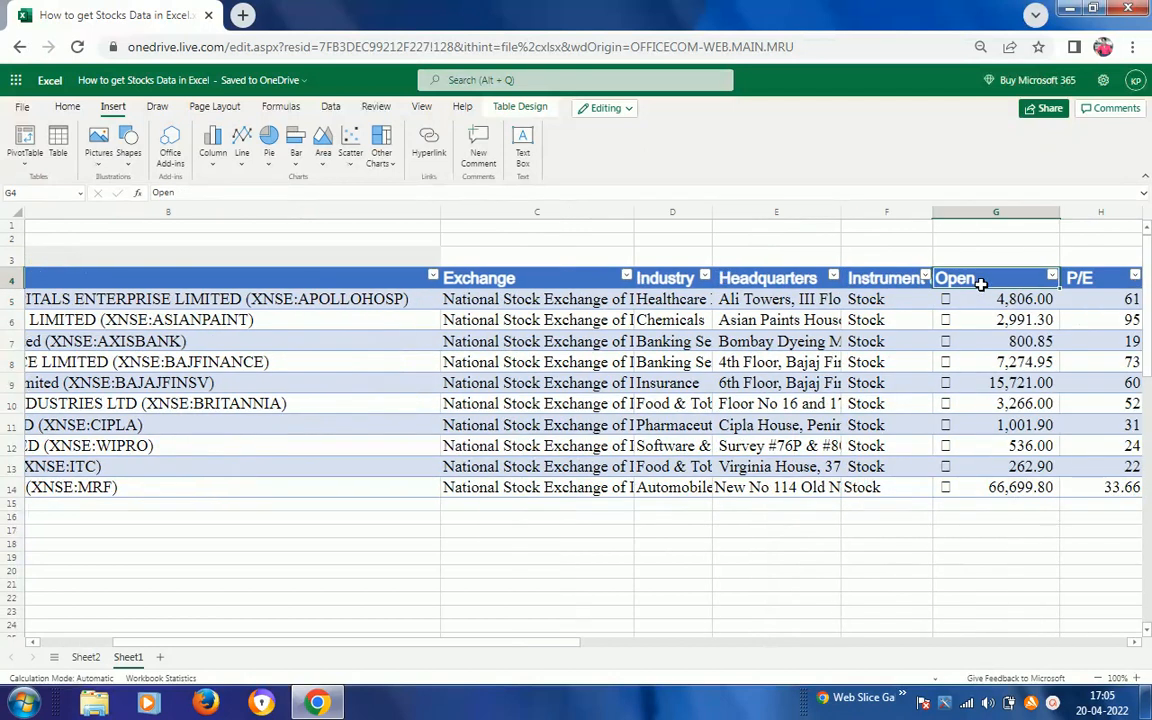
{"action": "key", "text": "Right"}
{"action": "key", "text": "Down"}
{"action": "key", "text": "Up"}
{"action": "key", "text": "Right"}
{"action": "key", "text": "Right"}
{"action": "key", "text": "Right"}
{"action": "key", "text": "Left"}
{"action": "key", "text": "Left"}
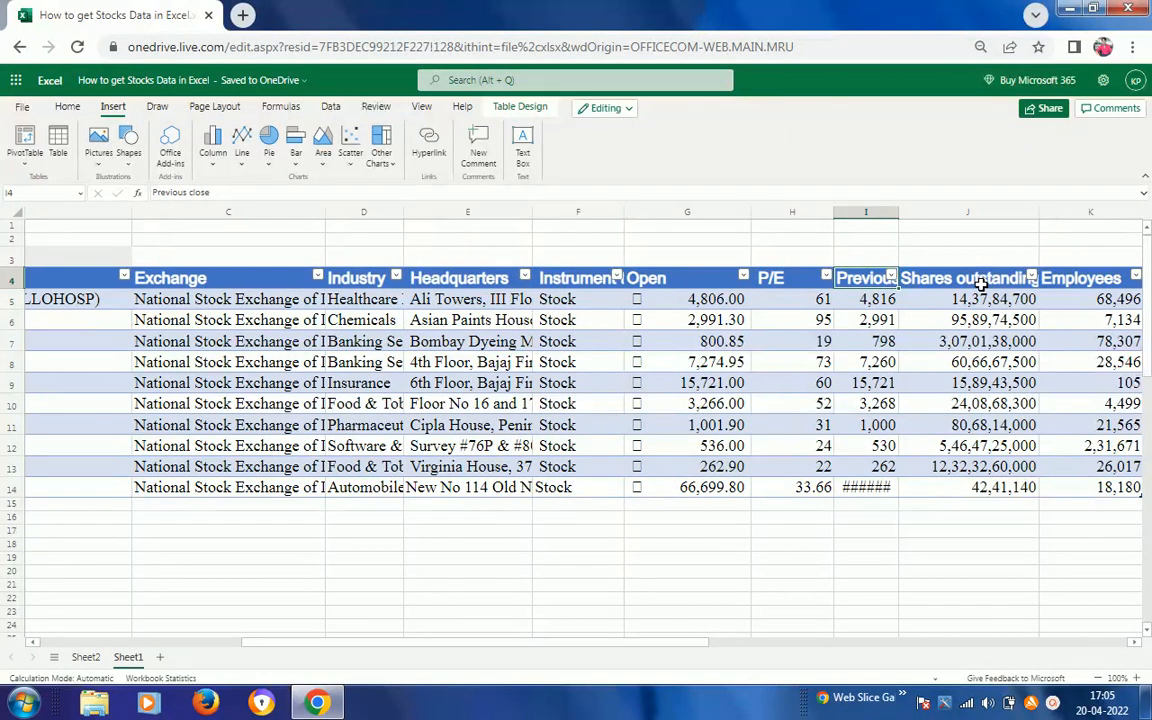
{"action": "key", "text": "Down"}
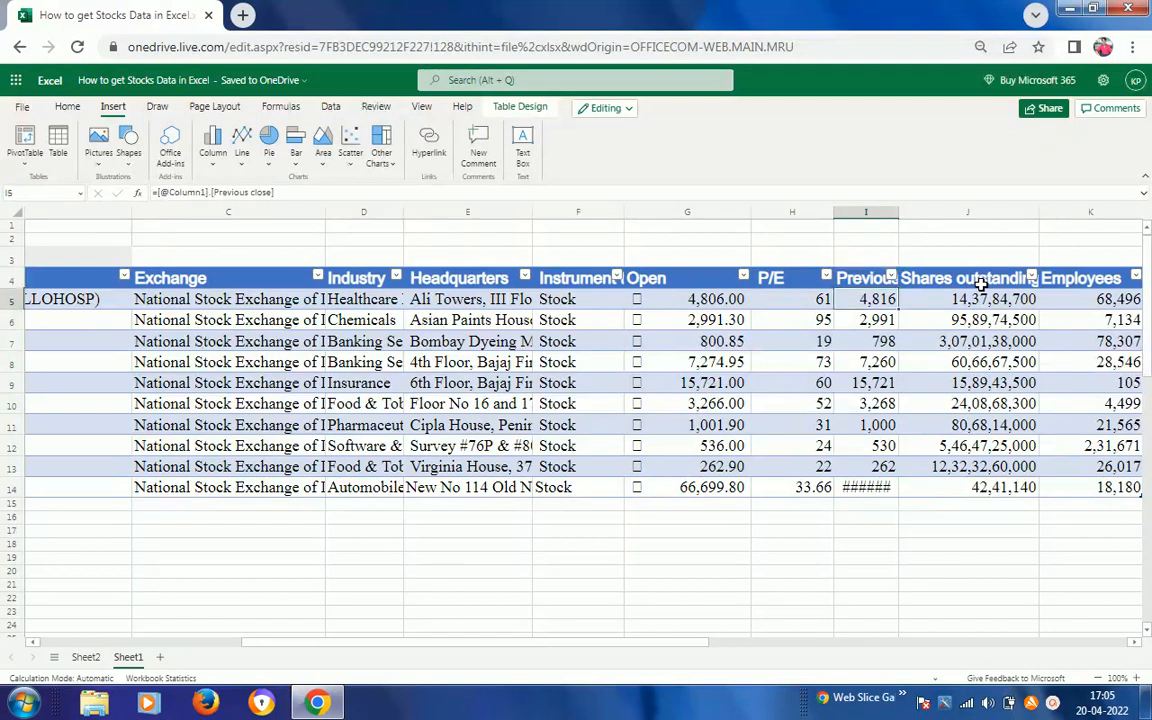
{"action": "key", "text": "Up"}
{"action": "key", "text": "Right"}
{"action": "key", "text": "Down"}
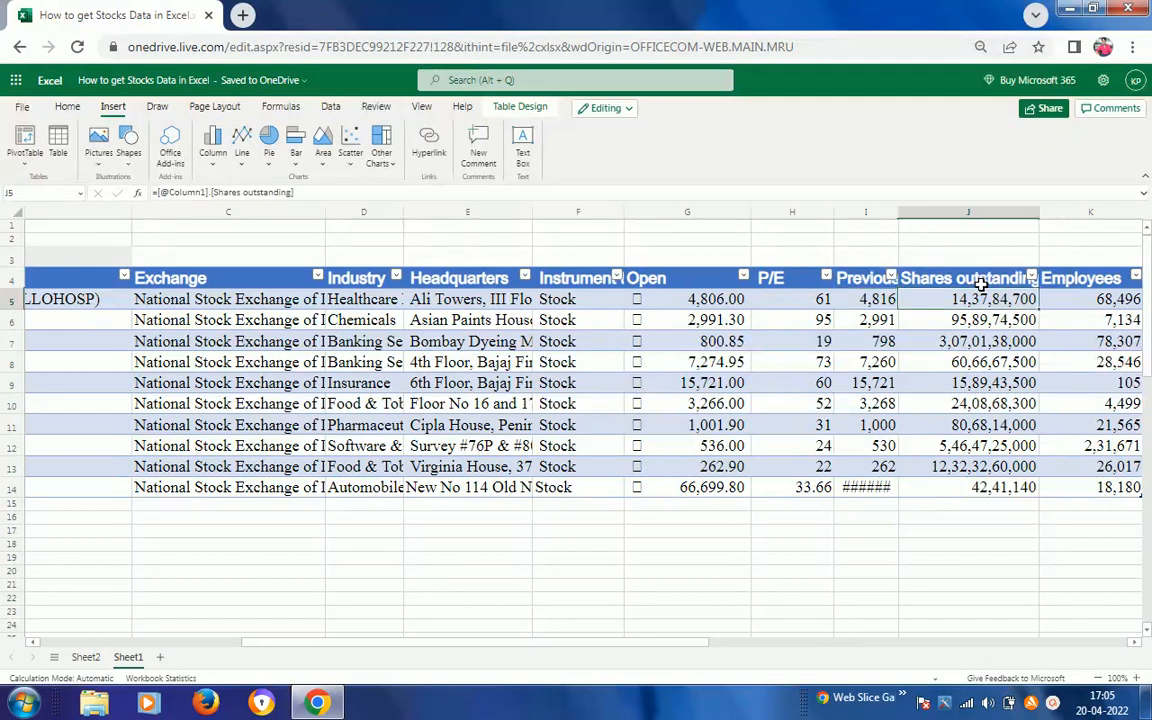
{"action": "key", "text": "Up"}
{"action": "key", "text": "Right"}
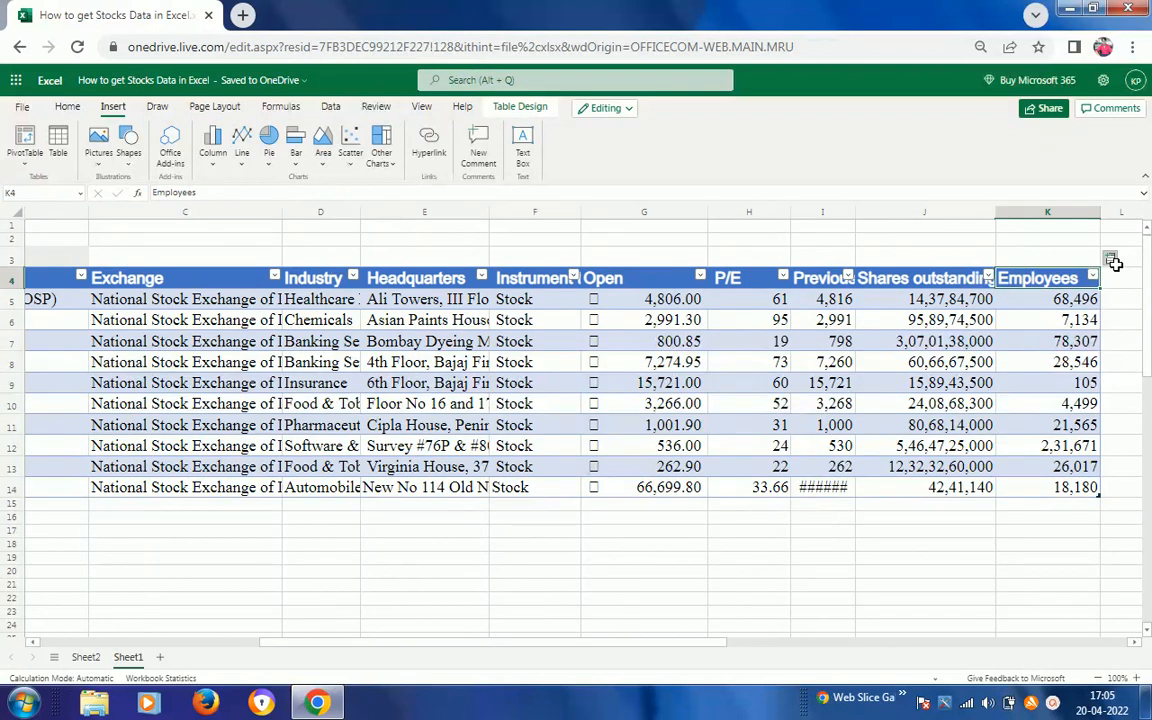
Step: Add the Ticker symbol field to the company table and autofit column L to its contents
{"action": "left_click", "coordinate": [1110, 260]}
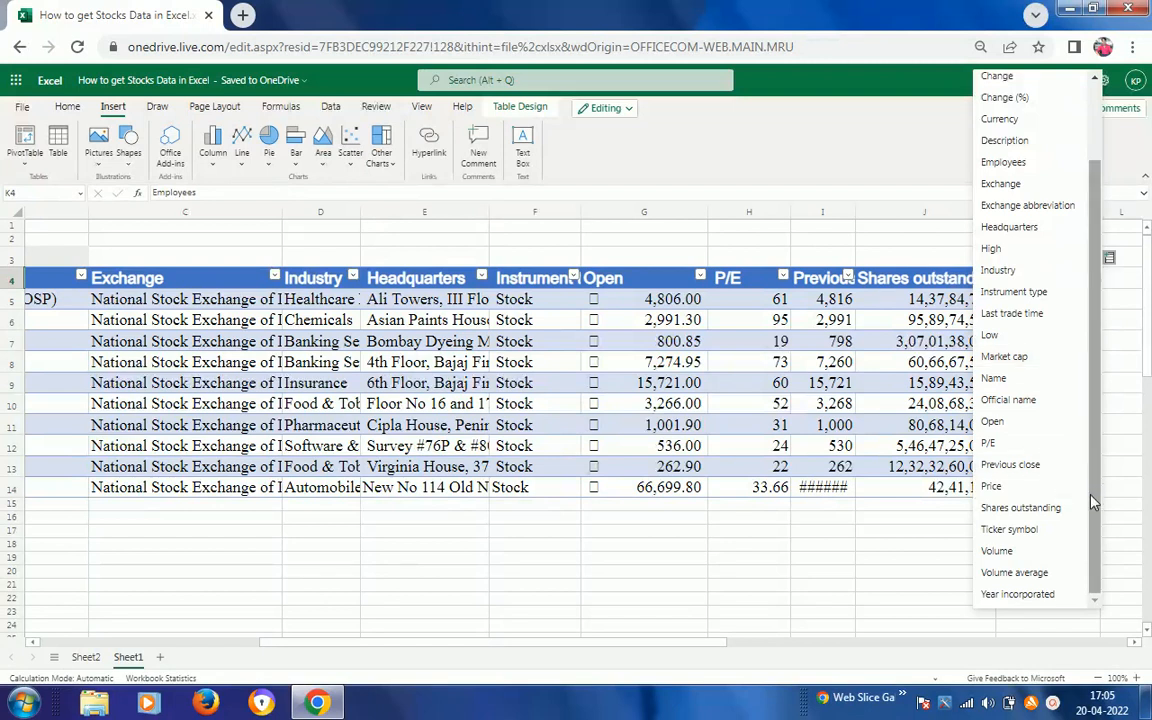
{"action": "left_click", "coordinate": [1017, 538]}
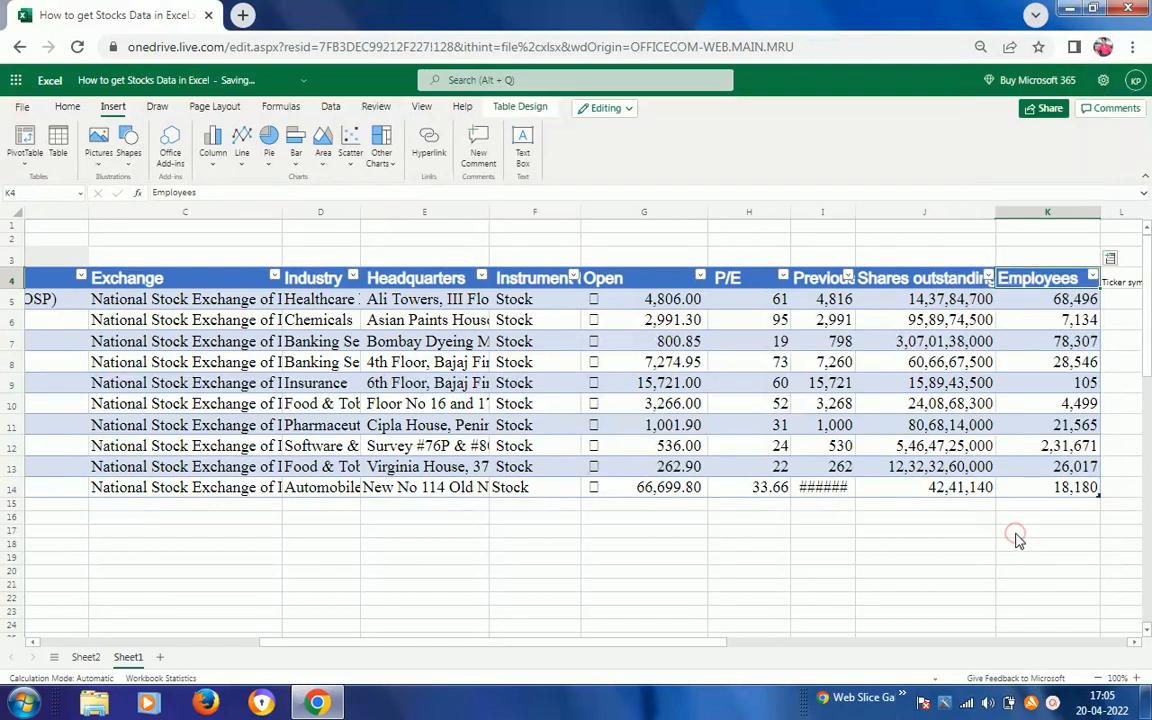
{"action": "left_click", "coordinate": [1057, 300]}
{"action": "key", "text": "Right"}
{"action": "key", "text": "Right"}
{"action": "key", "text": "Right"}
{"action": "key", "text": "Right"}
{"action": "key", "text": "Left"}
{"action": "key", "text": "Left"}
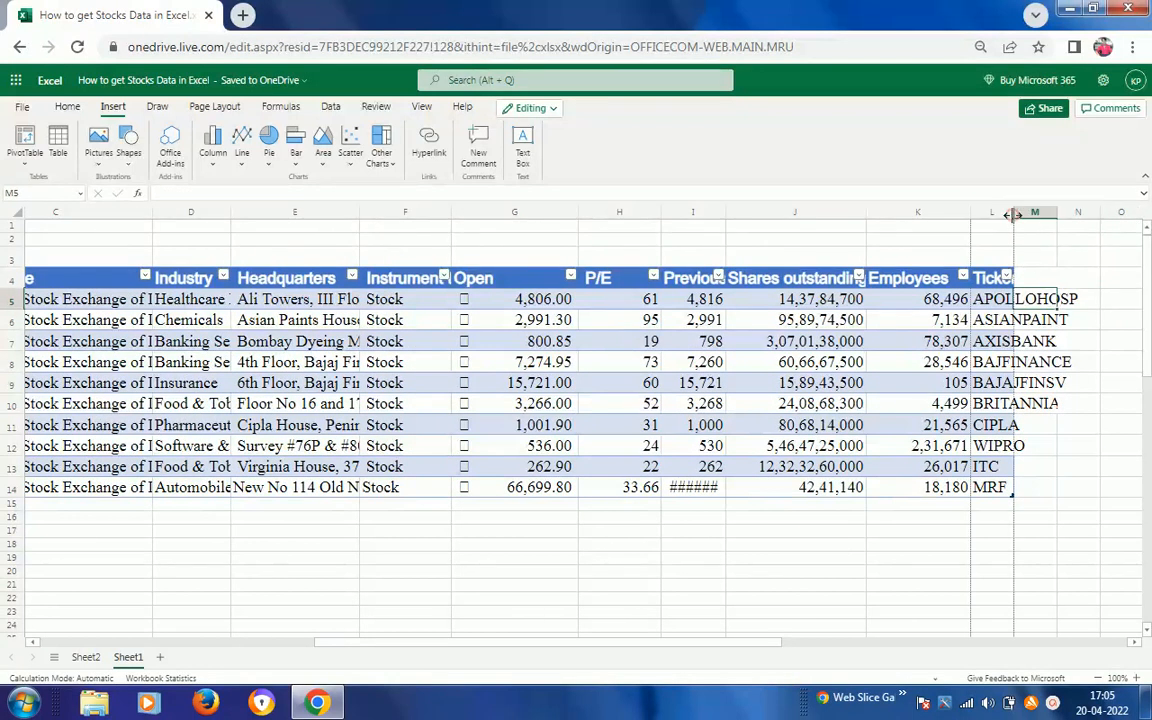
{"action": "left_click", "coordinate": [1012, 215]}
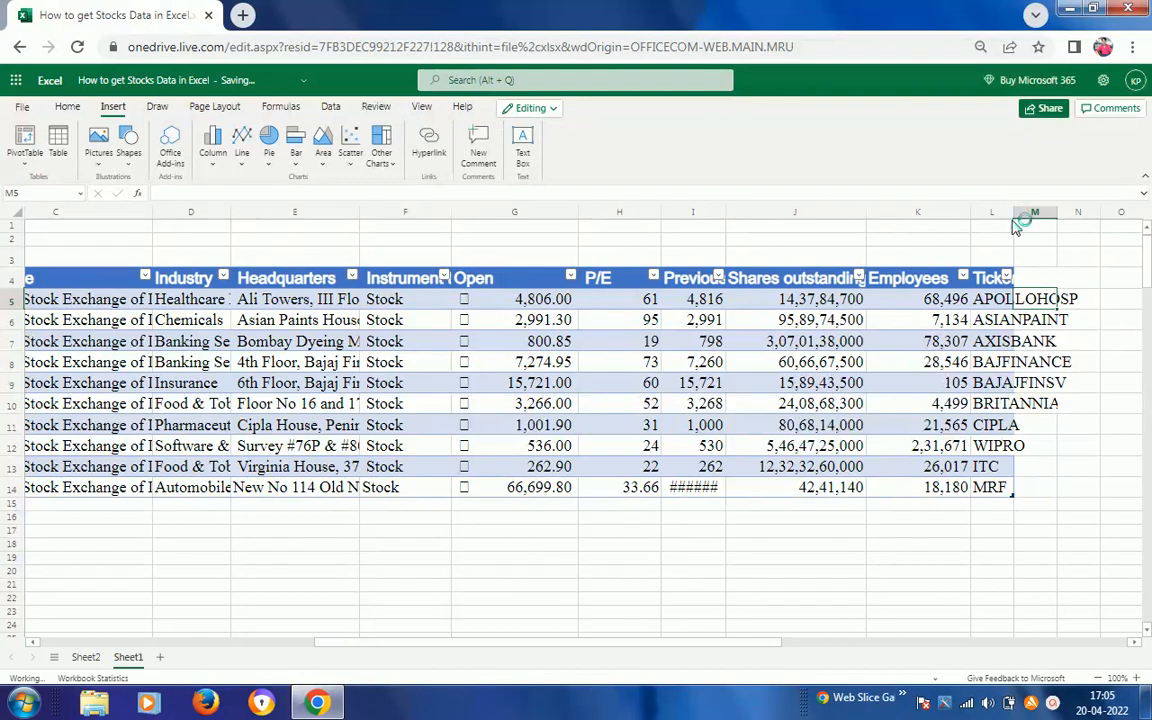
{"action": "double_click", "coordinate": [1012, 215]}
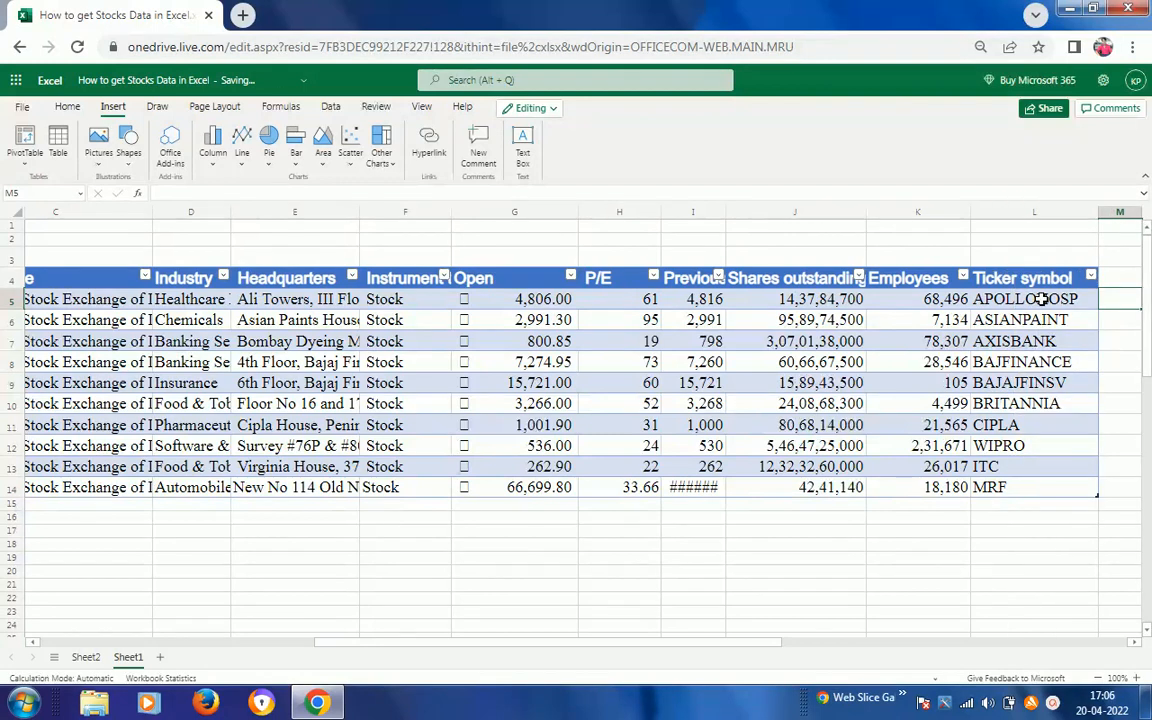
Step: Select the APOLLO HOSPITALS cell in Column1 and keep the current Windows color scheme with the ask-again option
{"action": "left_click", "coordinate": [1041, 299]}
{"action": "key", "text": "Home"}
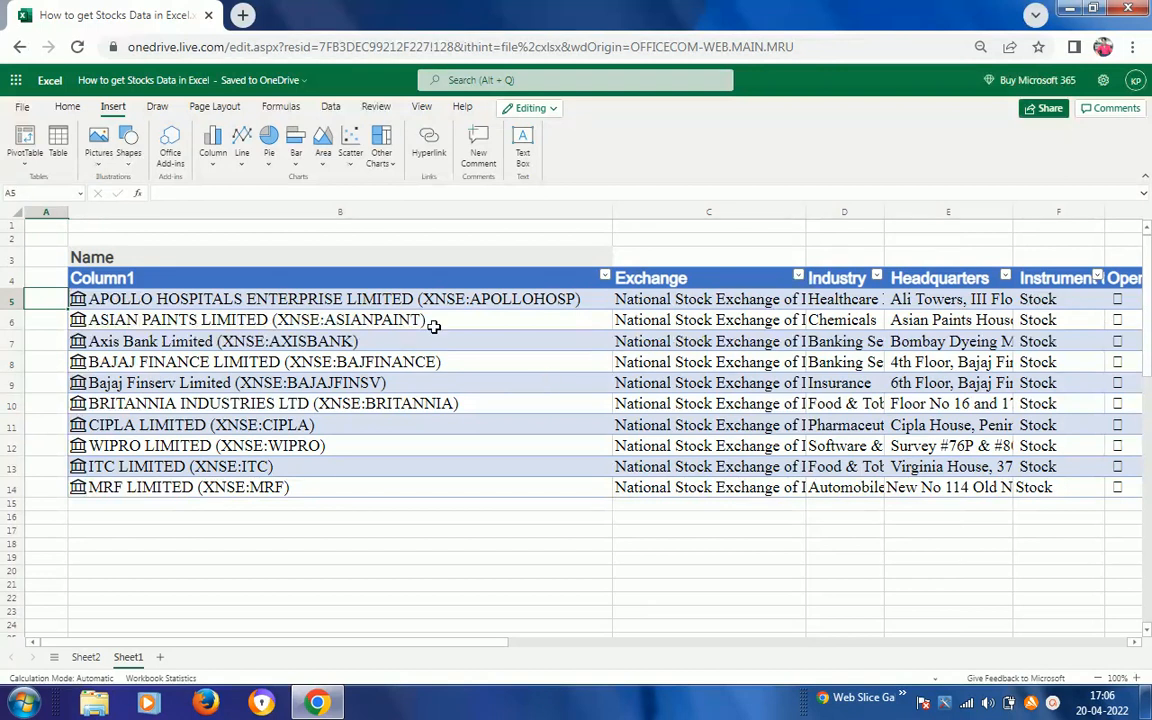
{"action": "left_click", "coordinate": [395, 300]}
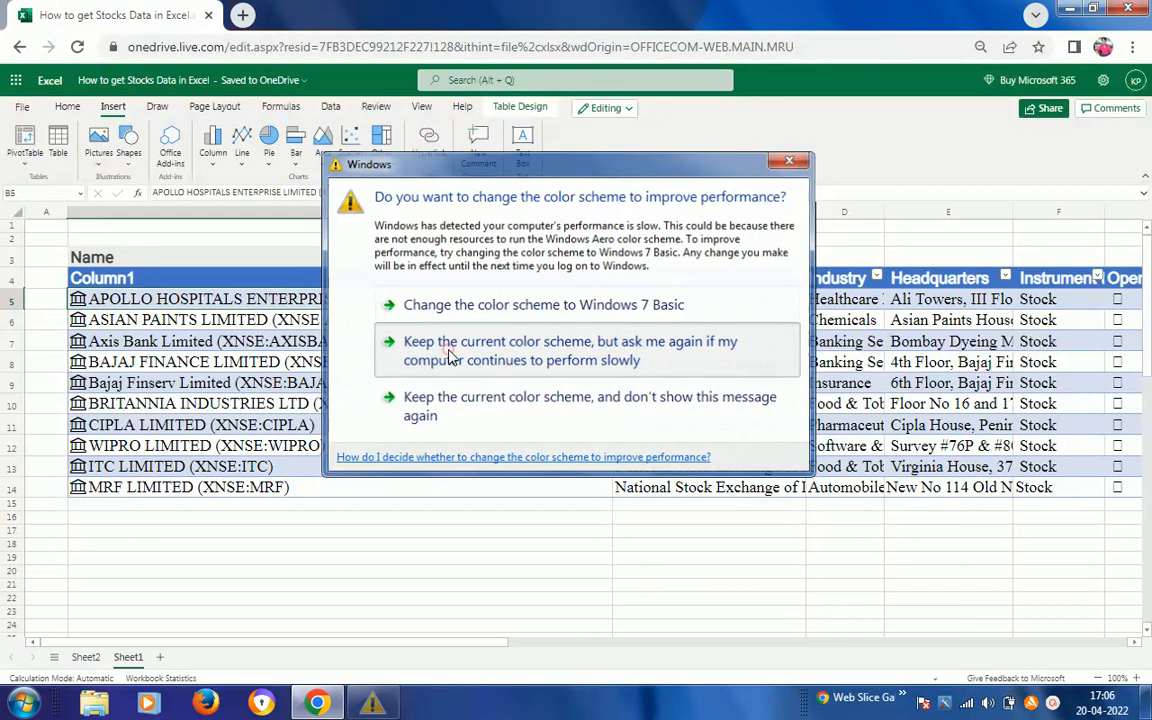
{"action": "left_click", "coordinate": [448, 350]}
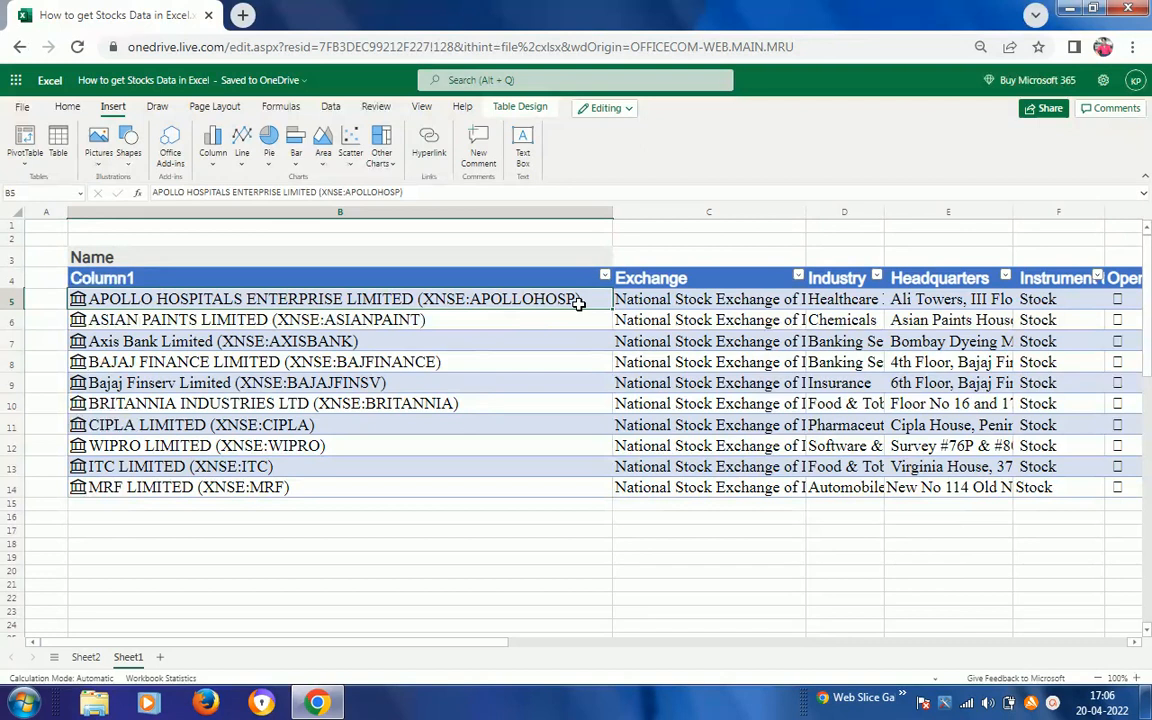
Step: Look across the company rows from Exchange to P/E and return to the APOLLO HOSPITALS cell
{"action": "left_click", "coordinate": [720, 312]}
{"action": "key", "text": "Up"}
{"action": "key", "text": "Right"}
{"action": "key", "text": "Right"}
{"action": "key", "text": "Right"}
{"action": "key", "text": "Right"}
{"action": "key", "text": "Right"}
{"action": "key", "text": "Right"}
{"action": "key", "text": "Right"}
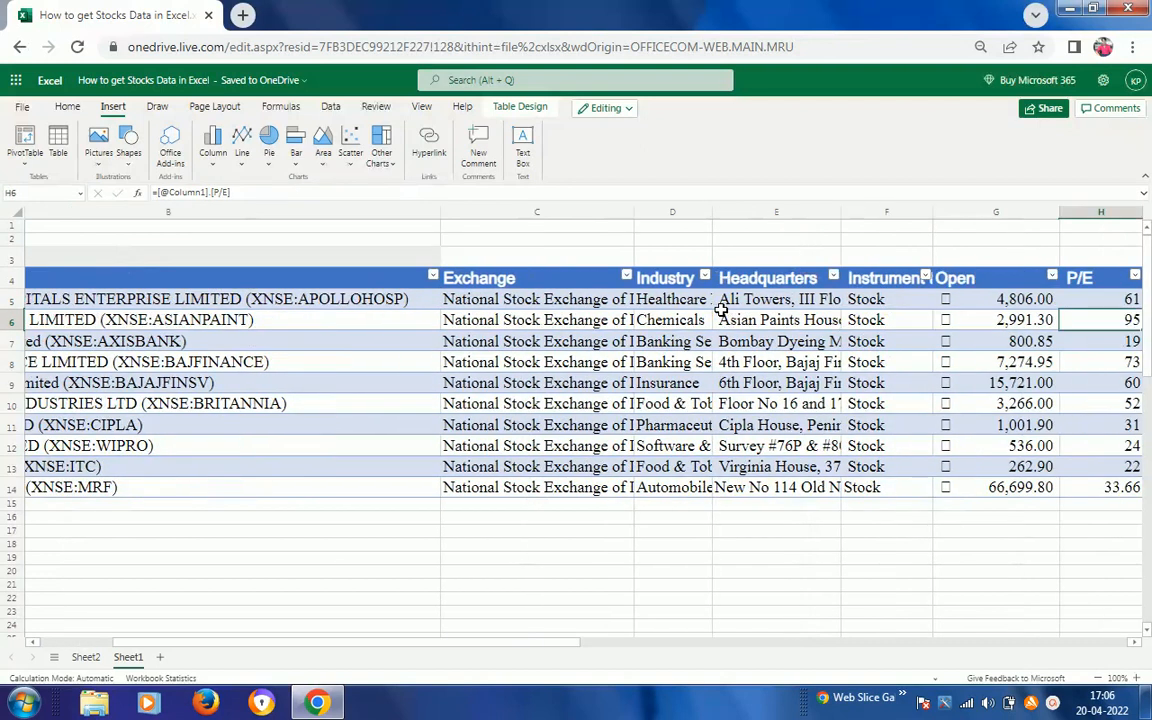
{"action": "key", "text": "Left"}
{"action": "key", "text": "Left"}
{"action": "key", "text": "Left"}
{"action": "key", "text": "Left"}
{"action": "key", "text": "Left"}
{"action": "key", "text": "Left"}
{"action": "key", "text": "Left"}
{"action": "key", "text": "Left"}
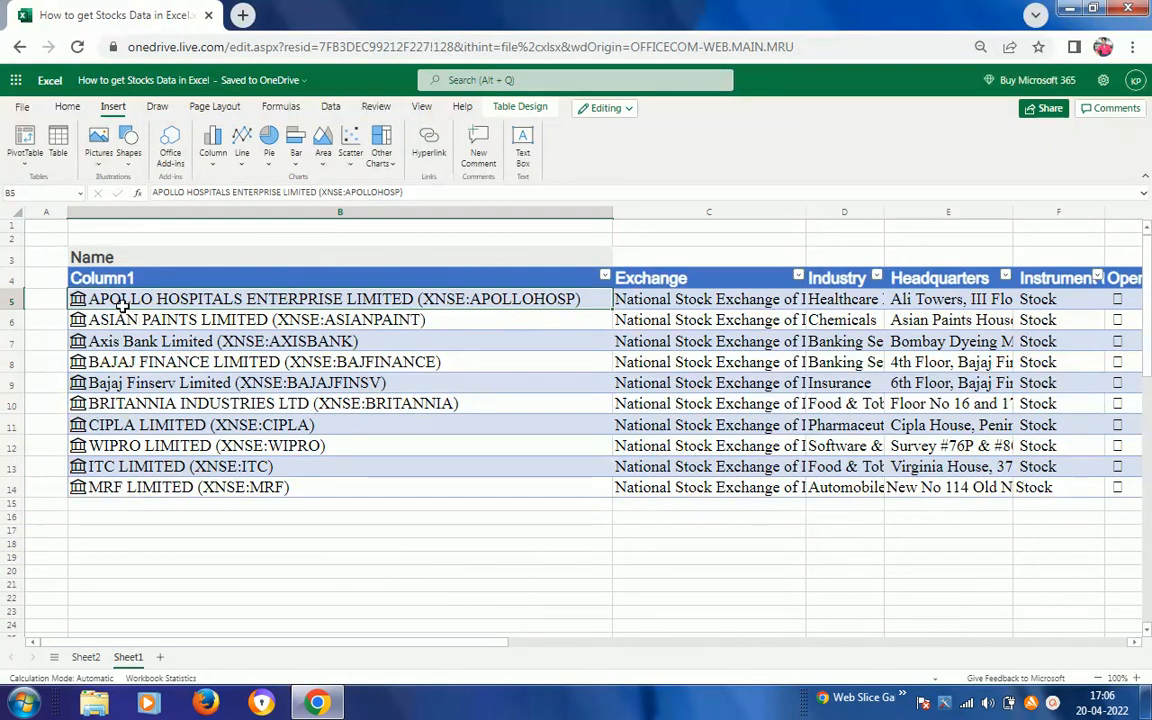
Step: Open the stock data card for APOLLO HOSPITALS and read its fields from Price through Description
{"action": "left_click", "coordinate": [78, 299]}
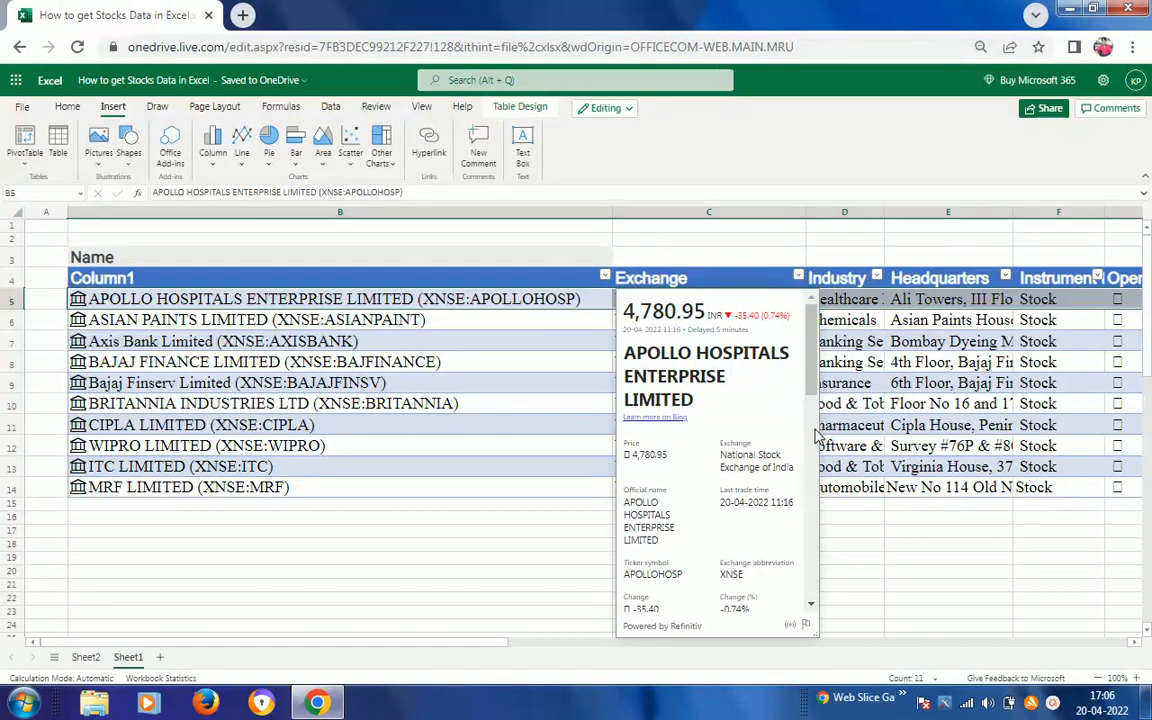
{"action": "left_click_drag", "start_coordinate": [815, 387], "coordinate": [815, 420]}
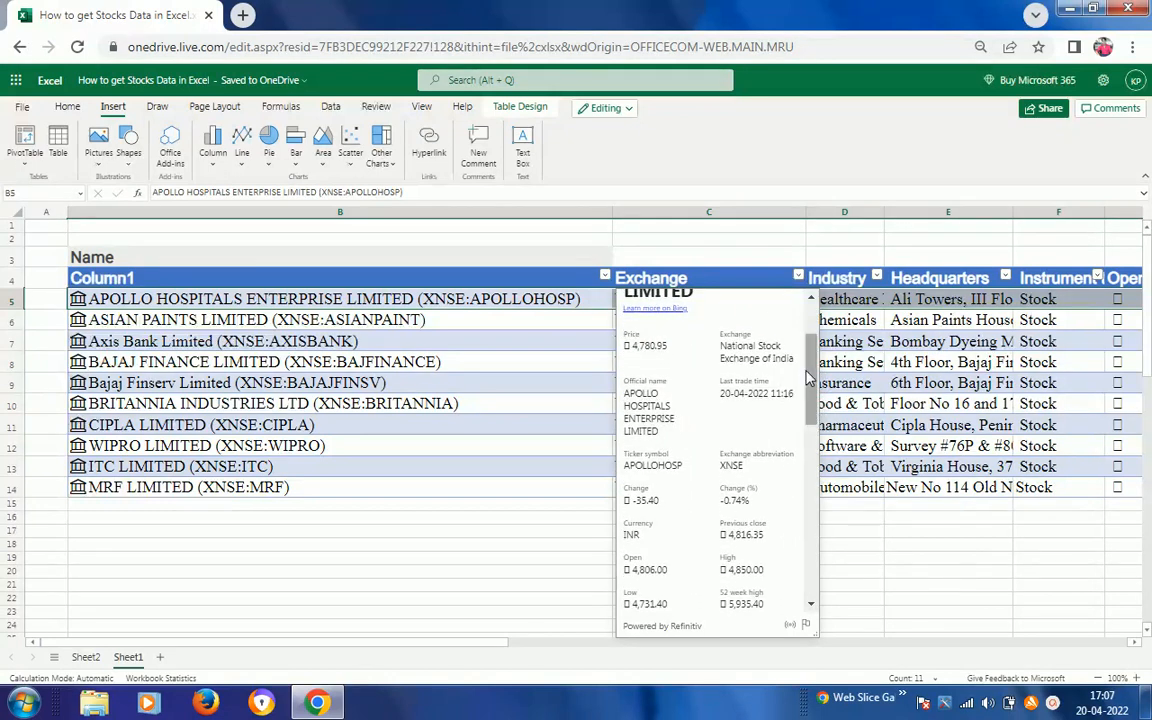
{"action": "left_click_drag", "start_coordinate": [809, 368], "coordinate": [812, 420]}
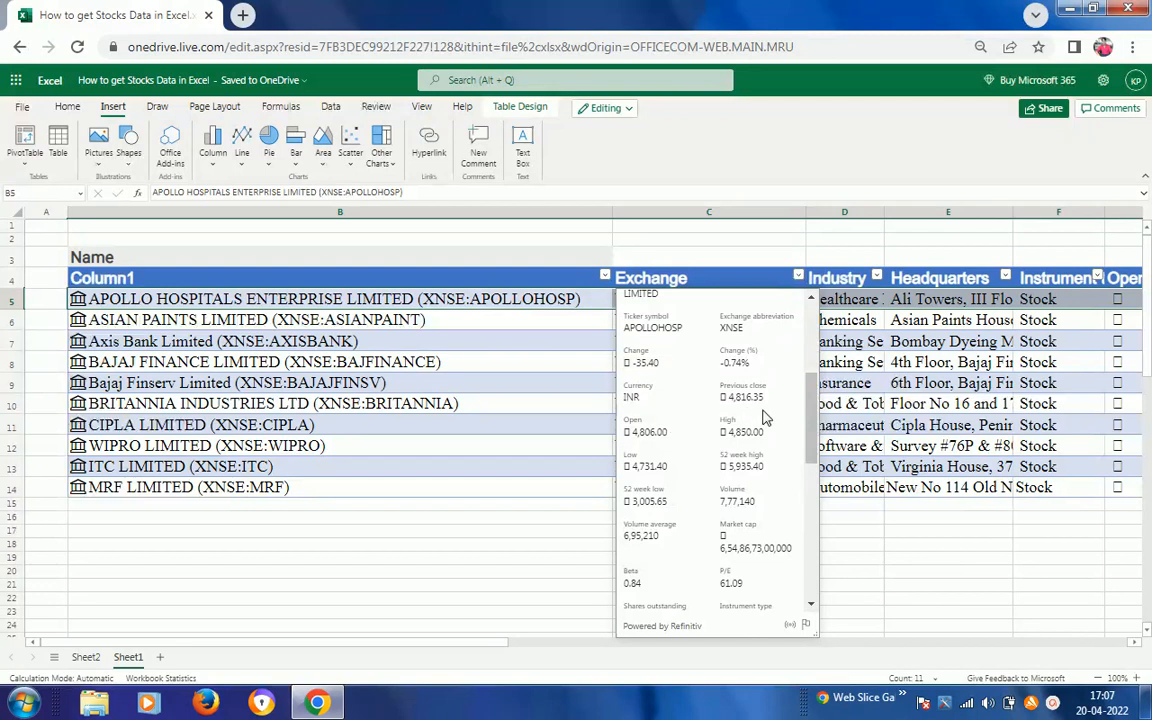
{"action": "scroll", "coordinate": [812, 432], "scroll_direction": "down", "scroll_amount": 5}
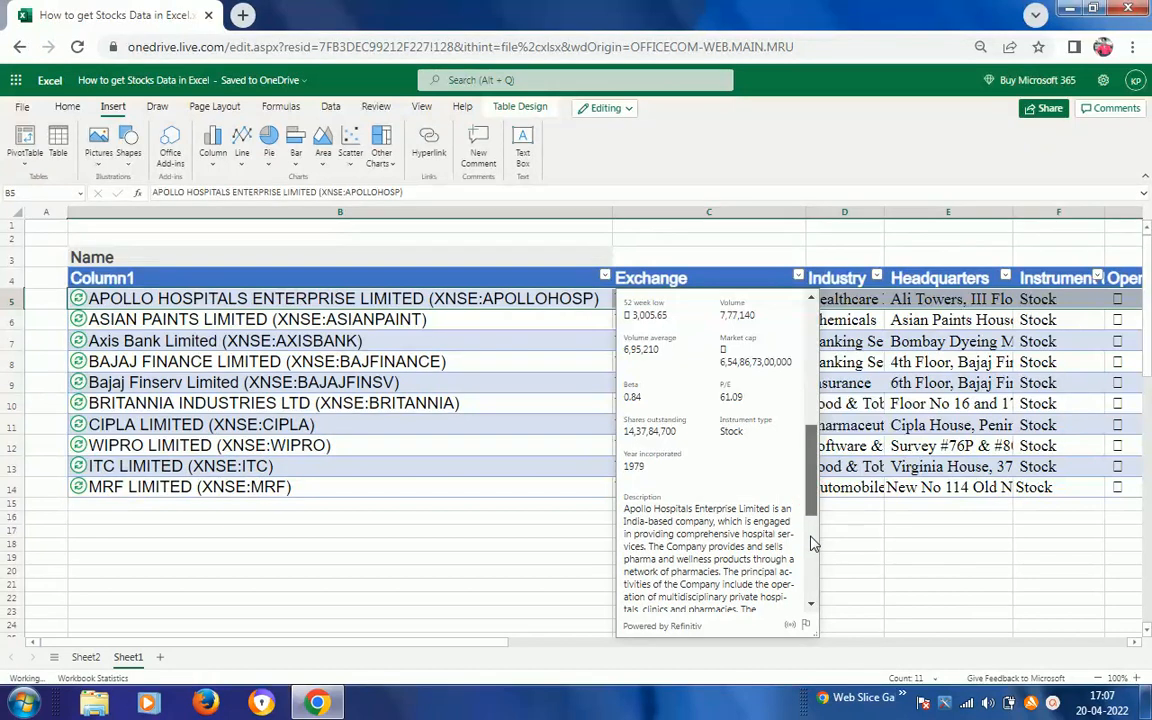
Step: View the stock data card for ASIAN PAINTS, review its price, trading and valuation fields, and close the card
{"action": "left_click", "coordinate": [200, 320]}
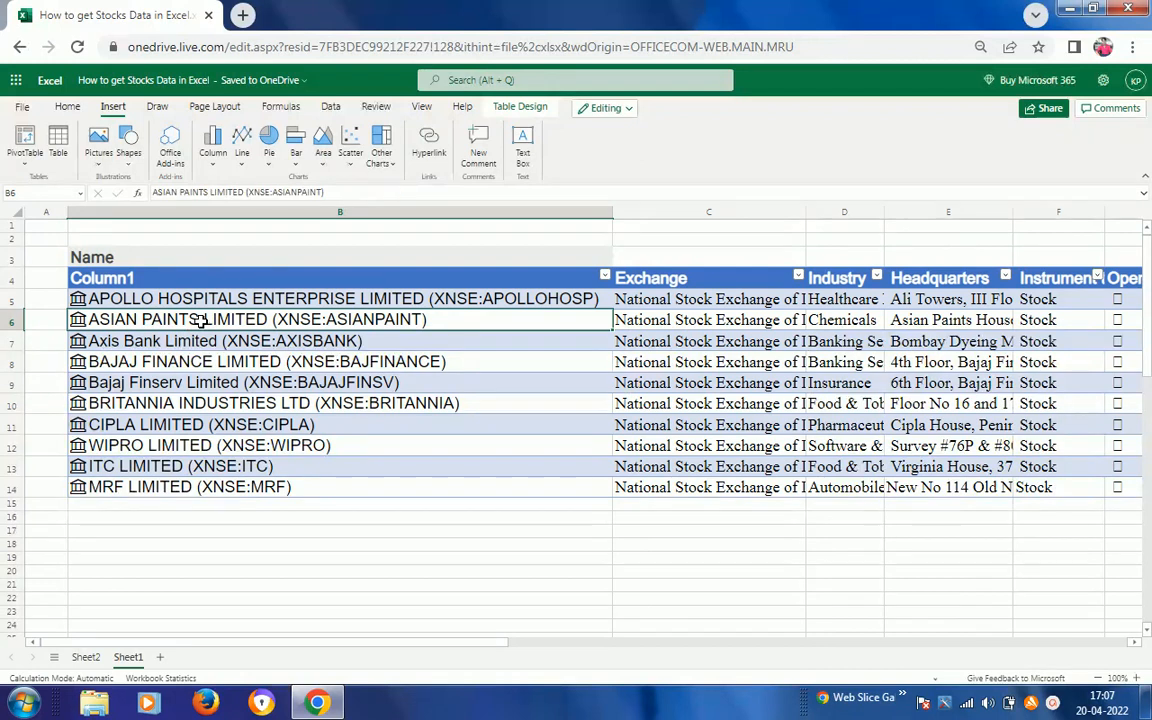
{"action": "left_click", "coordinate": [78, 322]}
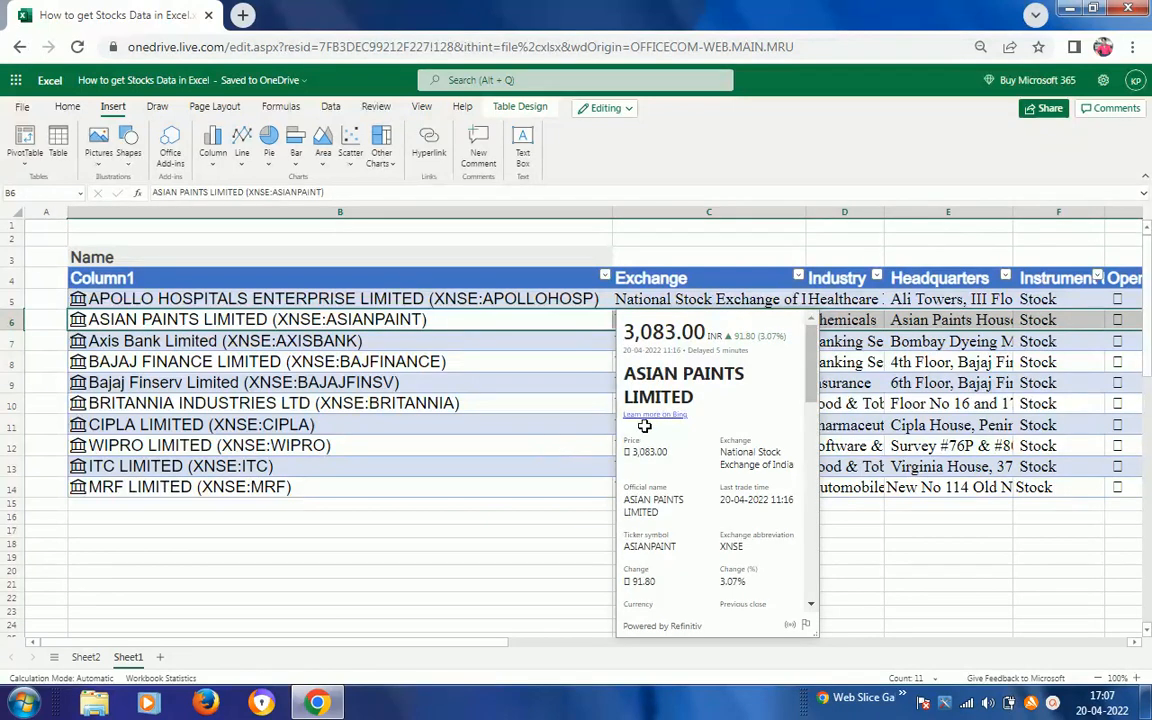
{"action": "mouse_move", "coordinate": [812, 386]}
{"action": "left_mouse_down"}
{"action": "mouse_move", "coordinate": [814, 590]}
{"action": "mouse_move", "coordinate": [812, 443]}
{"action": "left_mouse_up"}
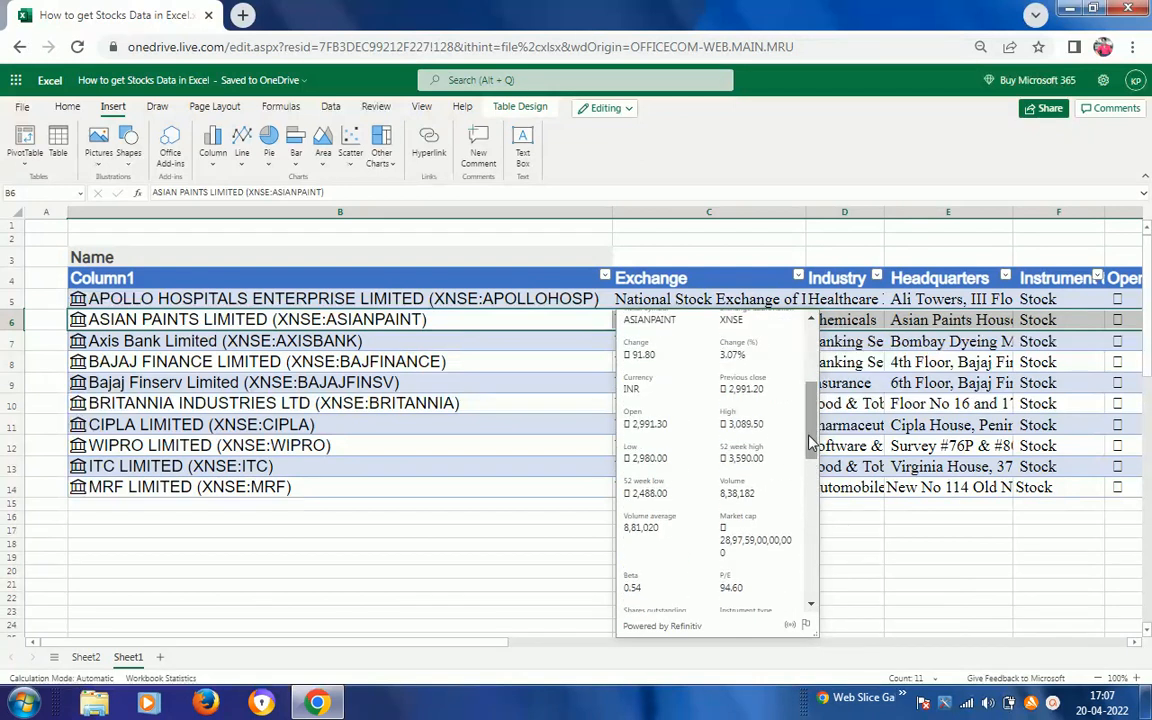
{"action": "left_click_drag", "start_coordinate": [812, 443], "coordinate": [812, 400]}
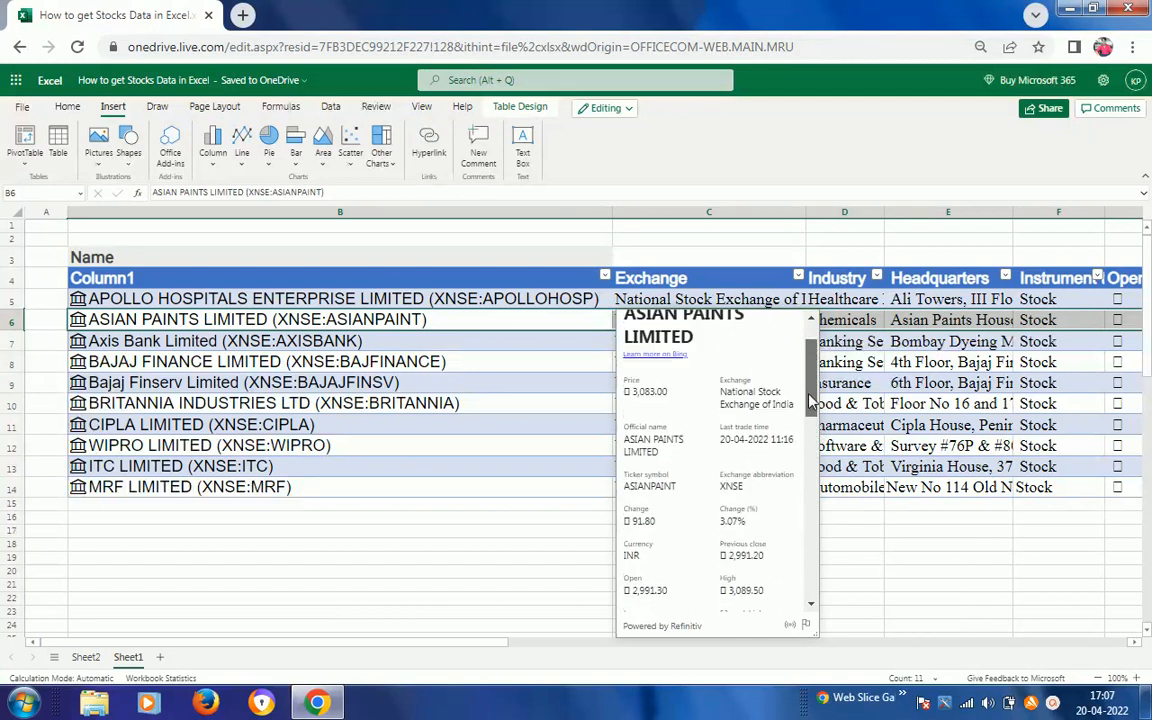
{"action": "left_click", "coordinate": [200, 362]}
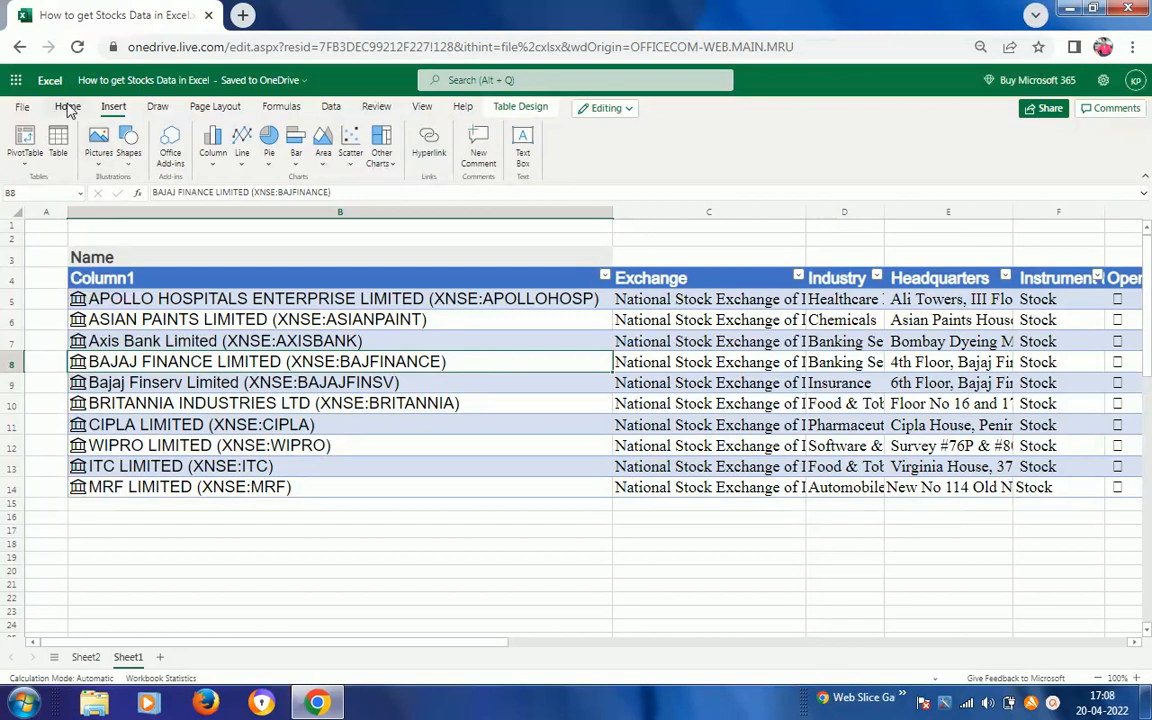
{"action": "left_click", "coordinate": [330, 106]}
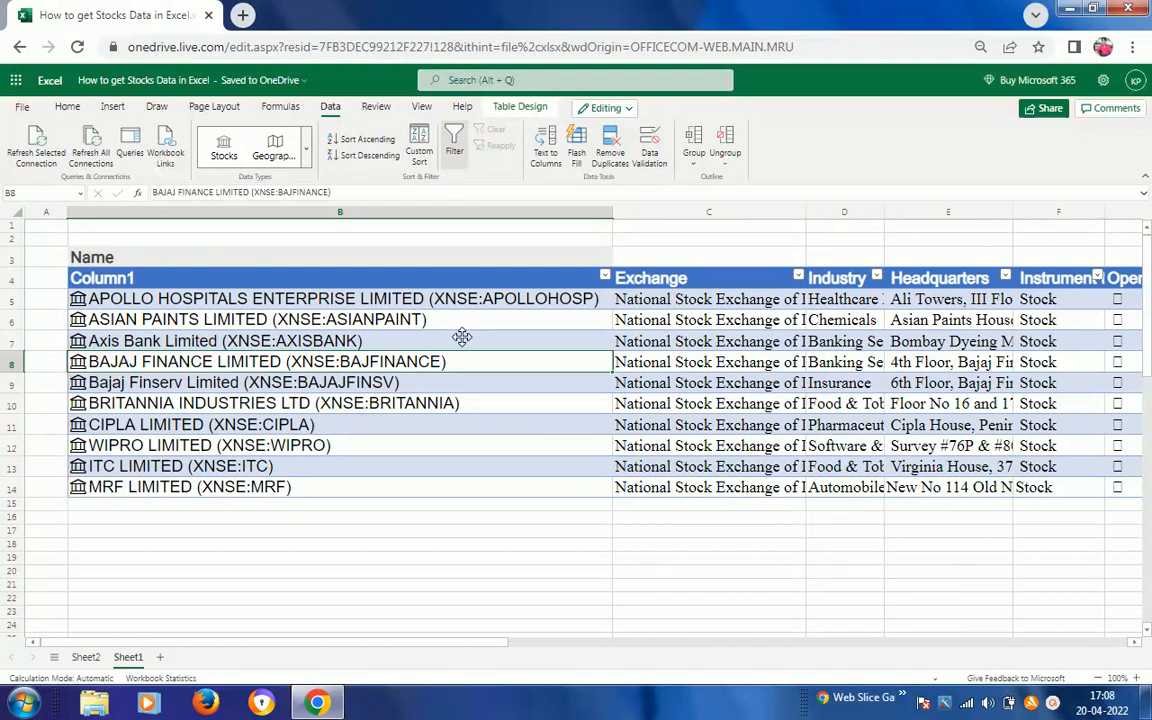
{"action": "left_click", "coordinate": [1052, 703]}
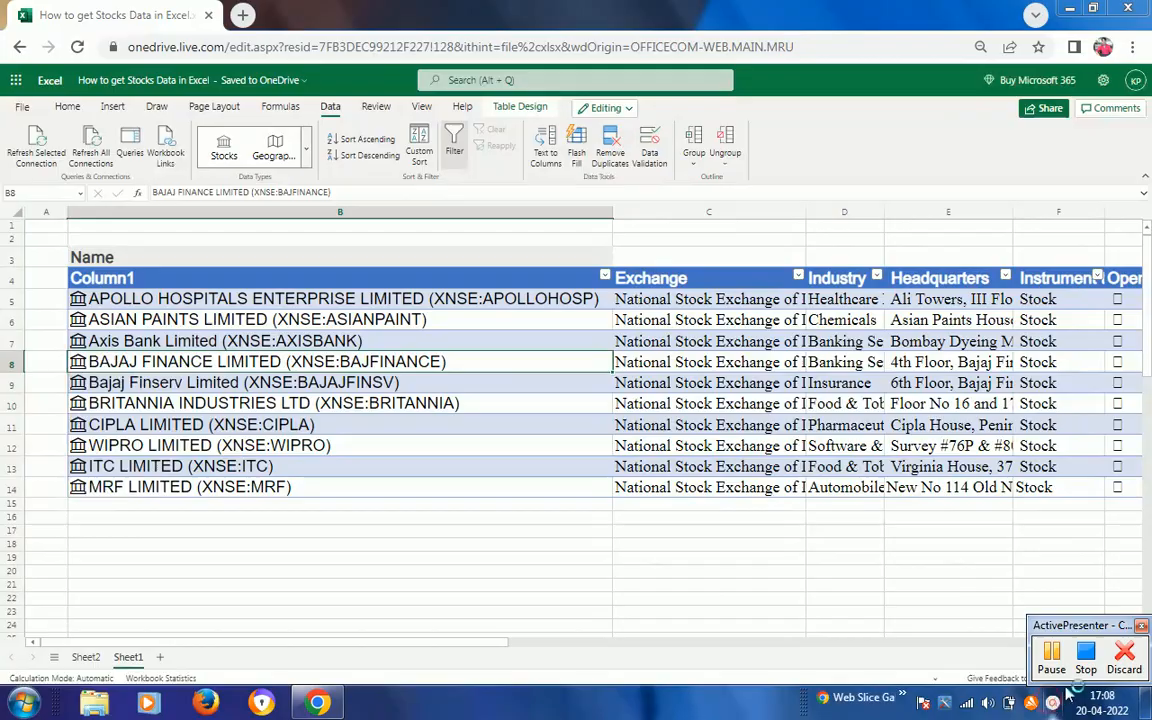